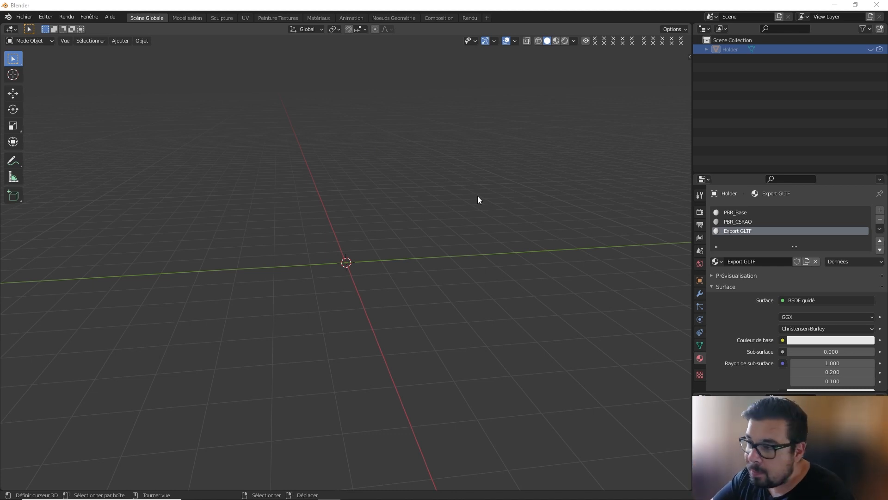
# Add a camera at the scene origin and check the view through it
pyautogui.moveTo(429, 200); pyautogui.dragTo(437, 200, button='middle')
pyautogui.hotkey('shift', 'a')
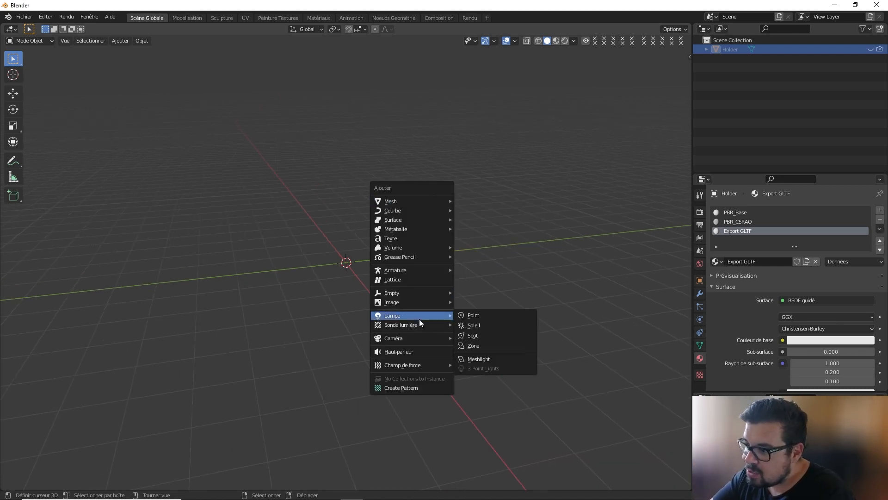
pyautogui.moveTo(418, 340)
pyautogui.click(499, 339)
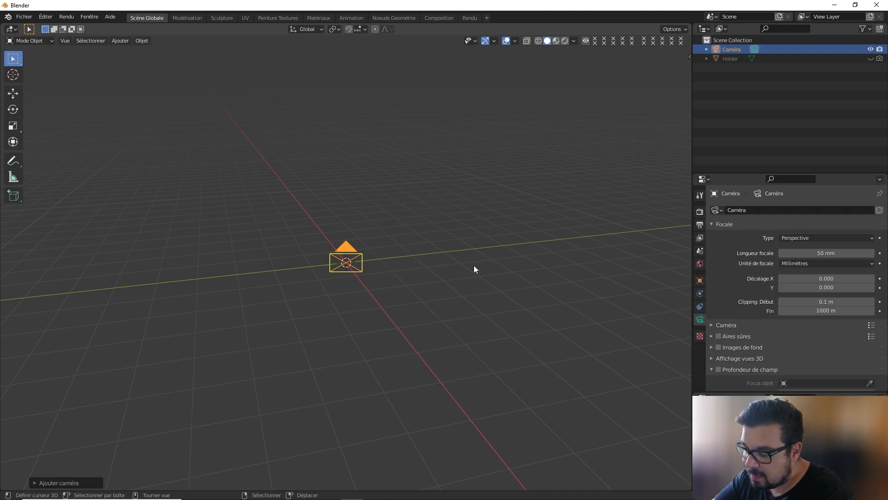
pyautogui.press('KP_0')
pyautogui.scroll(-1, 442, 246)
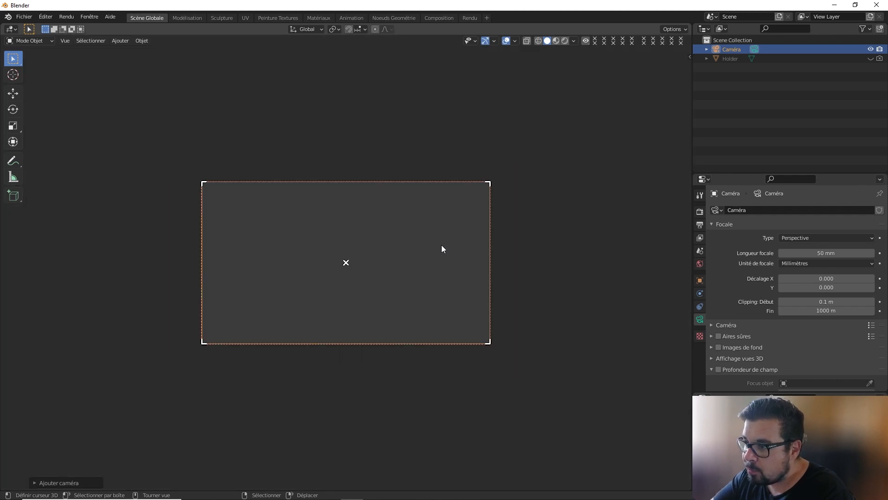
pyautogui.press('KP_0')
# Add a mesh plane at the origin and scale it by a factor of 5
pyautogui.hotkey('shift', 'a')
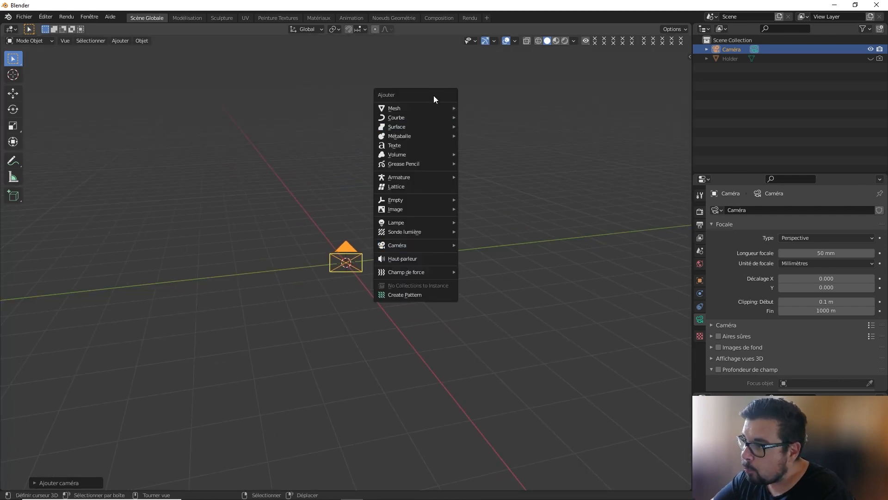
pyautogui.moveTo(437, 108)
pyautogui.click(501, 112)
pyautogui.write('s')
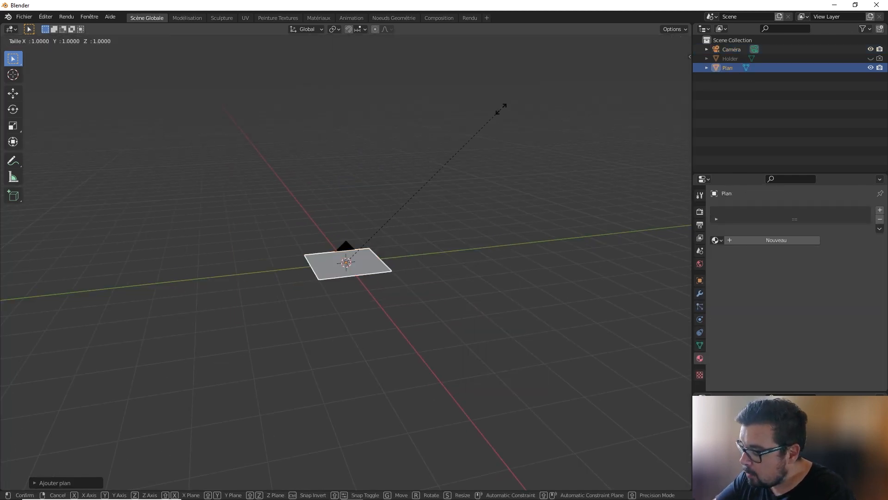
pyautogui.write('5')
pyautogui.press('Return')
# Add a cube and raise it 1 m along the Z axis so it rests on the plane
pyautogui.hotkey('shift', 'a')
pyautogui.moveTo(517, 107)
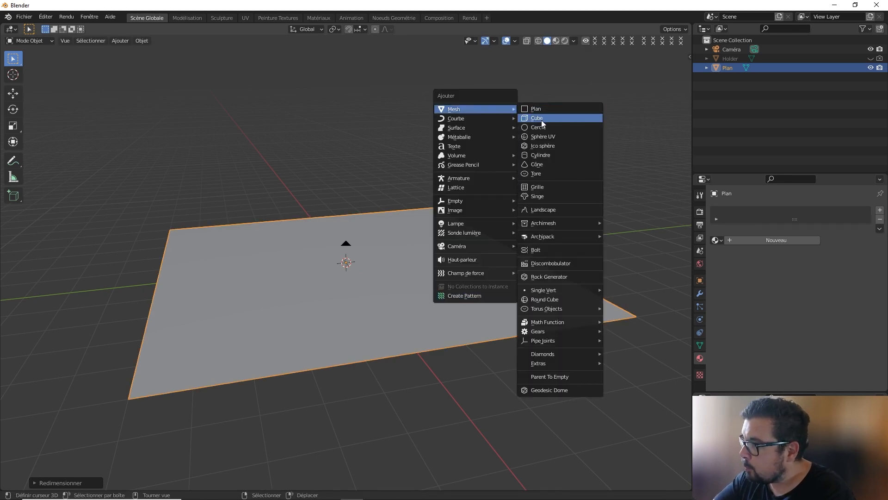
pyautogui.click(541, 121)
pyautogui.write('gz1')
pyautogui.press('Return')
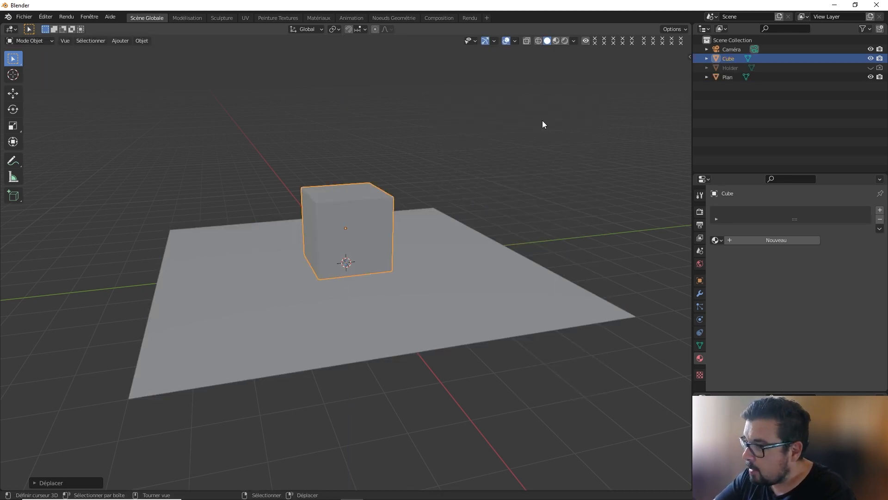
# Add a UV sphere, raise it about 1.35 m, and move it about 6.8 m along negative X behind the cube
pyautogui.hotkey('shift', 'a')
pyautogui.moveTo(542, 120)
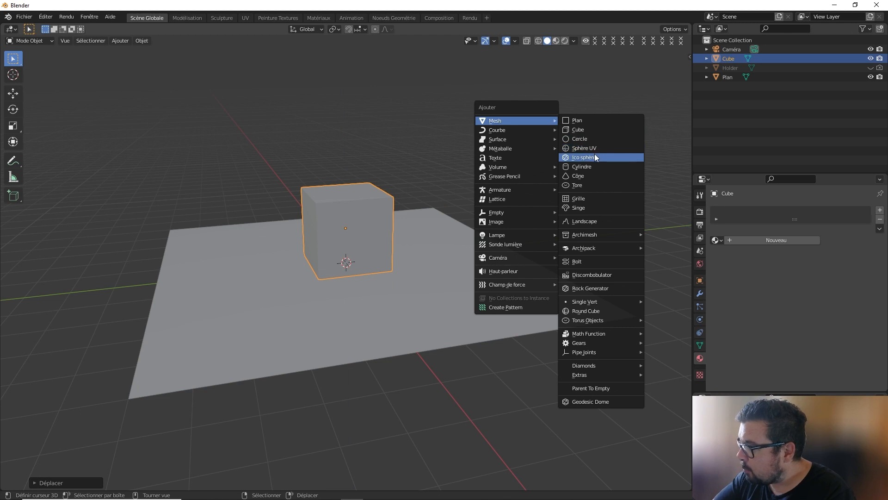
pyautogui.click(595, 149)
pyautogui.press('g')
pyautogui.press('z')
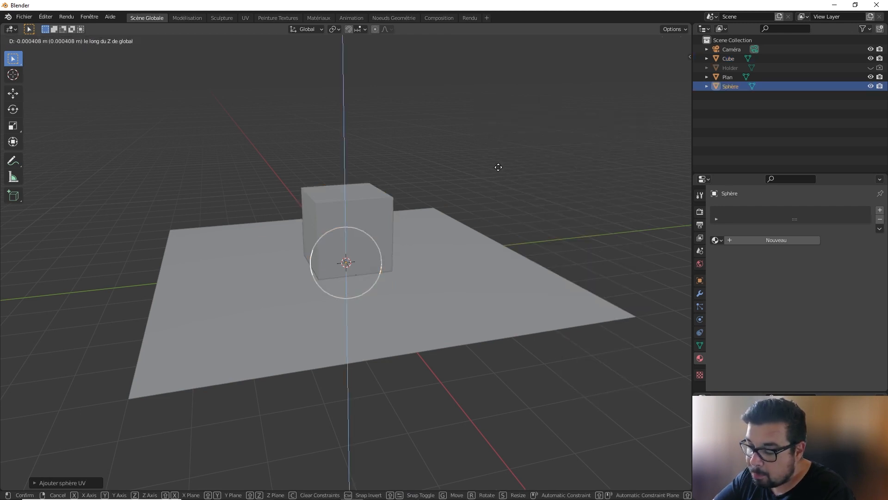
pyautogui.click(504, 124)
pyautogui.press('g')
pyautogui.press('y')
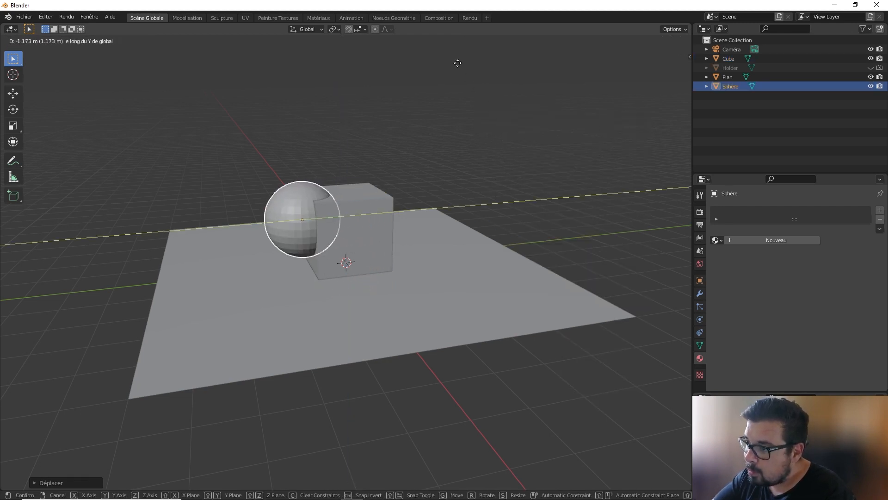
pyautogui.click(485, 65)
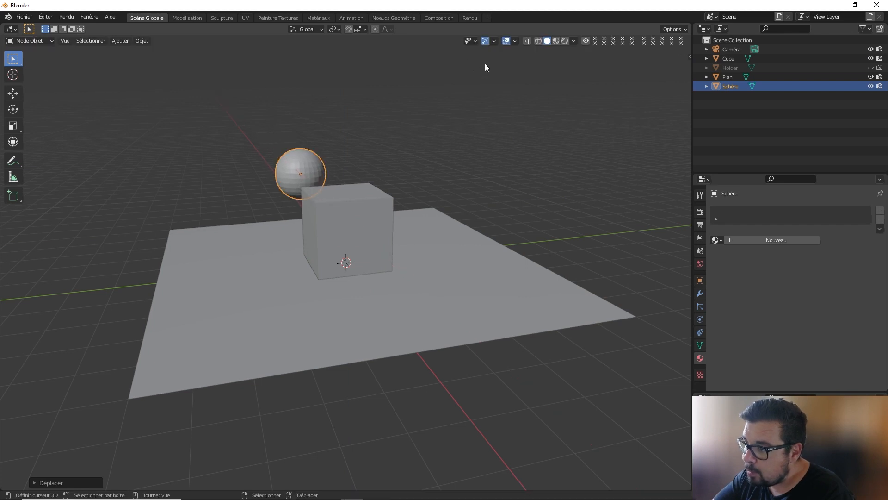
# Look through the camera and enable the Camera to View lock
pyautogui.scroll(6, 485, 67)
pyautogui.press('KP_0')
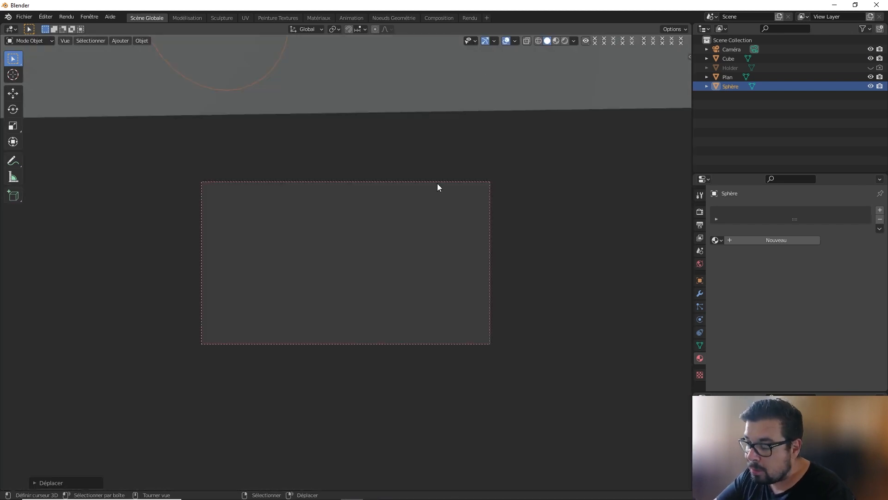
pyautogui.press('n')
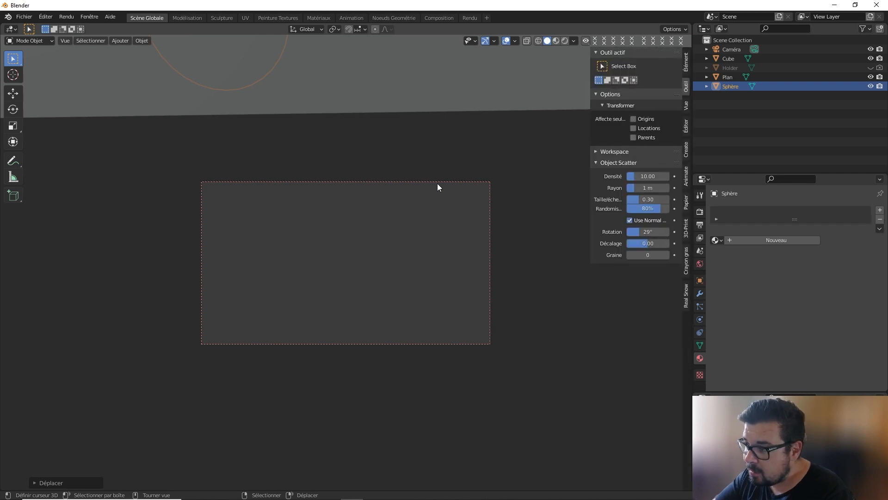
pyautogui.click(685, 105)
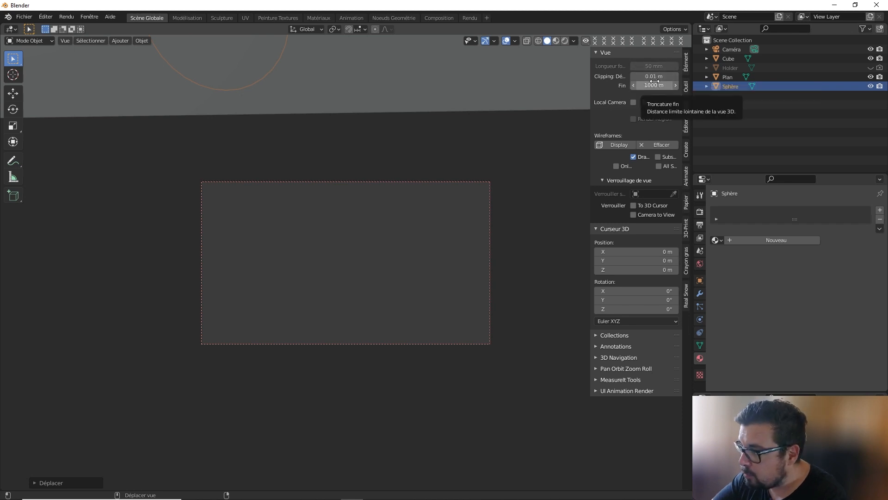
pyautogui.click(634, 215)
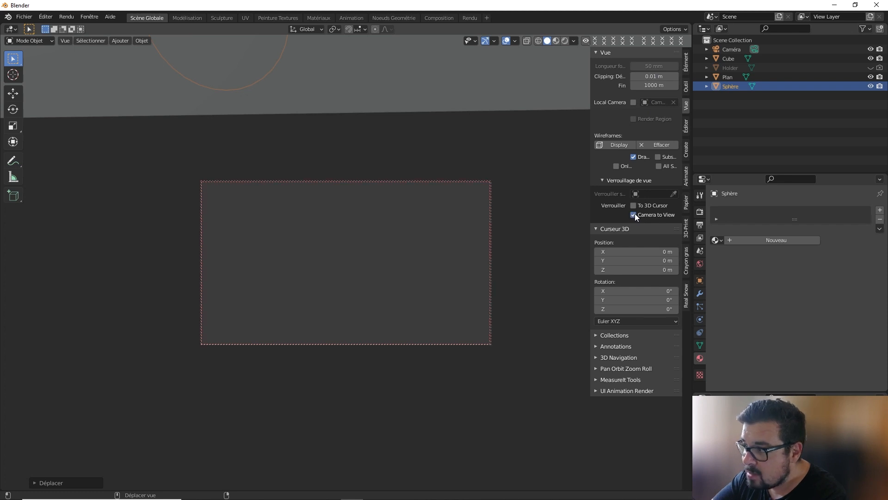
# Reposition the locked camera to frame the cube on the plane with the sphere behind it
pyautogui.scroll(-10, 436, 193)
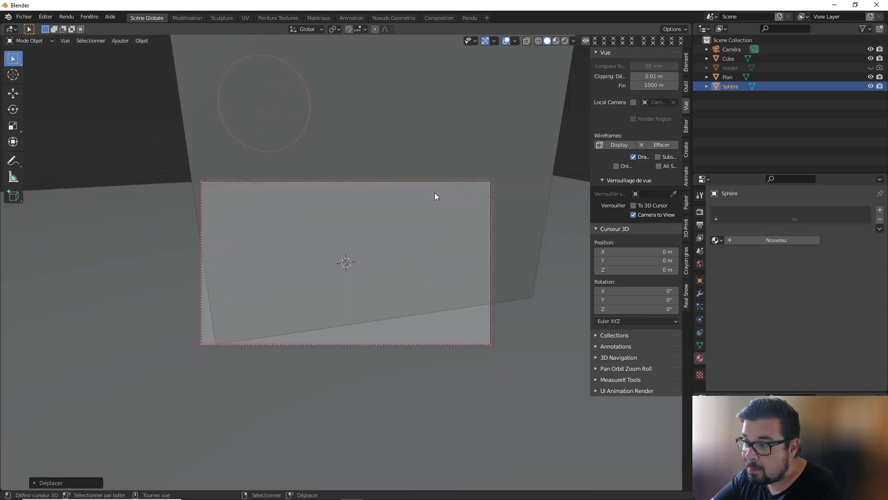
pyautogui.scroll(3, 433, 192)
pyautogui.moveTo(434, 193); pyautogui.dragTo(428, 216, button='middle')
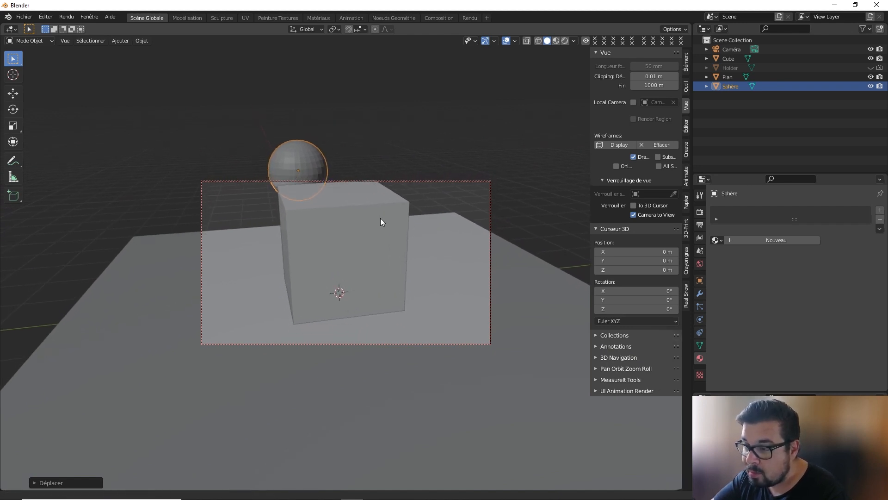
pyautogui.keyDown('ctrl'); pyautogui.moveTo(380, 211); pyautogui.dragTo(390, 229, button='middle'); pyautogui.keyUp('ctrl')
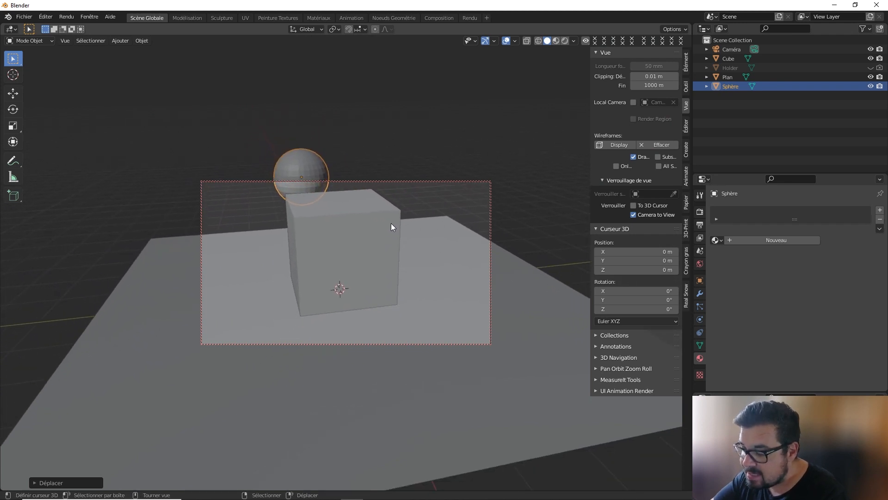
# Examine the scene in front, side, top and opposite orthographic views, and return to the camera view
pyautogui.press('KP_0')
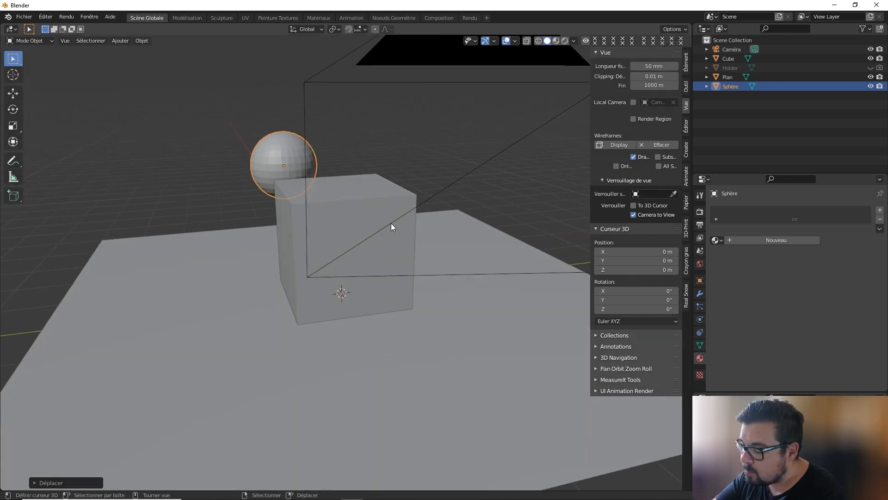
pyautogui.press('KP_1')
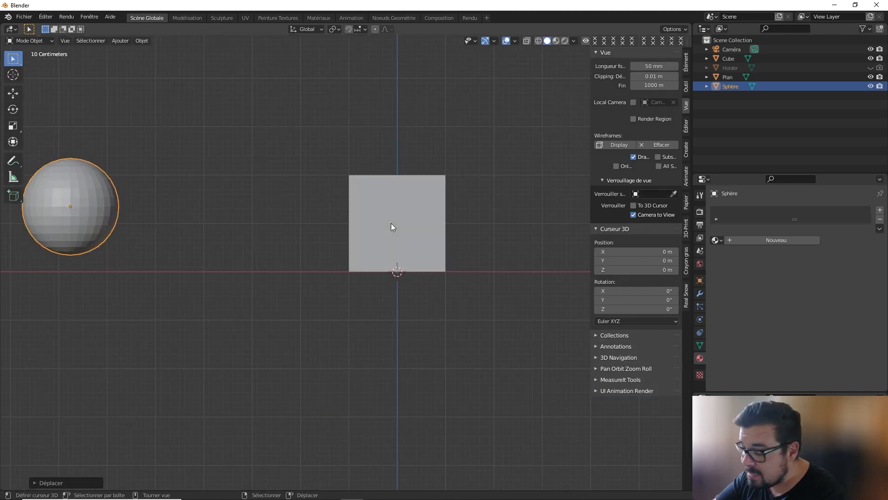
pyautogui.press('KP_3')
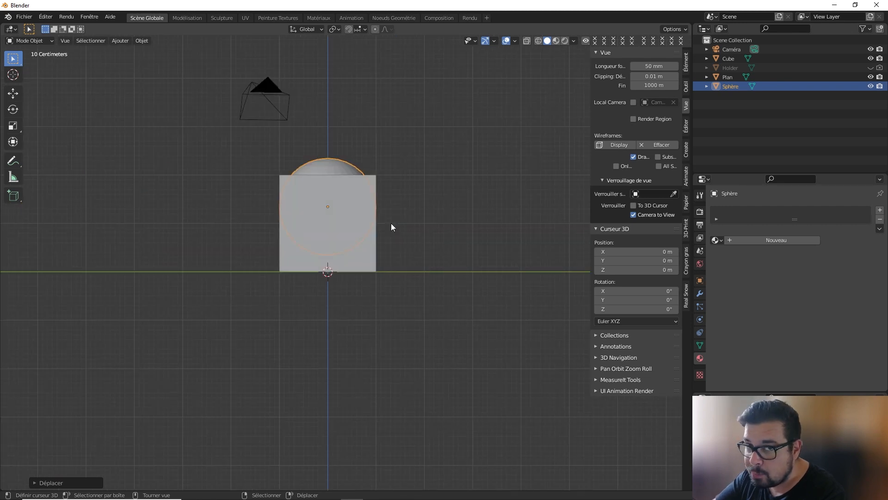
pyautogui.press('KP_7')
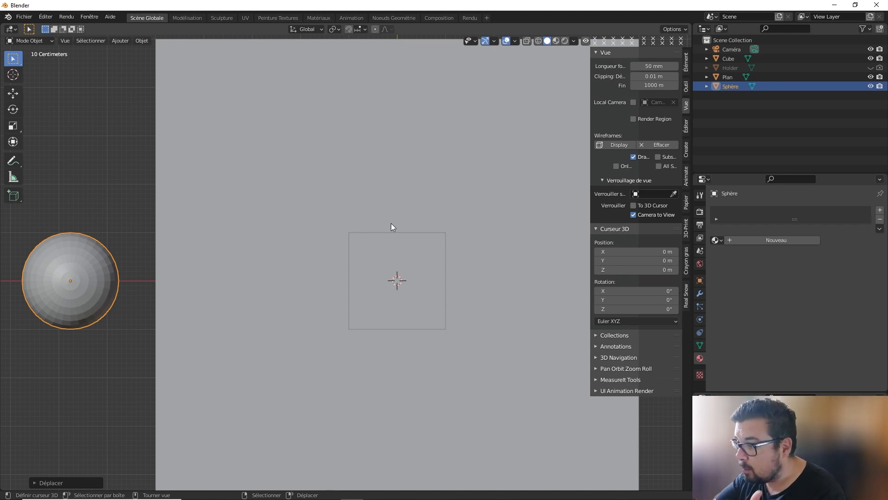
pyautogui.press('ctrl+KP_1')
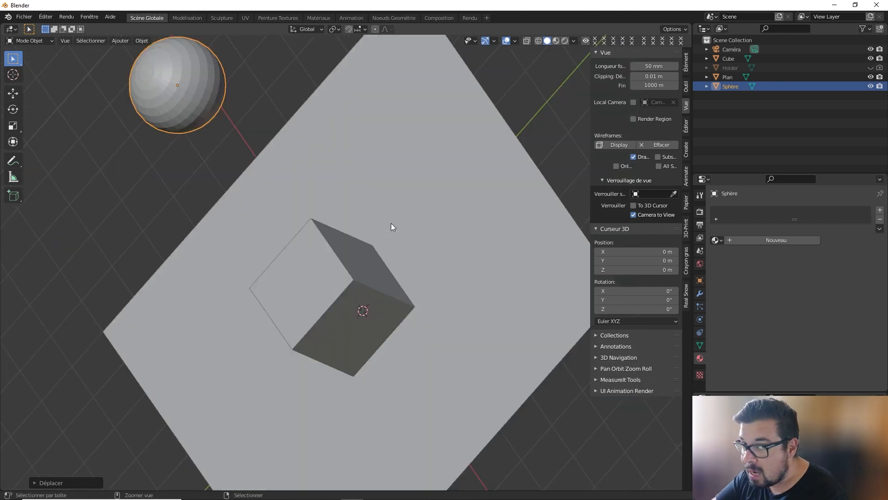
pyautogui.press('KP_3')
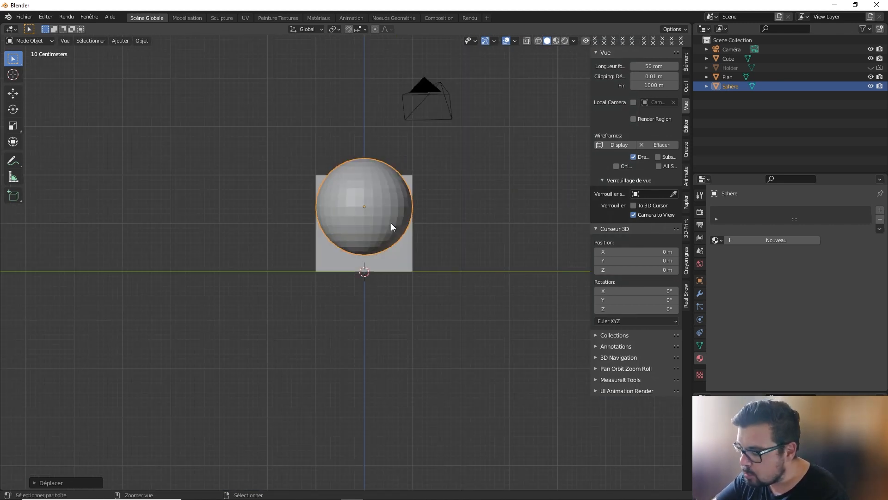
pyautogui.press('KP_0')
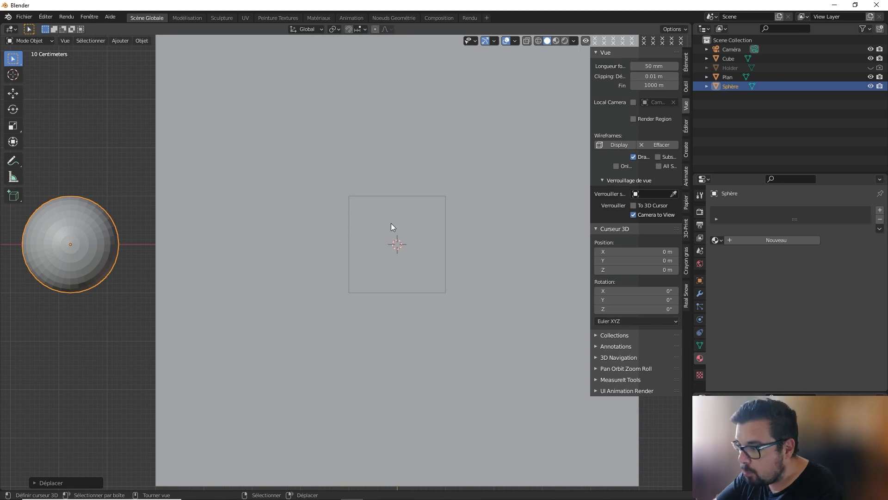
pyautogui.press('KP_0')
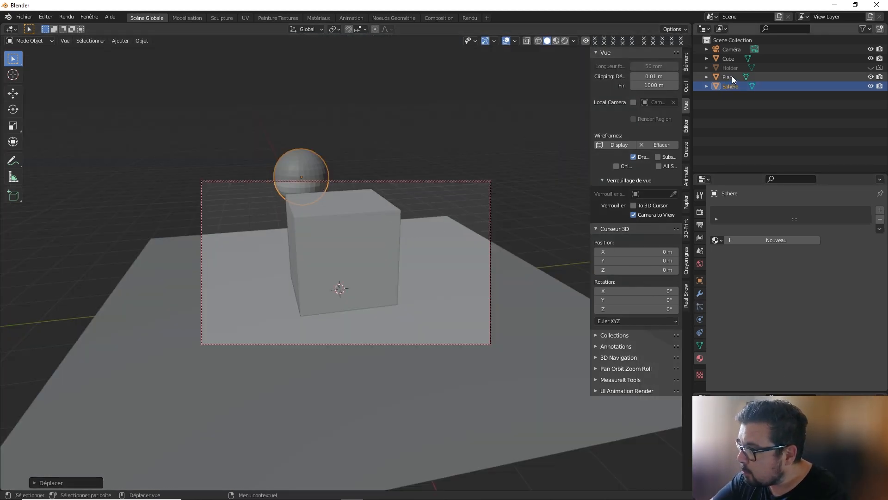
# Select the camera and try the Orthogonale lens type before setting it to Panoramique
pyautogui.click(733, 50)
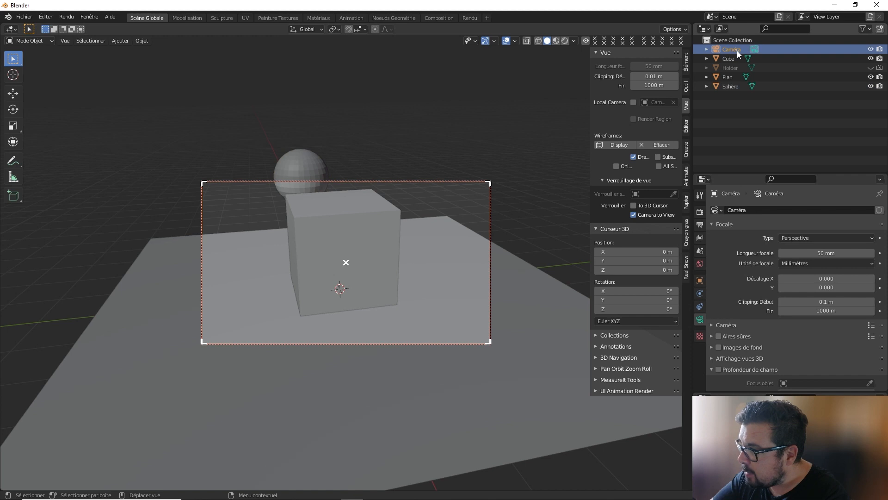
pyautogui.click(823, 237)
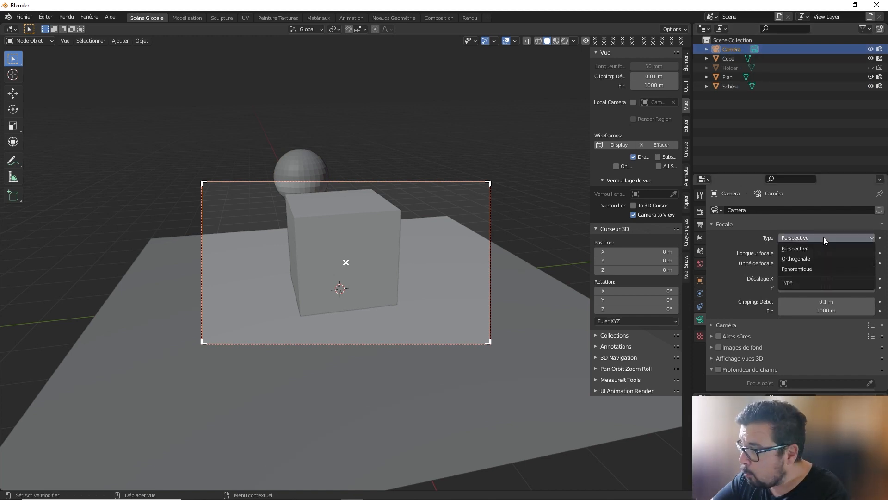
pyautogui.click(800, 258)
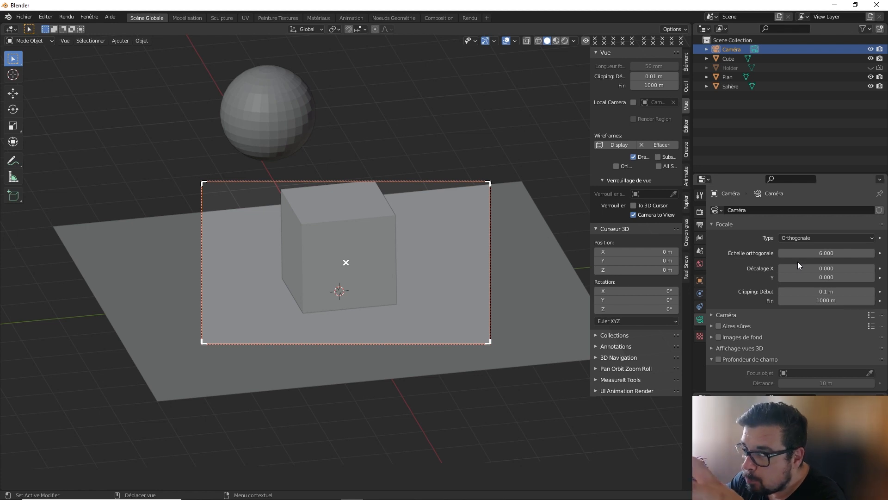
pyautogui.click(816, 237)
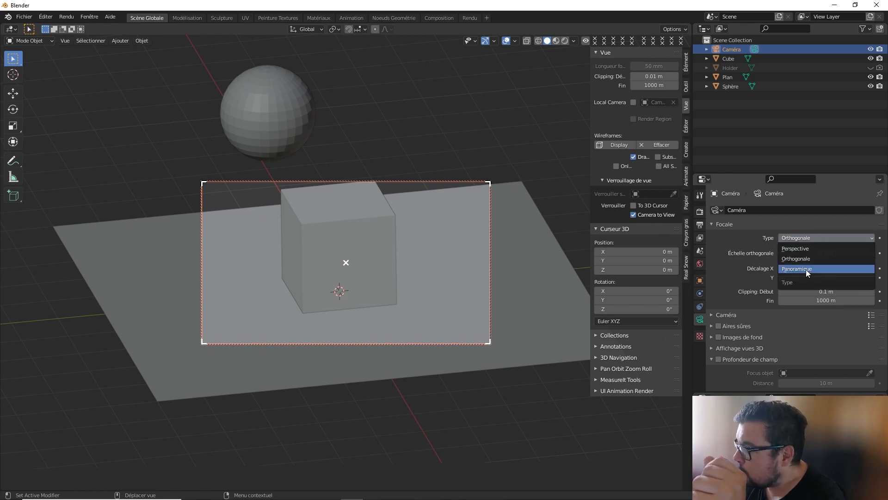
pyautogui.click(806, 269)
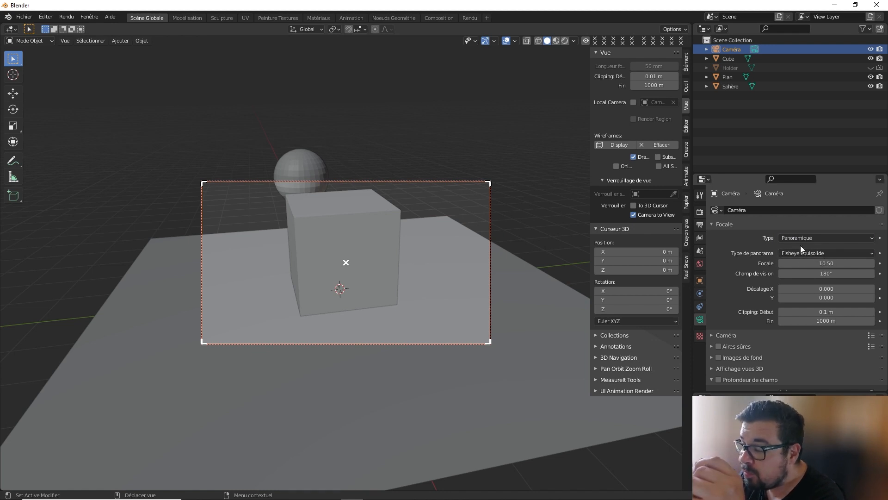
# Show the viewport in rendered shading and add a Soleil light to the scene
pyautogui.click(565, 40)
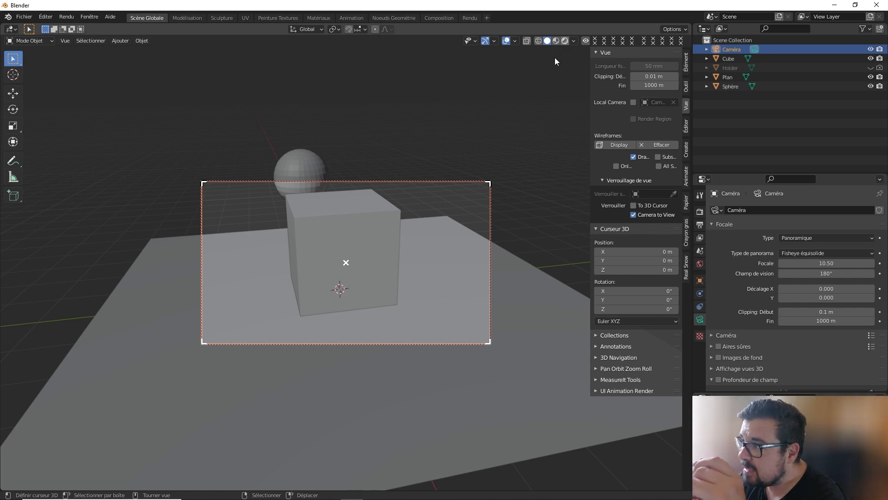
pyautogui.hotkey('shift', 'a')
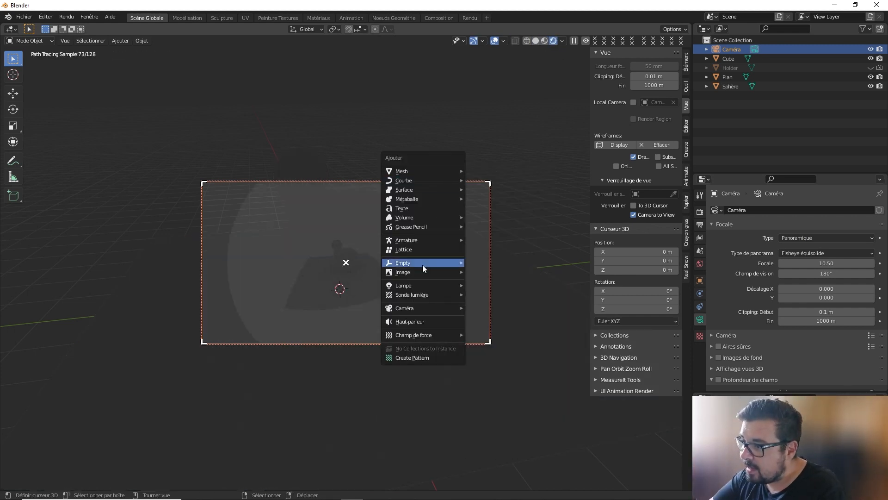
pyautogui.moveTo(421, 285)
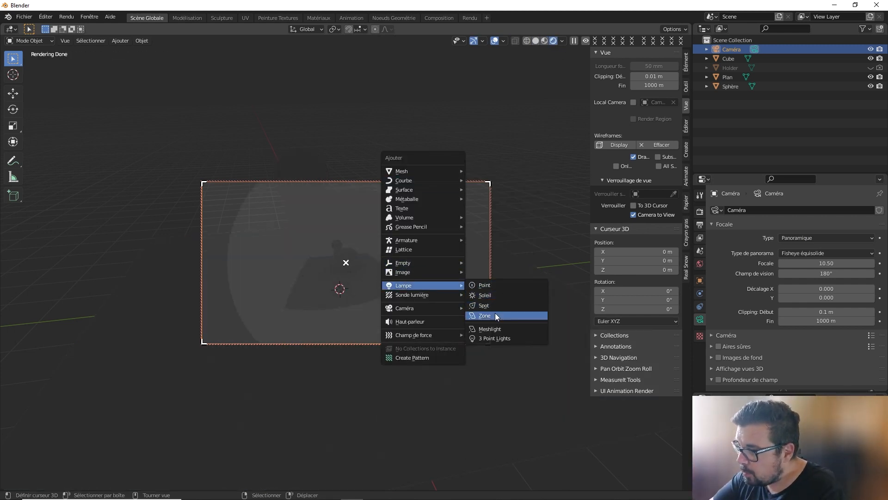
pyautogui.click(497, 295)
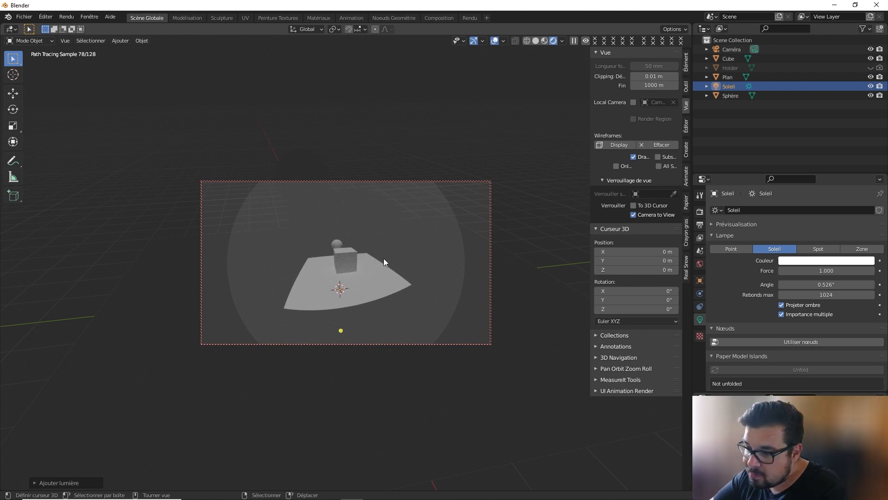
# Raise the Soleil light along Z so that it sits well above the cube and sphere
pyautogui.press('g')
pyautogui.press('z')
pyautogui.click(359, 70)
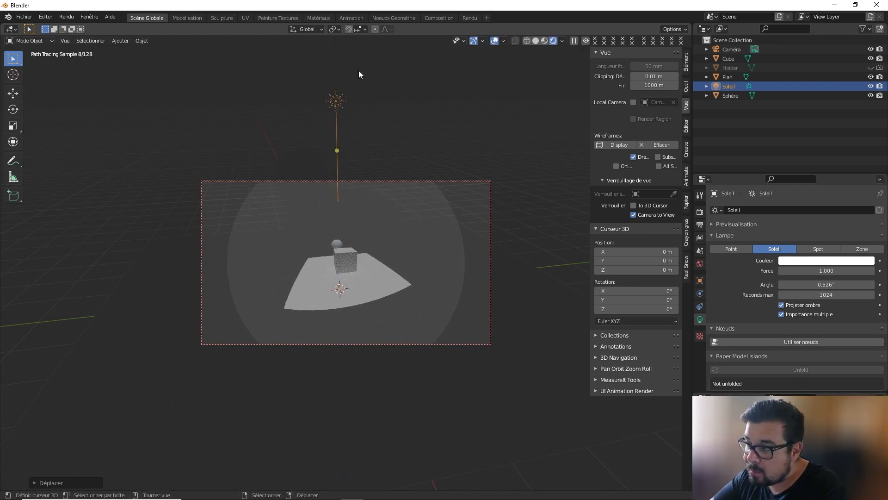
# Rotate the Soleil light about 64° around the global X axis and move it out beside the scene, opposite the cube's shadow
pyautogui.press('r')
pyautogui.press('x')
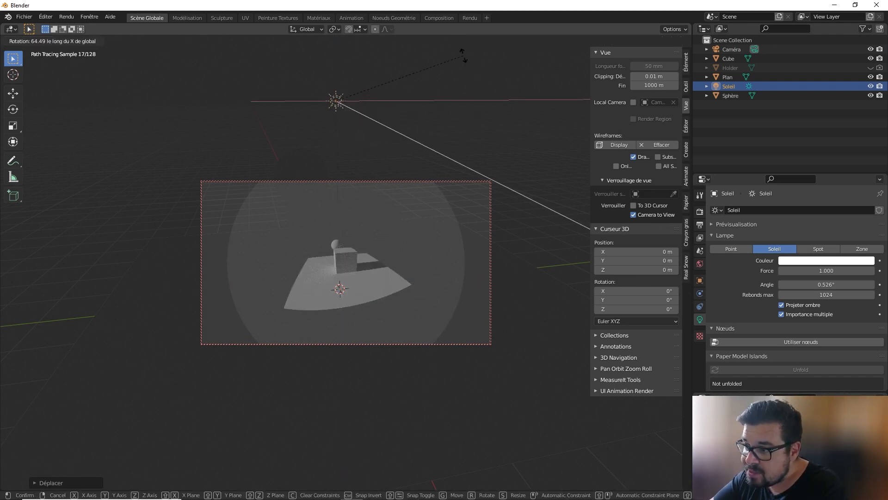
pyautogui.click(464, 57)
pyautogui.press('g')
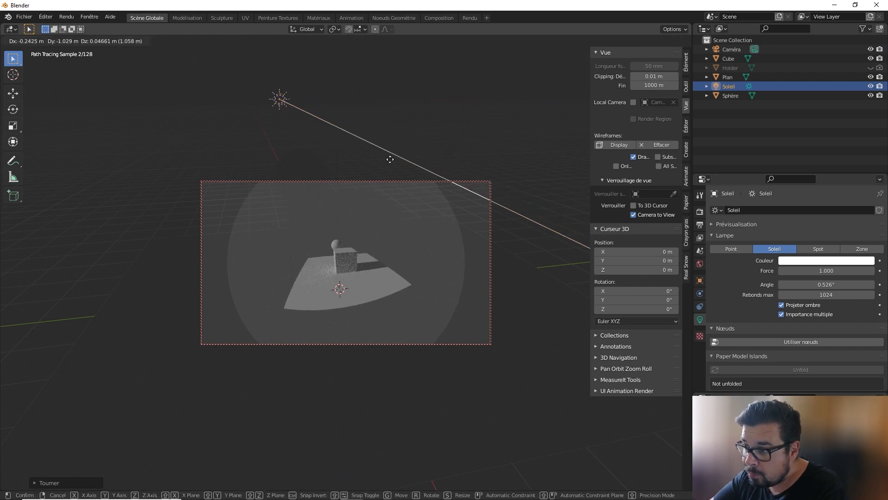
pyautogui.click(215, 182)
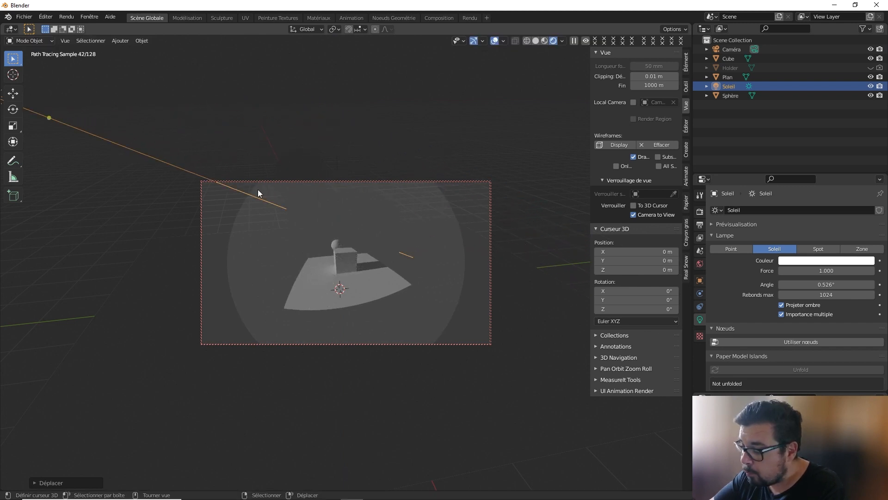
# Compare the camera view in solid shading with the rendered shading
pyautogui.press('KP_0')
pyautogui.press('KP_0')
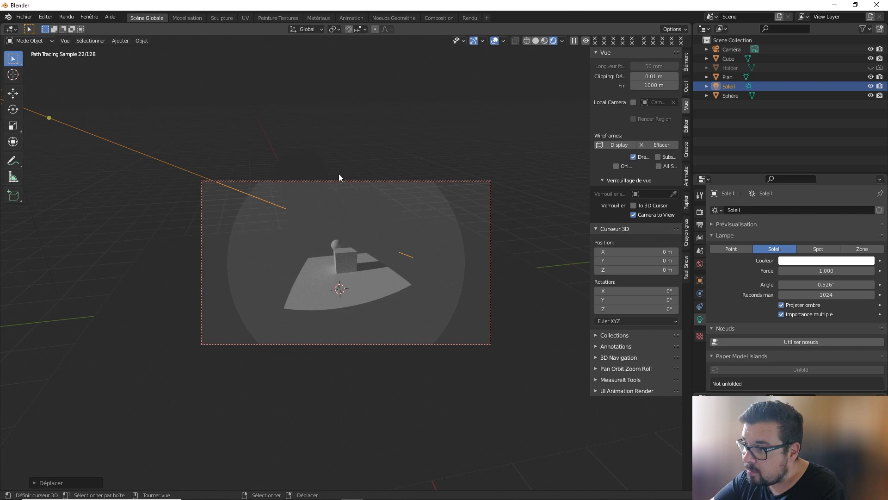
pyautogui.click(533, 41)
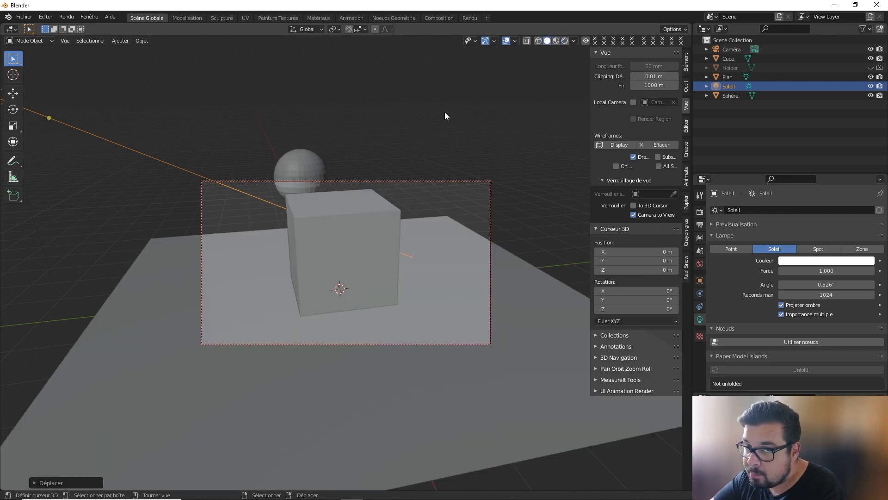
pyautogui.click(565, 41)
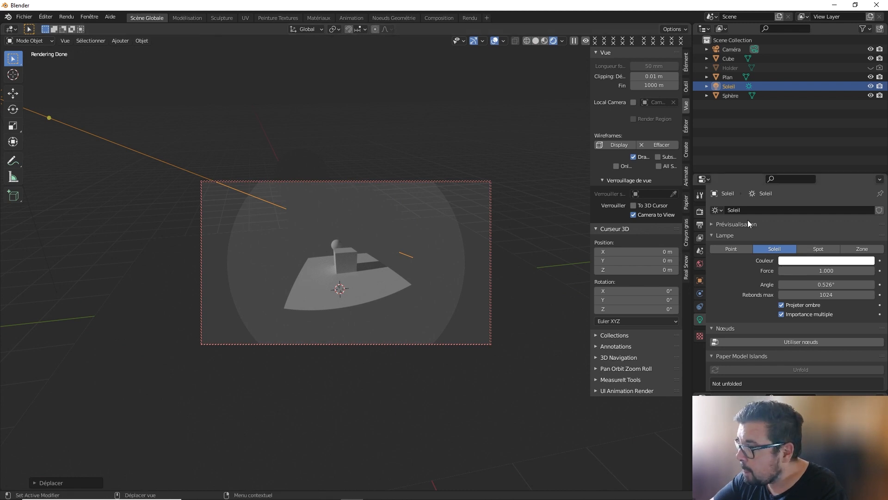
# Select the camera and try the Équirectangulaire and Fisheye équidistant panorama types
pyautogui.click(730, 51)
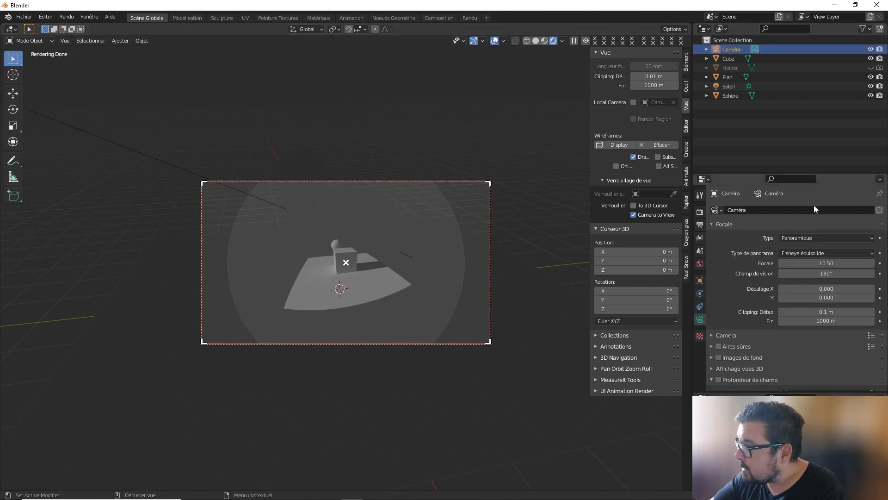
pyautogui.click(822, 254)
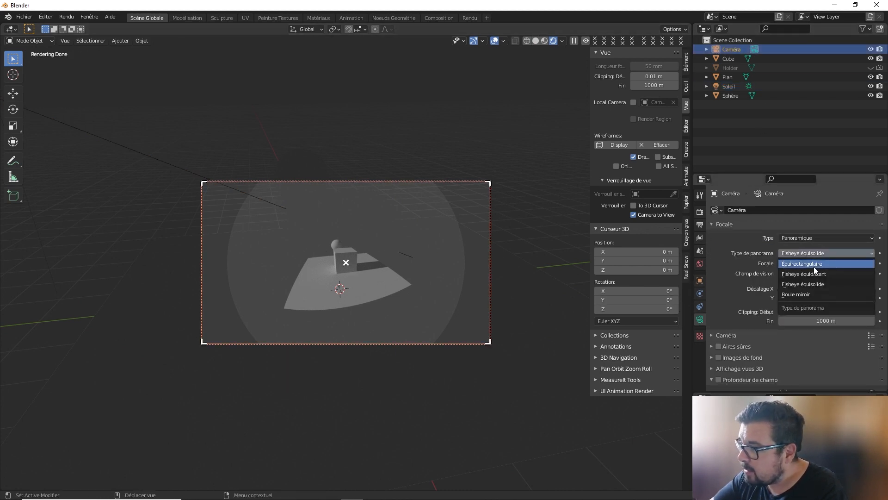
pyautogui.click(813, 263)
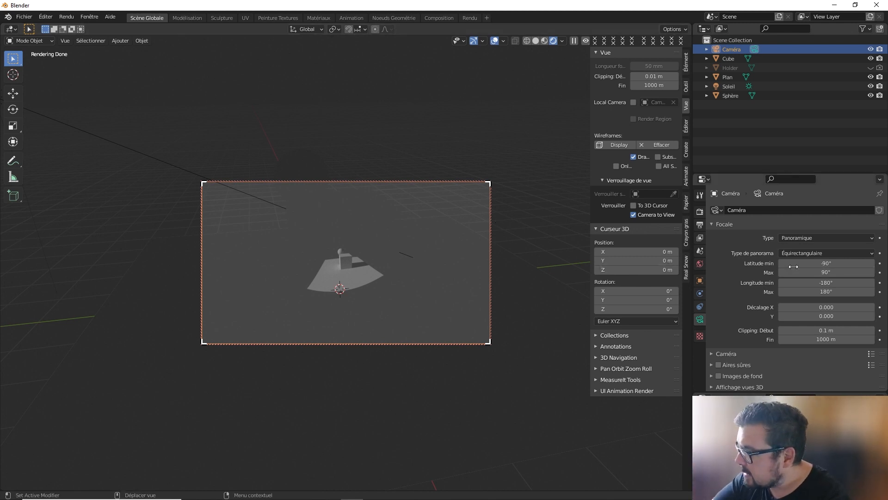
pyautogui.click(825, 251)
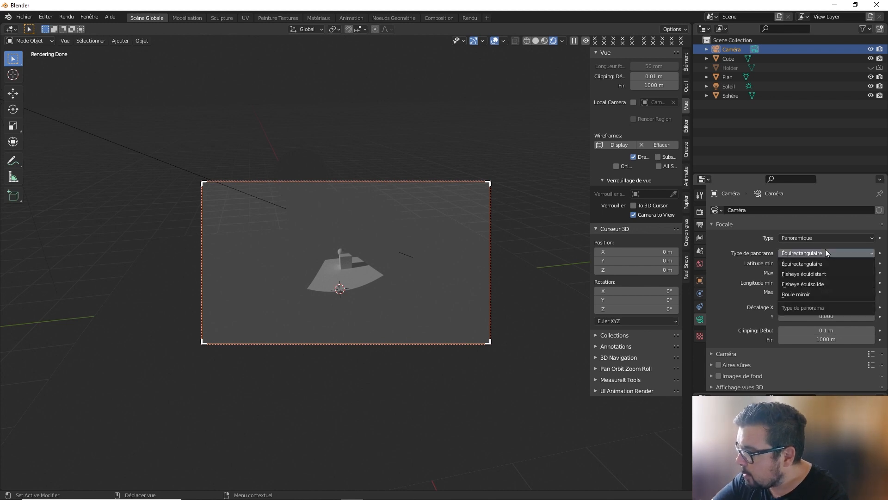
pyautogui.click(818, 275)
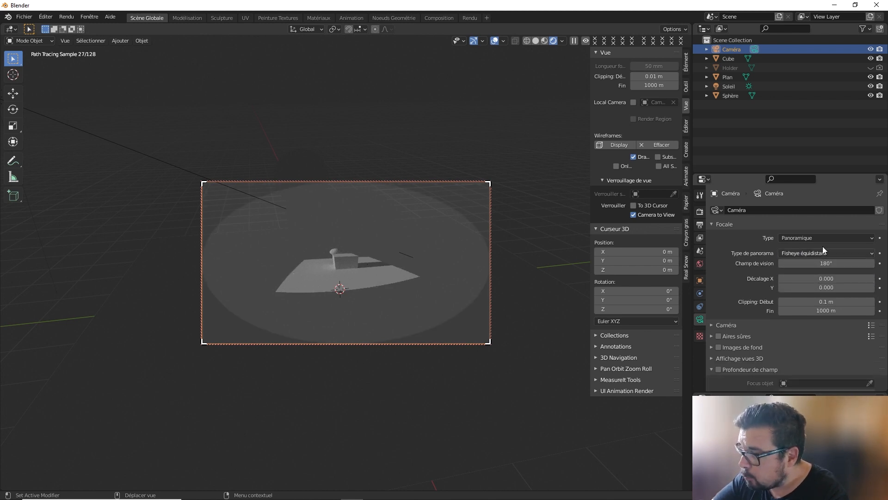
# Try the Fisheye équisolide and Boule miroir panorama types on the camera
pyautogui.click(826, 236)
pyautogui.click(824, 236)
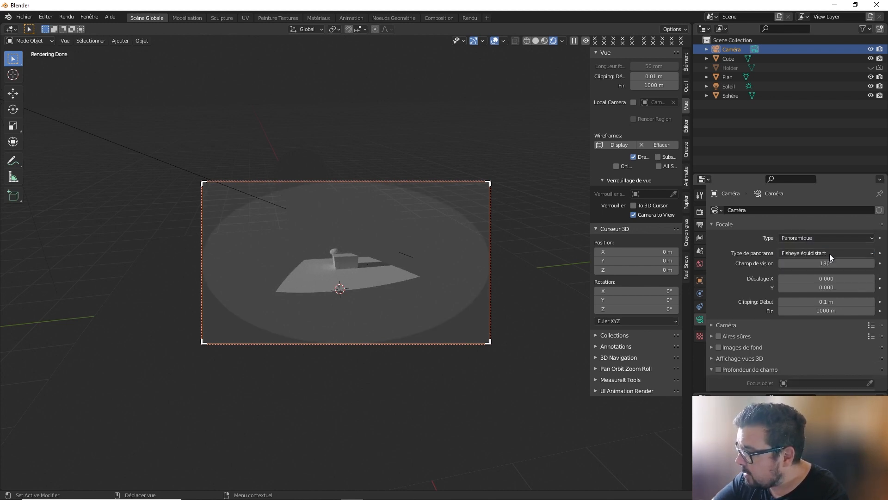
pyautogui.click(828, 253)
pyautogui.click(827, 281)
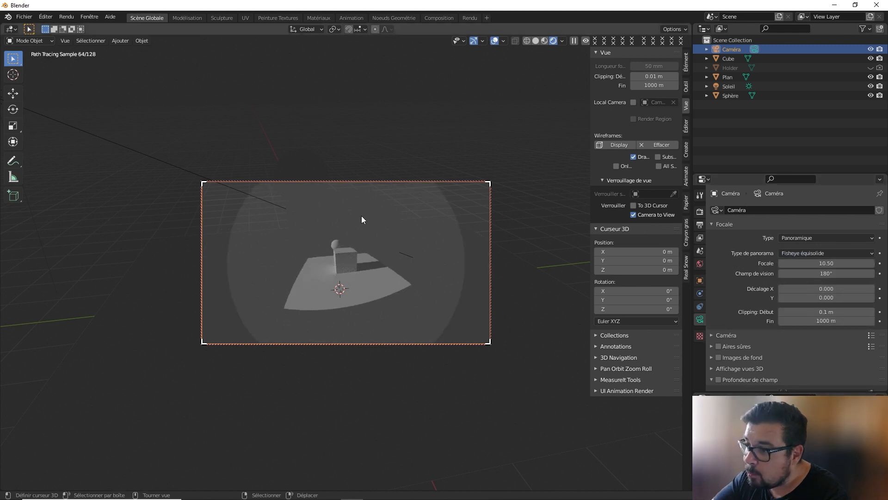
pyautogui.click(829, 252)
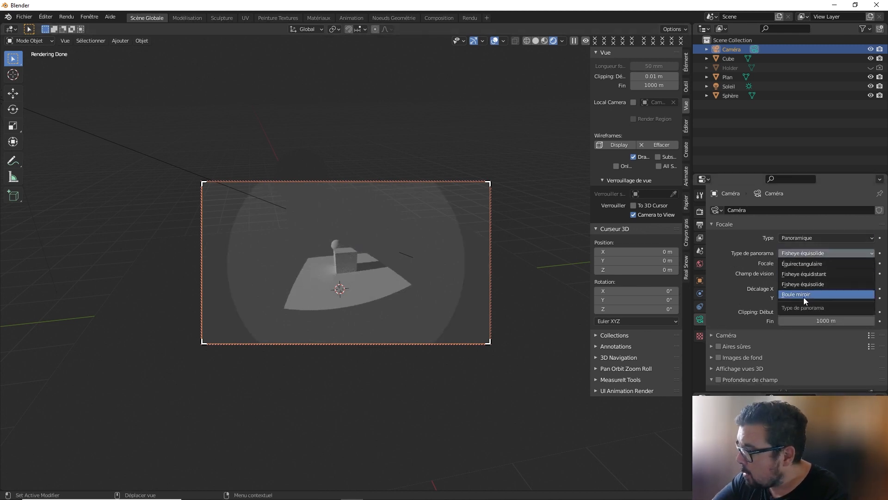
pyautogui.click(803, 295)
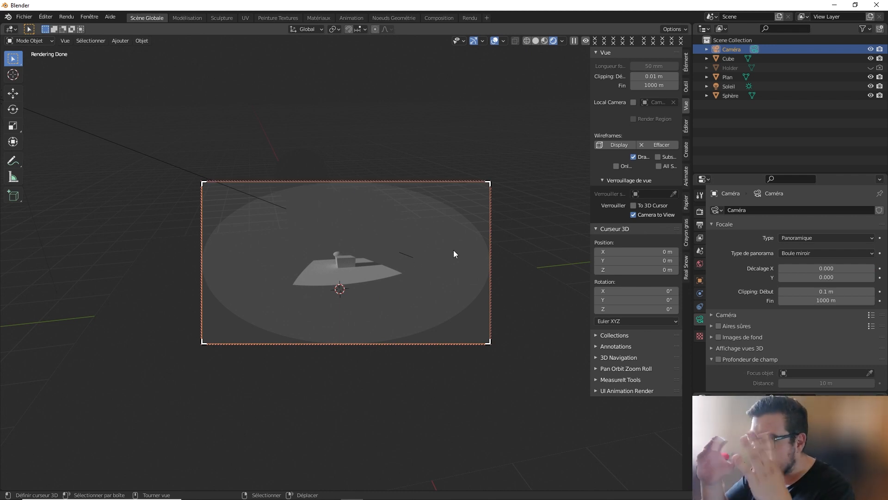
# Set the camera's lens type to Perspective and its focal length to 25 mm
pyautogui.click(812, 232)
pyautogui.click(812, 249)
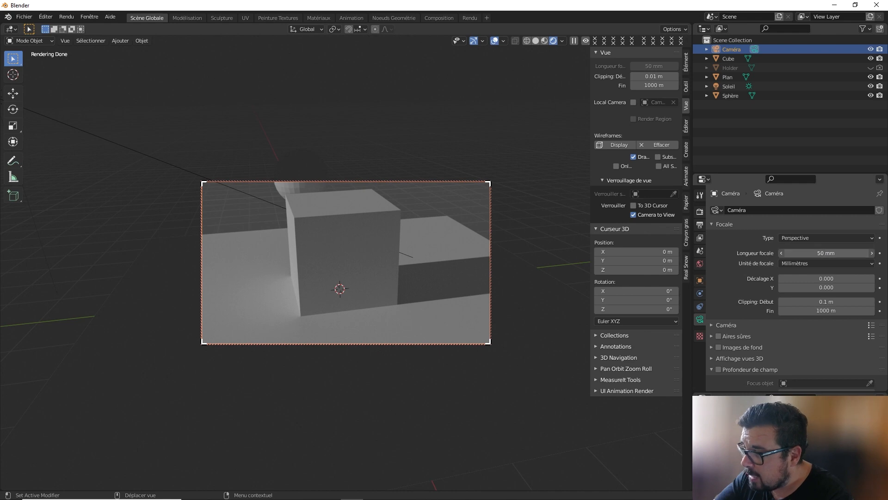
pyautogui.moveTo(826, 253)
pyautogui.mouseDown()
pyautogui.moveTo(847, 253)
pyautogui.moveTo(797, 253)
pyautogui.moveTo(805, 253)
pyautogui.mouseUp()
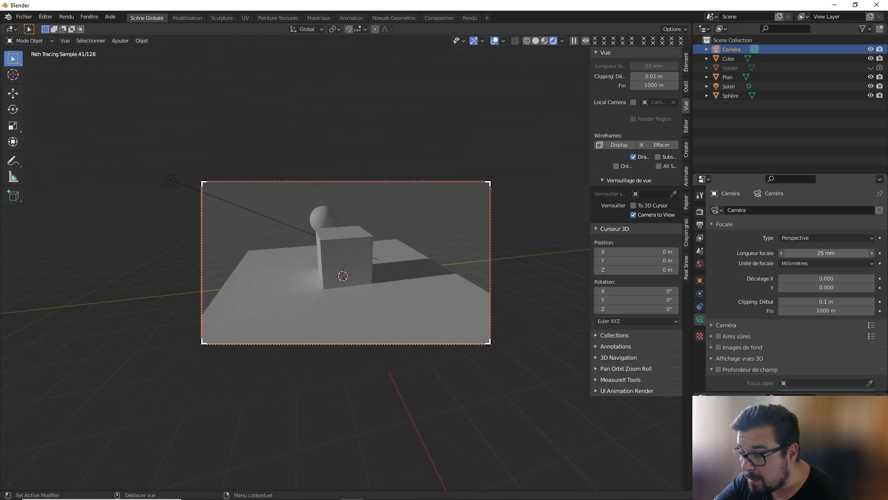
pyautogui.click(830, 253)
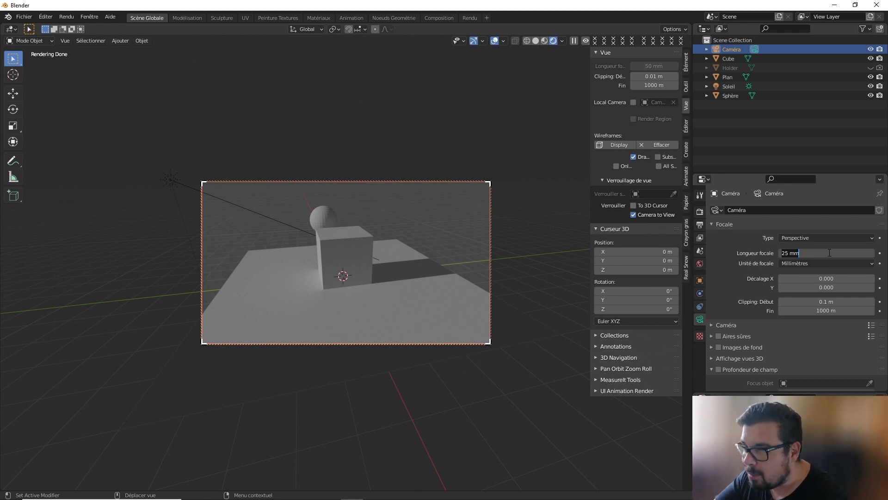
pyautogui.press('Return')
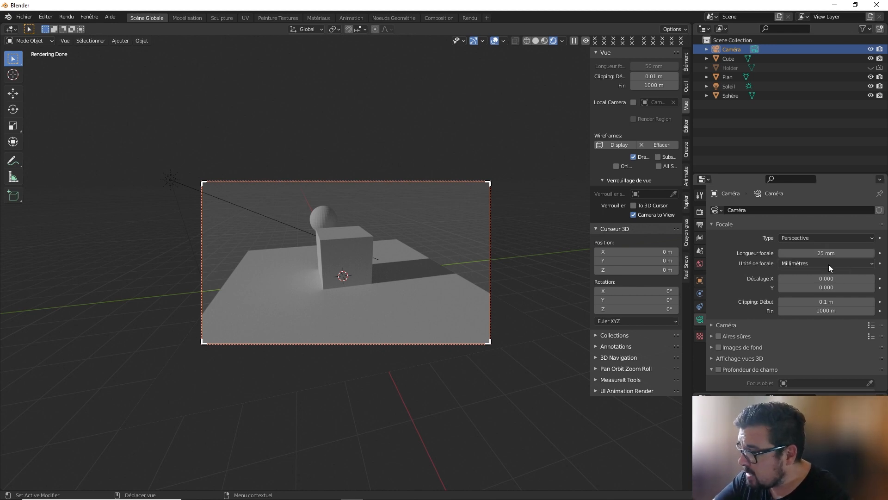
# Try Champ de vision as the camera's focal unit and return it to Millimètres
pyautogui.click(828, 263)
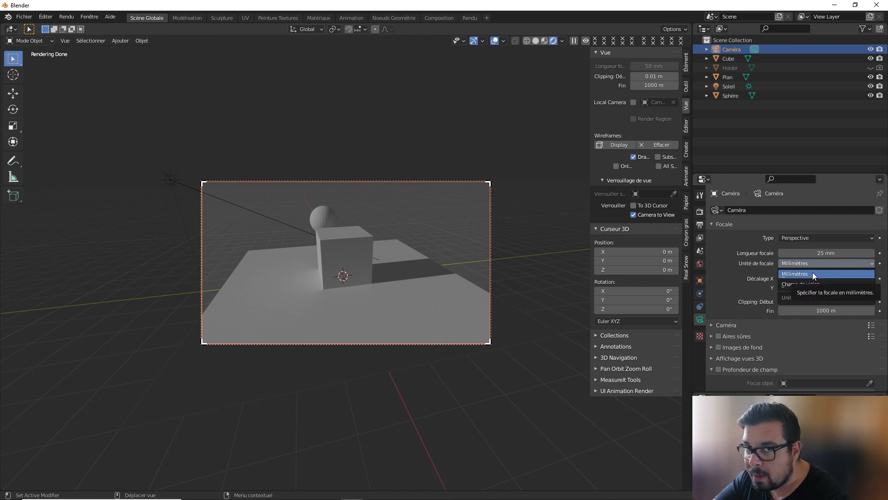
pyautogui.click(817, 283)
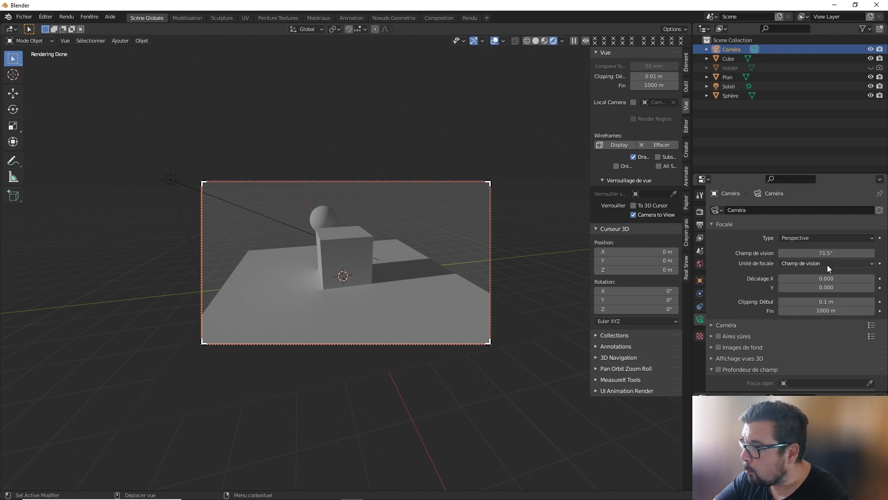
pyautogui.click(828, 263)
pyautogui.click(823, 272)
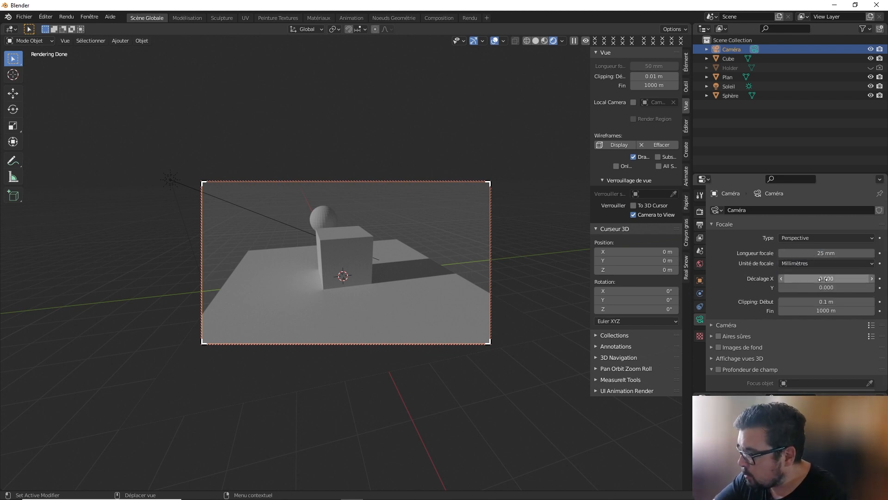
# Try shifting the camera image along X and reset Décalage X to 0
pyautogui.moveTo(823, 279); pyautogui.dragTo(800, 279)
pyautogui.click(826, 279)
pyautogui.write('0')
pyautogui.press('Return')
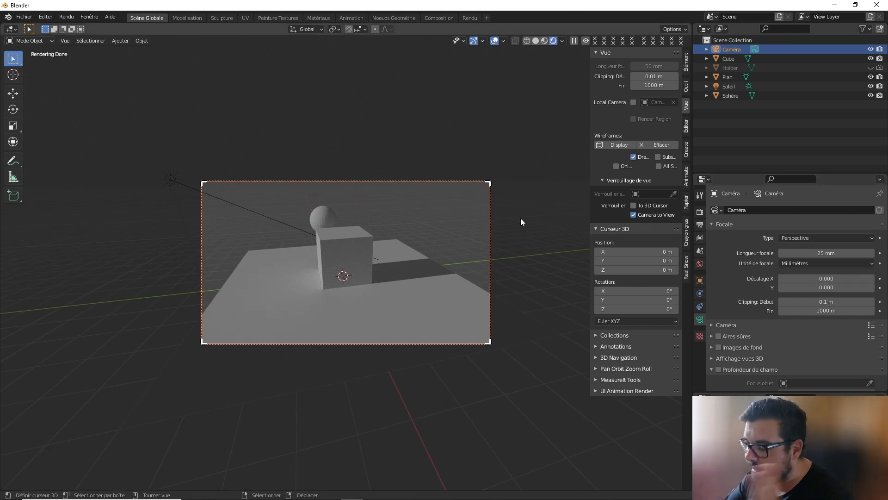
# Orbit the locked camera slightly around the cube, try a Décalage X of 0.15 and reset it to 0
pyautogui.moveTo(520, 218)
pyautogui.mouseDown(button='middle')
pyautogui.moveTo(500, 229)
pyautogui.moveTo(517, 229)
pyautogui.moveTo(485, 229)
pyautogui.moveTo(501, 229)
pyautogui.mouseUp(button='middle')
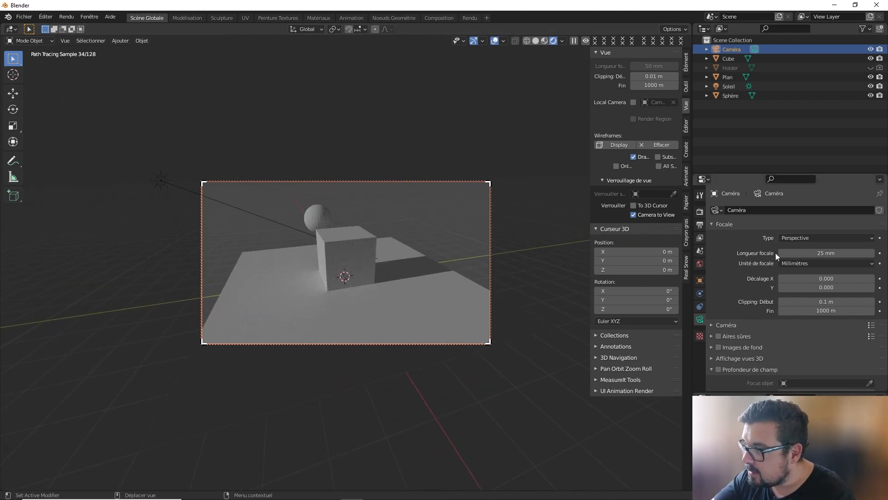
pyautogui.moveTo(817, 278)
pyautogui.mouseDown()
pyautogui.moveTo(851, 278)
pyautogui.moveTo(810, 278)
pyautogui.moveTo(818, 278)
pyautogui.mouseUp()
pyautogui.click(818, 278)
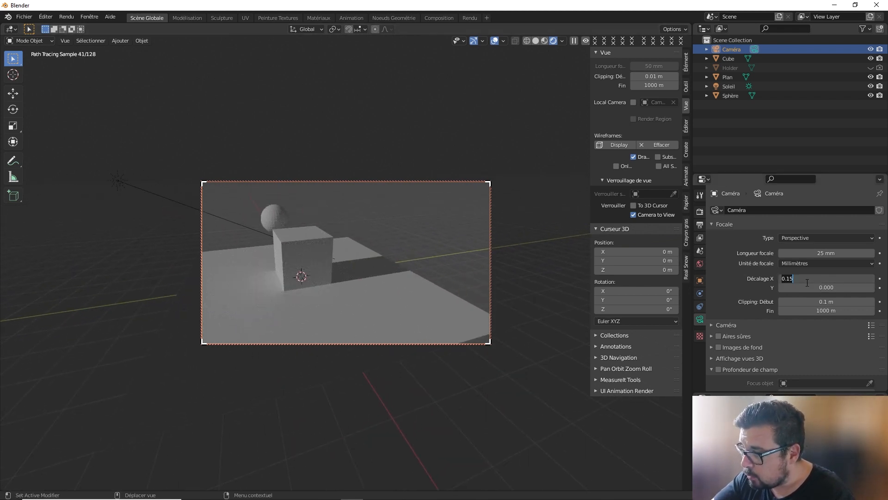
pyautogui.write('0')
pyautogui.press('Return')
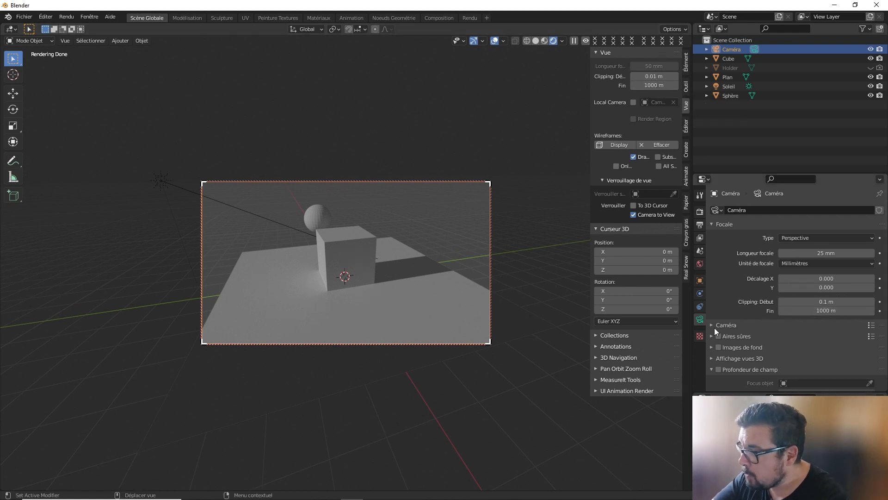
# Try the Horizontal sensor fit, followed by the Vertical fit with a sensor height of 18 mm
pyautogui.click(860, 326)
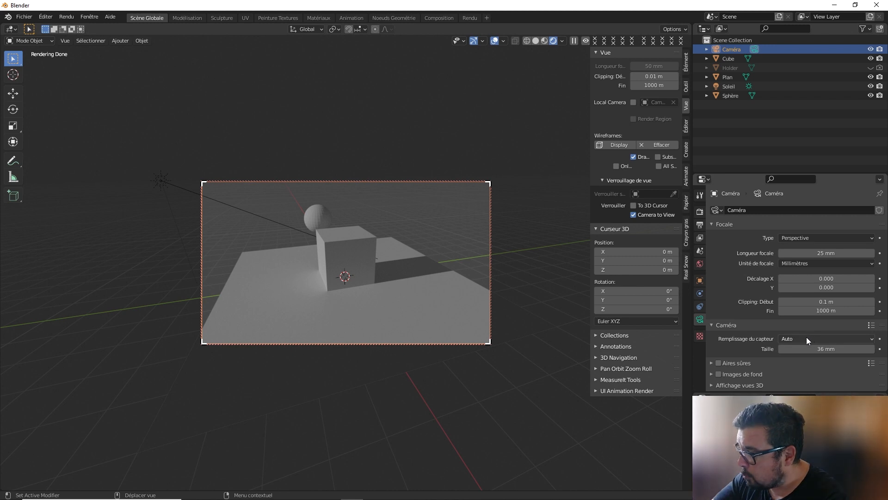
pyautogui.click(831, 338)
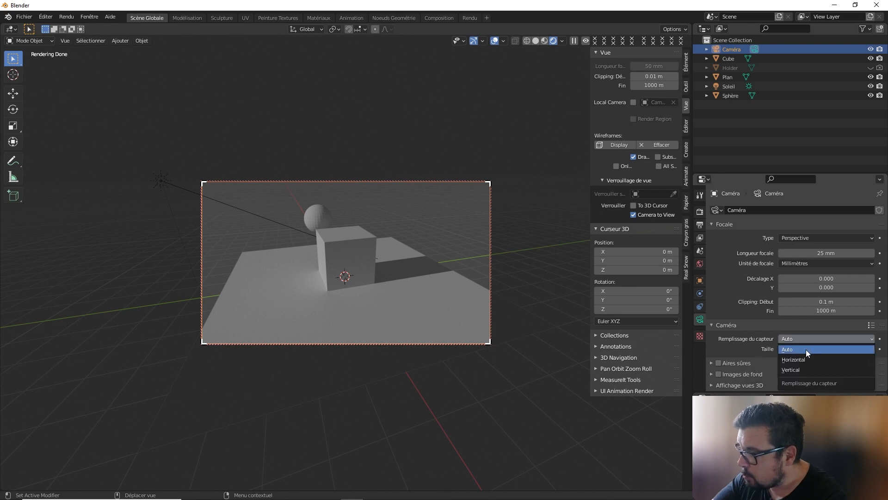
pyautogui.click(807, 356)
pyautogui.click(814, 338)
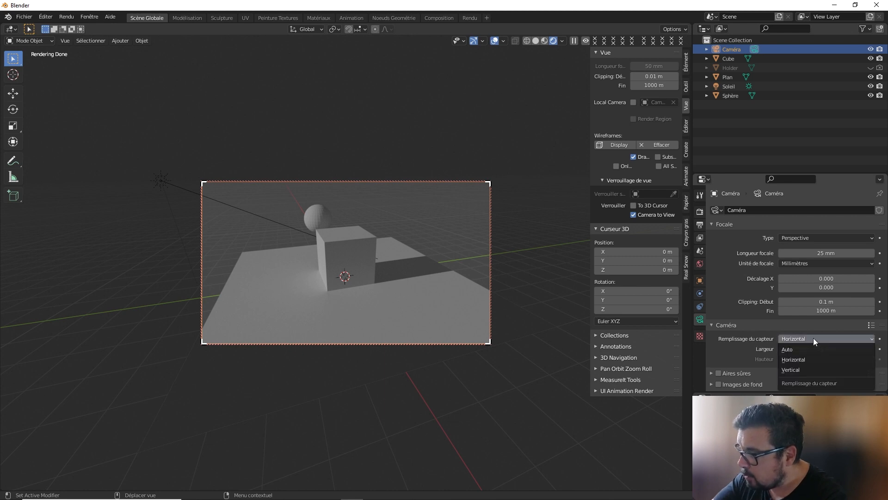
pyautogui.click(810, 368)
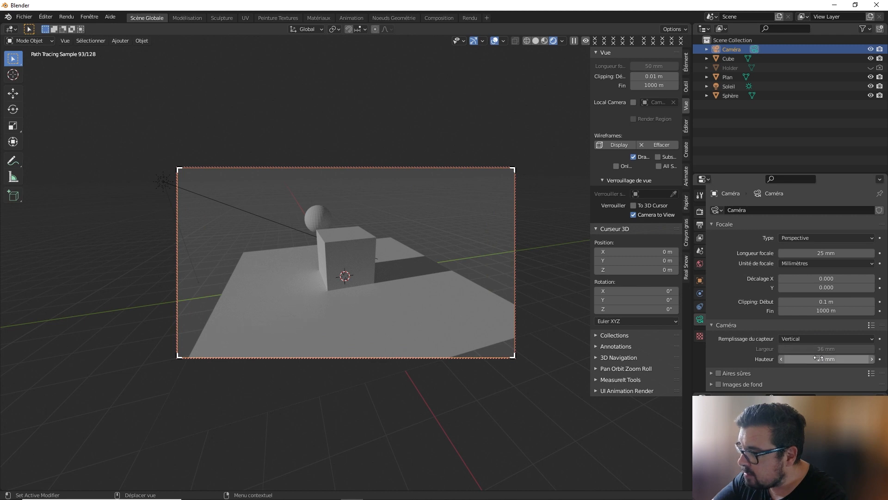
pyautogui.moveTo(822, 359)
pyautogui.mouseDown()
pyautogui.moveTo(855, 359)
pyautogui.moveTo(818, 359)
pyautogui.moveTo(846, 359)
pyautogui.moveTo(821, 359)
pyautogui.moveTo(841, 348)
pyautogui.mouseUp()
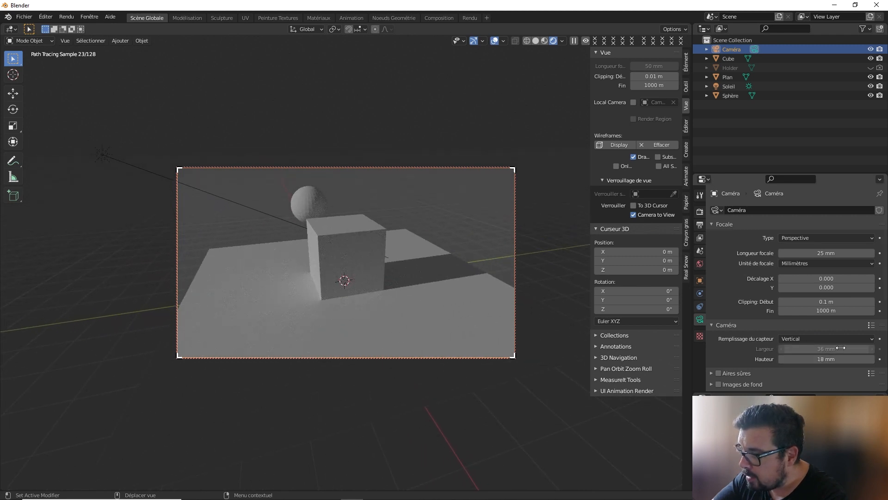
# Return the sensor fit to Auto and set the camera's focal length to 27 mm
pyautogui.click(826, 339)
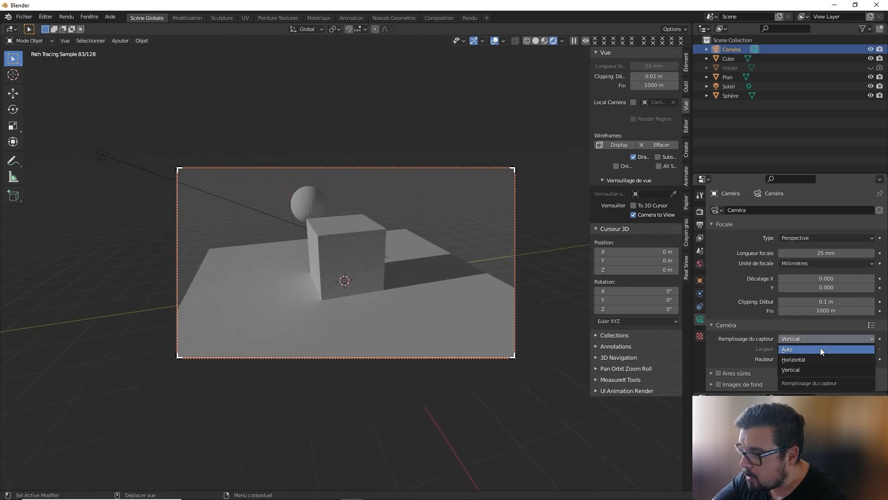
pyautogui.click(820, 348)
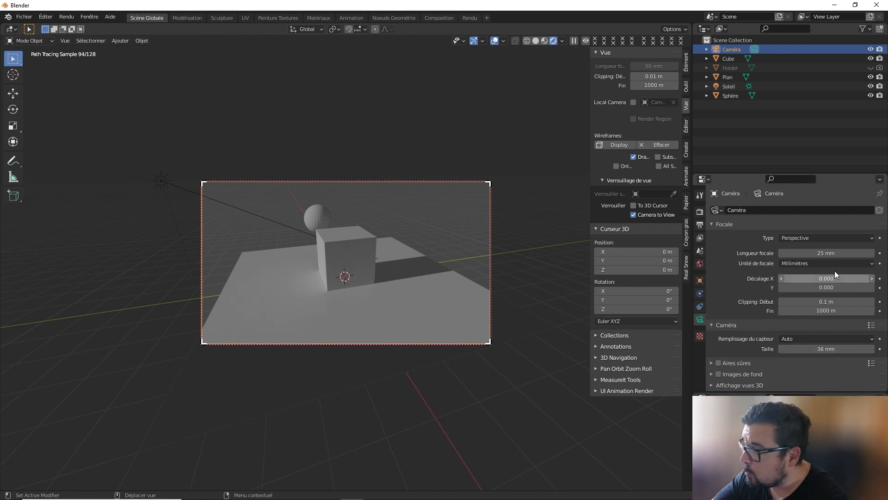
pyautogui.moveTo(826, 253)
pyautogui.mouseDown()
pyautogui.moveTo(840, 253)
pyautogui.moveTo(828, 254)
pyautogui.mouseUp()
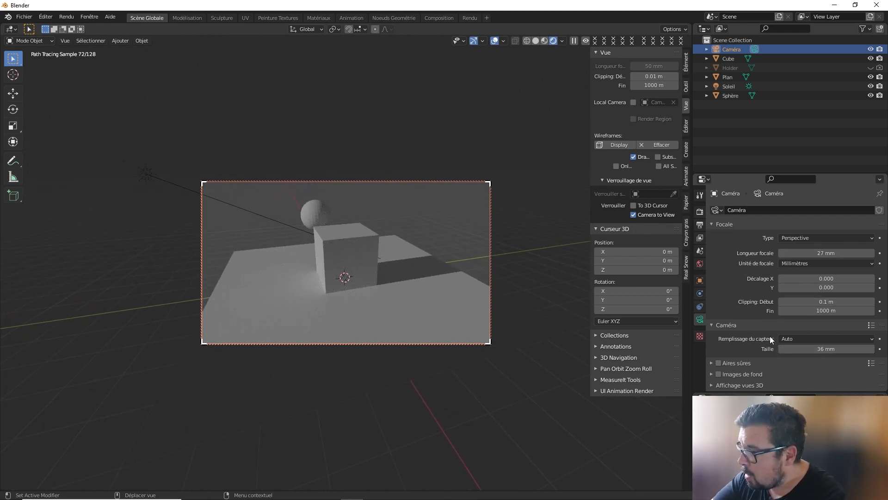
# Enable the camera's safe areas (Aires sûres) and show their title and action margin settings
pyautogui.scroll(-2, 769, 335)
pyautogui.click(718, 326)
pyautogui.click(712, 326)
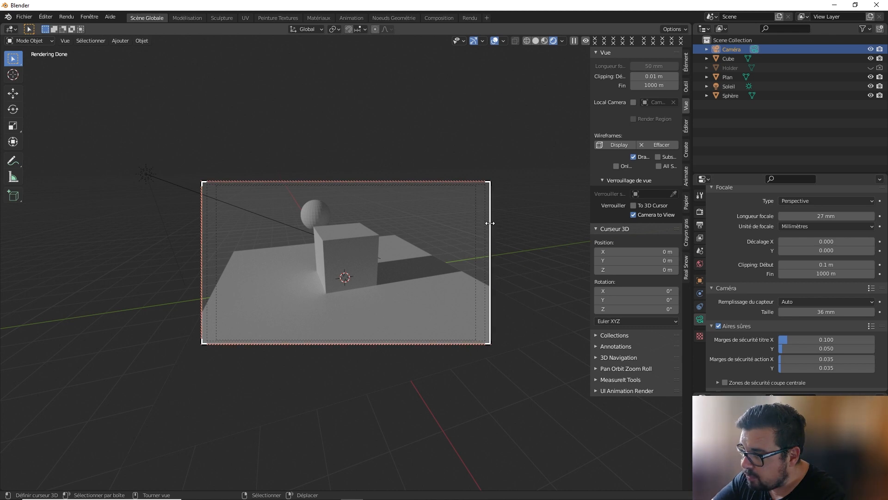
# Turn off the Camera to View lock and enlarge the camera frame in the viewport
pyautogui.click(634, 215)
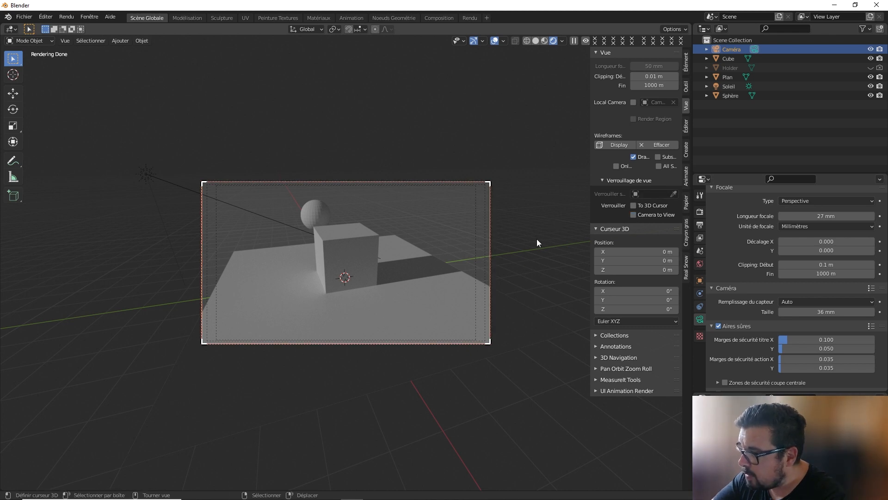
pyautogui.scroll(3, 503, 242)
pyautogui.press('n')
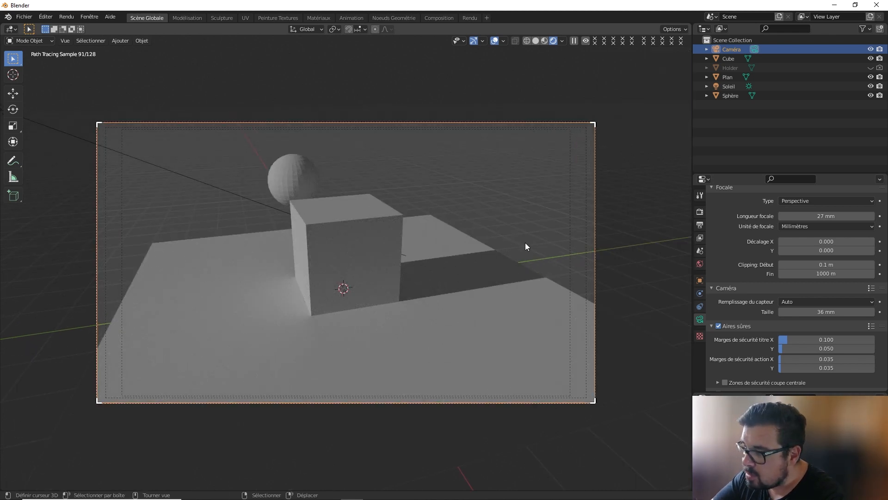
pyautogui.scroll(2, 573, 231)
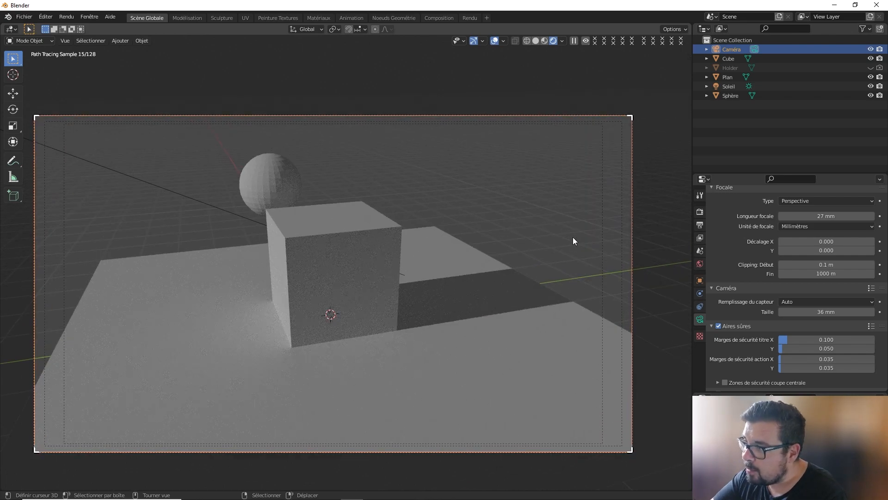
pyautogui.keyDown('shift'); pyautogui.moveTo(573, 236); pyautogui.dragTo(623, 202, button='middle'); pyautogui.keyUp('shift')
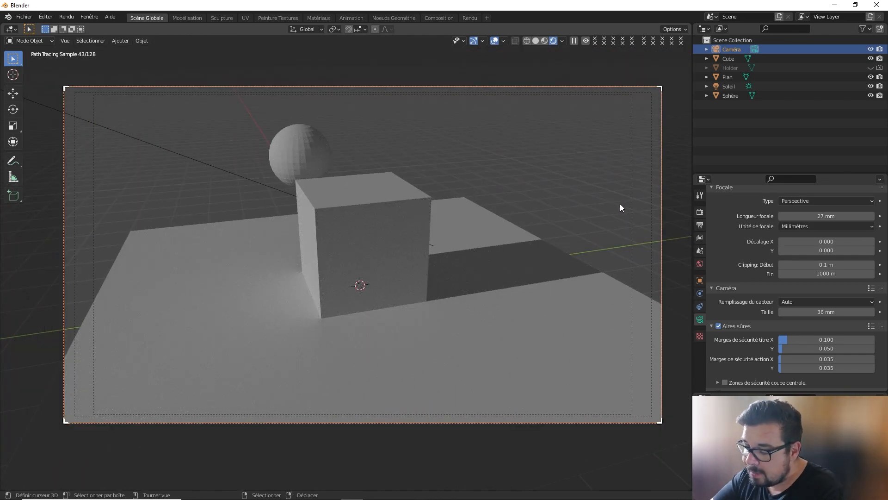
pyautogui.press('n')
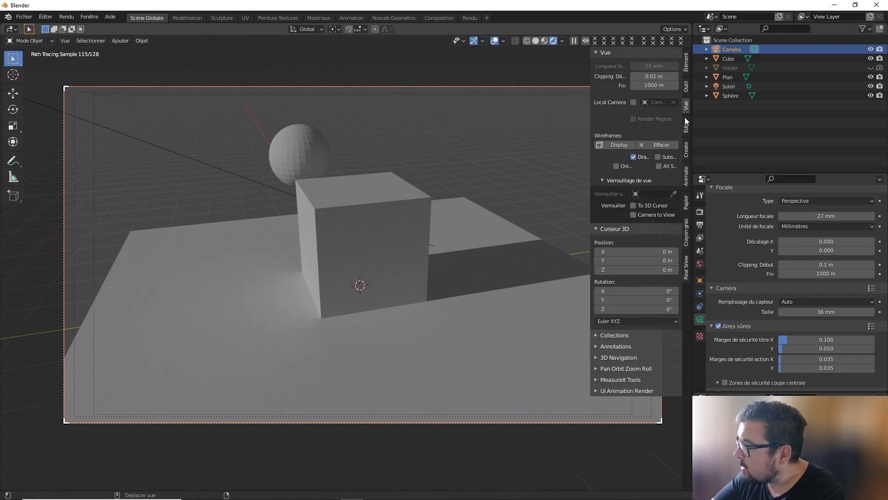
pyautogui.press('n')
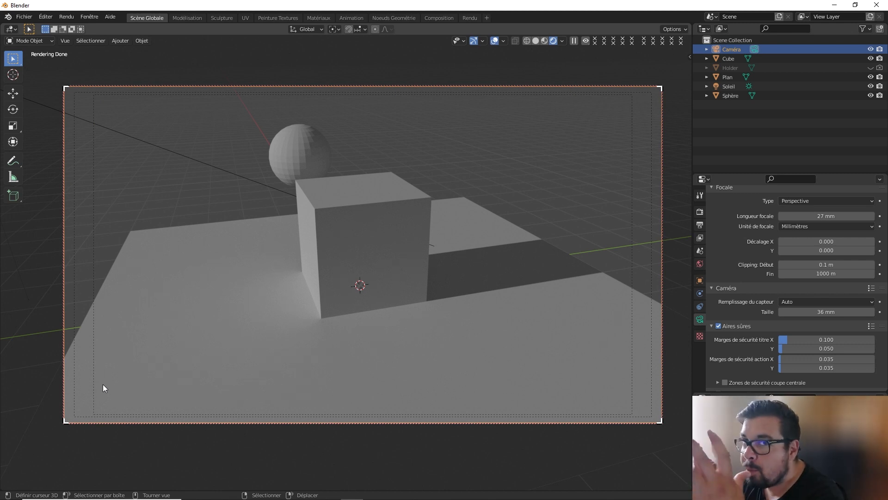
# Look through the remaining camera settings, from the safe-area margins down to the depth of field options
pyautogui.scroll(-1, 776, 357)
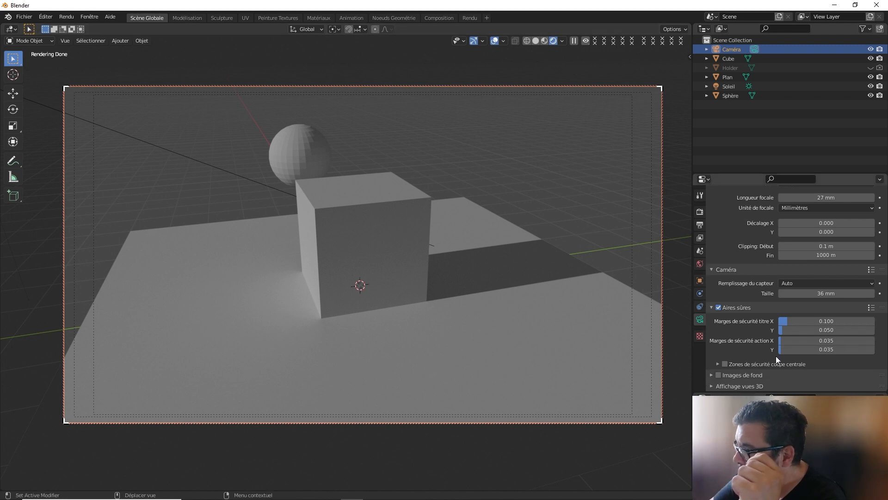
pyautogui.scroll(-1, 776, 356)
pyautogui.scroll(-2, 792, 326)
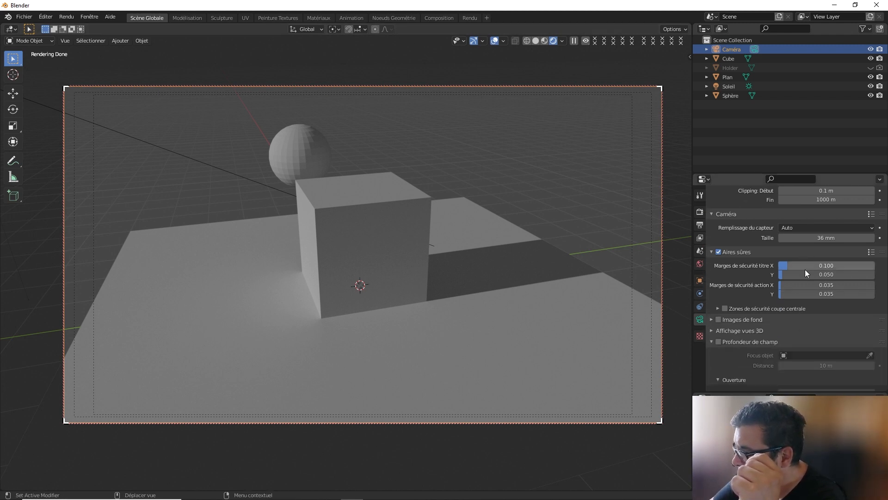
pyautogui.scroll(-3, 805, 274)
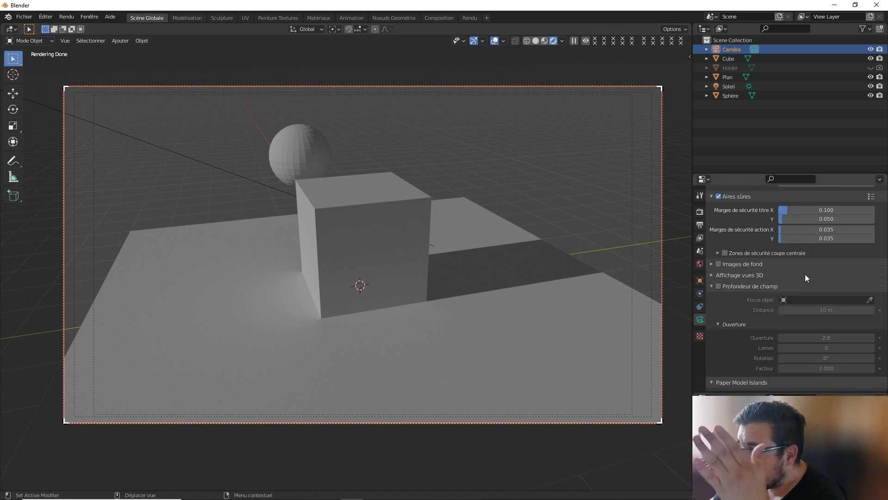
pyautogui.scroll(-1, 805, 274)
pyautogui.scroll(-1, 805, 273)
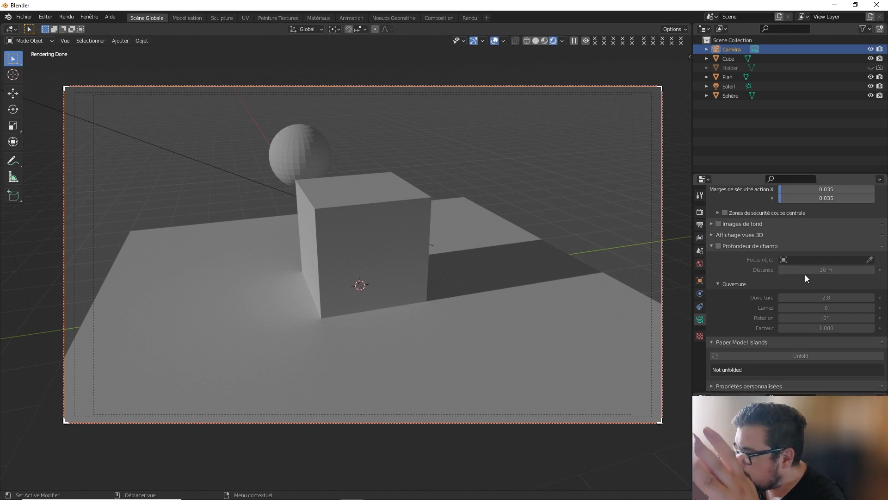
pyautogui.scroll(3, 805, 274)
pyautogui.scroll(1, 805, 274)
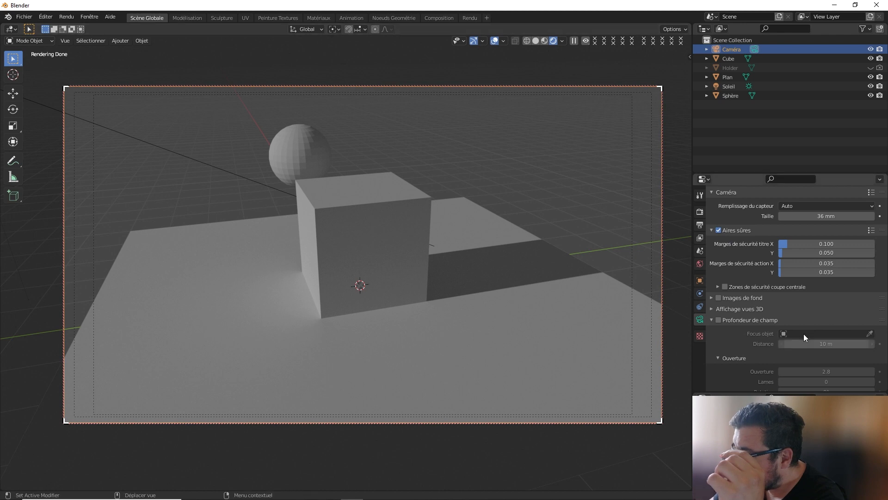
# Check the Images de fond options, then show the Affichage vues 3D settings with their Guides de composition
pyautogui.click(712, 298)
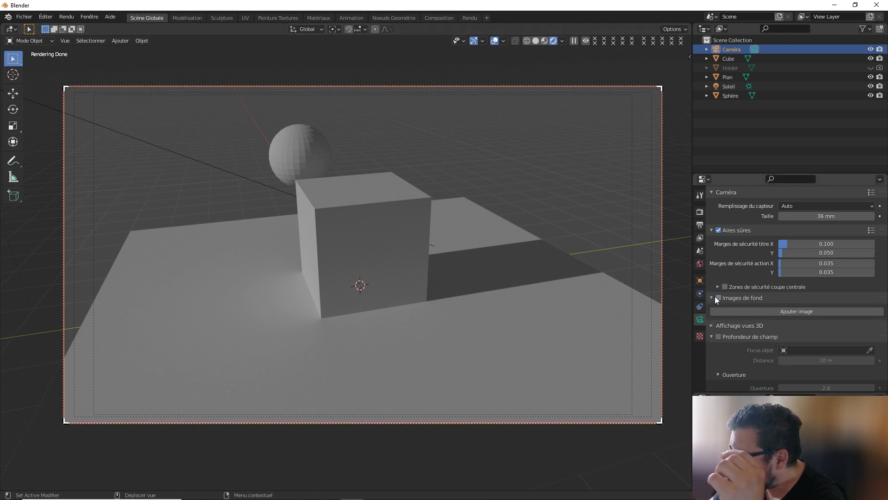
pyautogui.click(712, 298)
pyautogui.click(713, 309)
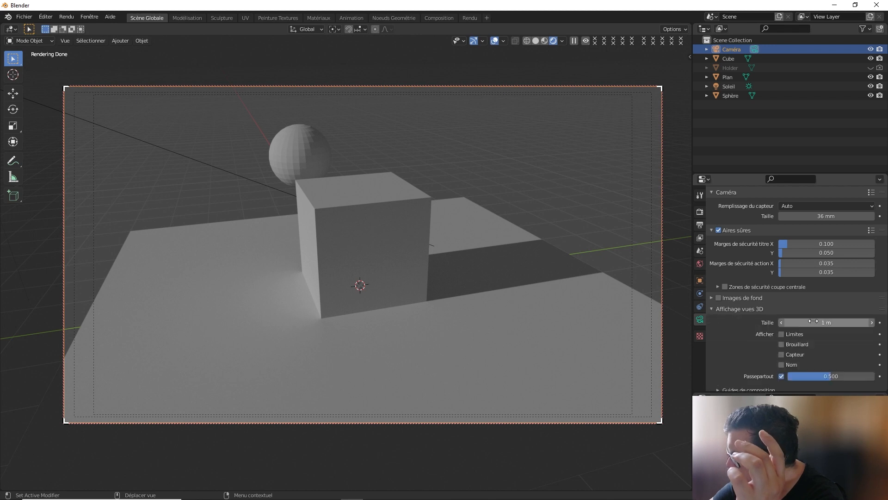
pyautogui.scroll(-4, 813, 320)
pyautogui.click(719, 316)
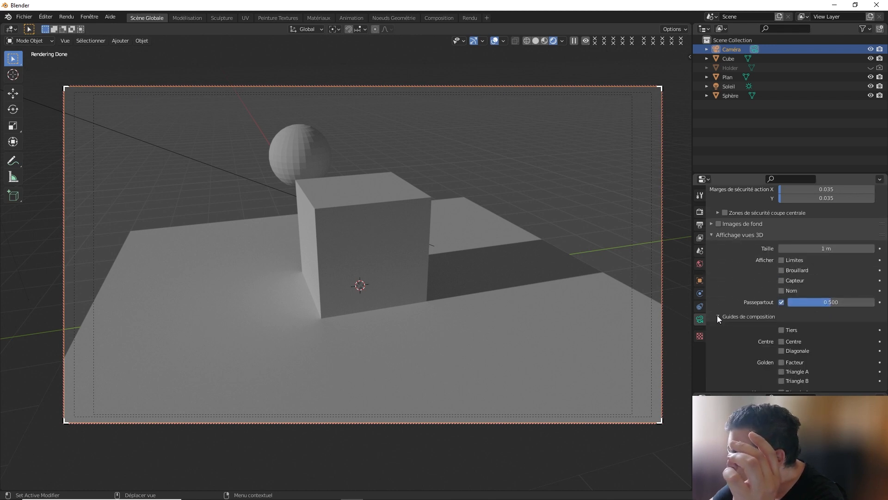
pyautogui.scroll(-2, 791, 319)
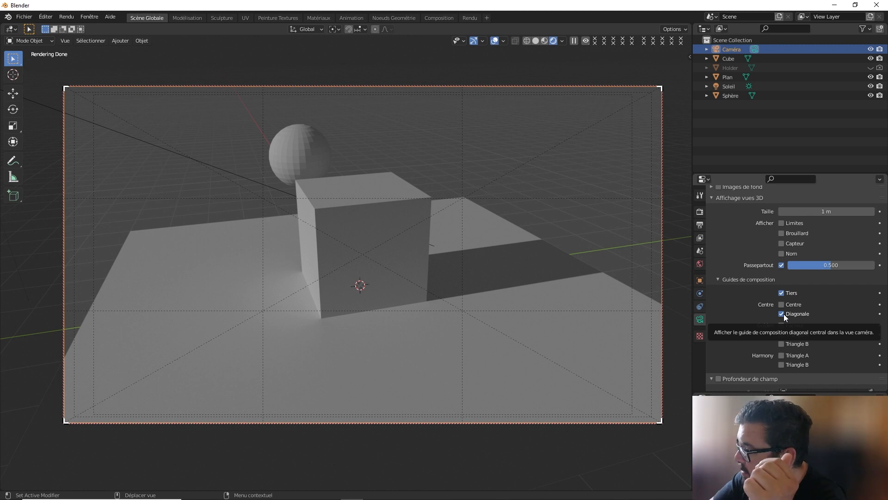
# Hide the Diagonale composition guide and try the Golden Facteur guide
pyautogui.click(782, 314)
pyautogui.click(781, 326)
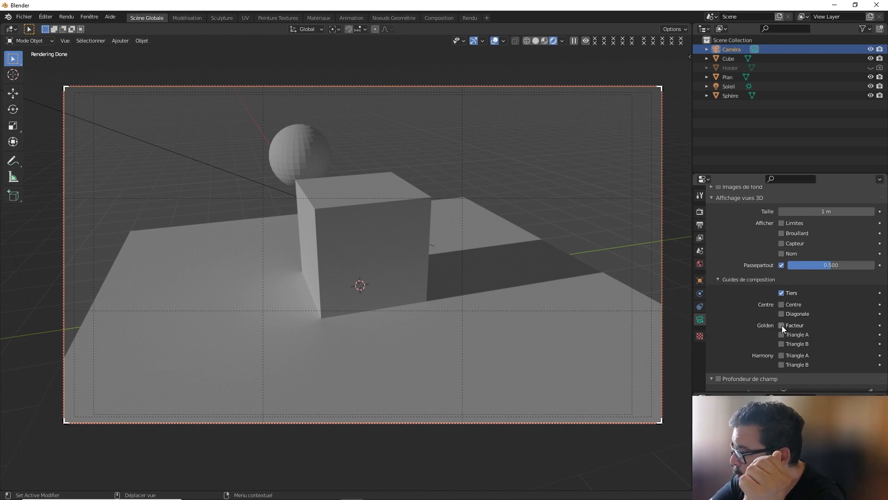
pyautogui.click(782, 326)
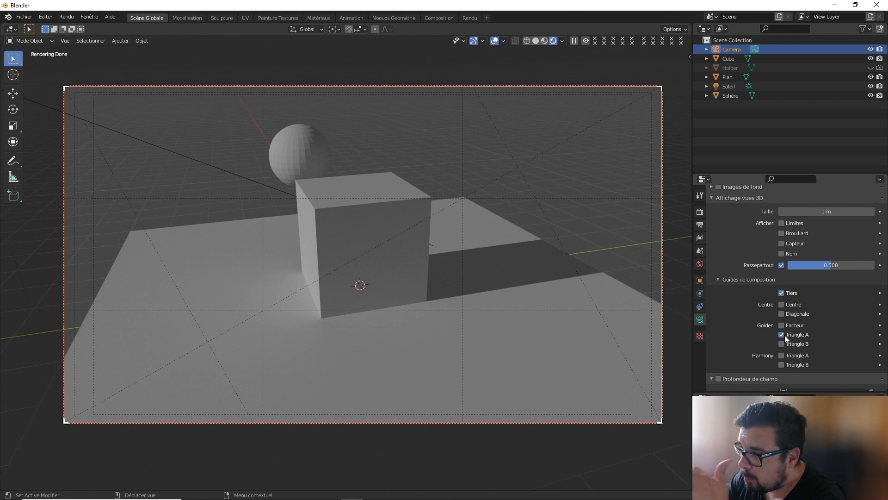
# Try the Golden Triangle A guide followed by Golden Triangle B, leaving both switched off
pyautogui.click(782, 334)
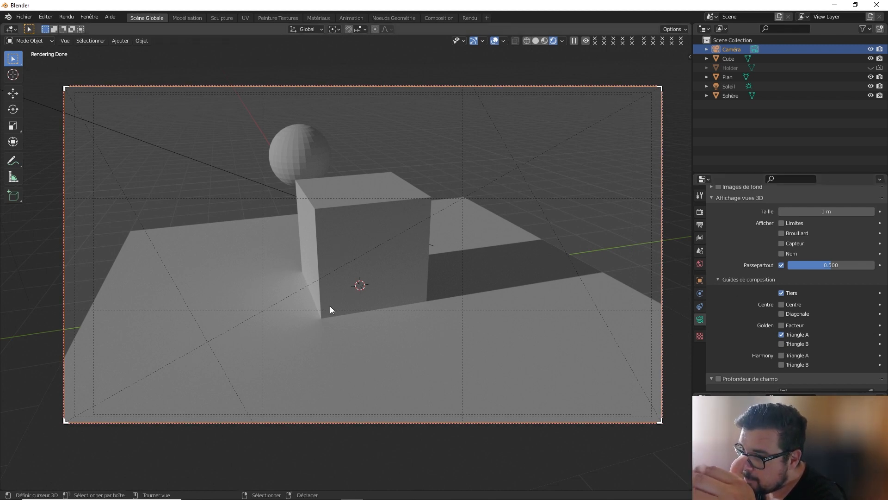
pyautogui.click(781, 334)
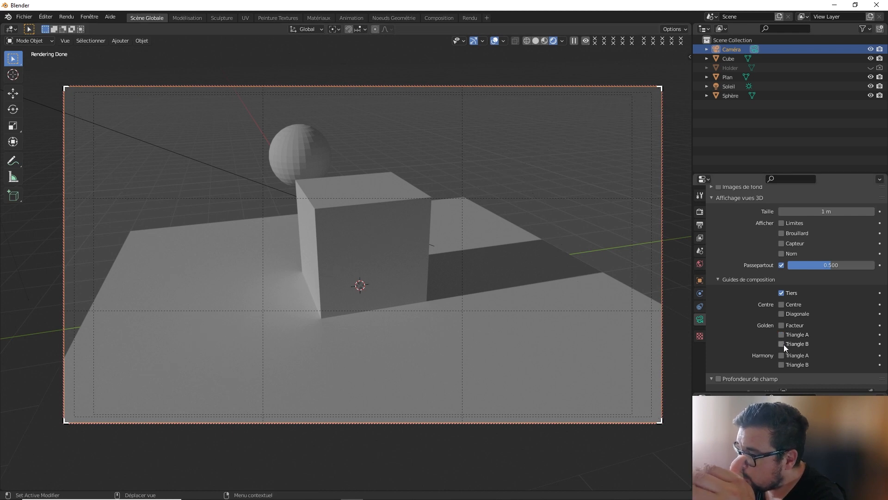
pyautogui.click(782, 344)
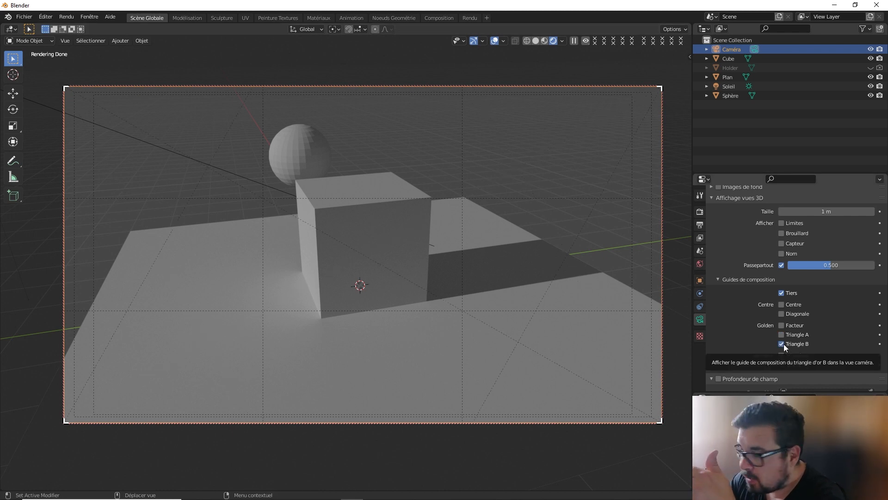
pyautogui.click(782, 344)
# Try the Harmony Triangle A guide and compare it with the Golden Triangle A guide
pyautogui.scroll(-2, 784, 321)
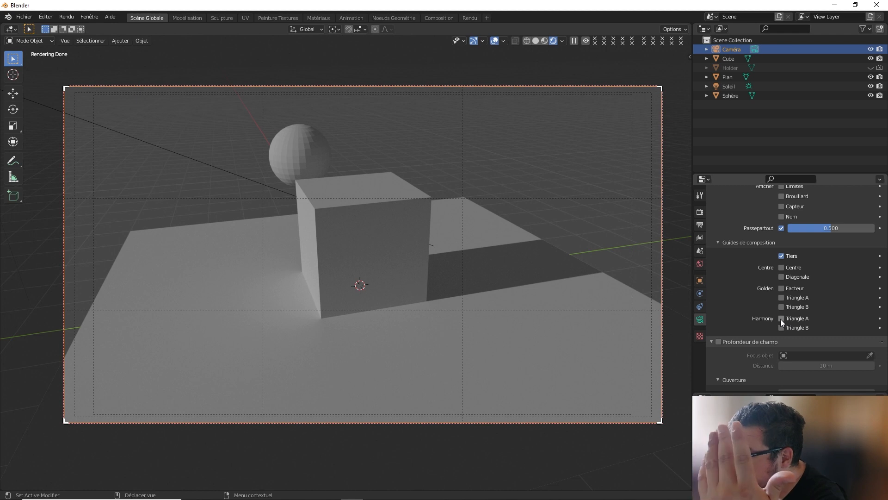
pyautogui.click(781, 318)
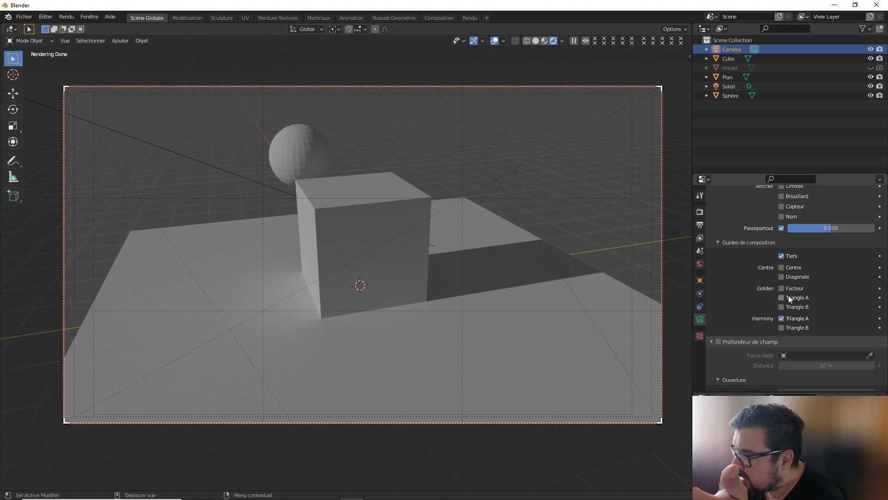
pyautogui.click(782, 318)
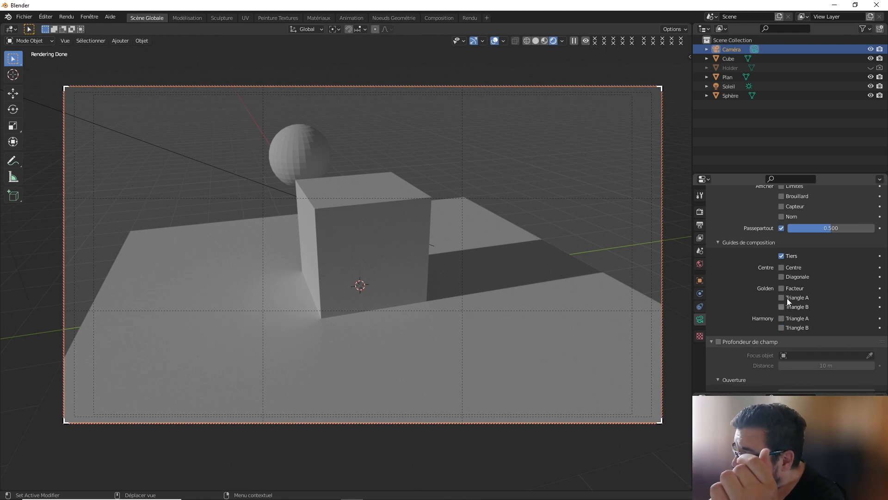
pyautogui.click(782, 307)
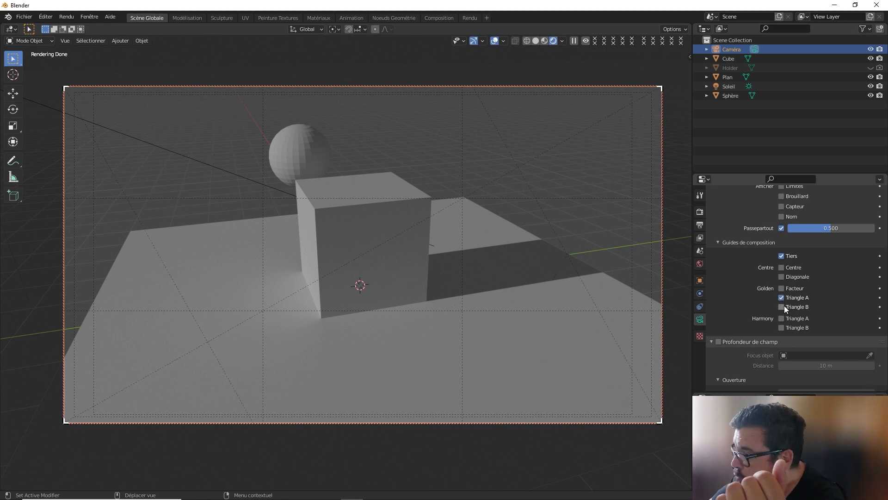
pyautogui.scroll(3, 794, 252)
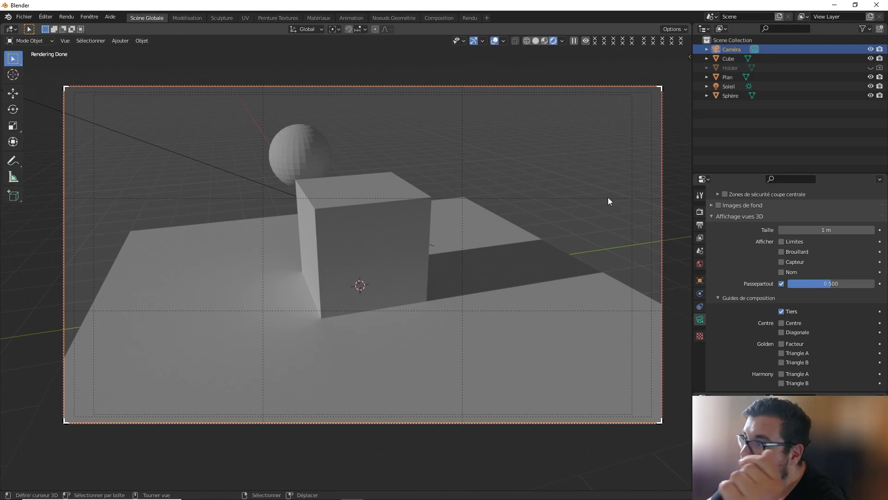
# Move the camera slightly closer to the cube, render the image in the Rendu workspace and return to Scène Globale
pyautogui.moveTo(573, 164)
pyautogui.keyDown('ctrl'); pyautogui.mouseDown(button='middle')
pyautogui.moveTo(437, 34)
pyautogui.moveTo(496, 140)
pyautogui.moveTo(491, 79)
pyautogui.moveTo(518, 37)
pyautogui.mouseUp(button='middle'); pyautogui.keyUp('ctrl')
pyautogui.click(468, 17)
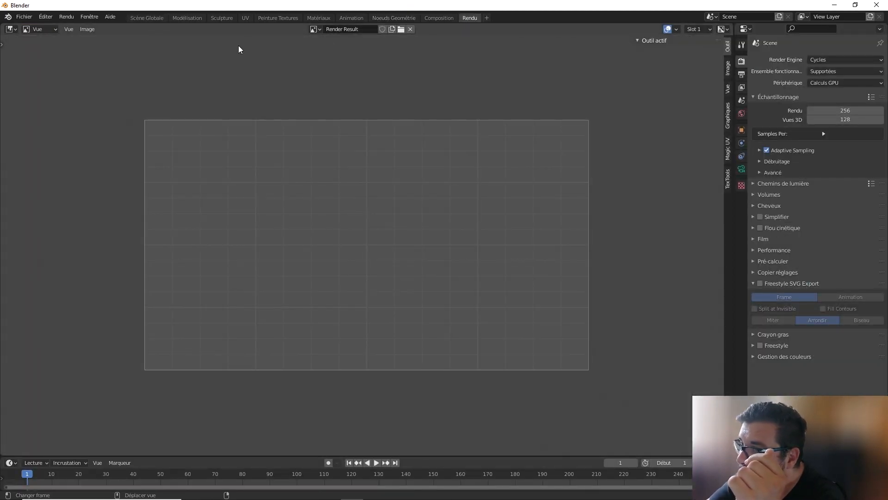
pyautogui.click(67, 17)
pyautogui.press('F12')
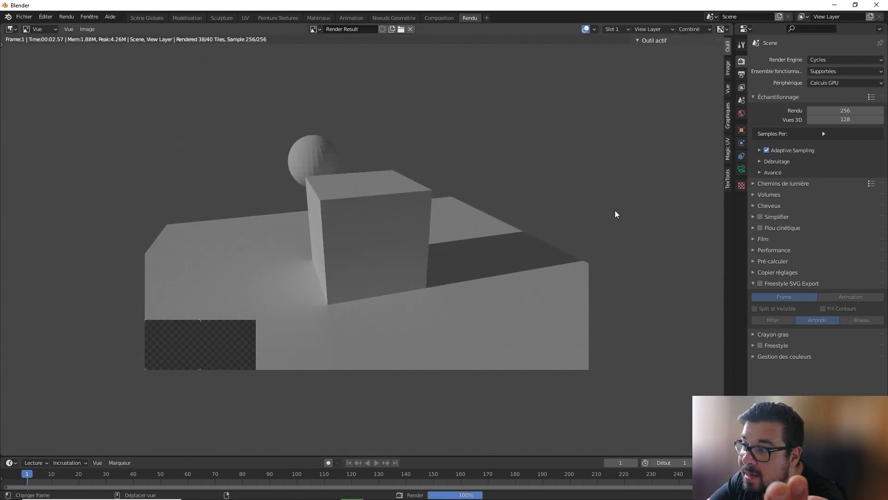
pyautogui.click(151, 17)
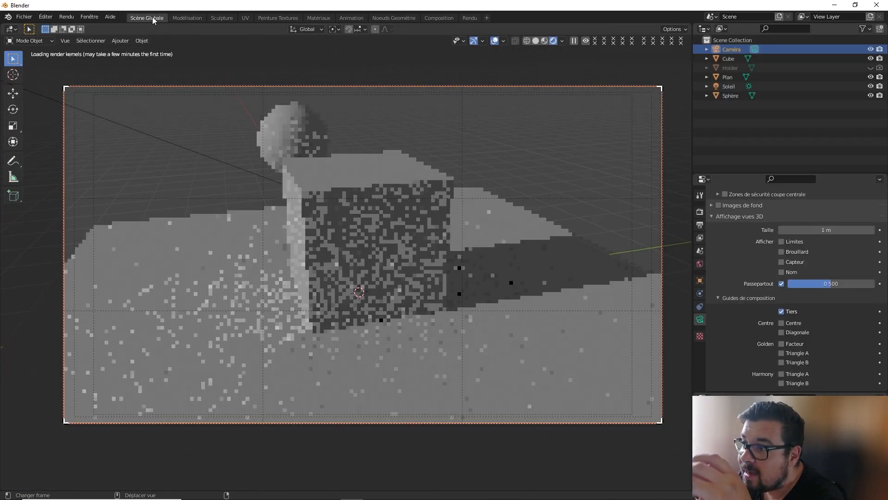
# Turn off the Tiers composition guide and the camera's safe areas, collapsing the Aires sûres settings
pyautogui.click(782, 311)
pyautogui.scroll(4, 807, 256)
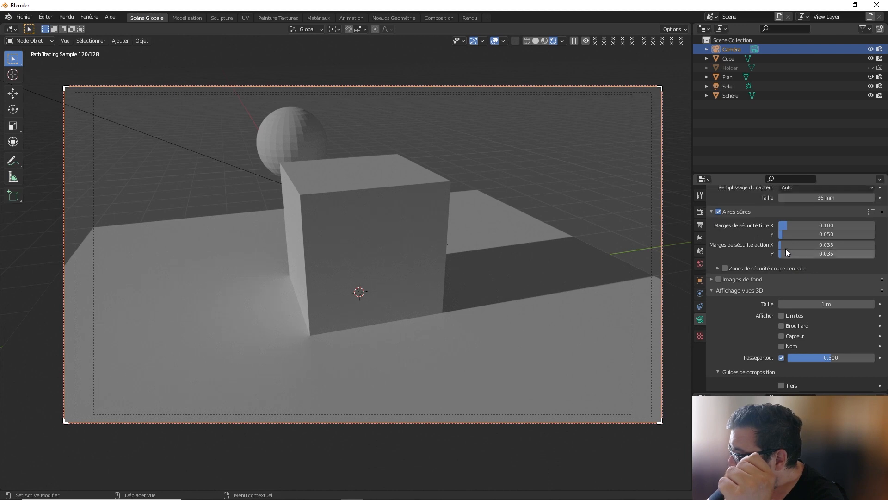
pyautogui.click(724, 211)
pyautogui.click(711, 212)
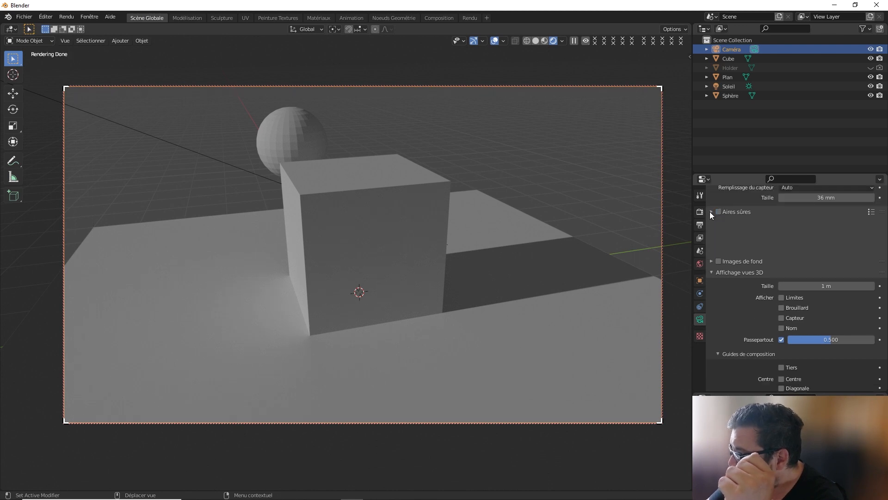
# Enable the camera's background images and add an image slot
pyautogui.click(719, 223)
pyautogui.click(712, 223)
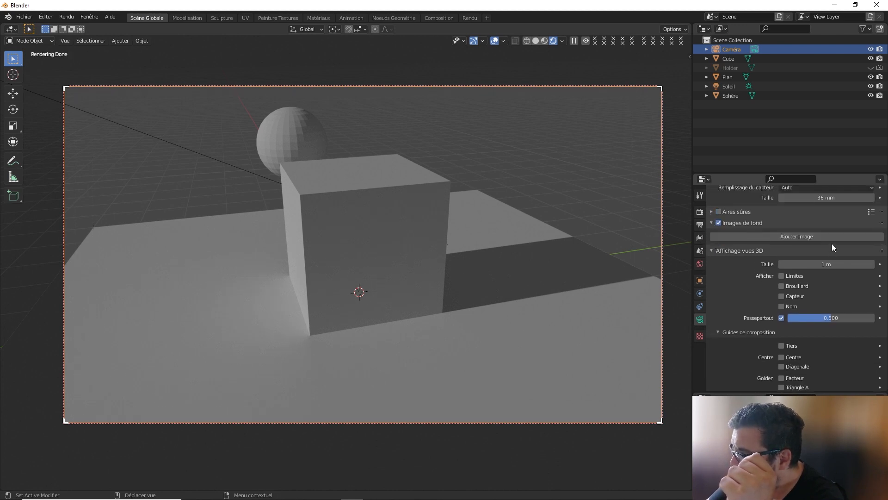
pyautogui.click(832, 238)
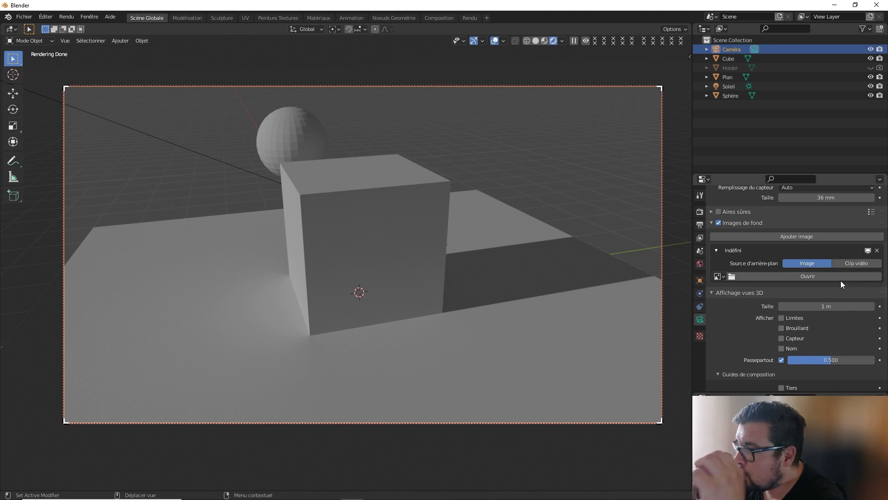
# Load BarkBirch002_COL_4K.jpg from the Polligon BarkBirch002 REGULAR textures folder as the camera's background image
pyautogui.click(840, 275)
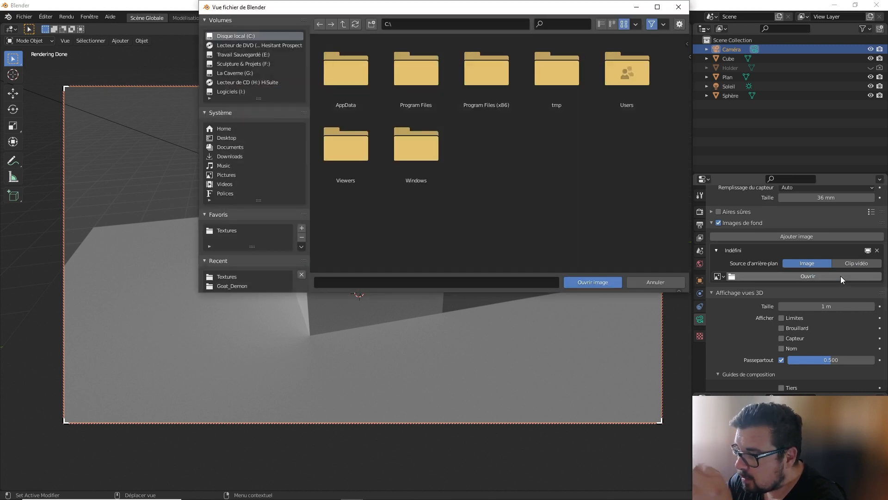
pyautogui.scroll(-1, 233, 217)
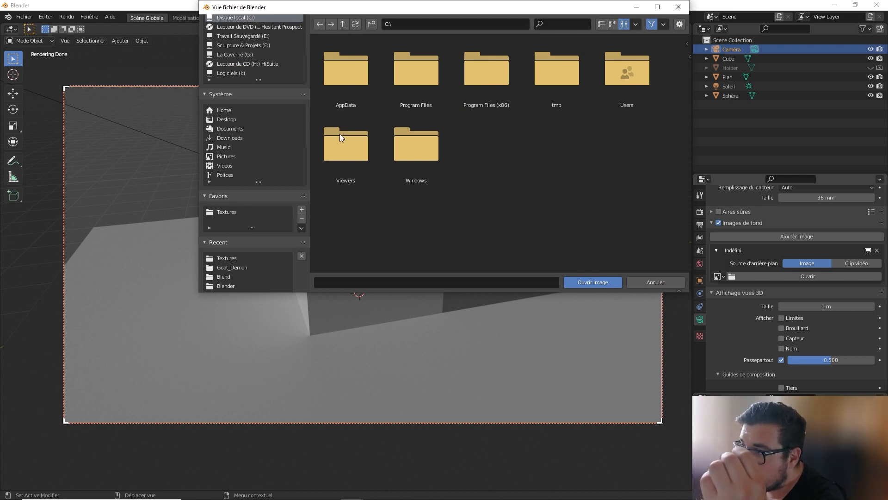
pyautogui.click(233, 213)
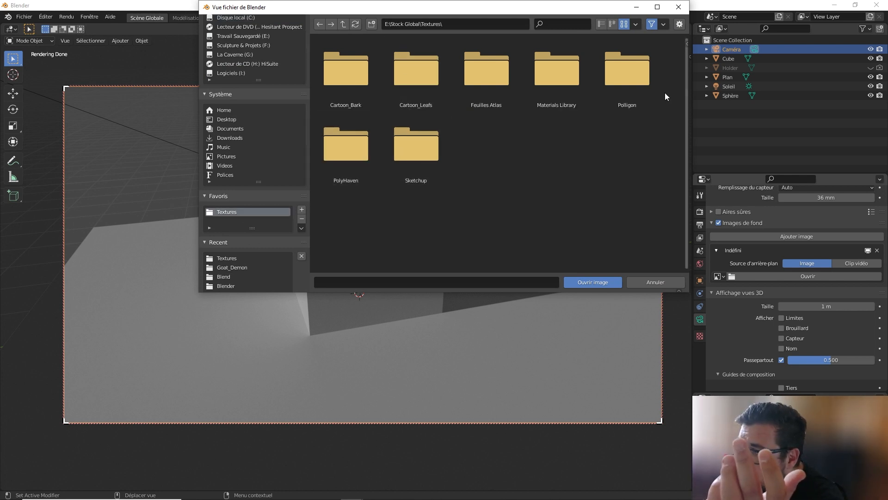
pyautogui.click(624, 83)
pyautogui.doubleClick(409, 88)
pyautogui.doubleClick(375, 84)
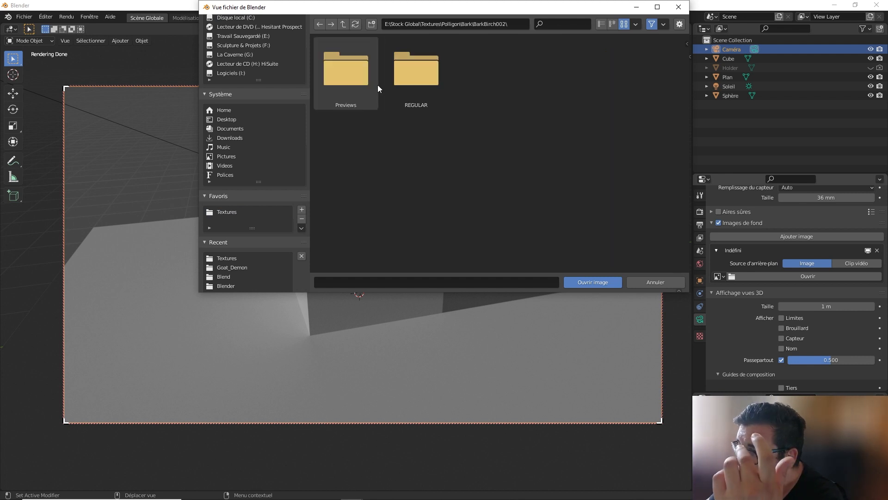
pyautogui.doubleClick(438, 91)
pyautogui.doubleClick(344, 90)
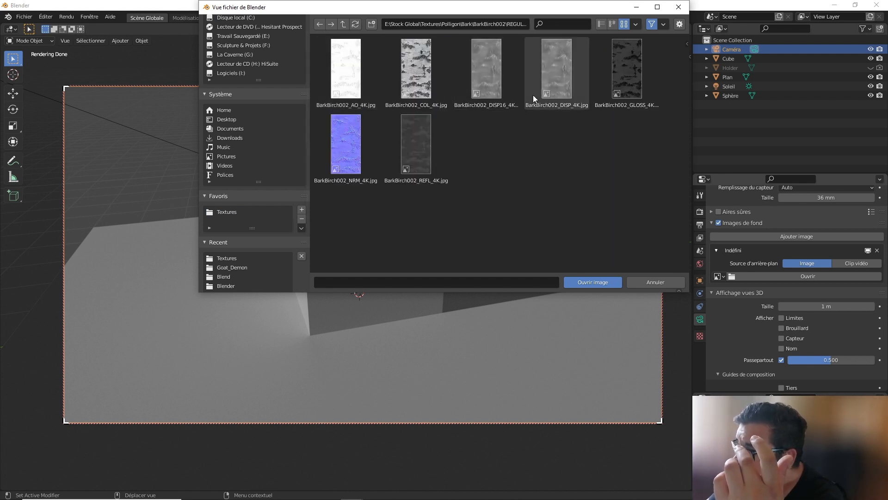
pyautogui.doubleClick(416, 81)
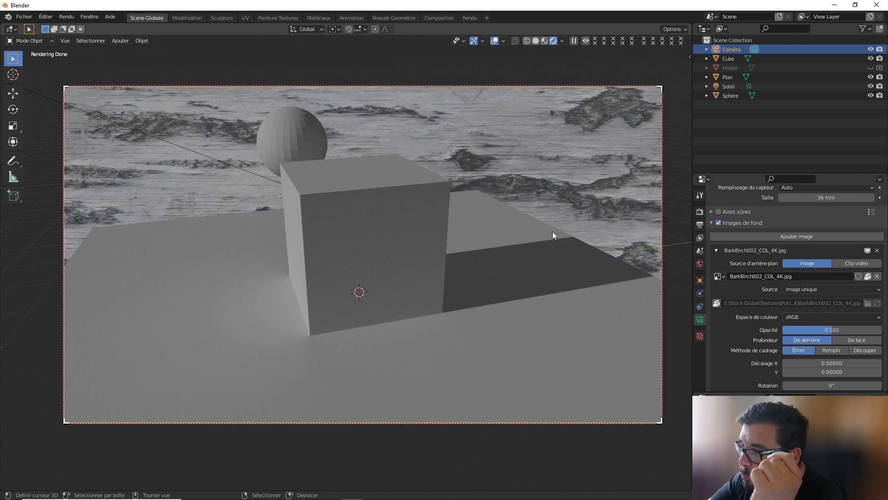
# Reframe the camera from a lower angle around the cube and turn off the background images, collapsing their settings
pyautogui.moveTo(552, 232); pyautogui.dragTo(569, 218, button='middle')
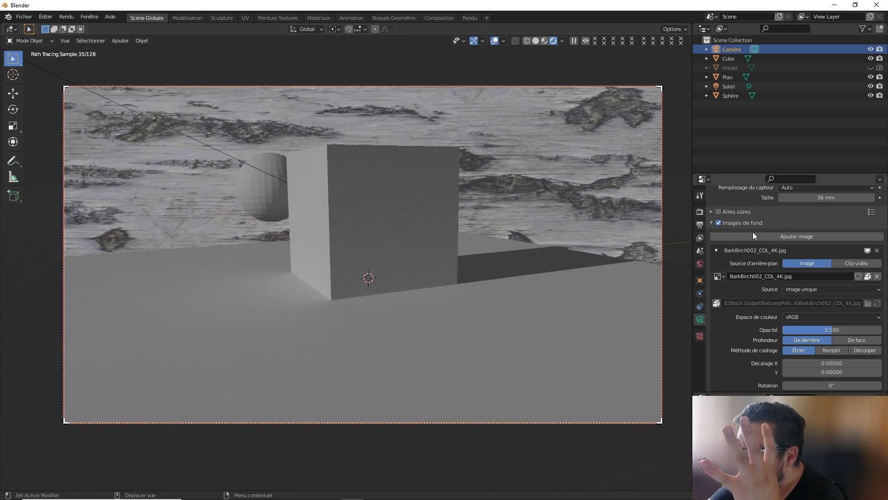
pyautogui.click(720, 222)
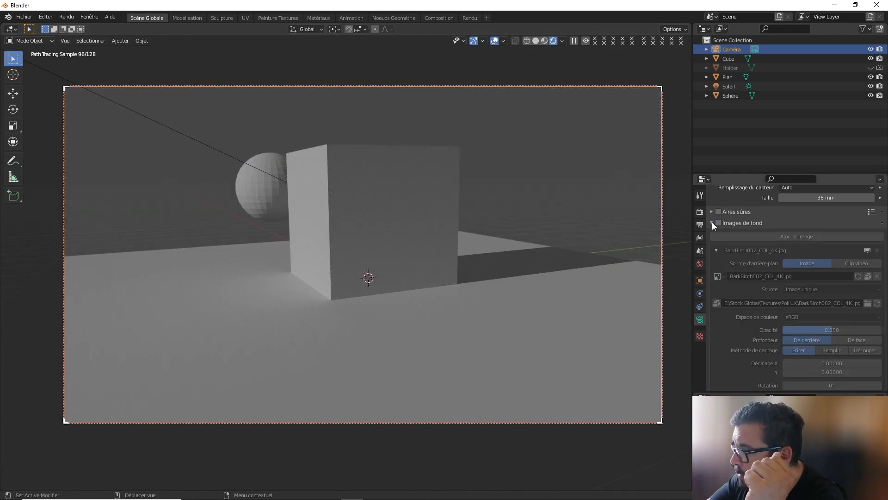
pyautogui.click(712, 222)
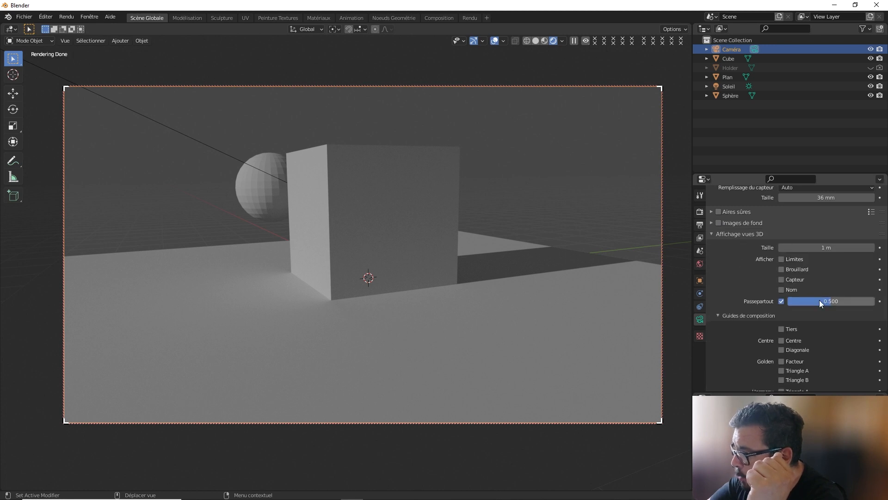
# Raise the passepartout opacity to 1.000, look at the scene from above and return to the camera view
pyautogui.moveTo(818, 300); pyautogui.dragTo(874, 301)
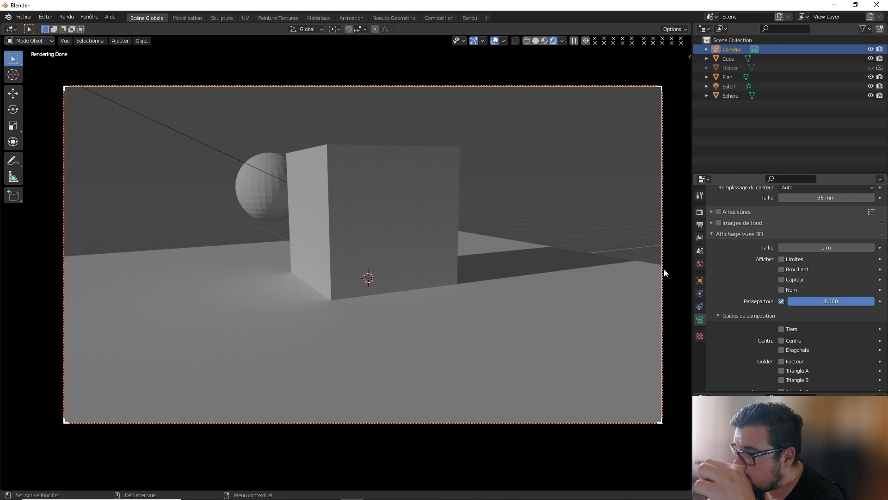
pyautogui.press('KP_7')
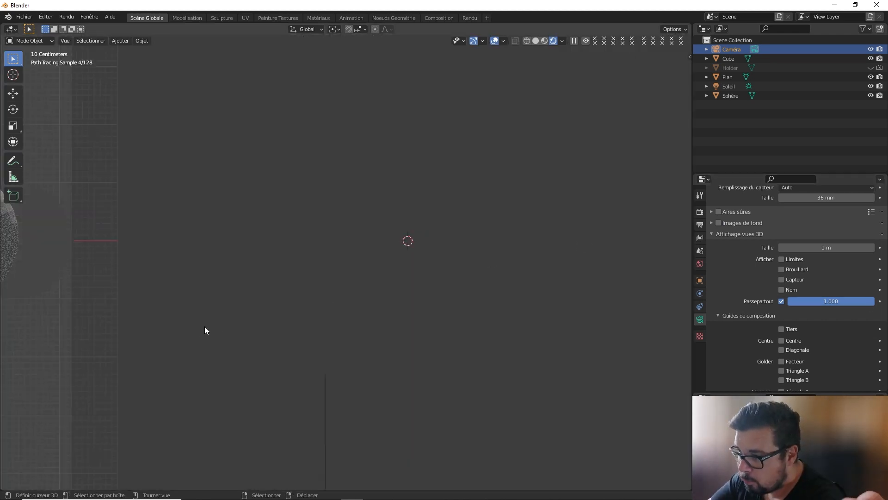
pyautogui.scroll(-6, 223, 315)
pyautogui.moveTo(234, 309); pyautogui.dragTo(239, 360, button='middle')
pyautogui.press('KP_0')
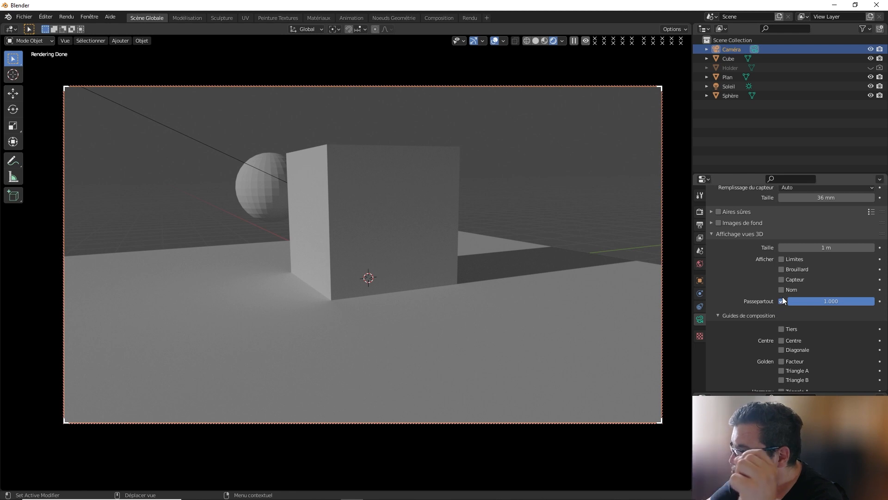
# Turn off the passepartout and enable the camera's Limites, Brouillard, Capteur and Nom displays
pyautogui.click(781, 301)
pyautogui.click(781, 259)
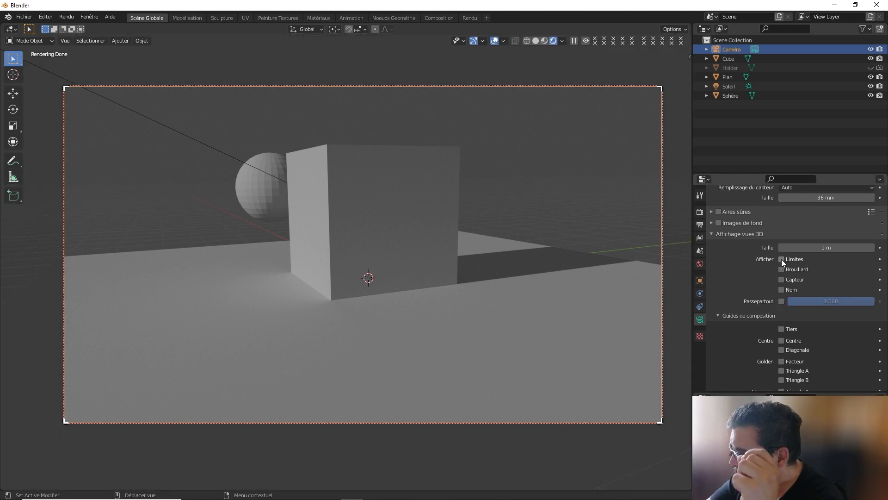
pyautogui.click(782, 269)
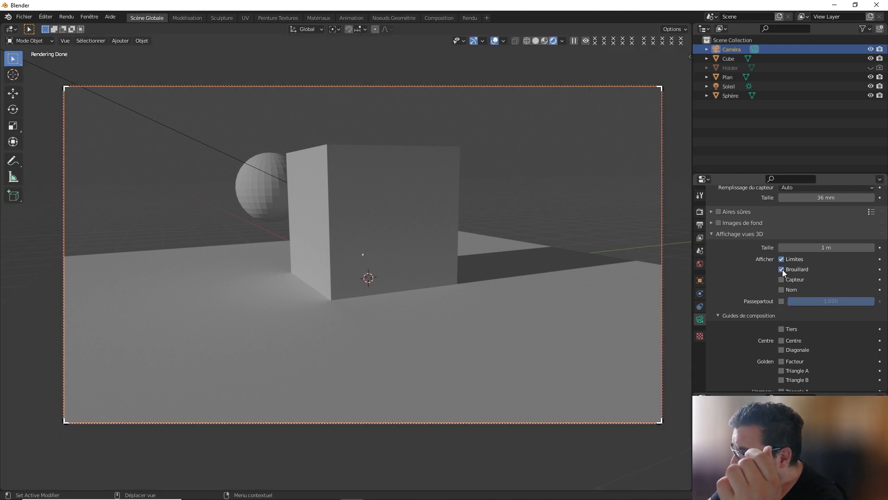
pyautogui.click(781, 279)
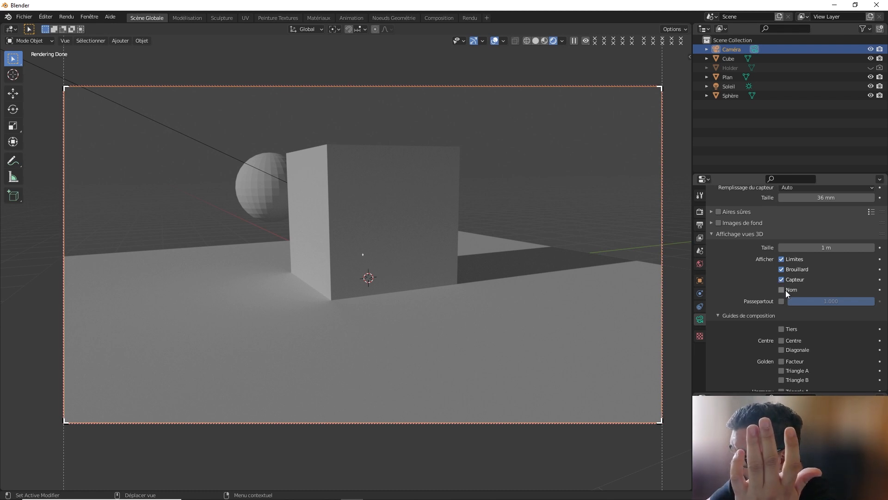
pyautogui.click(785, 290)
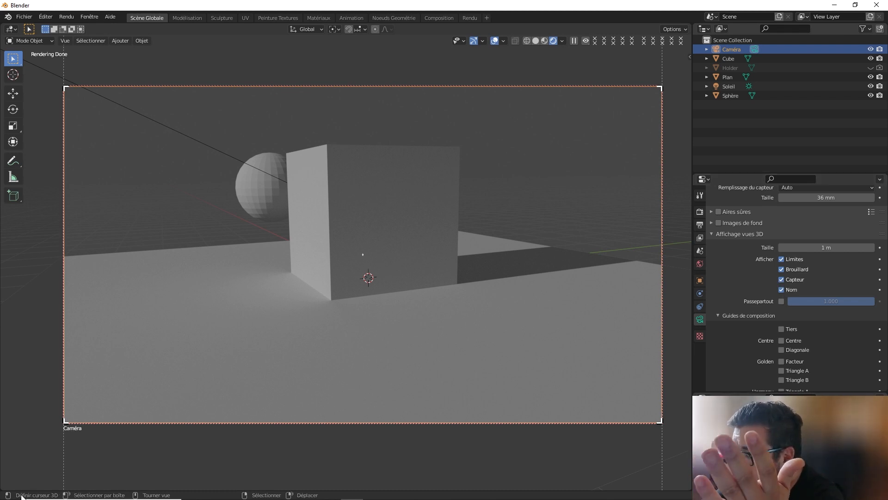
# Rename the camera object Caméra_Ctrl_01 and turn off its Limites, Brouillard, Capteur and Nom displays
pyautogui.doubleClick(731, 49)
pyautogui.click(749, 49)
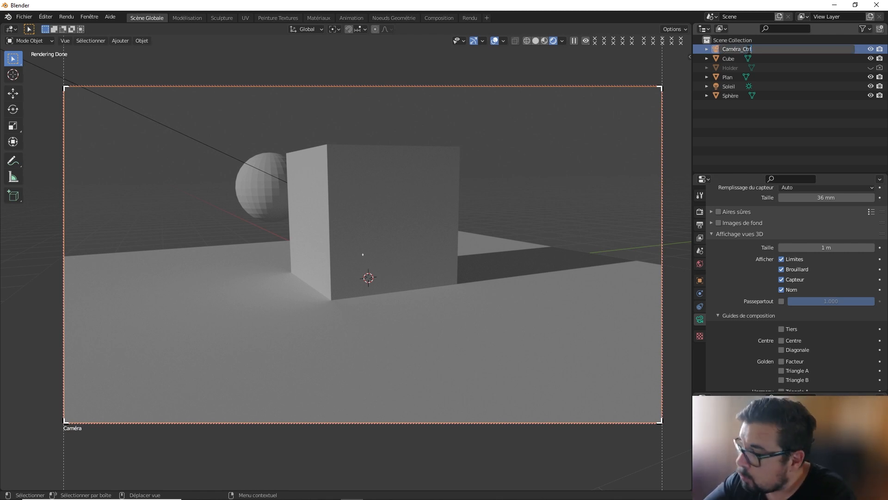
pyautogui.write('_Ctrl_012')
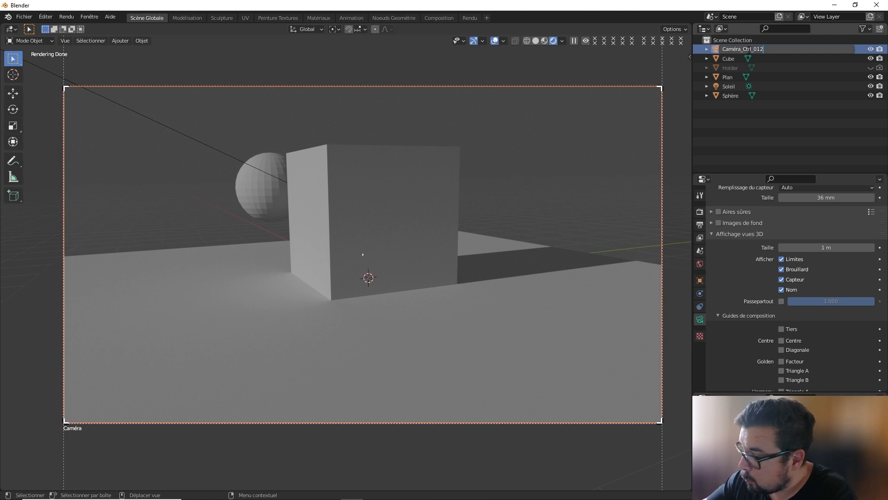
pyautogui.press('Return')
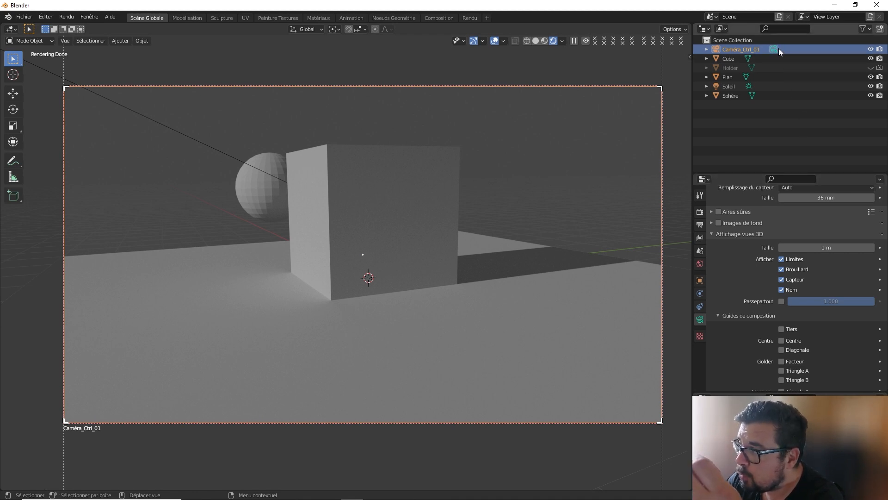
pyautogui.click(789, 260)
pyautogui.moveTo(783, 280); pyautogui.dragTo(781, 290)
# Add a second camera to the scene and make it the active camera
pyautogui.hotkey('shift', 'a')
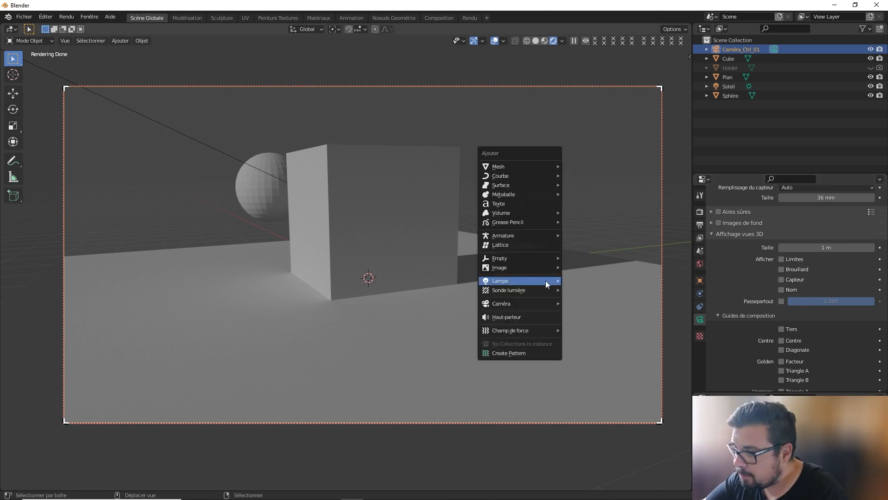
pyautogui.moveTo(525, 303)
pyautogui.click(575, 301)
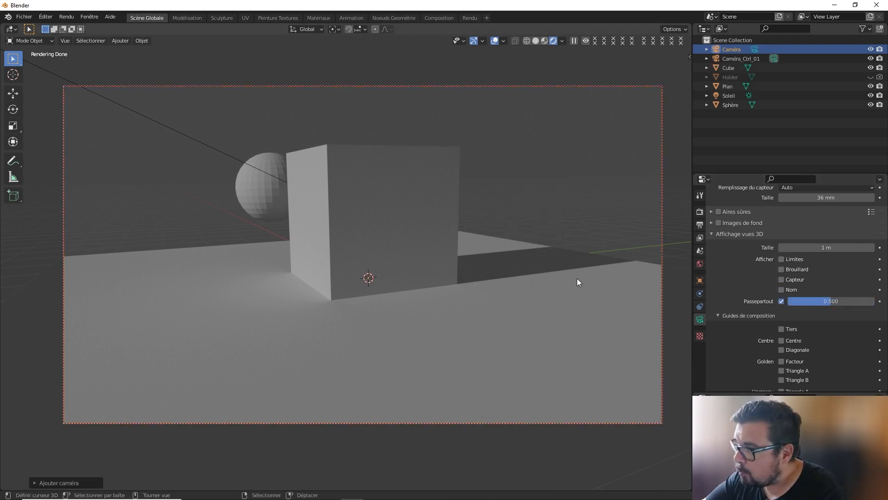
pyautogui.click(754, 48)
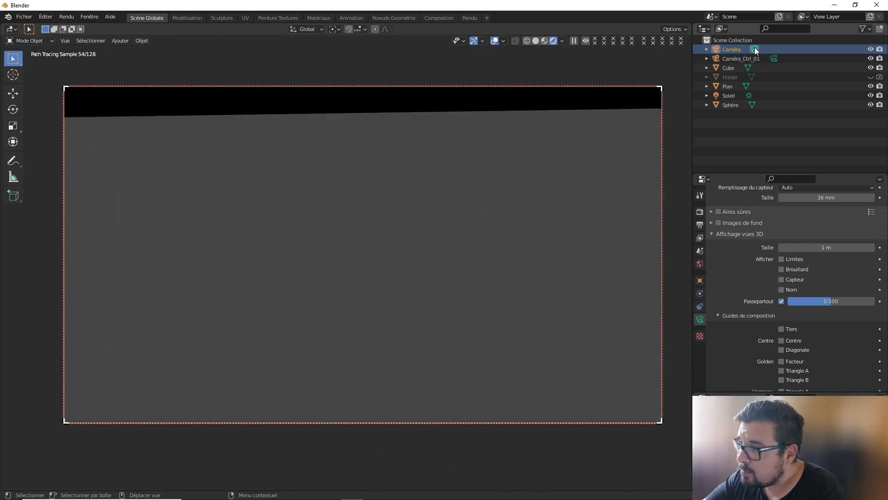
# Switch the active camera between Caméra_Ctrl_01 and the new Caméra, leaving Caméra active
pyautogui.click(773, 58)
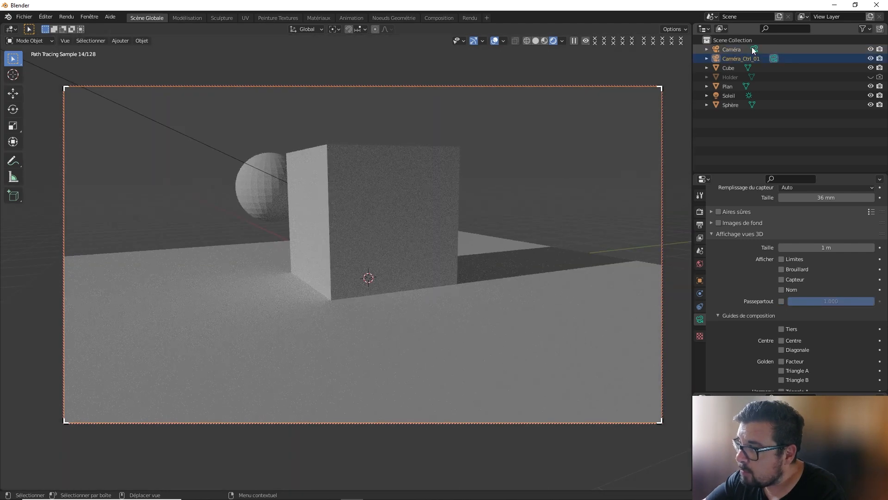
pyautogui.click(754, 49)
pyautogui.click(774, 59)
pyautogui.click(754, 49)
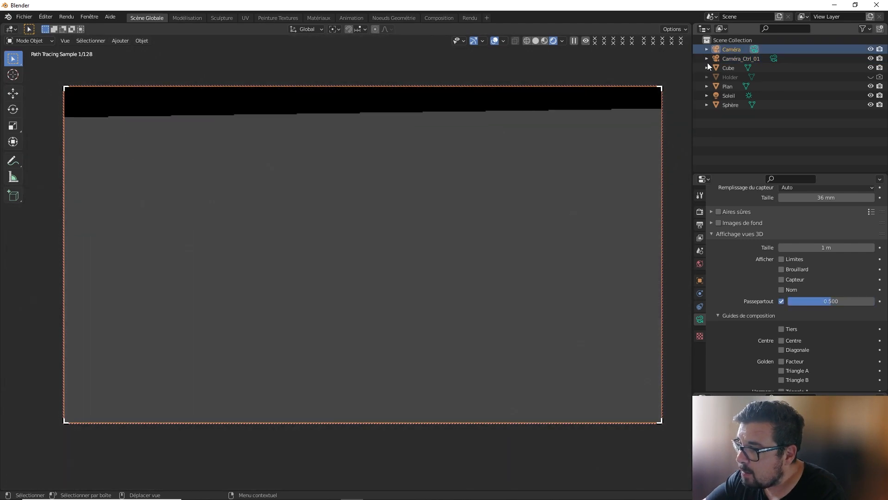
# Pull the new camera back and swing it around to frame the sphere in front of the cube
pyautogui.scroll(-10, 463, 216)
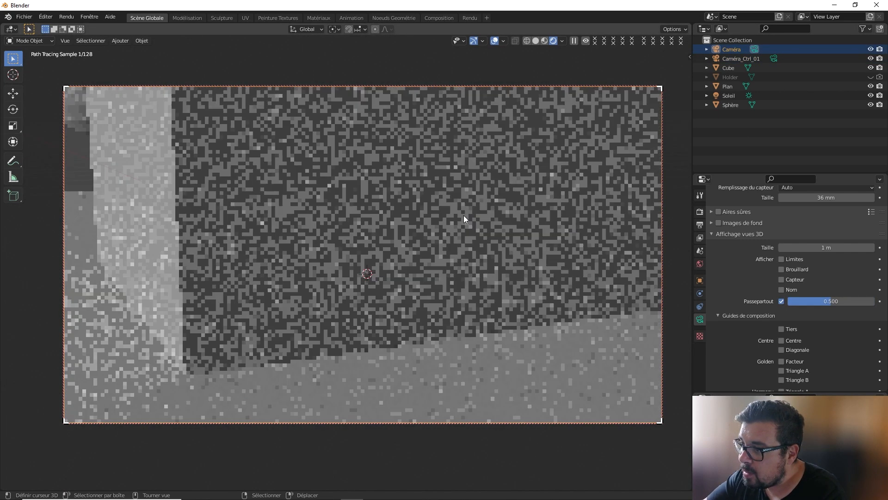
pyautogui.scroll(-8, 504, 209)
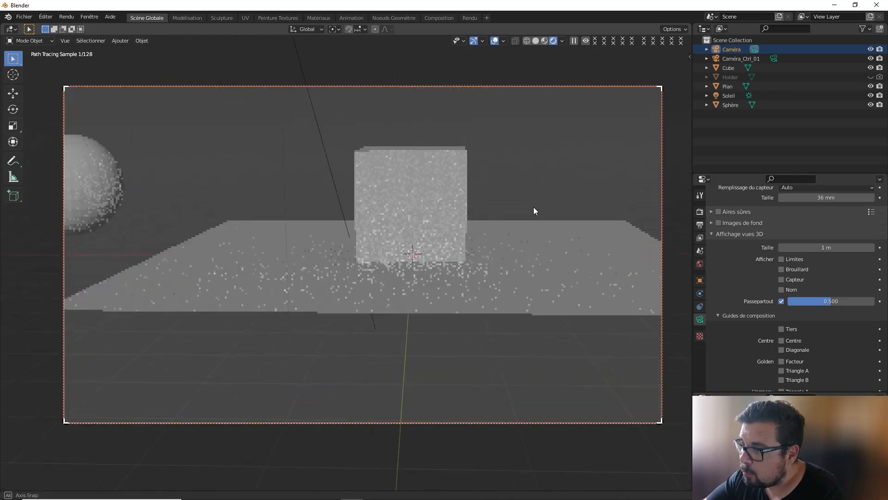
pyautogui.moveTo(534, 207); pyautogui.dragTo(593, 219, button='middle')
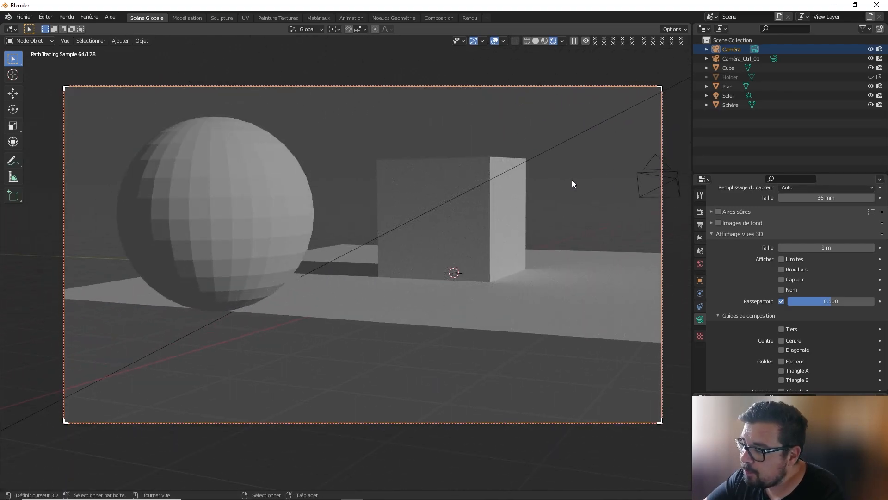
# Compare the framings of Caméra_Ctrl_01 and Caméra by alternating the active camera, ending on Caméra
pyautogui.click(775, 59)
pyautogui.click(755, 49)
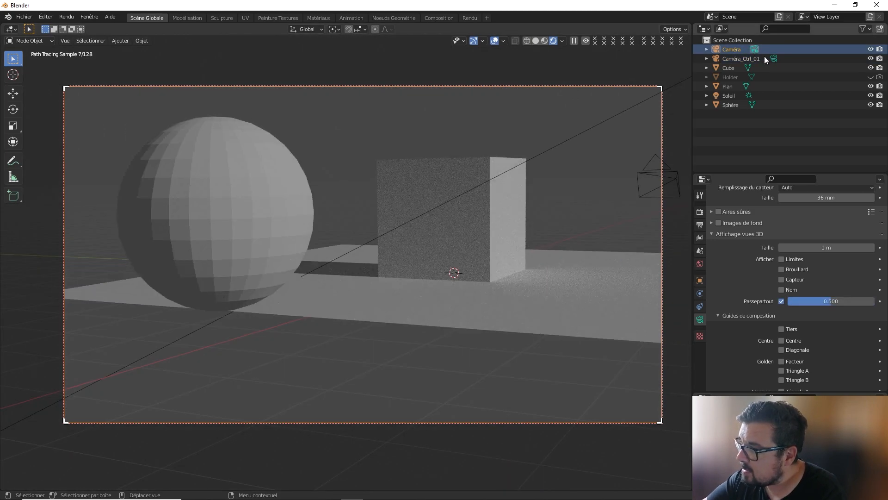
pyautogui.click(771, 59)
pyautogui.click(755, 49)
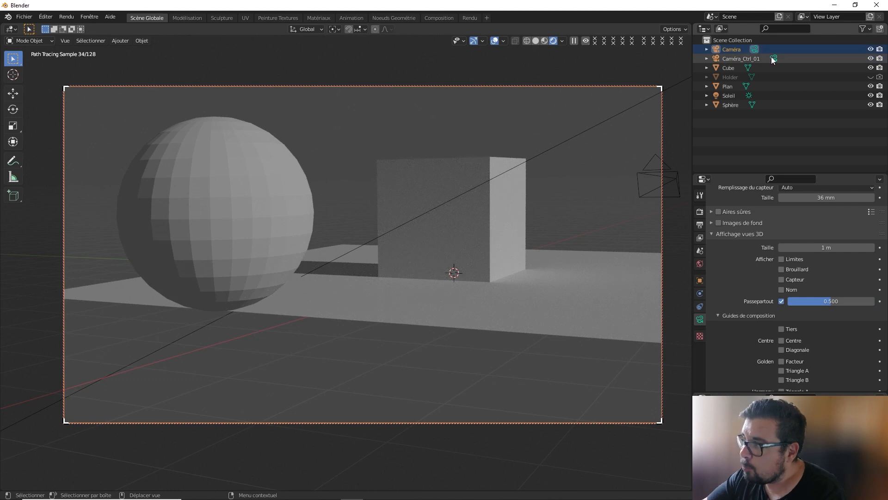
pyautogui.click(774, 59)
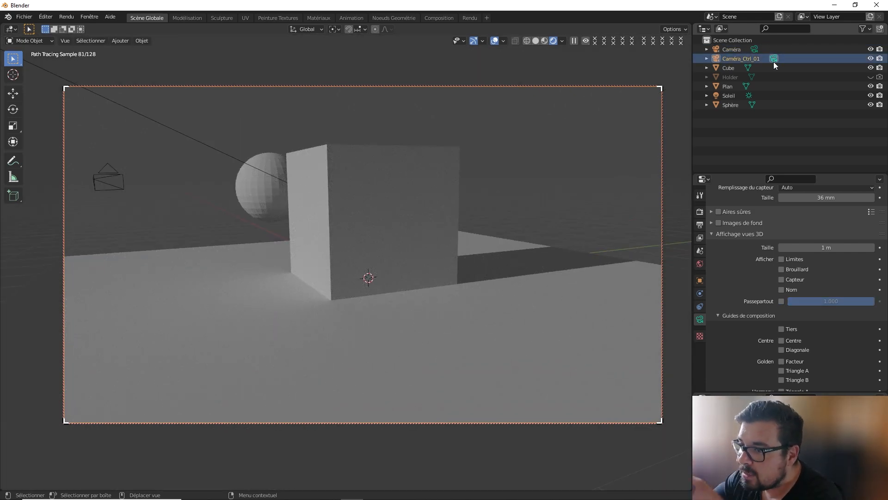
pyautogui.click(755, 49)
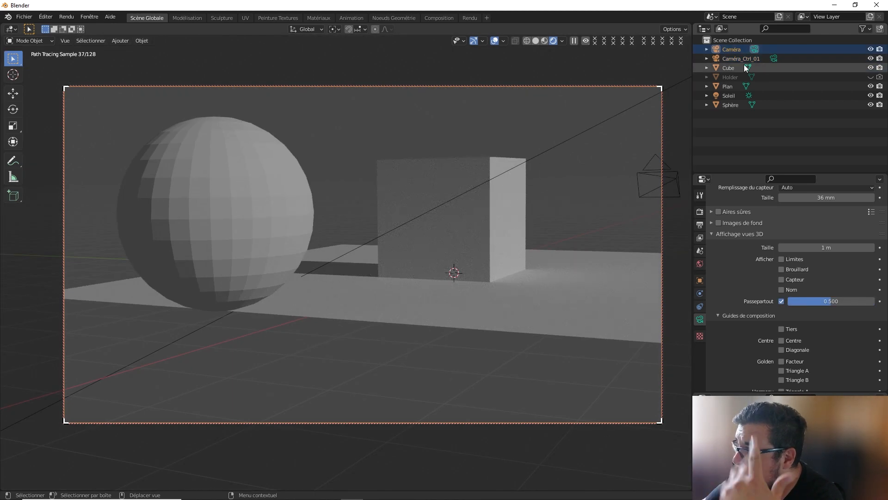
# Set the new camera's focal length to 25 mm
pyautogui.scroll(1, 826, 237)
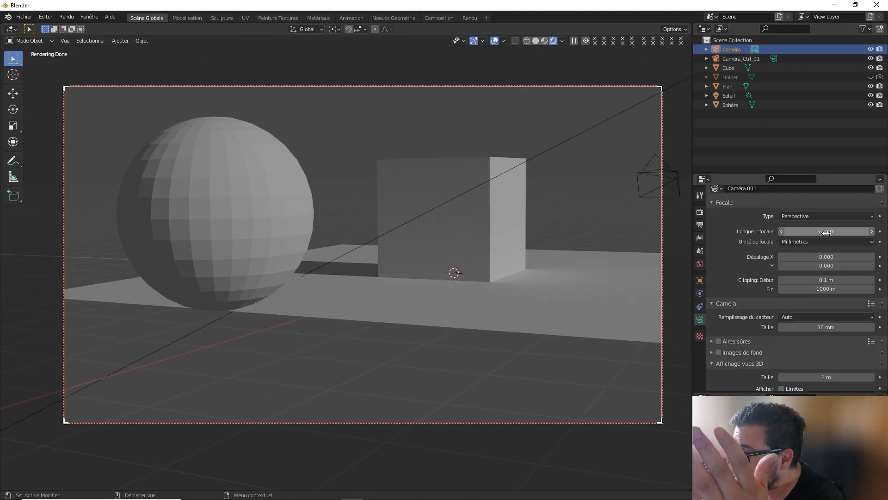
pyautogui.click(827, 232)
pyautogui.write('25')
pyautogui.press('Return')
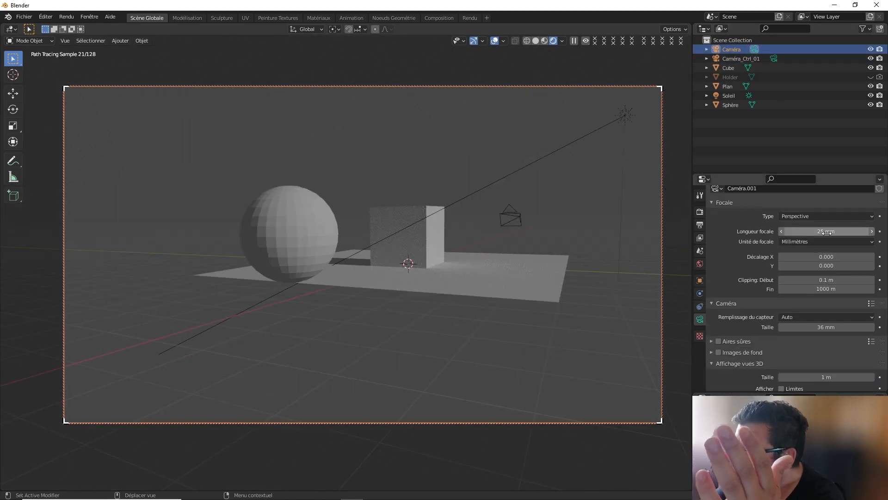
# Make Caméra_Ctrl_01 the active camera and set its focal length to 50 mm
pyautogui.click(774, 59)
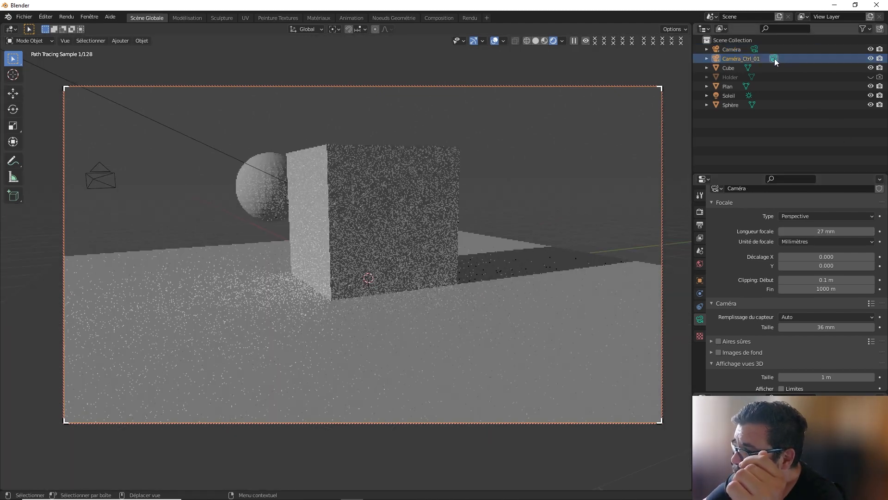
pyautogui.click(831, 231)
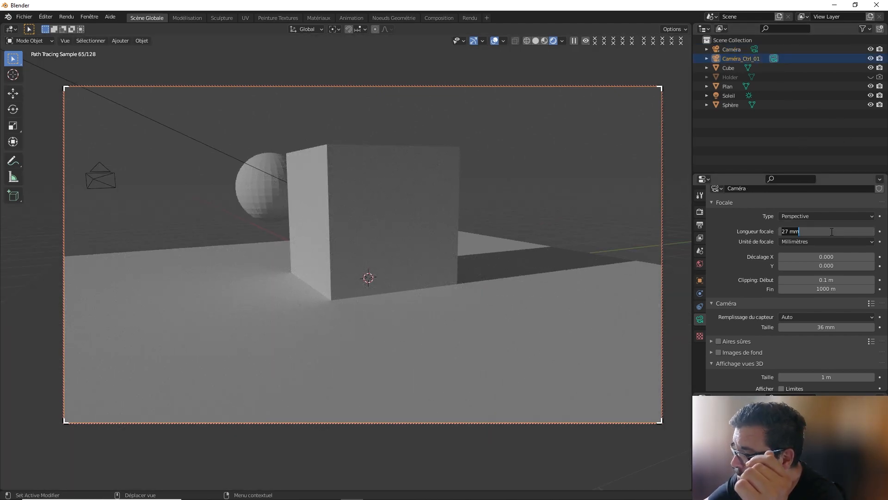
pyautogui.write('50')
pyautogui.press('Return')
# Raise Caméra_Ctrl_01 to look down on the cube and compare its framing with Caméra's, ending on Caméra_Ctrl_01
pyautogui.moveTo(474, 224); pyautogui.dragTo(478, 261, button='middle')
pyautogui.scroll(-3, 479, 236)
pyautogui.scroll(1, 479, 236)
pyautogui.scroll(-1, 479, 262)
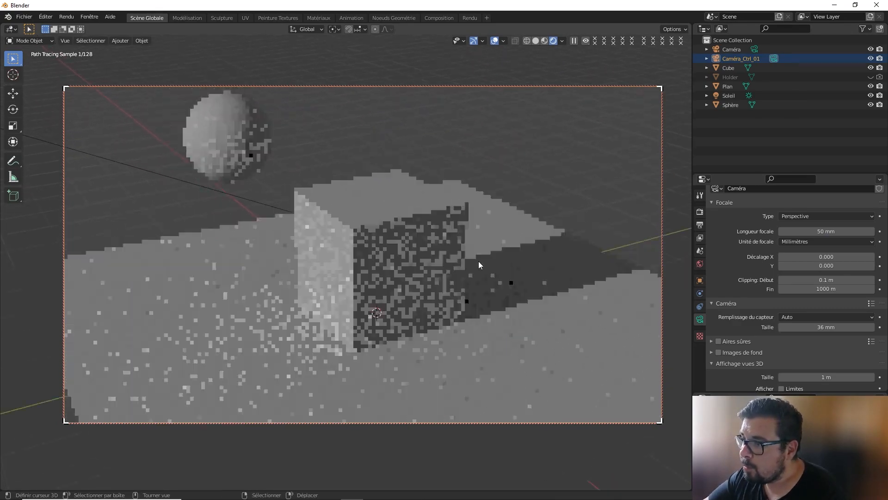
pyautogui.click(755, 49)
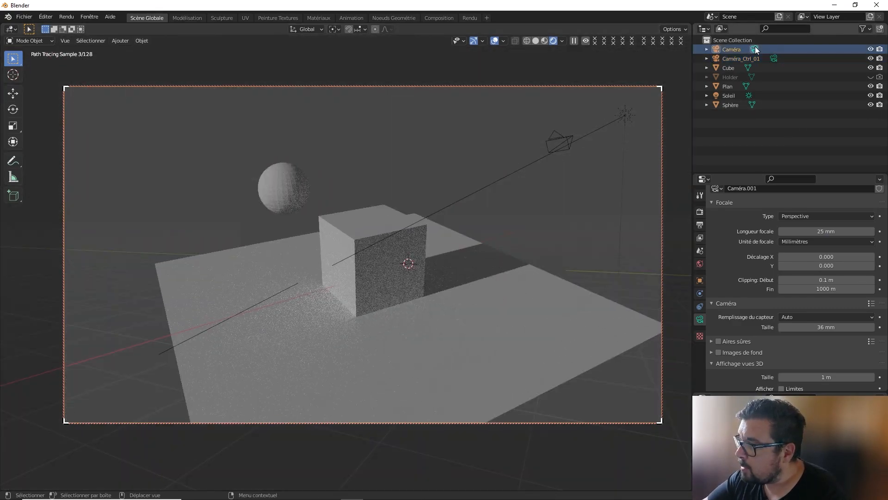
pyautogui.click(774, 58)
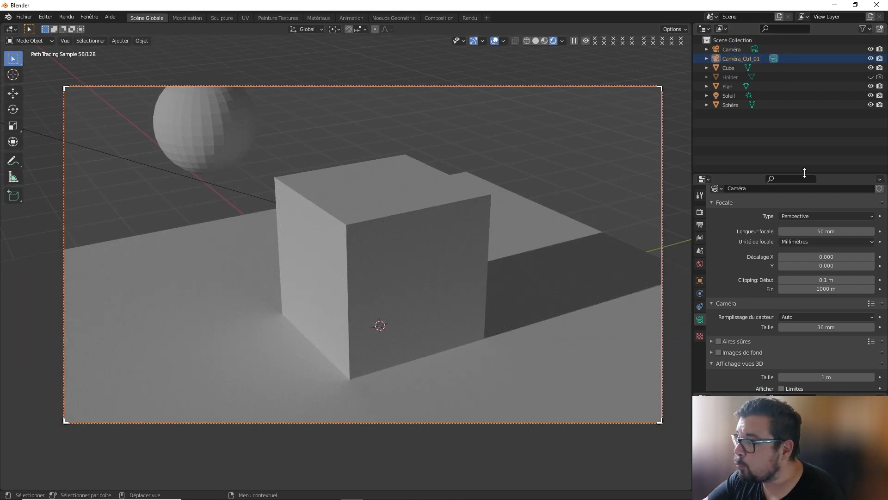
# Collapse the Focale, Caméra and Affichage vues 3D settings of Caméra_Ctrl_01 and enable its depth of field
pyautogui.scroll(-5, 789, 288)
pyautogui.scroll(-9, 789, 288)
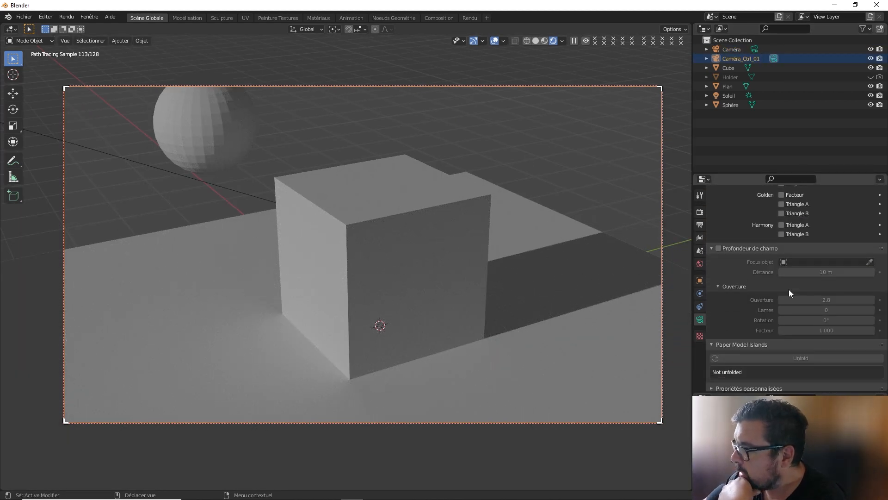
pyautogui.scroll(14, 748, 244)
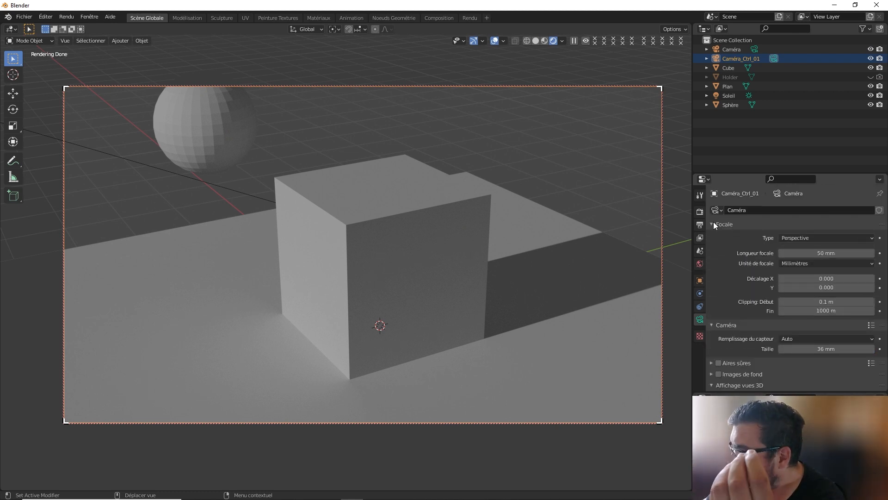
pyautogui.click(714, 224)
pyautogui.click(714, 239)
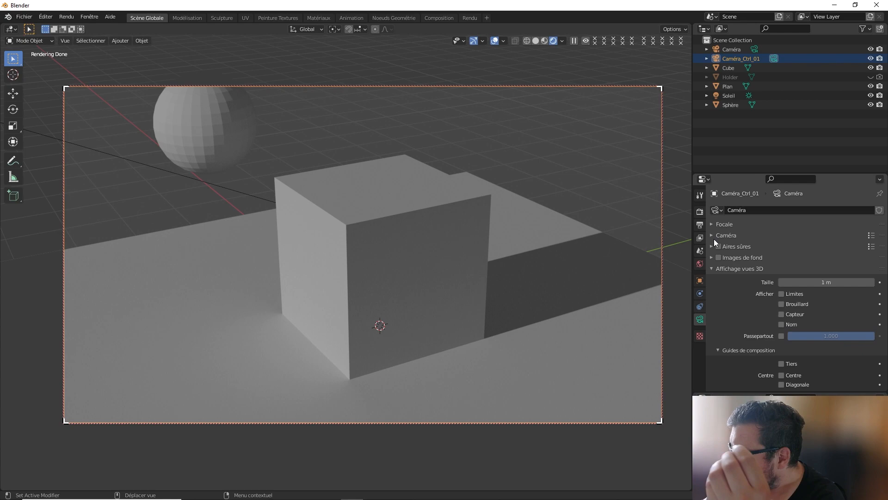
pyautogui.click(717, 268)
pyautogui.click(719, 280)
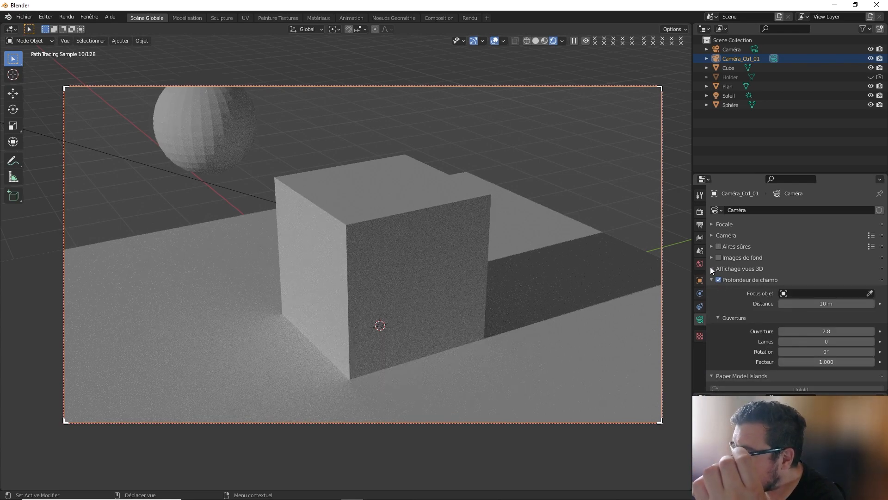
# Lower the camera to a near-level view of the scene and pick the cube as the depth-of-field focus object
pyautogui.moveTo(435, 201)
pyautogui.mouseDown(button='middle')
pyautogui.moveTo(420, 176)
pyautogui.moveTo(449, 237)
pyautogui.moveTo(457, 240)
pyautogui.moveTo(471, 215)
pyautogui.moveTo(469, 225)
pyautogui.mouseUp(button='middle')
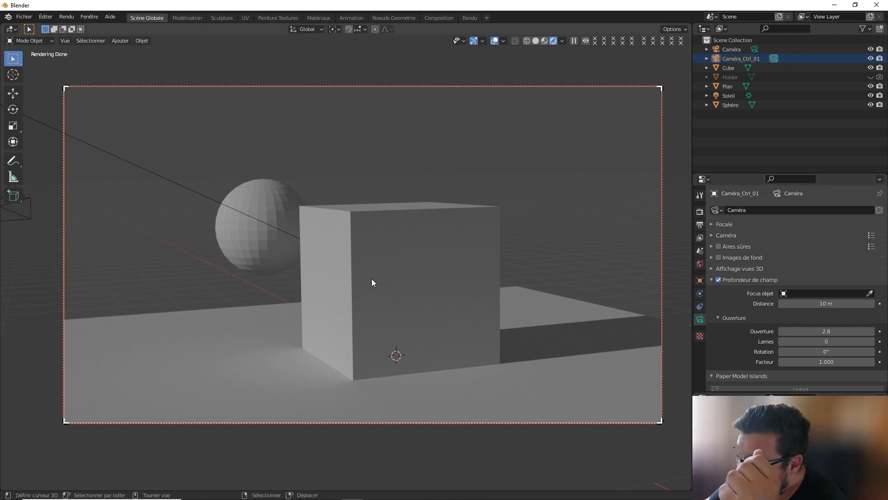
pyautogui.click(869, 293)
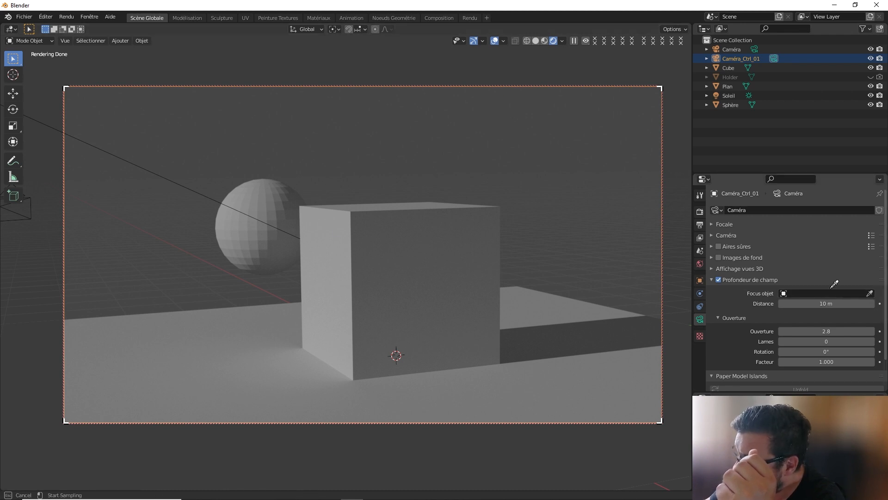
pyautogui.click(443, 243)
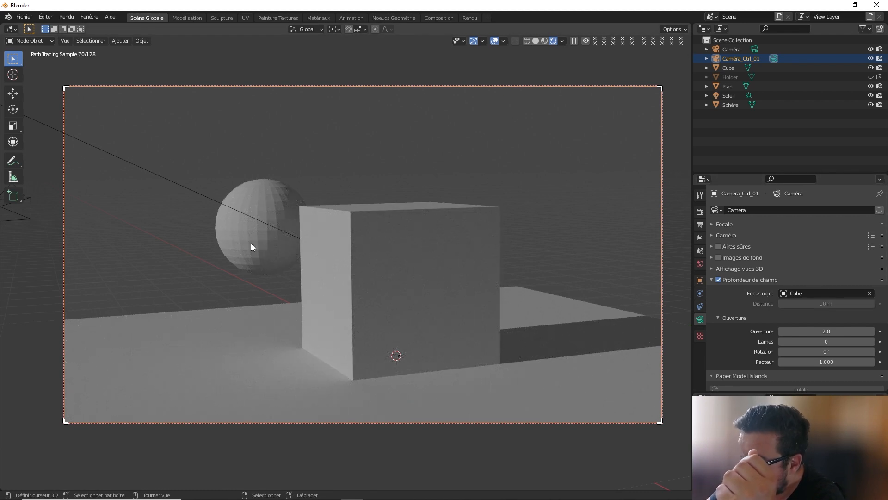
# Move the sphere along the global X axis into the far background, away from the cube
pyautogui.click(274, 231)
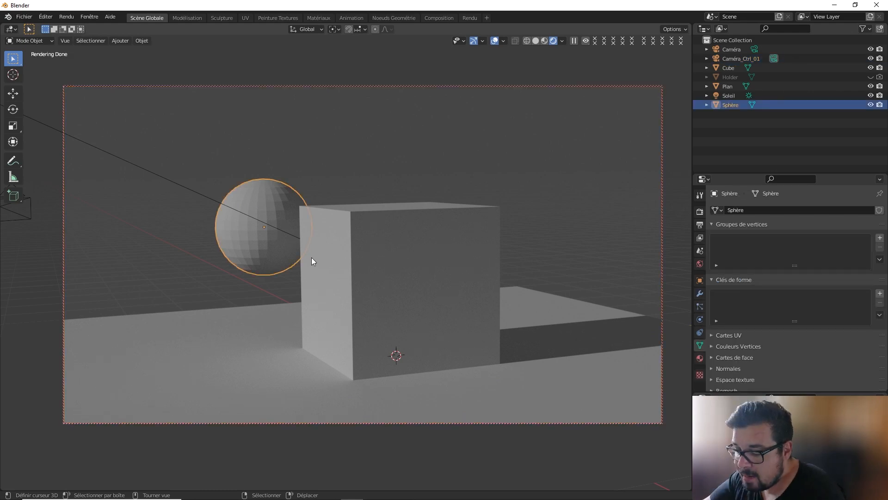
pyautogui.press('g')
pyautogui.press('y')
pyautogui.press('x')
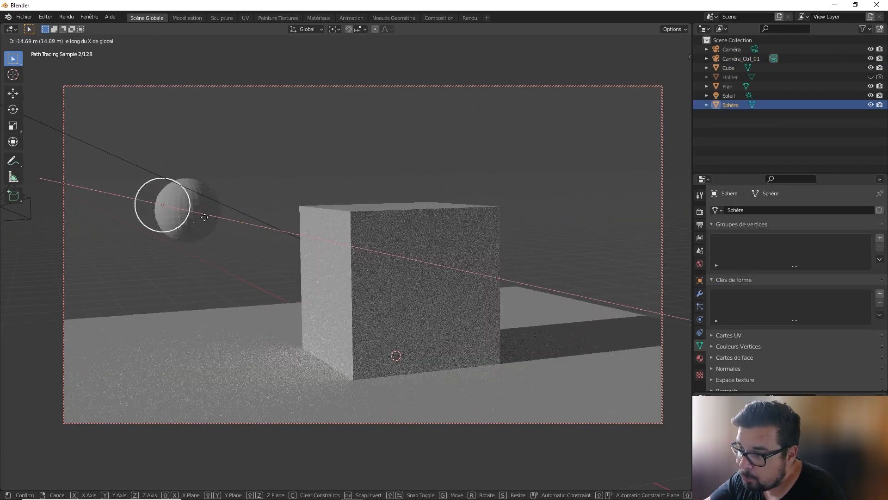
pyautogui.click(169, 208)
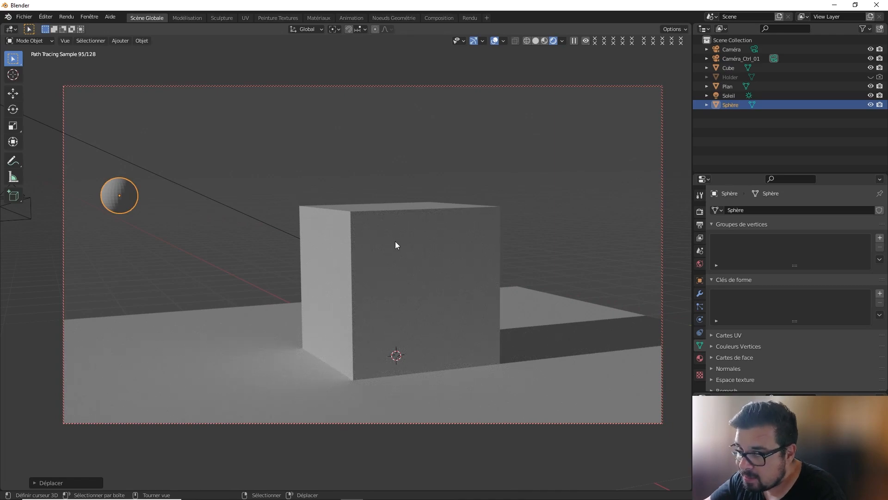
# Bring the sphere partway back toward the cube along the global X axis
pyautogui.press('g')
pyautogui.press('y')
pyautogui.press('x')
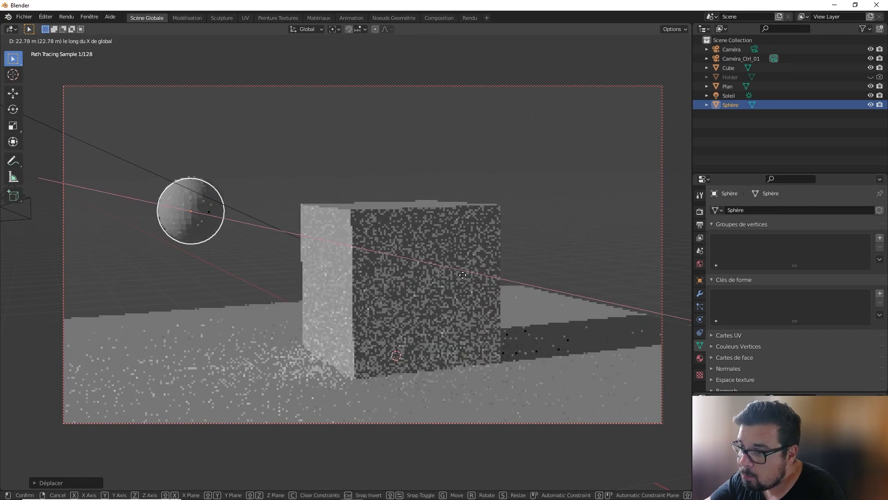
pyautogui.click(496, 294)
pyautogui.click(484, 262)
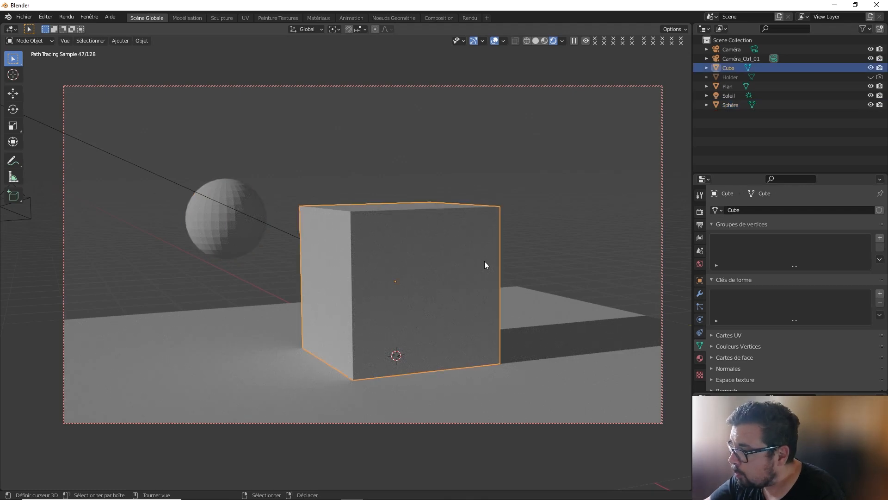
# Clear the focus object of Caméra_Ctrl_01 and set its focus distance to 1 m
pyautogui.click(741, 58)
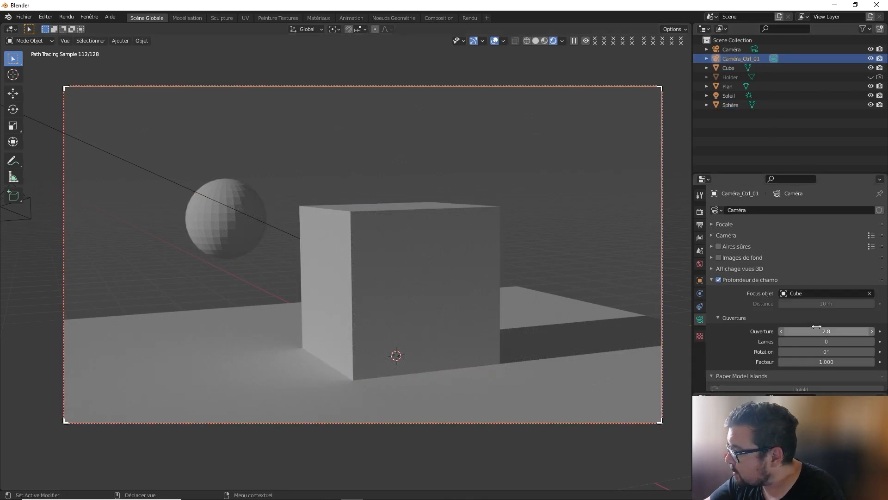
pyautogui.scroll(-3, 820, 314)
pyautogui.click(870, 259)
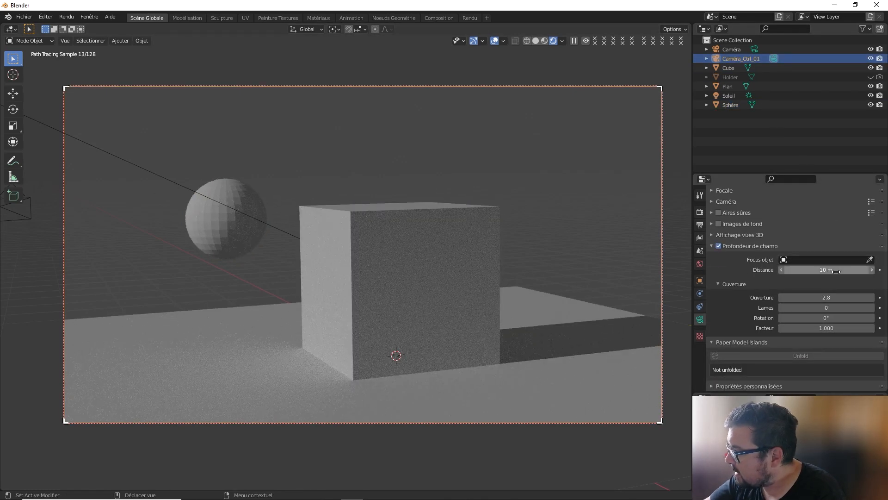
pyautogui.moveTo(834, 271); pyautogui.dragTo(783, 270)
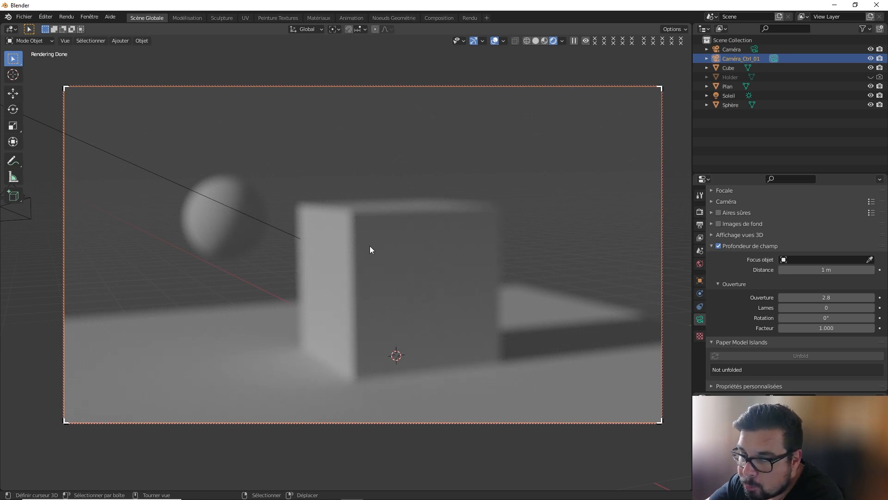
# Try focus distances of 2 m and 3 m, settling on 5 m
pyautogui.click(842, 271)
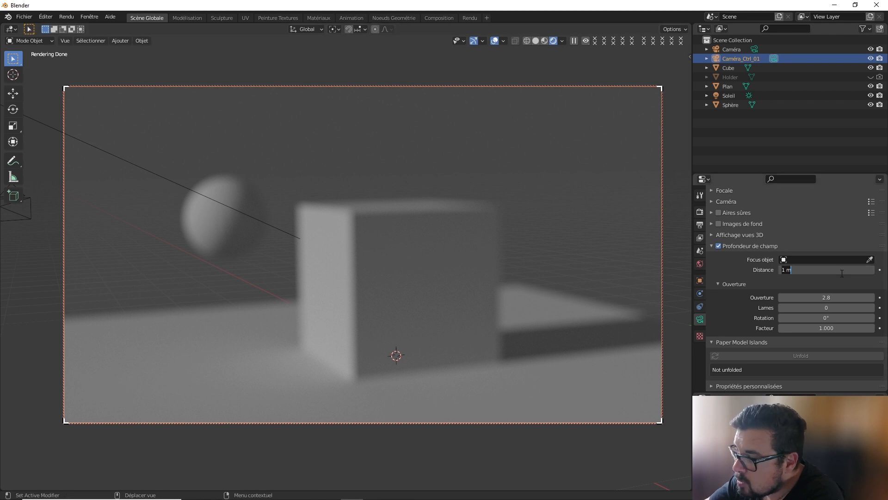
pyautogui.write('2')
pyautogui.press('Return')
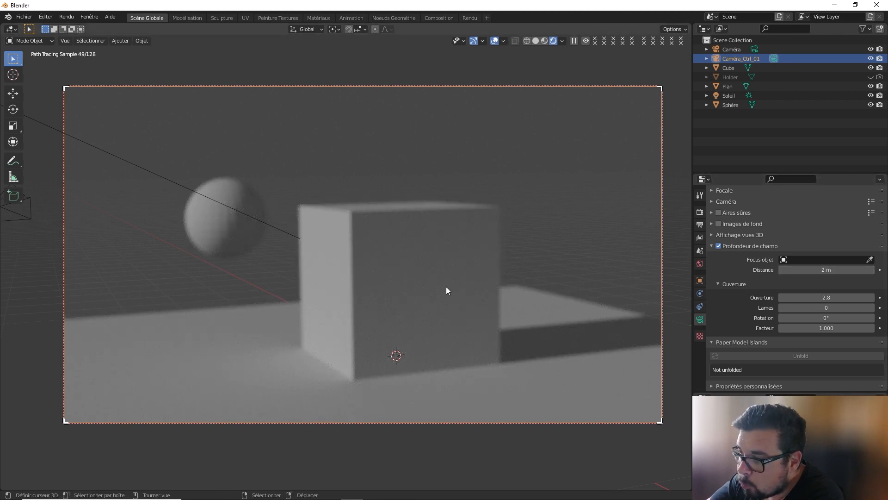
pyautogui.click(822, 269)
pyautogui.write('3')
pyautogui.press('Return')
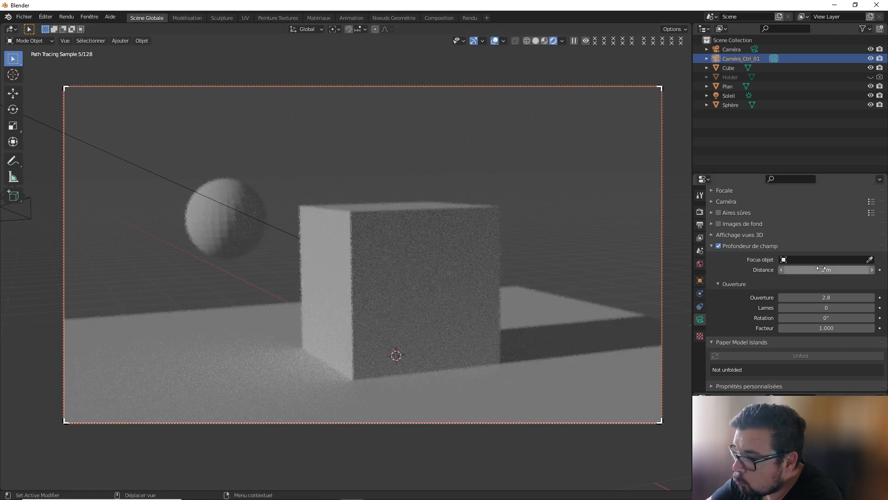
pyautogui.click(816, 270)
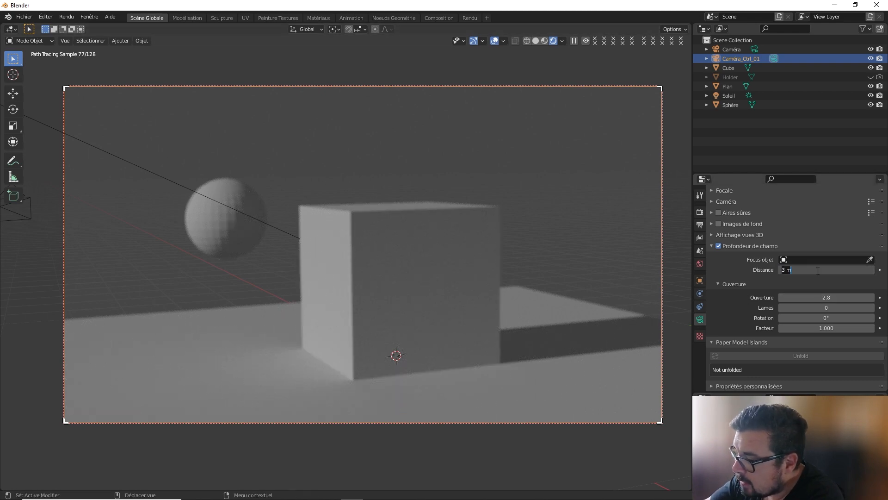
pyautogui.write('5')
pyautogui.press('Return')
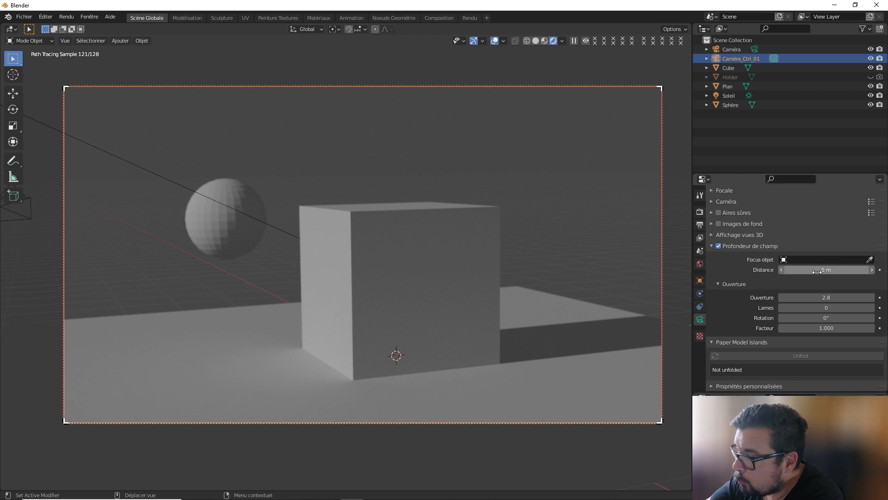
# Set the depth-of-field aperture (Ouverture) to 1.4
pyautogui.click(828, 297)
pyautogui.write('0.5')
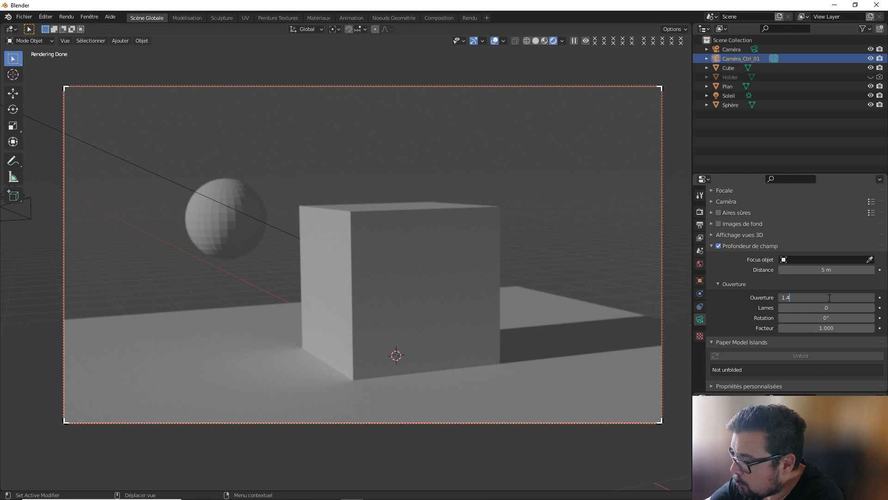
pyautogui.press('Return')
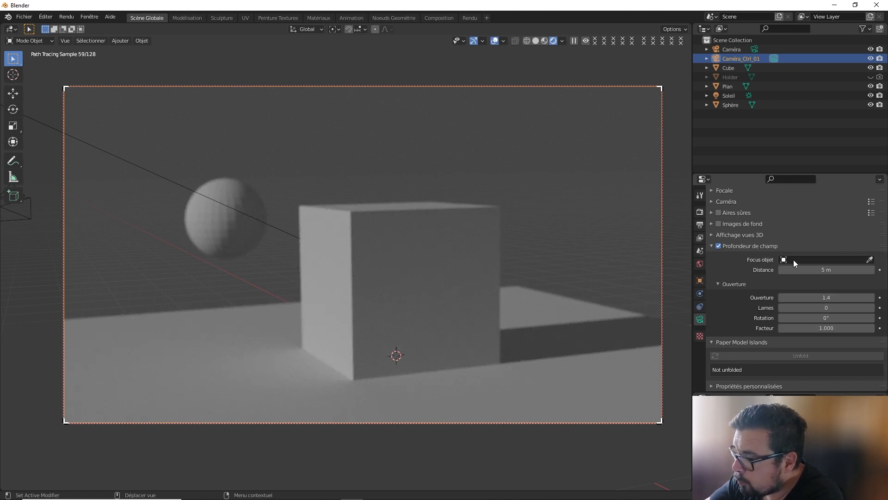
# Try 16 aperture blades (Lames) and reset the blade count to 0
pyautogui.click(826, 307)
pyautogui.write('16')
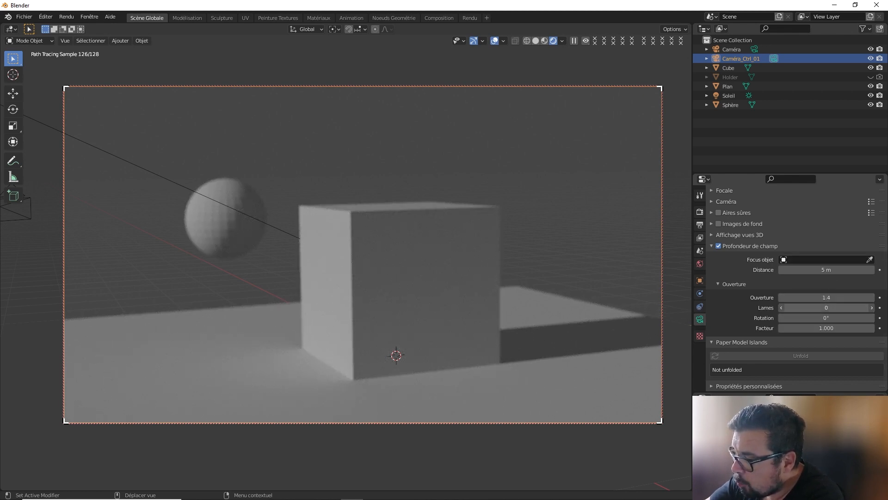
pyautogui.press('Return')
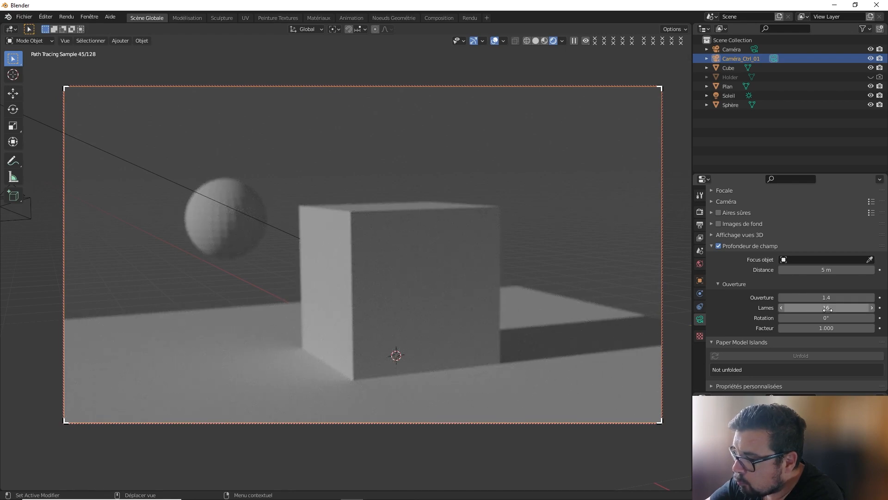
pyautogui.click(826, 308)
pyautogui.write('0')
pyautogui.press('Return')
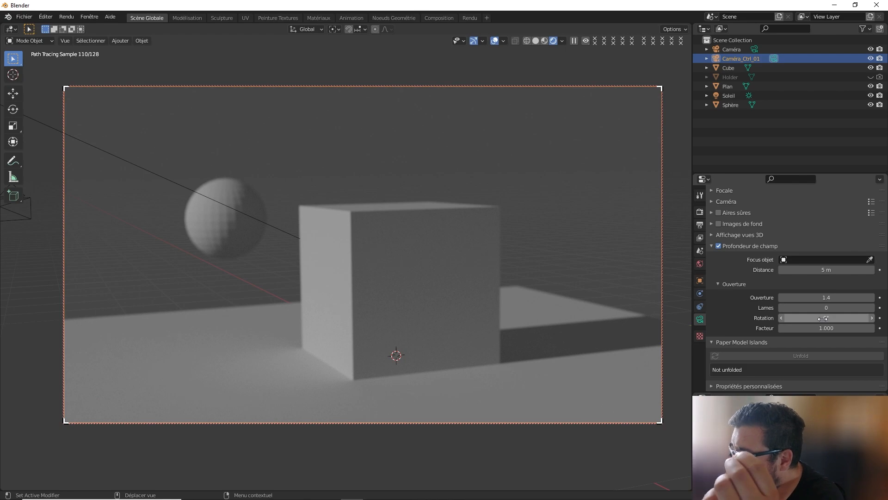
# Try different aperture rotation and Facteur values, restoring the rotation to 0° and the Facteur to 1.0
pyautogui.moveTo(823, 318)
pyautogui.mouseDown()
pyautogui.moveTo(861, 318)
pyautogui.moveTo(837, 318)
pyautogui.mouseUp()
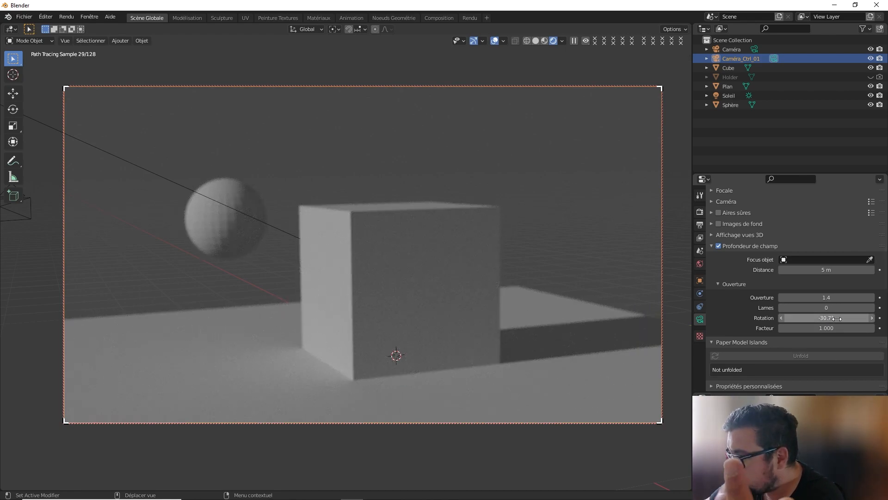
pyautogui.scroll(1, 826, 335)
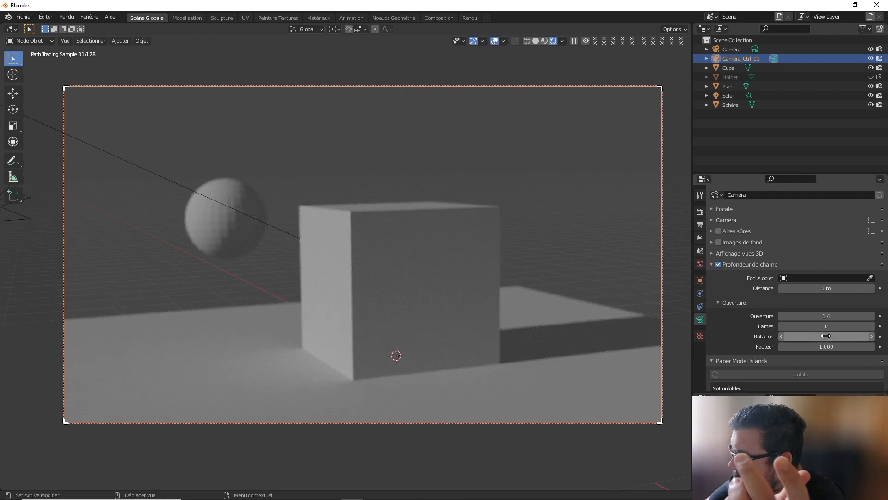
pyautogui.moveTo(826, 346); pyautogui.dragTo(840, 346)
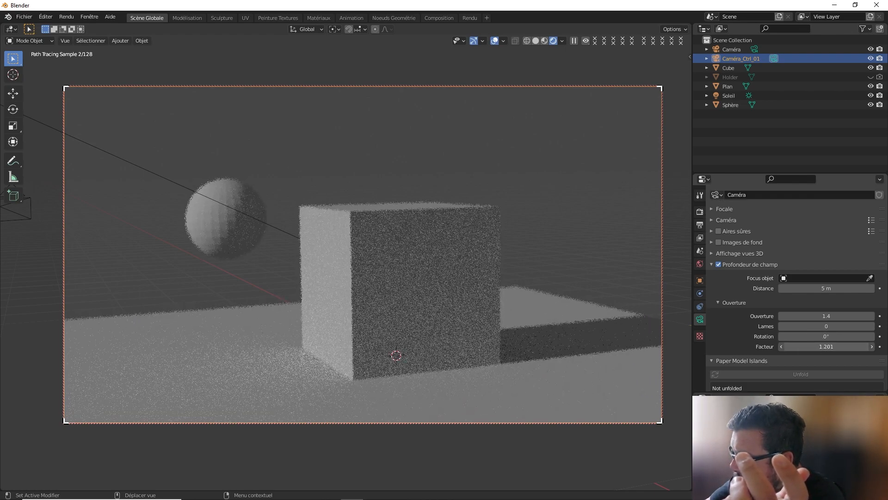
pyautogui.click(826, 346)
pyautogui.write('1.0')
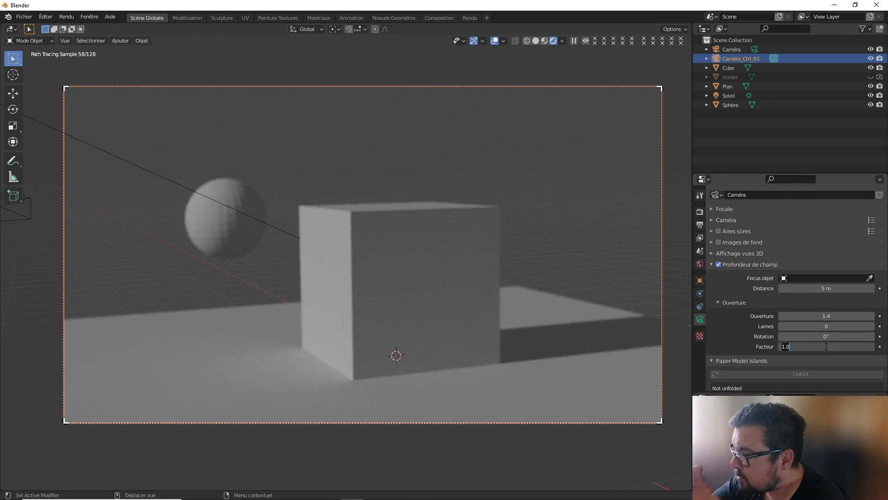
pyautogui.press('Return')
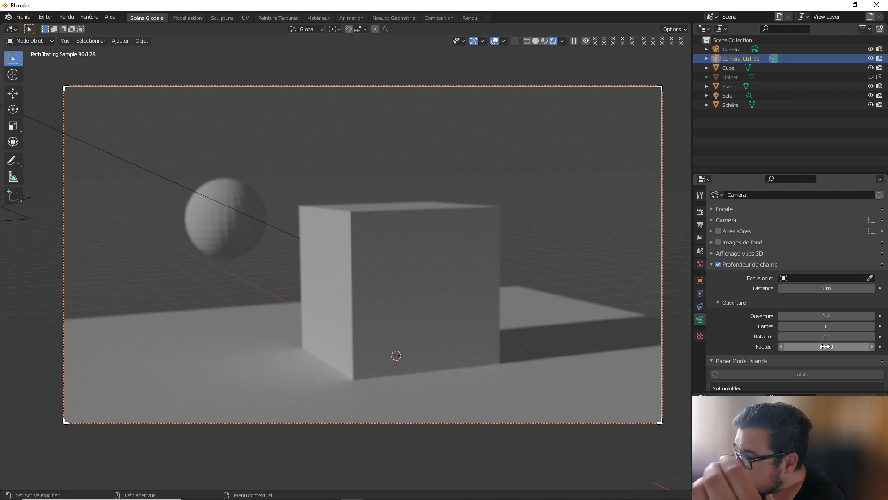
# Set the active camera's depth-of-field aperture (Ouverture) to 2.8
pyautogui.click(831, 315)
pyautogui.write('2.8')
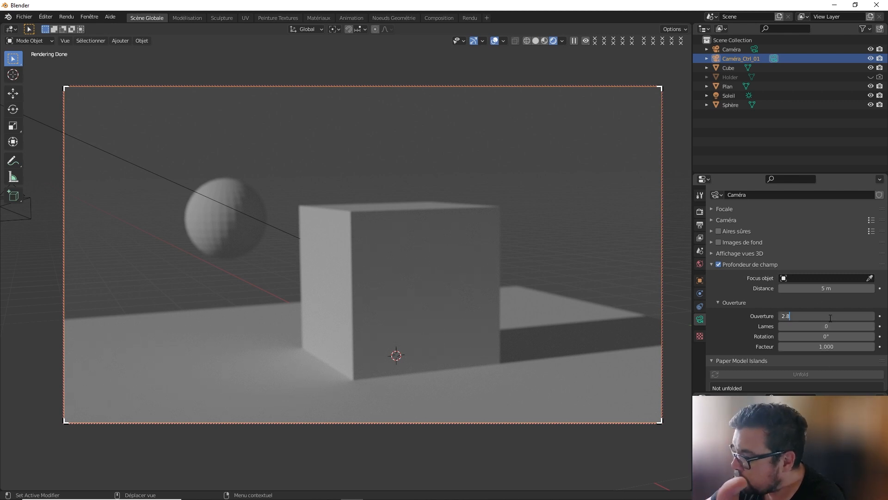
pyautogui.press('Return')
# Disable depth of field (Profondeur de champ) on the camera and collapse its settings
pyautogui.scroll(-1, 794, 316)
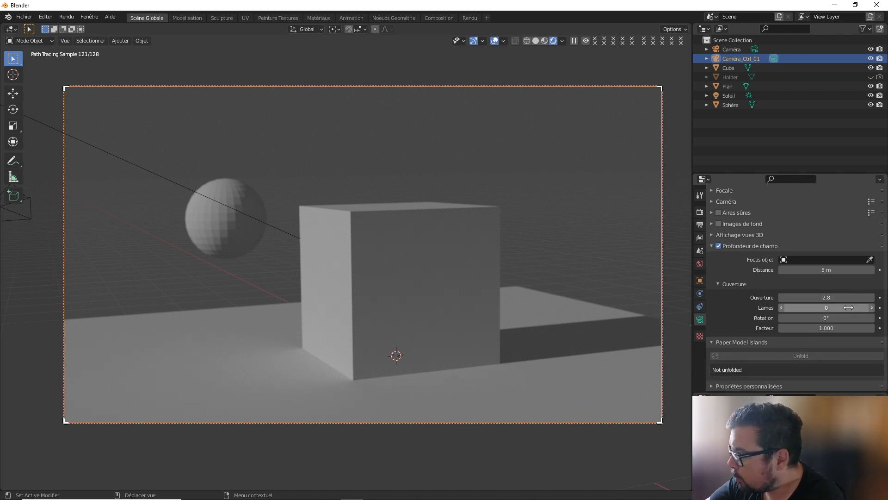
pyautogui.click(718, 245)
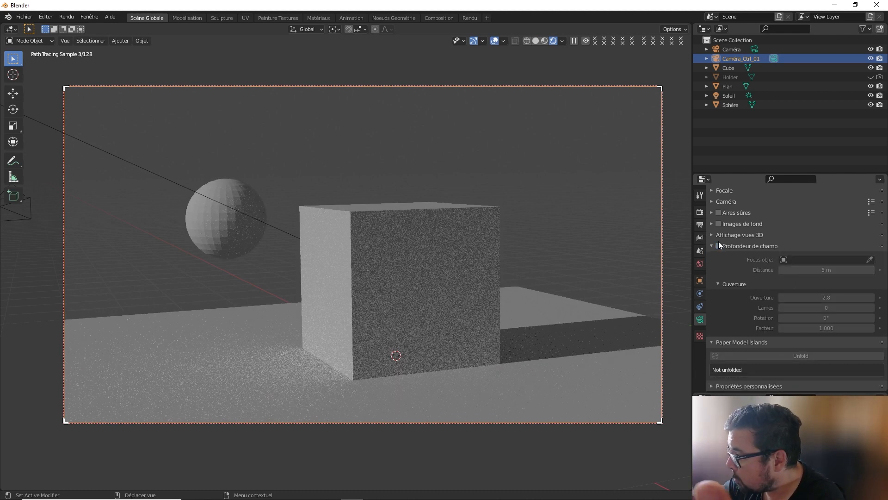
pyautogui.click(713, 244)
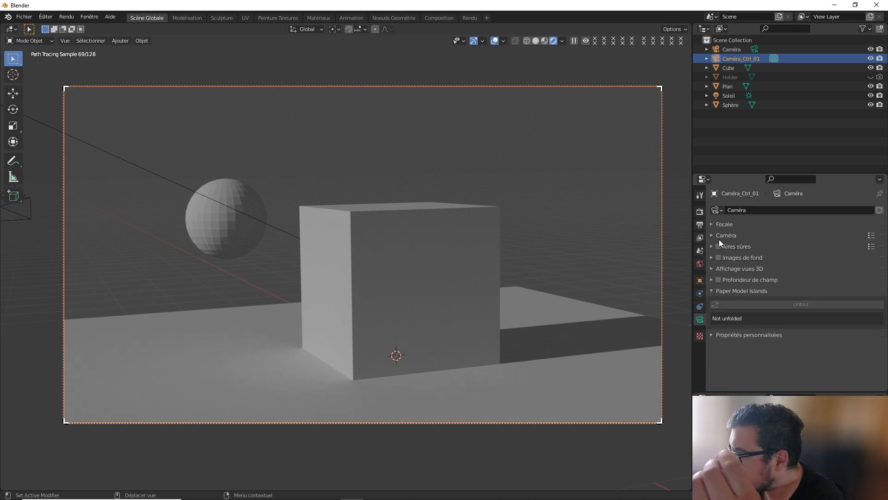
pyautogui.click(714, 222)
pyautogui.click(713, 223)
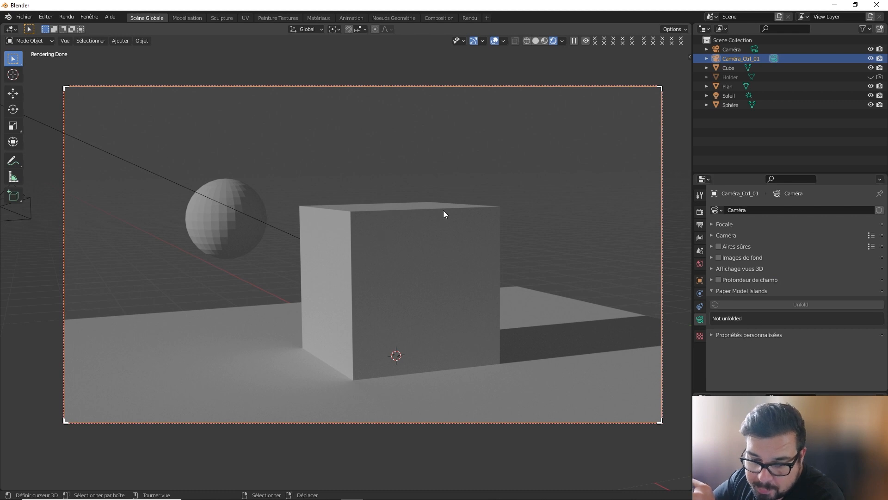
# Show the scene's render properties with the Échantillonnage settings expanded
pyautogui.click(698, 213)
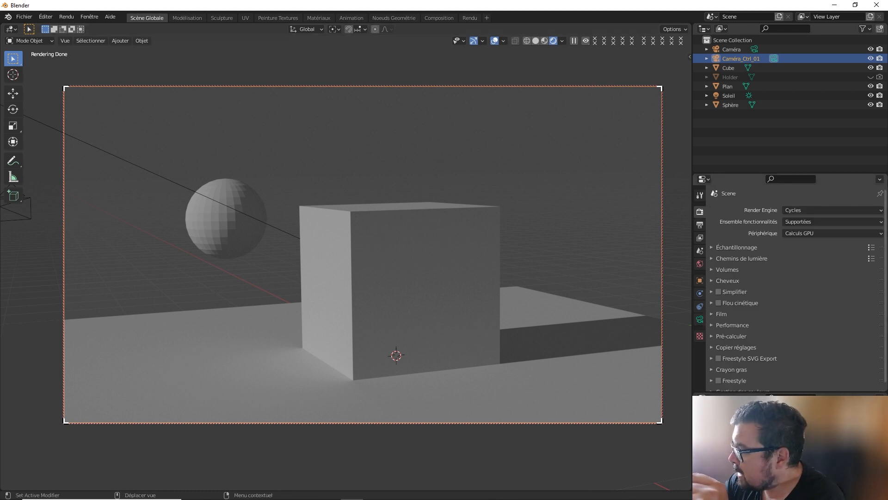
pyautogui.click(729, 247)
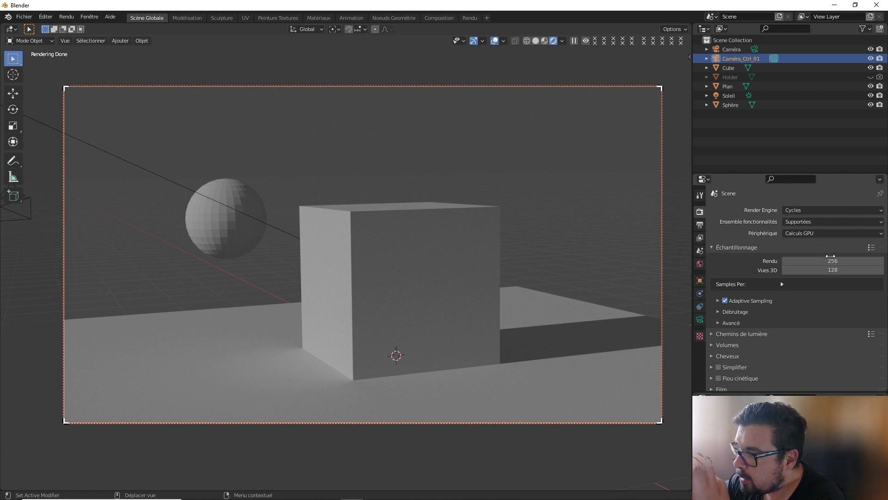
pyautogui.scroll(-1, 809, 273)
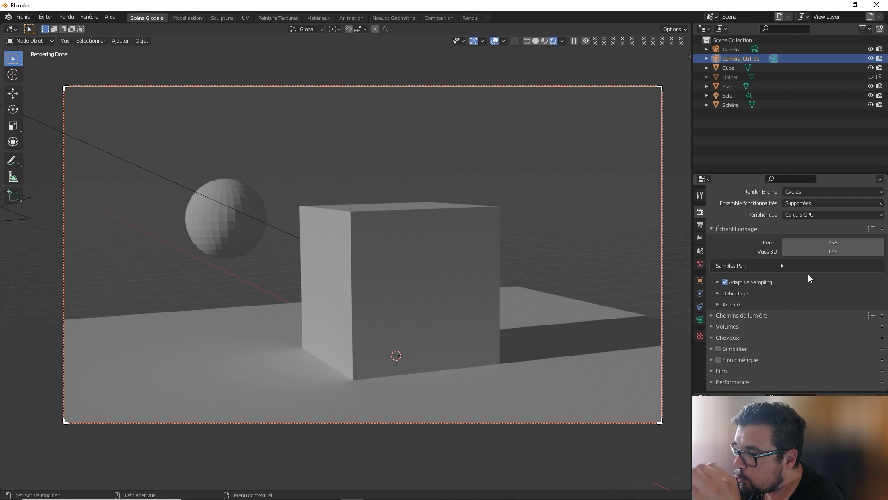
# Expand the render Performance settings and turn off Auto Tile Size
pyautogui.scroll(-3, 808, 276)
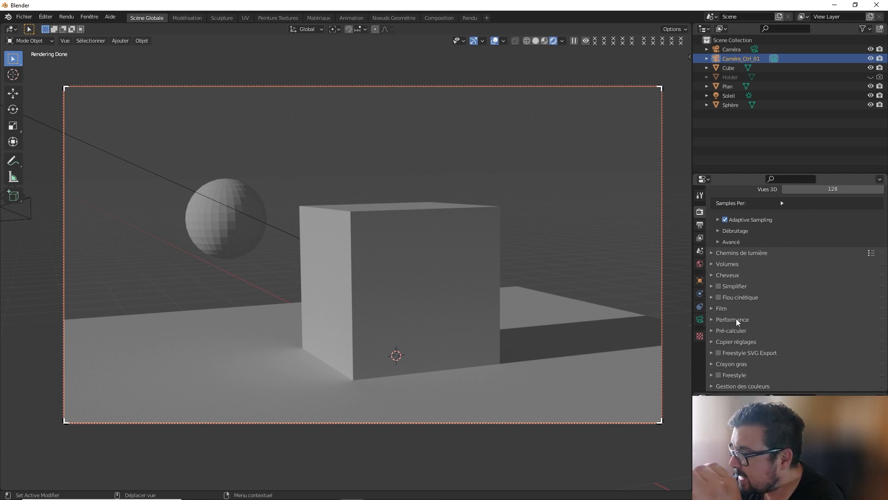
pyautogui.click(716, 331)
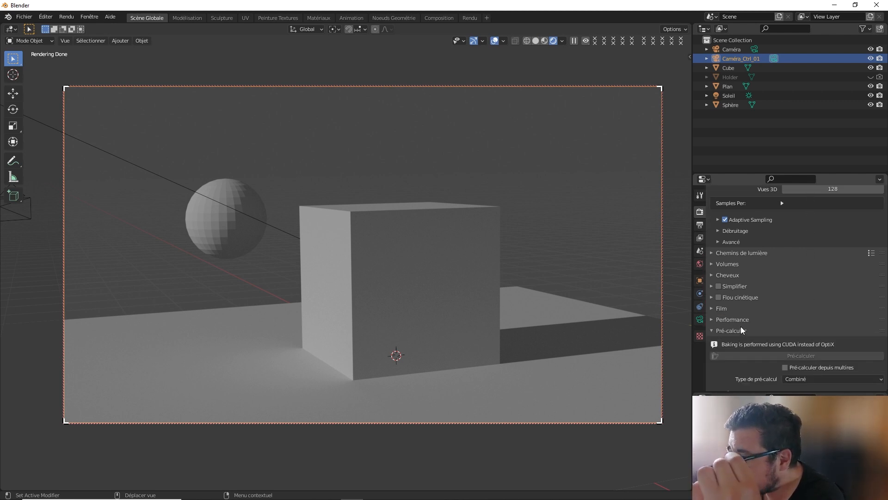
pyautogui.click(711, 331)
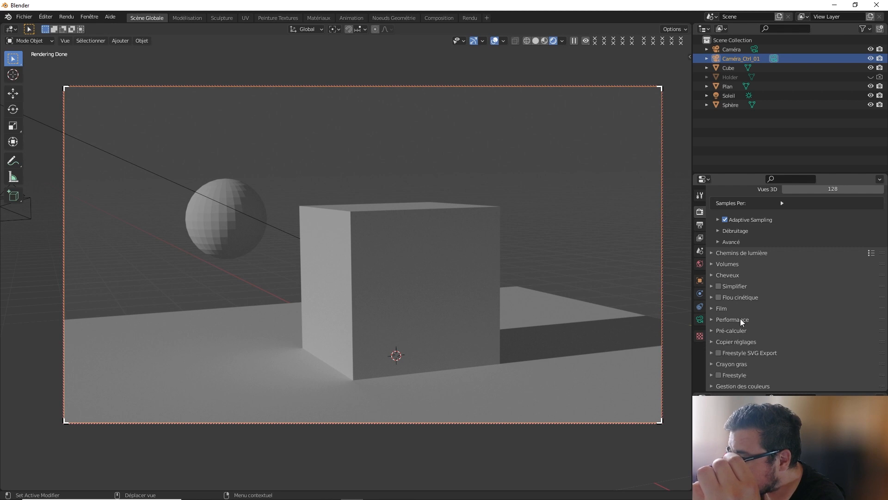
pyautogui.click(715, 320)
pyautogui.scroll(-4, 811, 312)
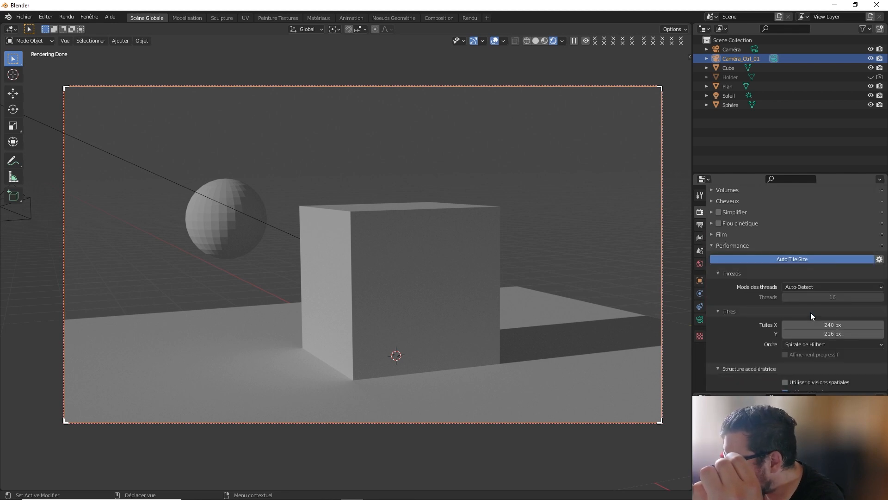
pyautogui.click(804, 260)
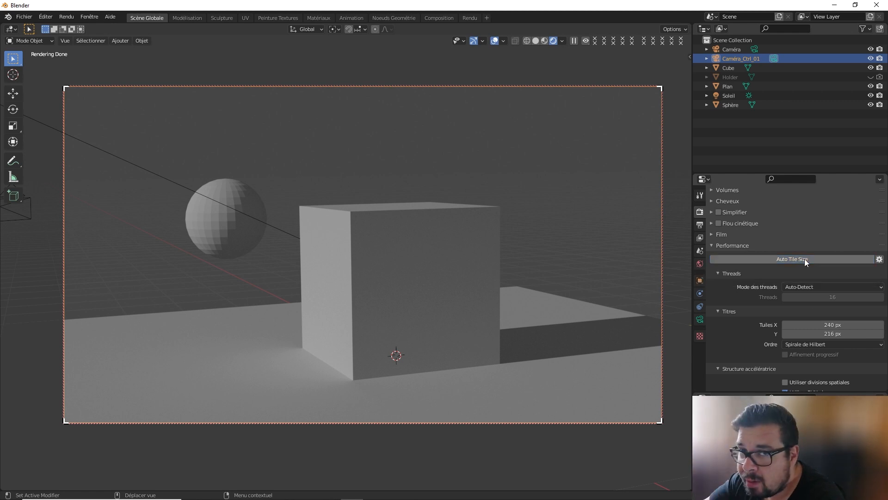
# Change the Cycles render device (Périphérique) to CPU
pyautogui.scroll(6, 839, 259)
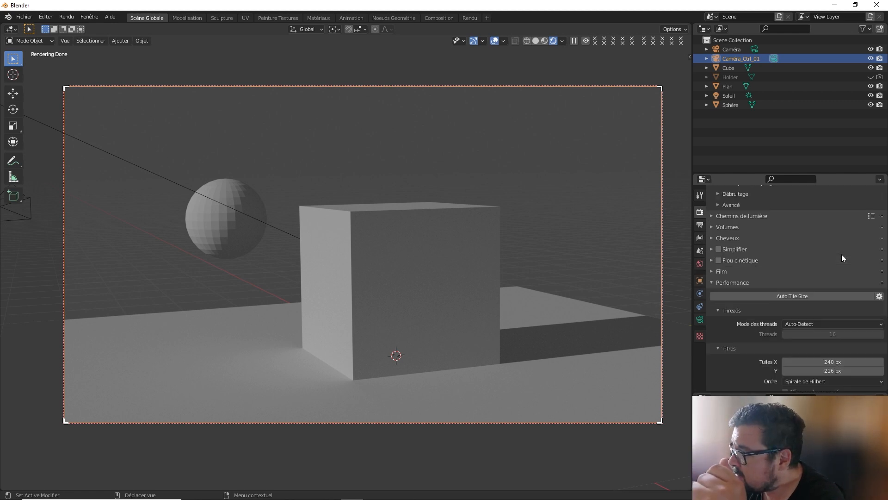
pyautogui.scroll(2, 843, 257)
pyautogui.click(837, 226)
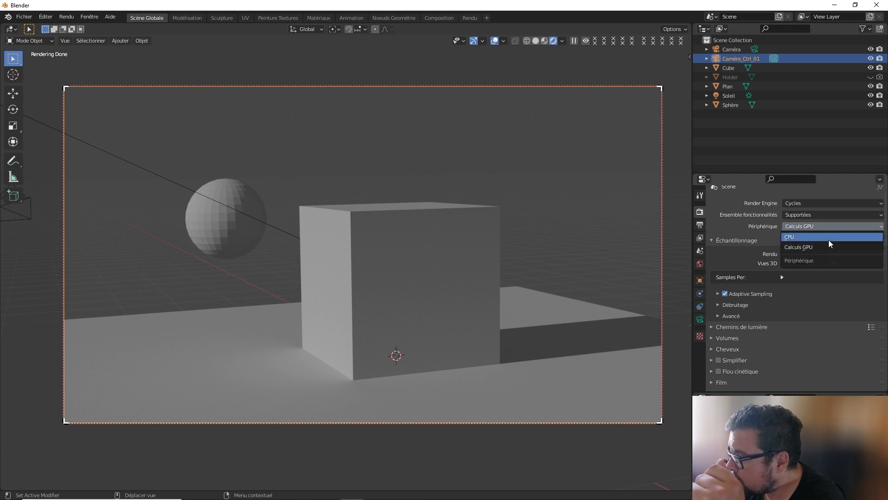
pyautogui.click(831, 242)
# Set the Performance tile size (Tuiles) to 16 px in both X and Y
pyautogui.scroll(-12, 834, 276)
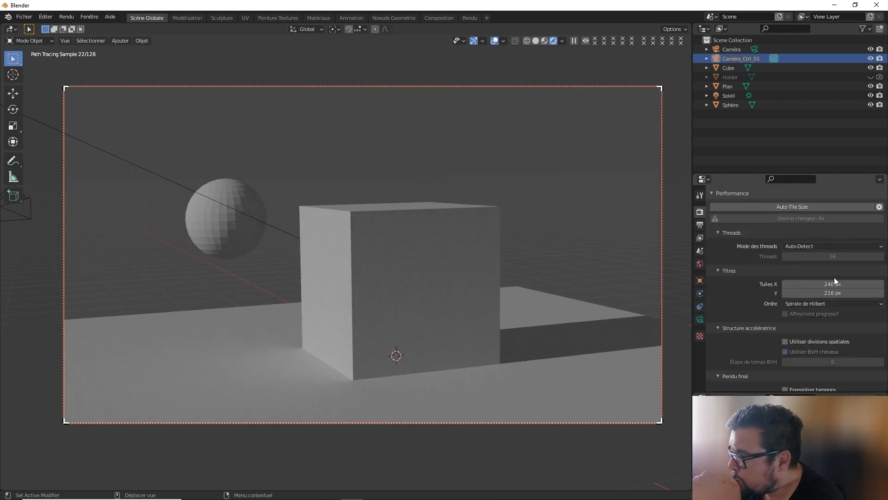
pyautogui.click(831, 266)
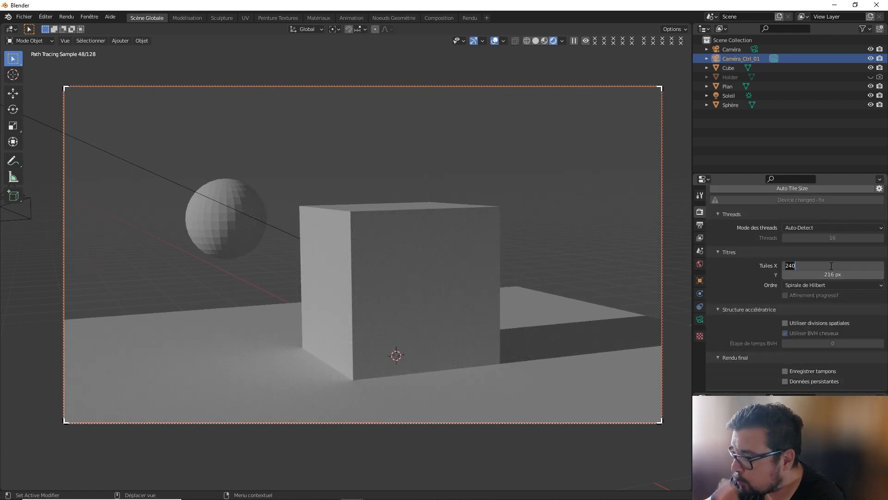
pyautogui.write('16')
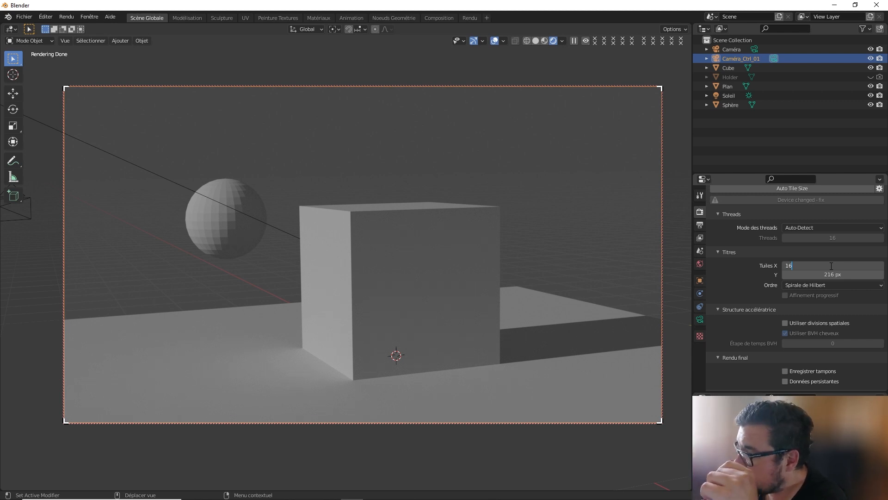
pyautogui.press('Return')
pyautogui.click(831, 293)
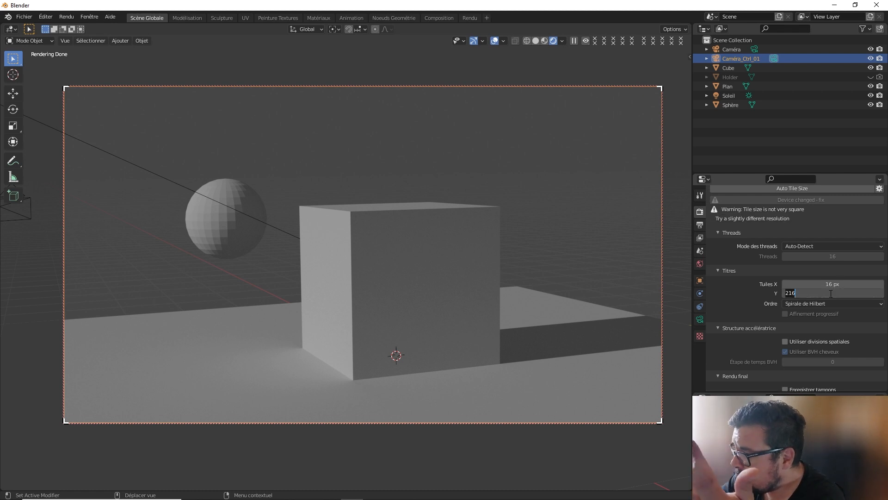
pyautogui.write('1')
pyautogui.press('Return')
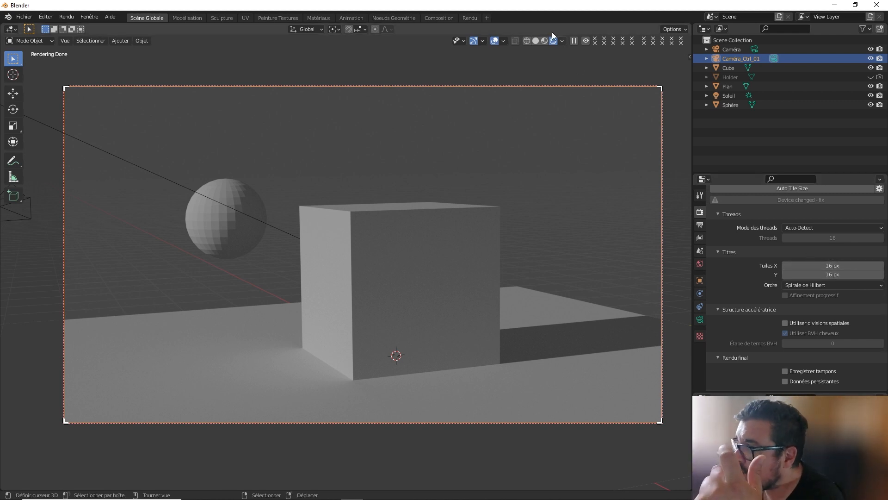
# Switch to the Rendu workspace and render the still image on the CPU with 16 px tiles
pyautogui.click(470, 18)
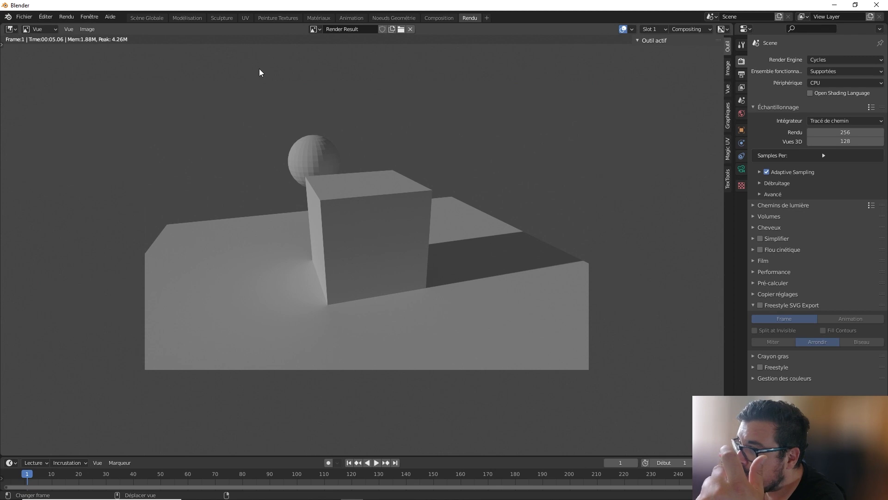
pyautogui.click(66, 17)
pyautogui.click(79, 27)
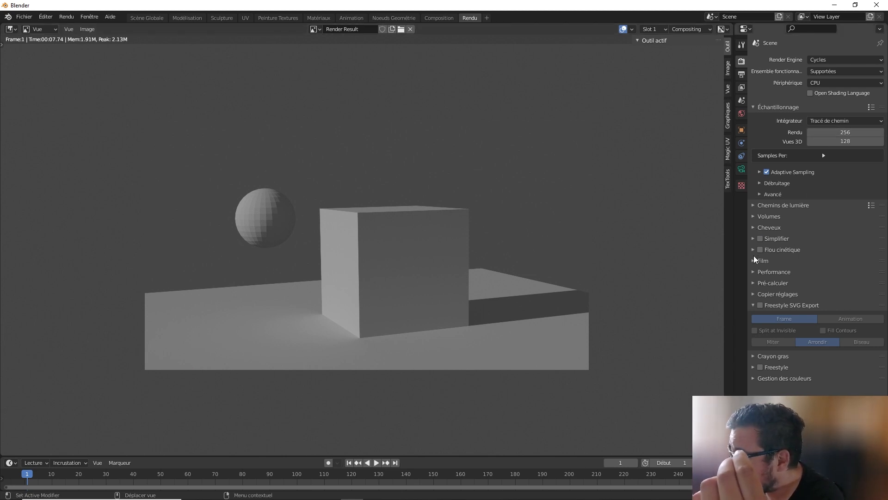
# Set the tile size to 256 px in X and Y and render the image again on the CPU
pyautogui.click(756, 273)
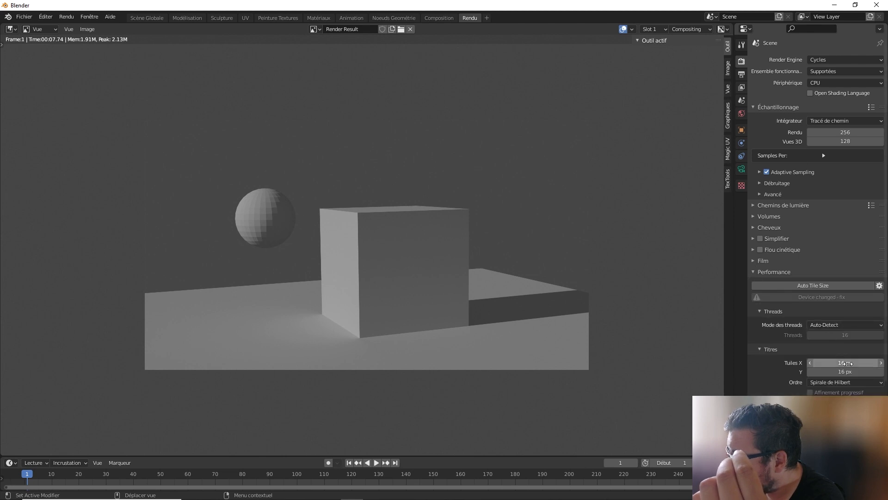
pyautogui.click(849, 363)
pyautogui.write('256')
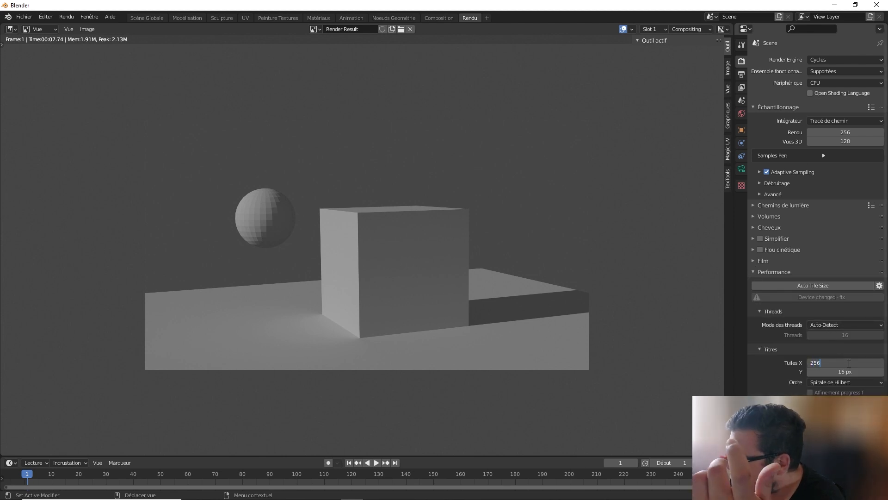
pyautogui.press('Return')
pyautogui.click(847, 390)
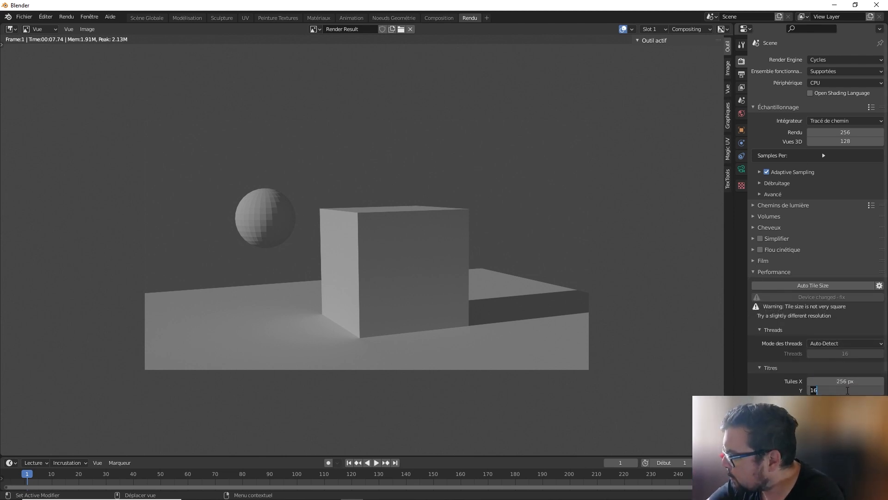
pyautogui.press('Return')
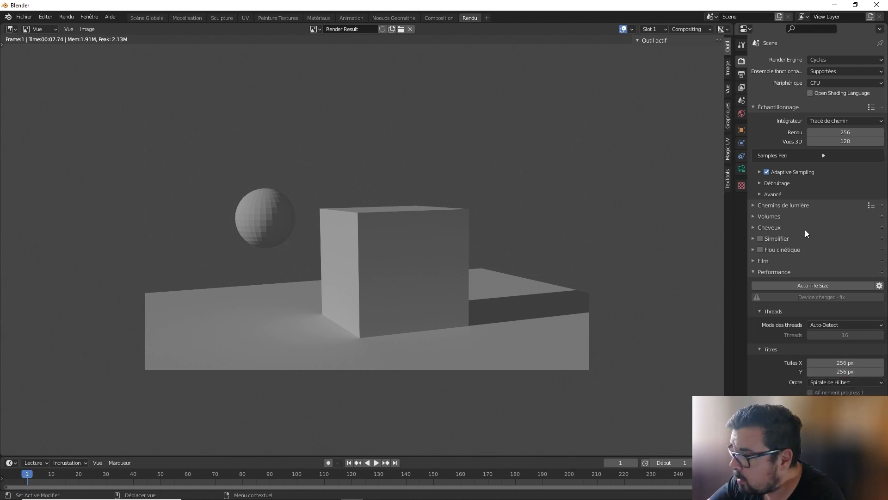
pyautogui.click(66, 17)
pyautogui.click(76, 29)
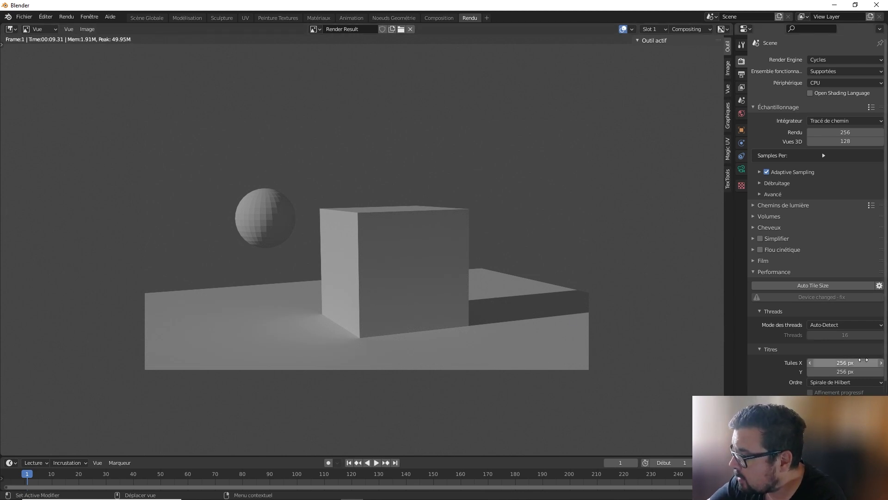
# Change the render device to Calculs GPU and set the tile size to 16 px in X and Y
pyautogui.click(846, 82)
pyautogui.click(838, 94)
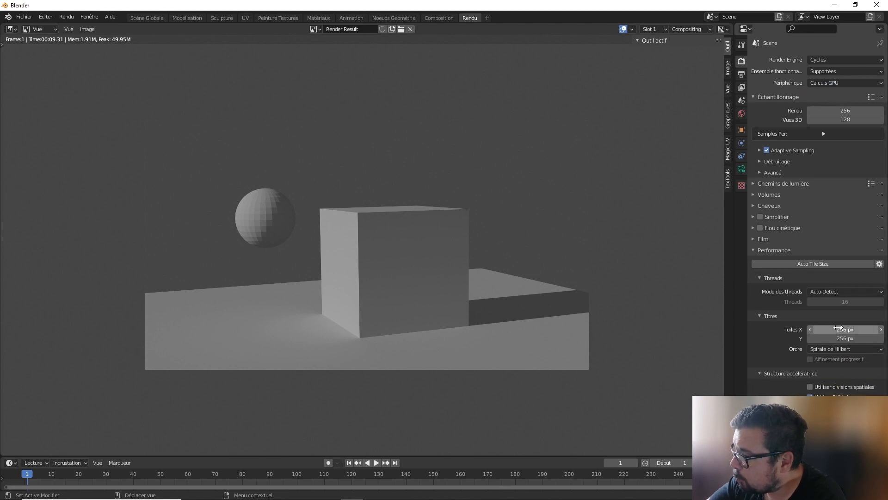
pyautogui.click(842, 328)
pyautogui.write('16')
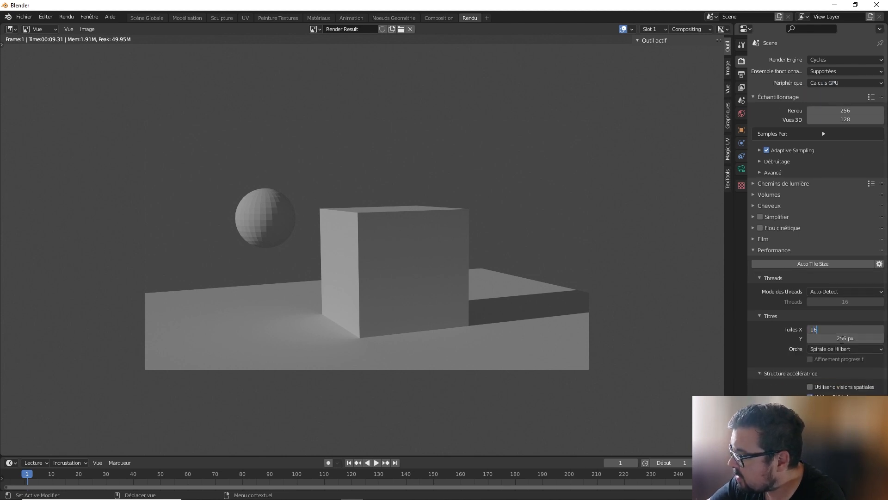
pyautogui.press('Return')
pyautogui.click(851, 358)
pyautogui.write('16')
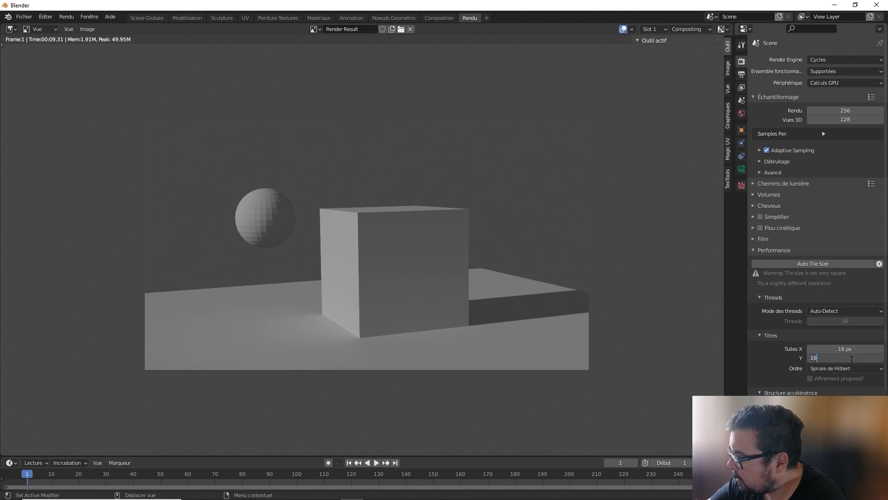
pyautogui.press('Return')
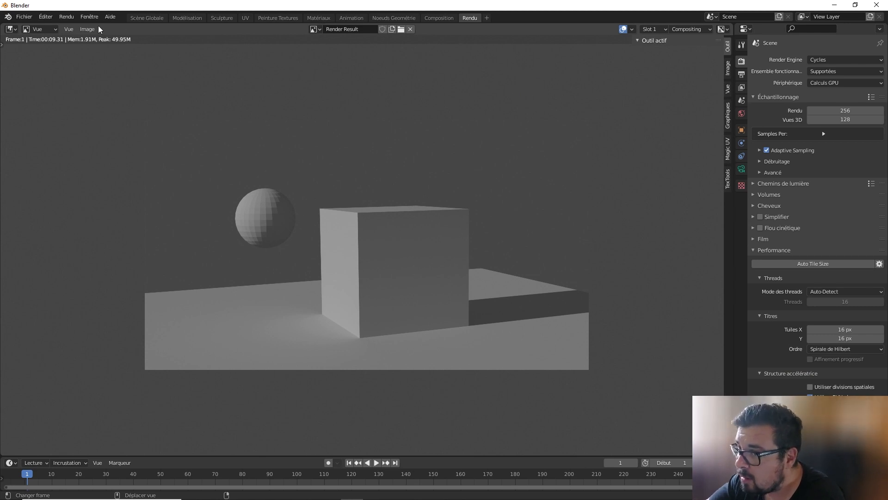
# Render the still image on the GPU with the 16 px tiles
pyautogui.click(66, 16)
pyautogui.click(67, 17)
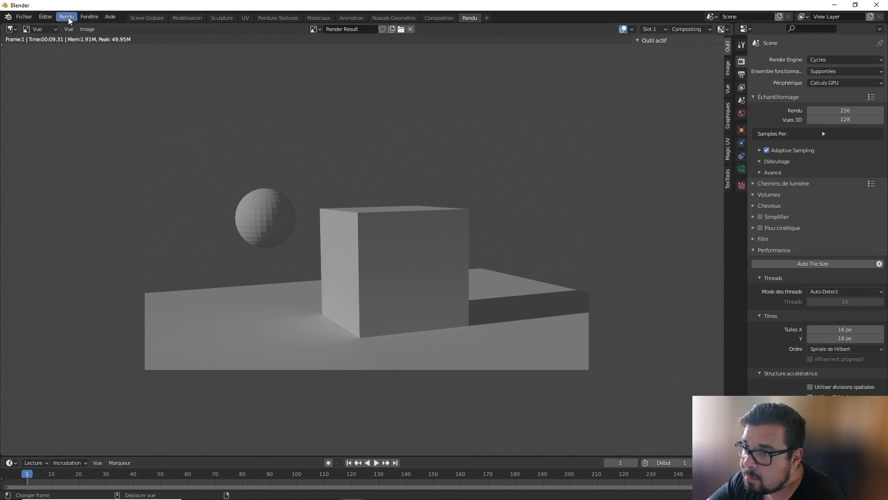
pyautogui.click(67, 18)
pyautogui.click(79, 28)
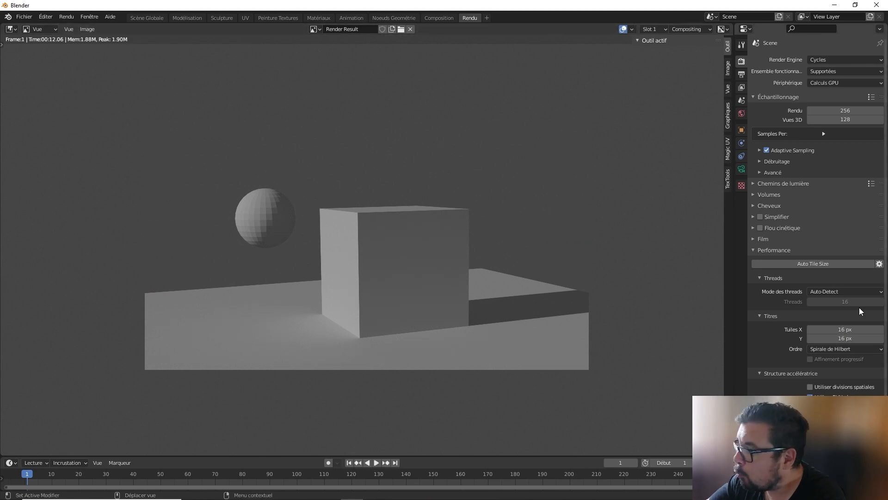
# Set the tile size to 256 px in both X and Y for GPU rendering
pyautogui.click(844, 329)
pyautogui.write('256')
pyautogui.press('Return')
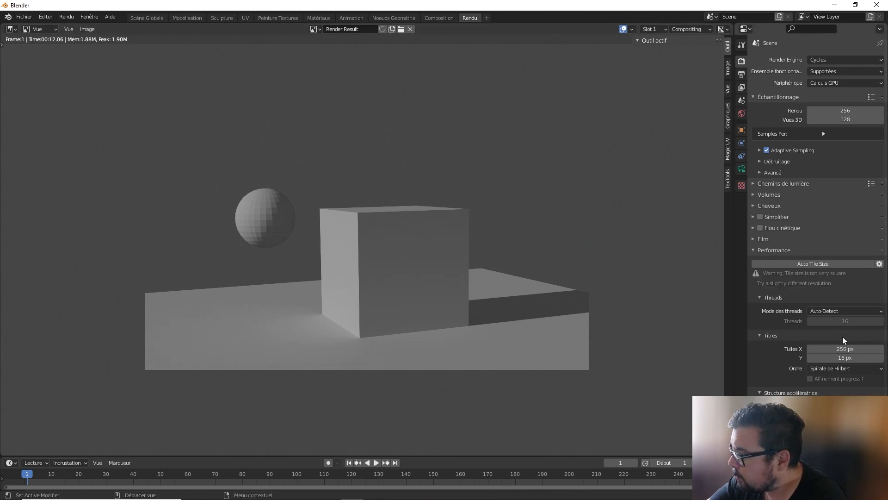
pyautogui.click(845, 358)
pyautogui.write('256')
pyautogui.press('Return')
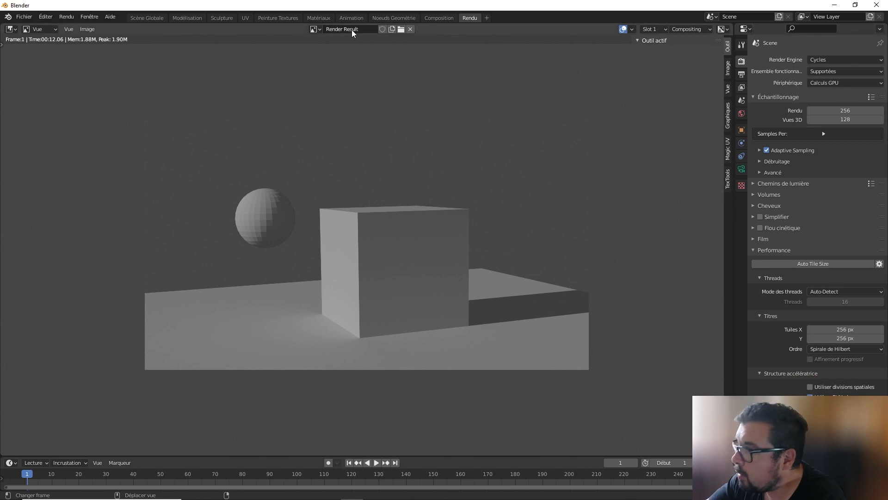
# Render the still image on the GPU with the 256 px tiles
pyautogui.click(66, 16)
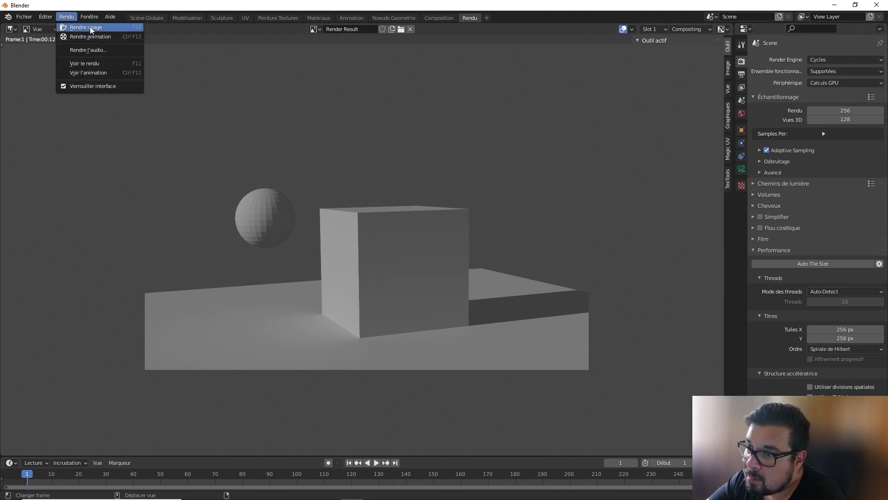
pyautogui.click(86, 27)
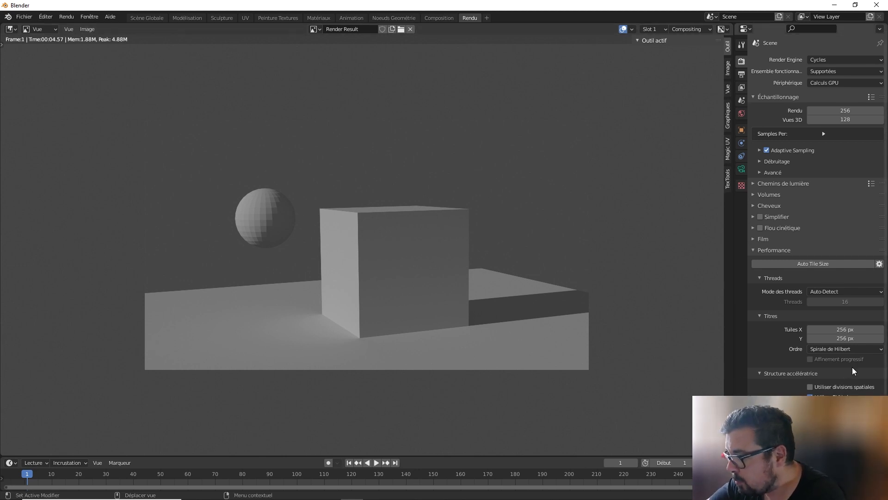
# Open the preferences and show the Cycles render devices in the Système settings
pyautogui.click(46, 16)
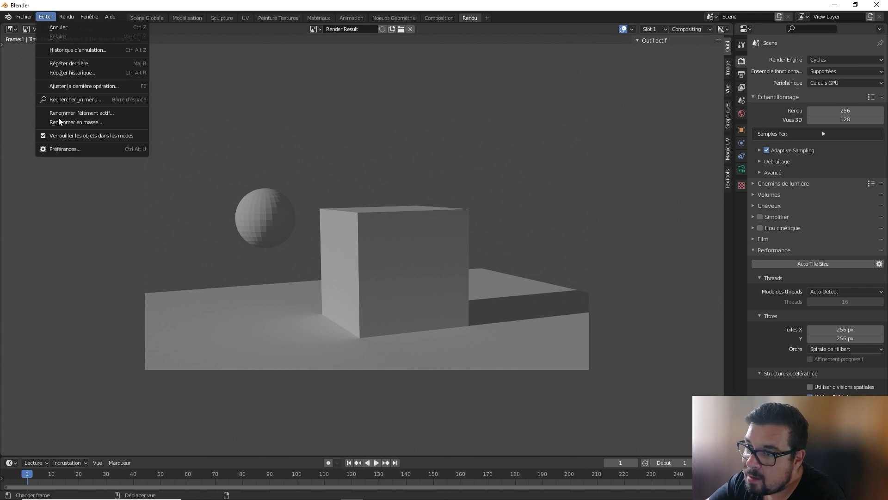
pyautogui.click(65, 152)
pyautogui.click(32, 100)
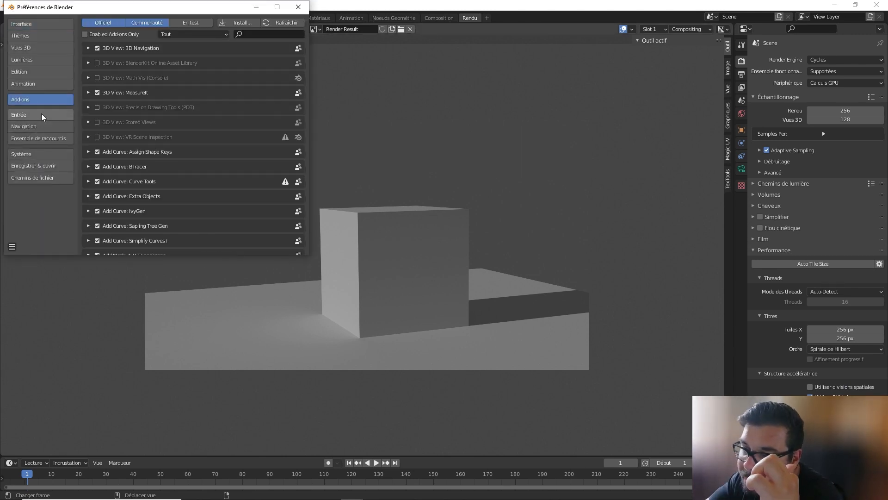
pyautogui.click(41, 115)
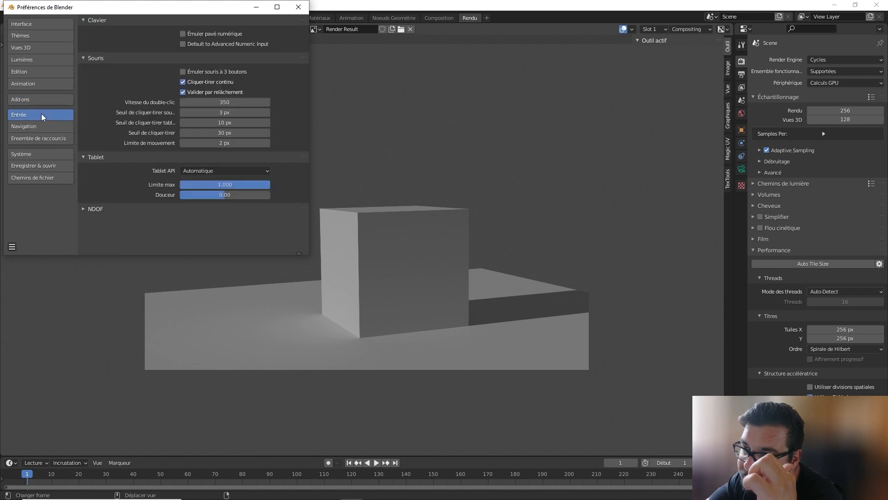
pyautogui.click(46, 156)
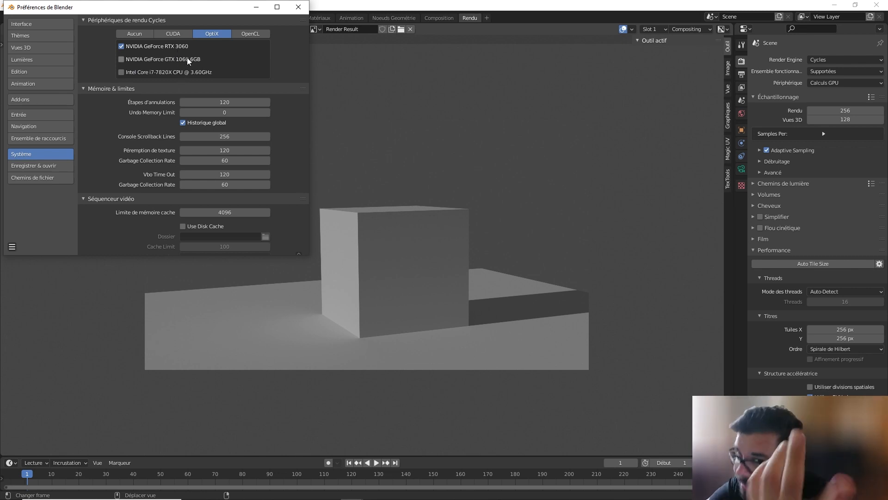
# Disable the NVIDIA GeForce RTX 3060 for OptiX and enable the GTX 1060 6GB and the Intel Core i7-7820X CPU instead
pyautogui.click(128, 46)
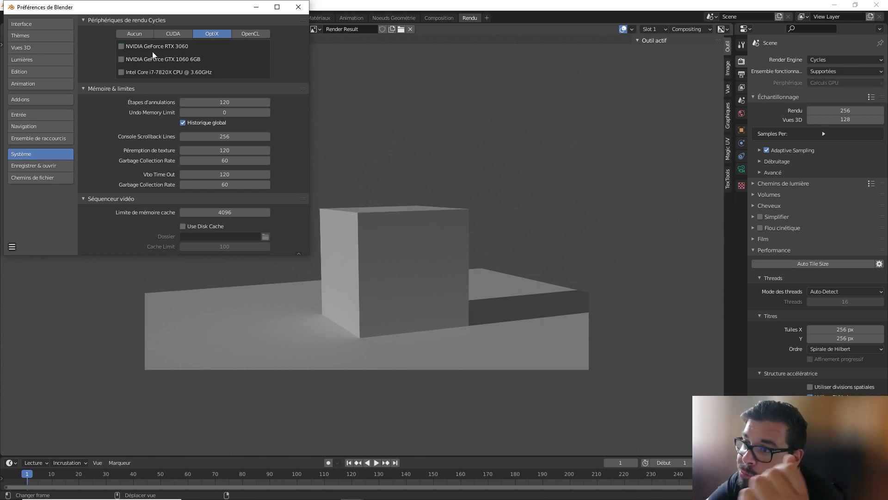
pyautogui.click(122, 60)
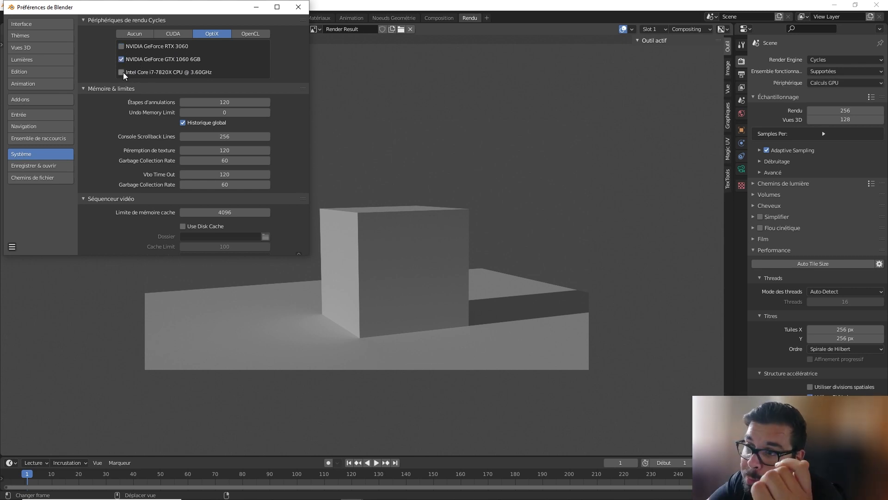
pyautogui.click(123, 73)
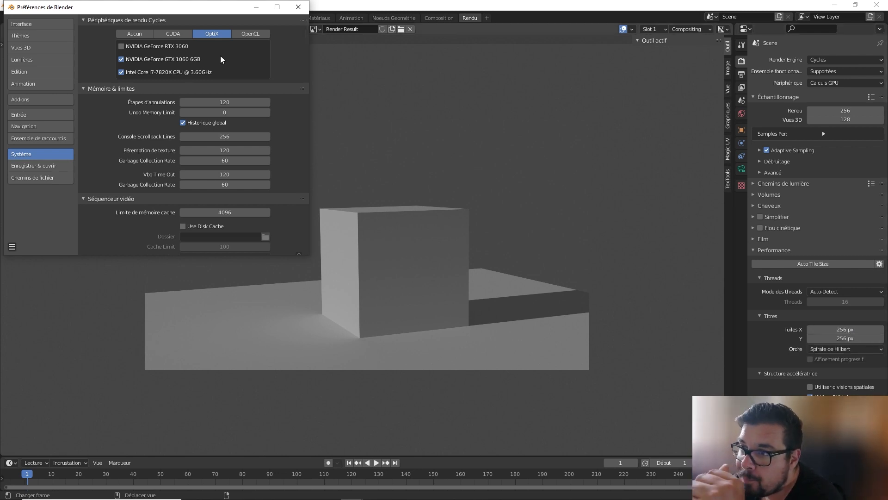
# Restore the NVIDIA GeForce RTX 3060 as the only enabled OptiX device and close the preferences
pyautogui.click(121, 72)
pyautogui.click(122, 58)
pyautogui.click(121, 46)
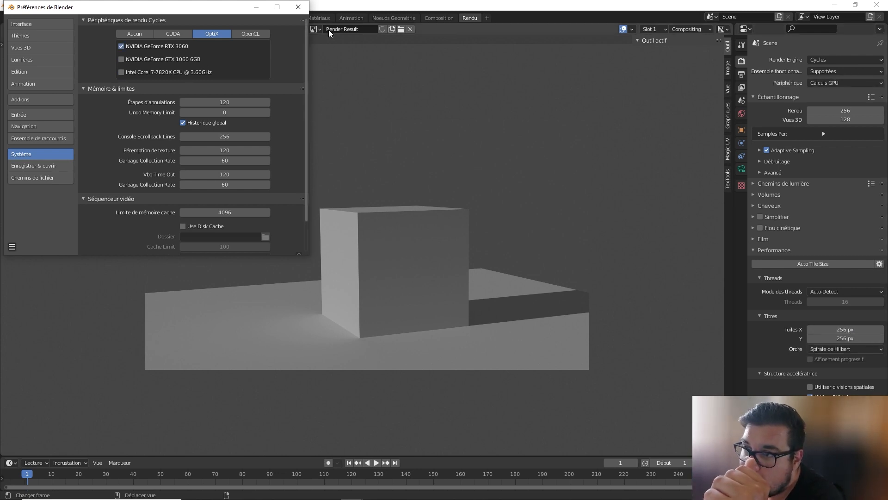
pyautogui.click(298, 7)
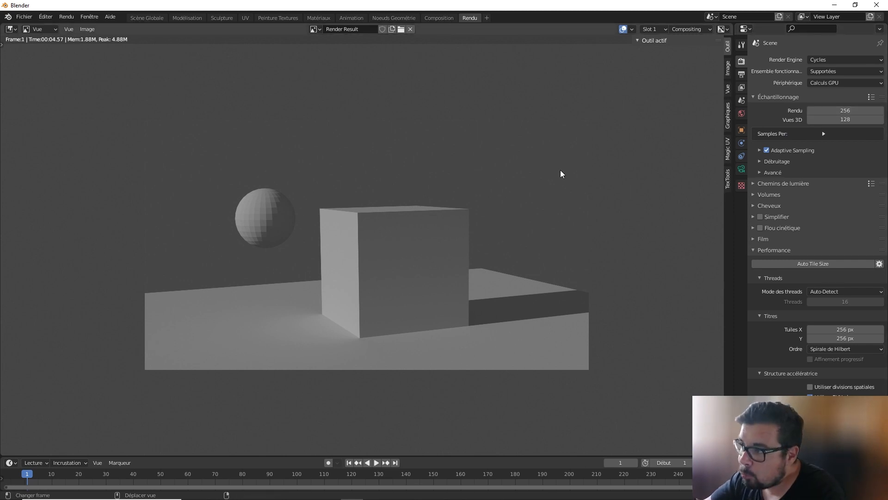
# In the compositor, delete the Denoise and Éblouissement nodes and connect the Calques de rendu Image output to the Compositing node
pyautogui.click(442, 19)
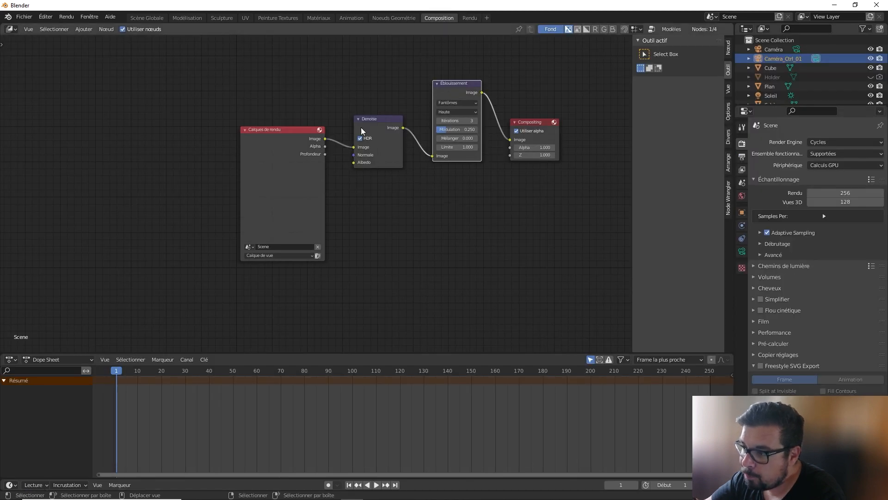
pyautogui.press('Home')
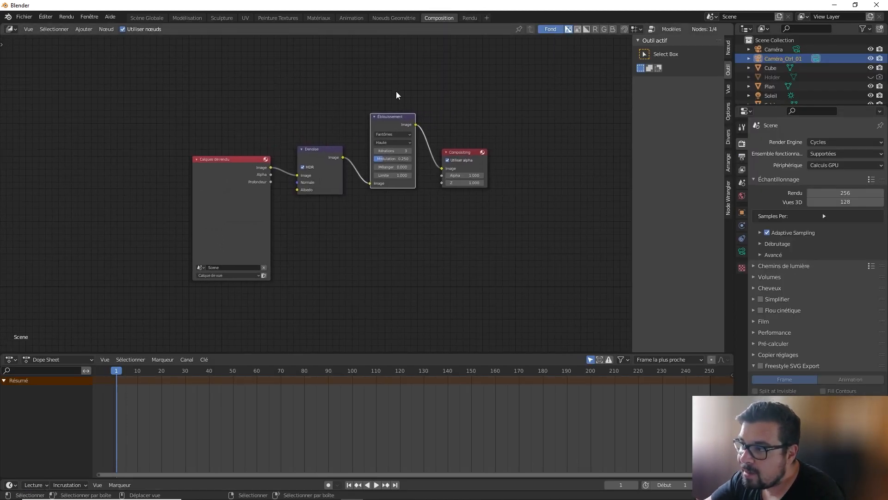
pyautogui.moveTo(407, 83); pyautogui.dragTo(280, 217)
pyautogui.press('x')
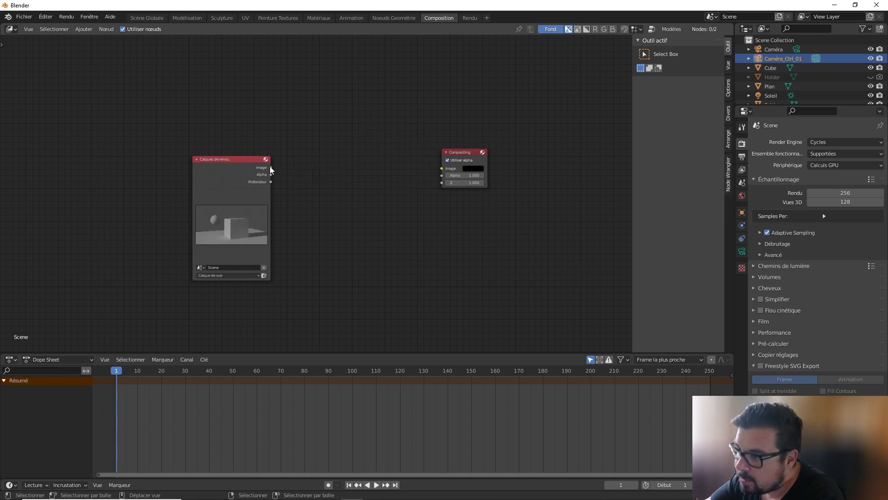
pyautogui.moveTo(271, 167); pyautogui.dragTo(451, 160)
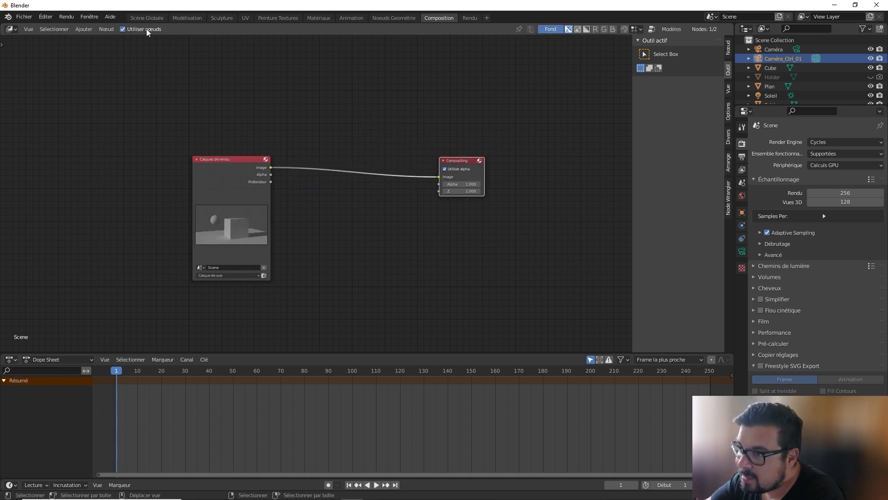
# Switch Utiliser nœuds off and on again, and move the Calques de rendu and Compositing nodes further apart
pyautogui.click(123, 29)
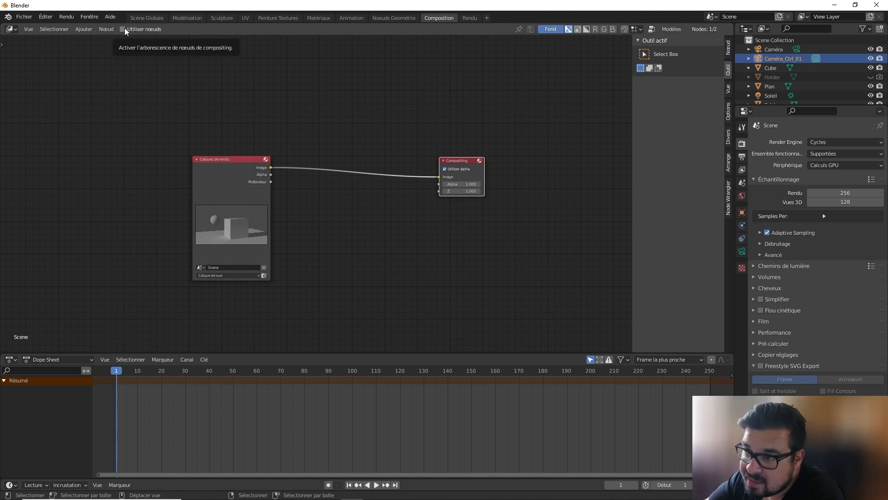
pyautogui.click(123, 30)
pyautogui.moveTo(242, 160); pyautogui.dragTo(155, 151)
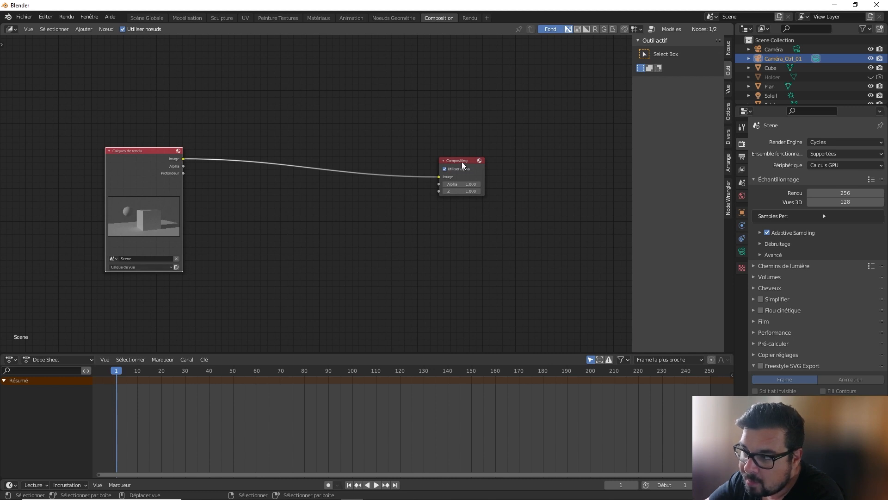
pyautogui.moveTo(461, 162); pyautogui.dragTo(515, 130)
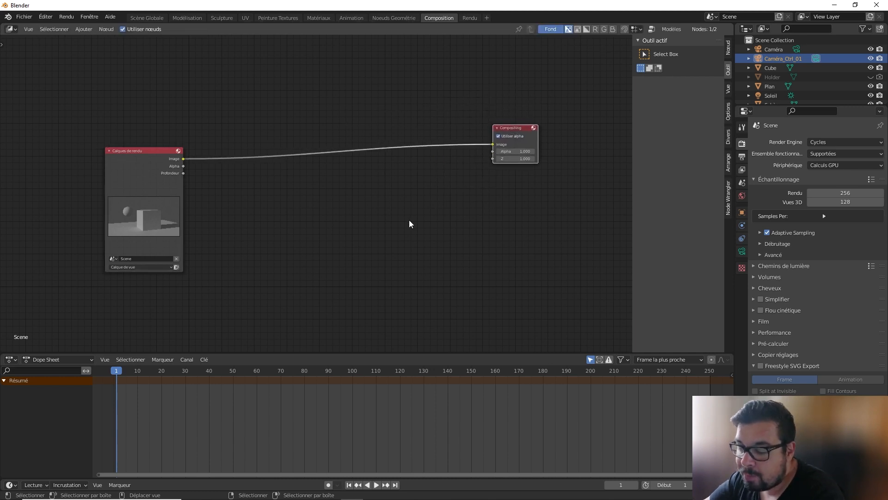
# Begin adding a Sortie node to the compositing node tree
pyautogui.hotkey('shift', 'a')
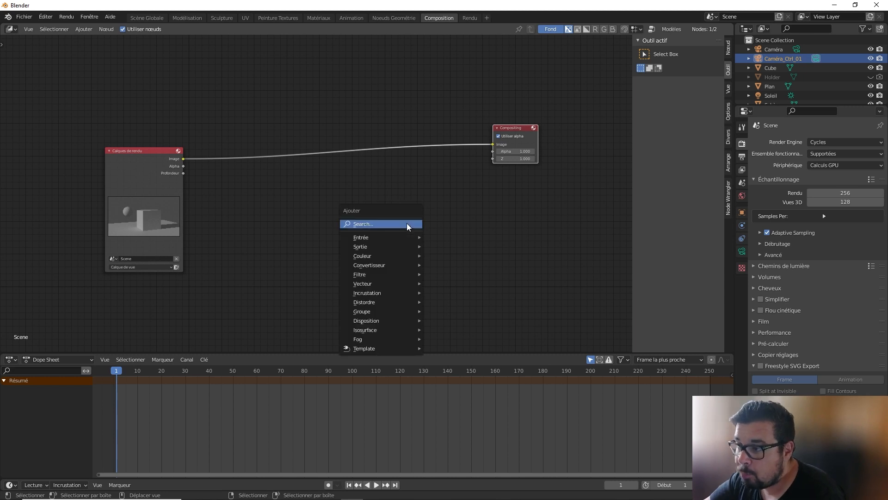
pyautogui.moveTo(393, 247)
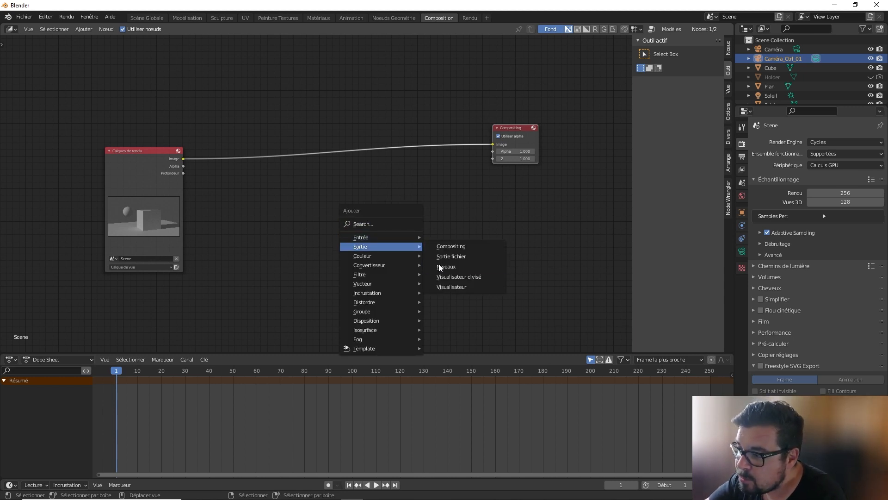
# Add a Visualisateur node below the Compositing node and connect the Image output of Calques de rendu to it
pyautogui.click(453, 287)
pyautogui.click(482, 183)
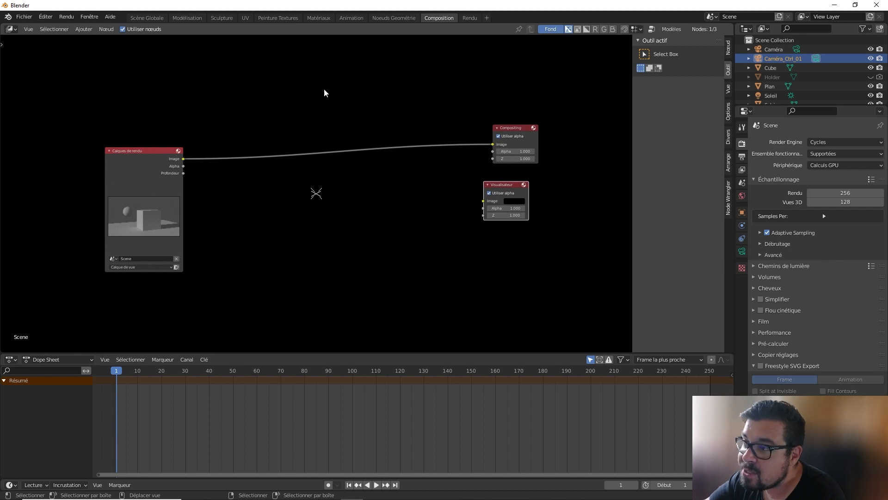
pyautogui.moveTo(184, 158); pyautogui.dragTo(482, 200)
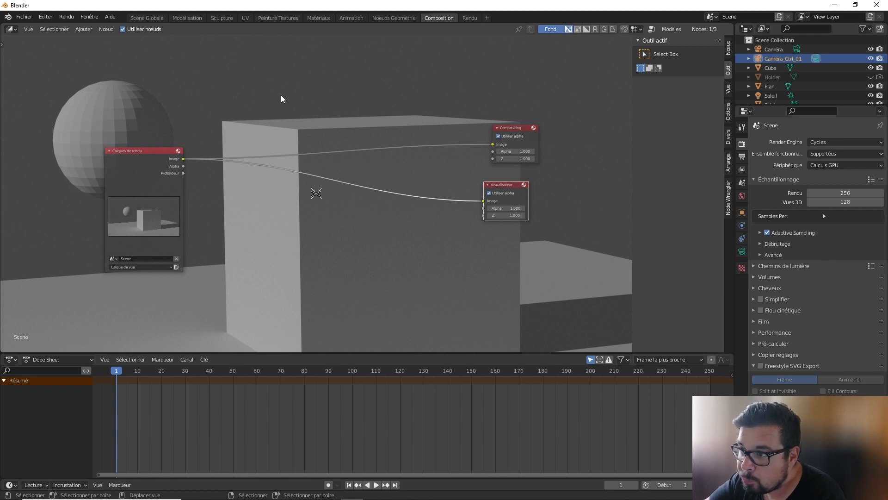
# Spread the node layout by moving Calques de rendu away from the centre and raising the Compositing node above the Visualisateur
pyautogui.moveTo(170, 155); pyautogui.dragTo(120, 142)
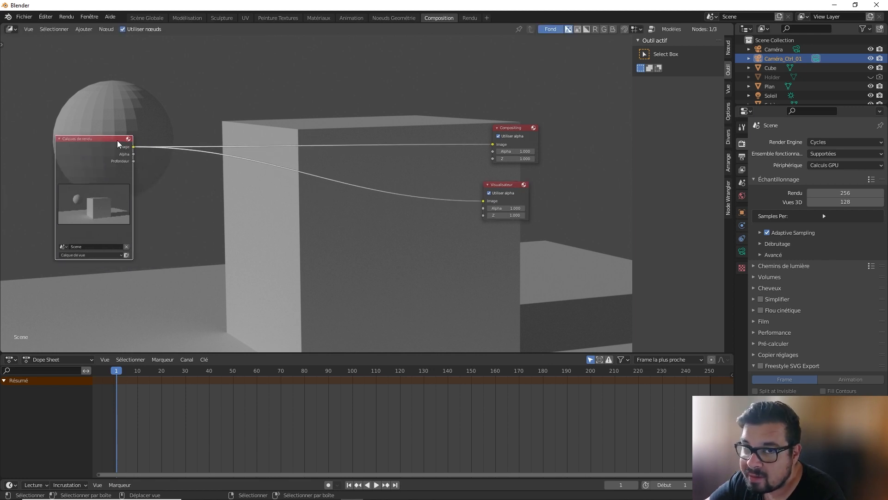
pyautogui.click(532, 116)
pyautogui.moveTo(532, 116); pyautogui.dragTo(549, 69)
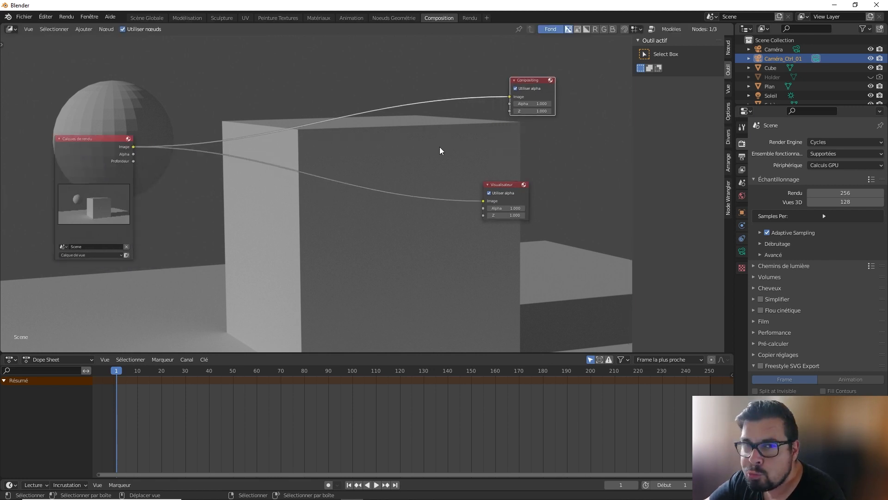
# Insert a Luminosité/Contraste colour node on the link between Calques de rendu and Visualisateur
pyautogui.hotkey('shift', 'a')
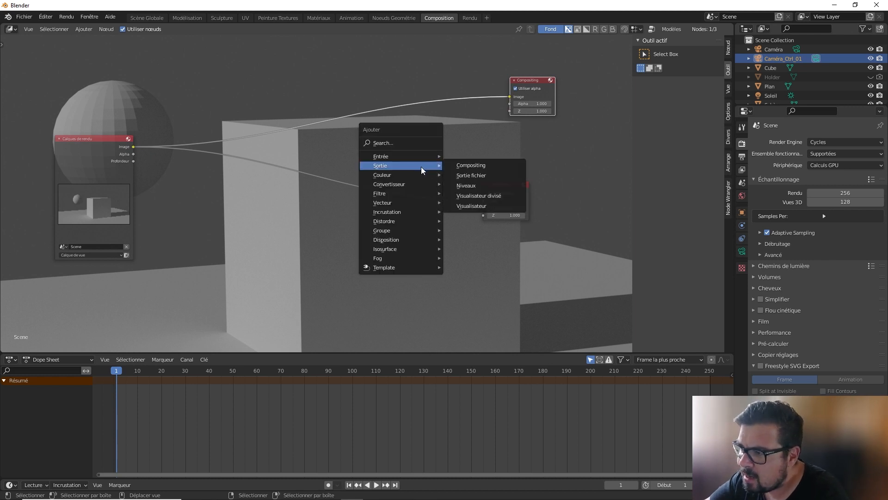
pyautogui.moveTo(396, 175)
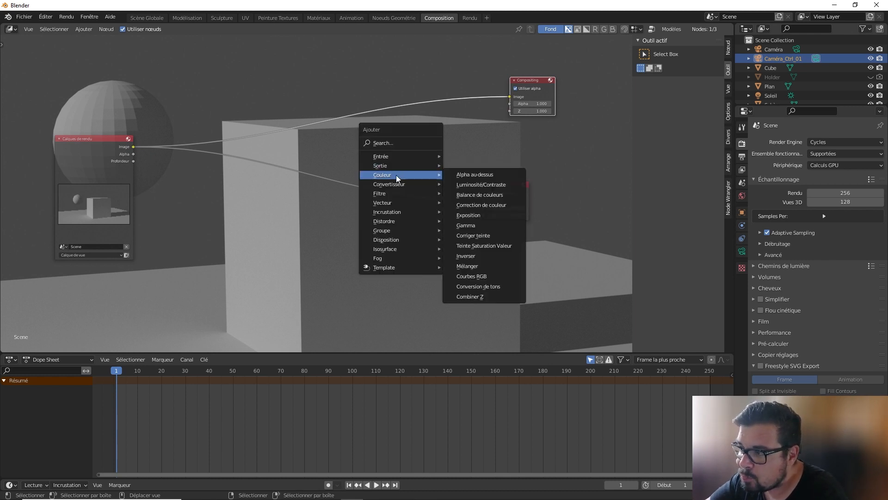
pyautogui.click(471, 184)
pyautogui.click(314, 159)
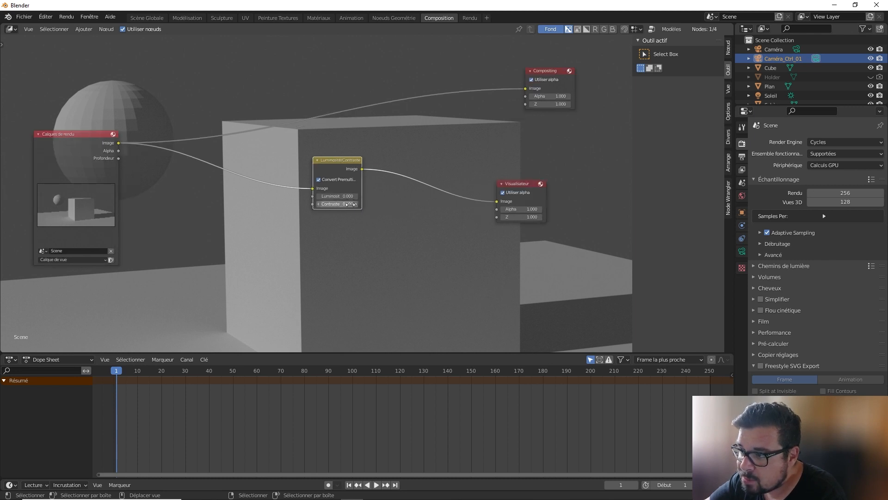
# Set both the contrast and the brightness of the Luminosité/Contraste node to 15
pyautogui.moveTo(356, 204); pyautogui.dragTo(376, 219)
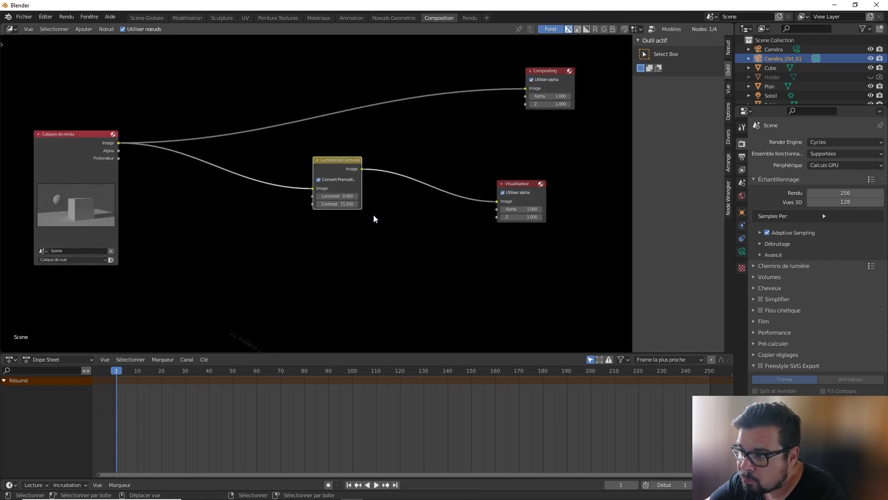
pyautogui.click(330, 204)
pyautogui.write('15')
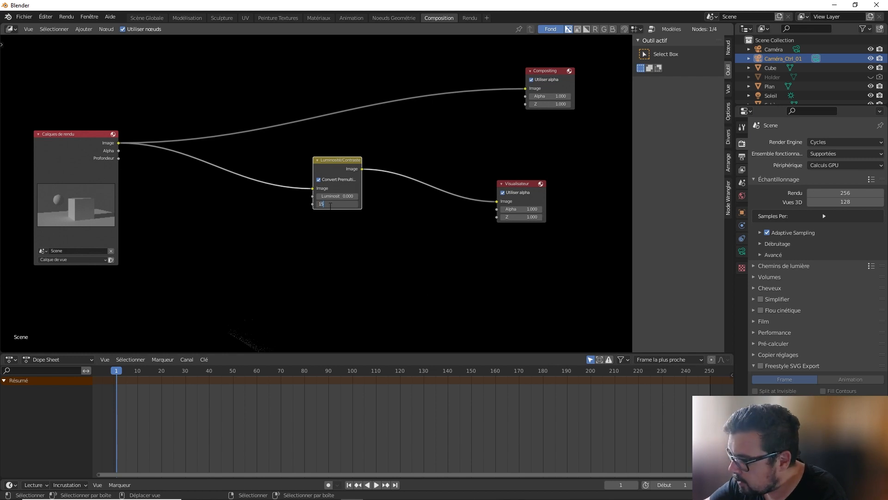
pyautogui.press('Return')
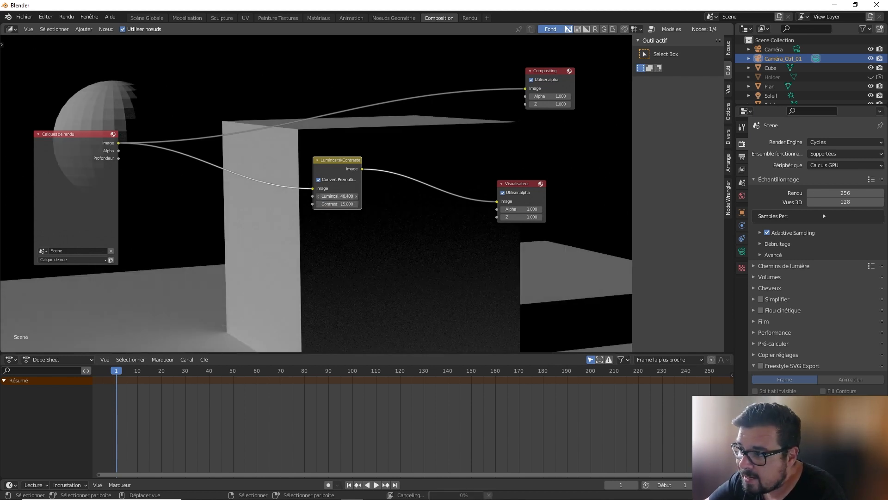
pyautogui.moveTo(334, 196); pyautogui.dragTo(357, 198)
pyautogui.click(347, 198)
pyautogui.write('15')
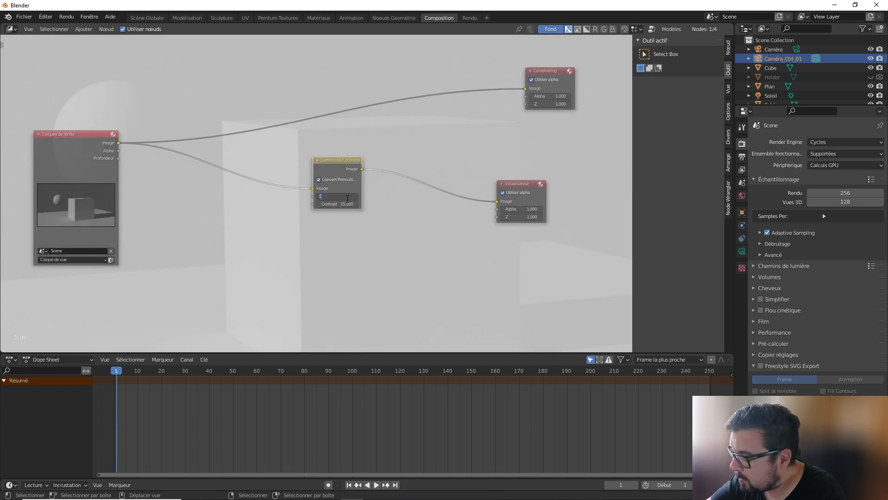
pyautogui.press('Return')
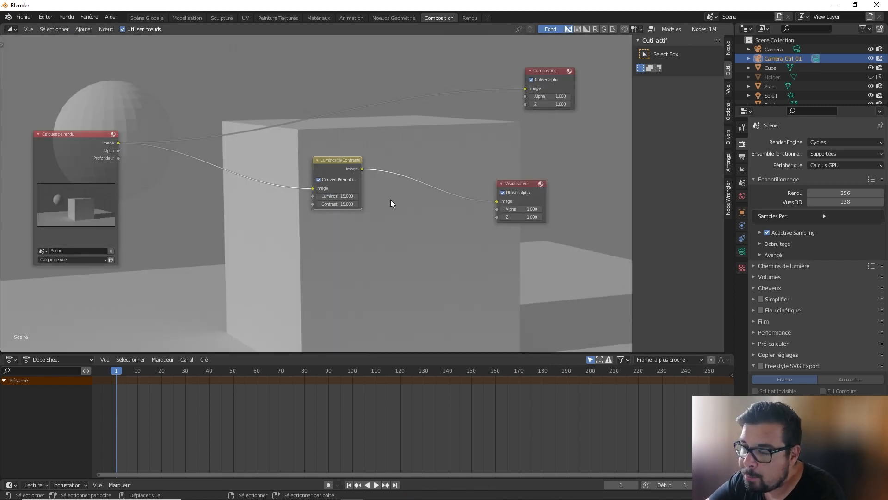
# Move the Luminosité/Contraste node closer to Calques de rendu and look over the colour nodes that can be added
pyautogui.press('g')
pyautogui.click(301, 168)
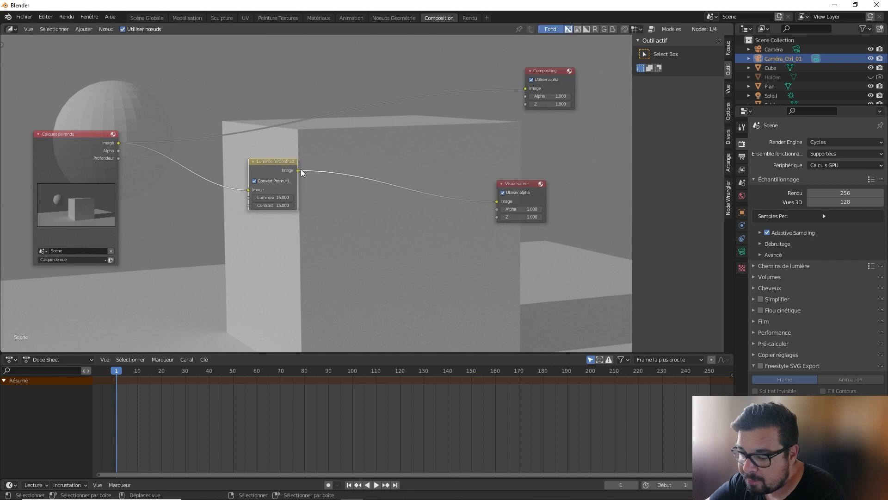
pyautogui.hotkey('shift', 'a')
pyautogui.moveTo(301, 169)
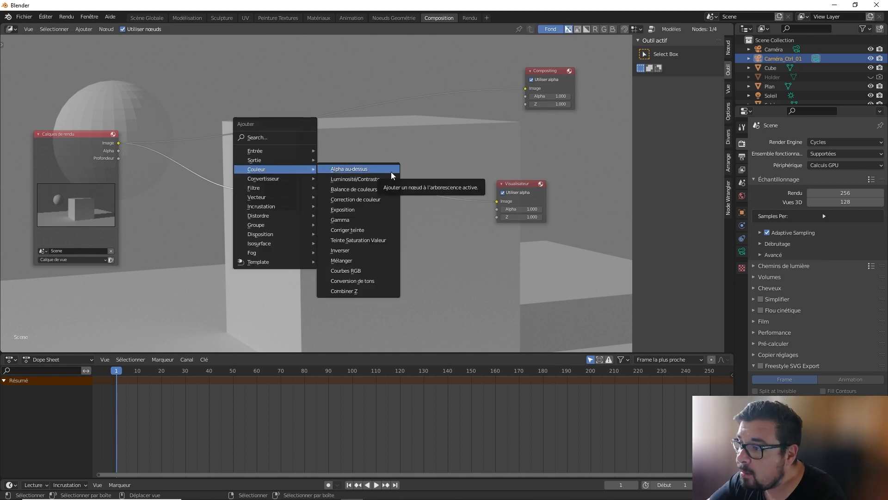
pyautogui.click(355, 179)
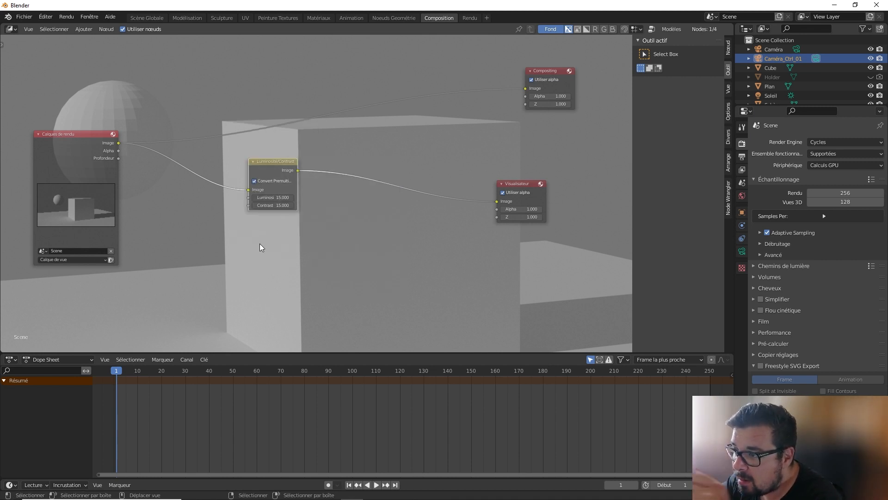
# Delete the Luminosité/Contraste node and the Visualisateur node
pyautogui.press('x')
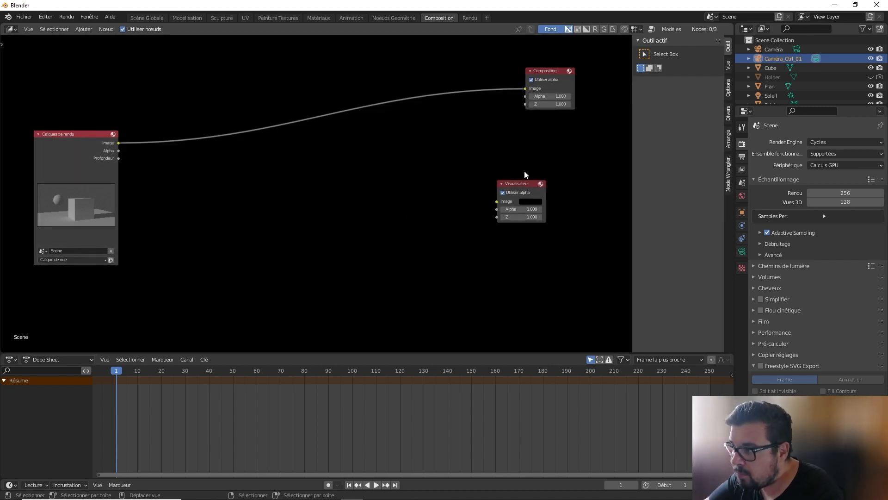
pyautogui.click(518, 220)
pyautogui.press('x')
# Insert an Éblouissement filter node on the link between Calques de rendu and Compositing
pyautogui.hotkey('shift', 'a')
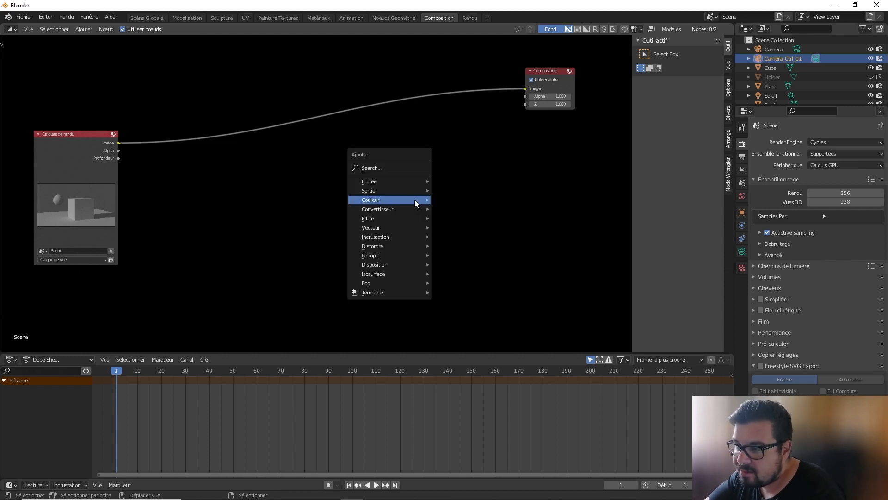
pyautogui.moveTo(415, 202)
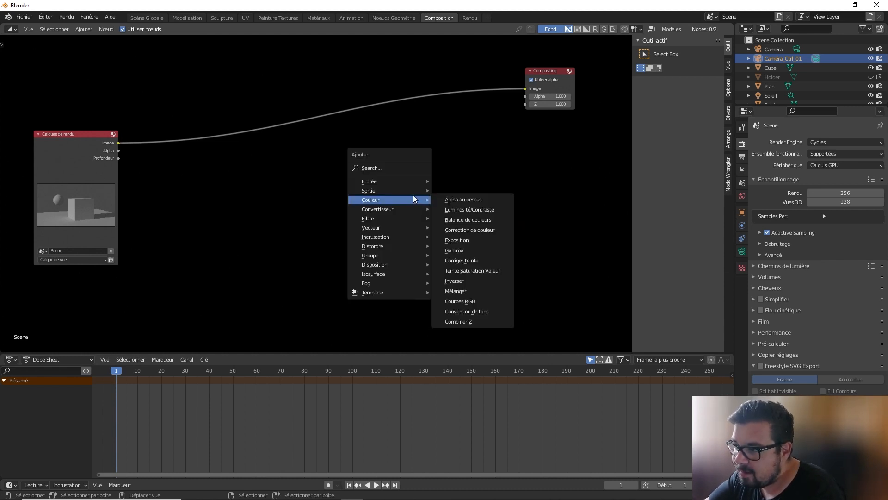
pyautogui.moveTo(401, 217)
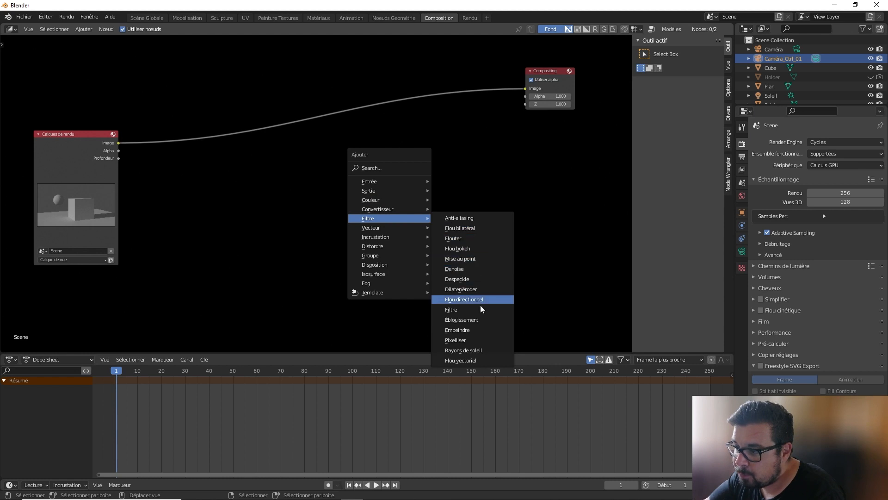
pyautogui.click(462, 319)
pyautogui.click(249, 87)
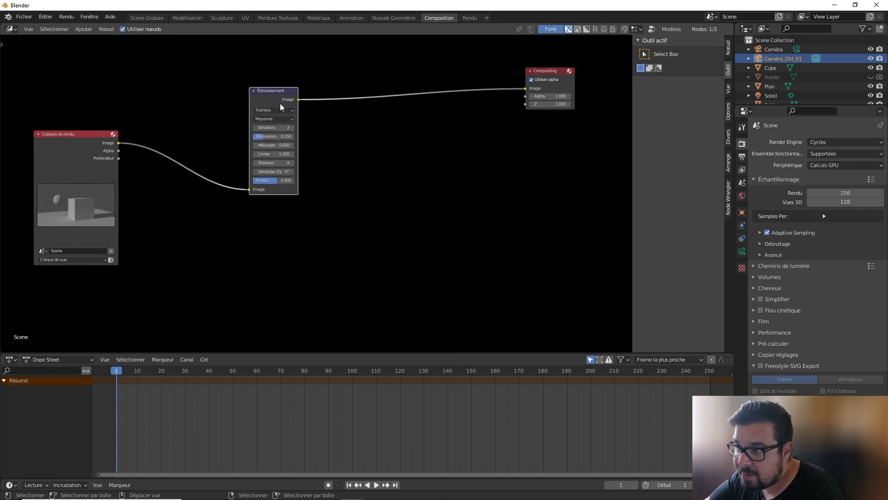
# Configure the Éblouissement node with the Brouillard luminescent type, Haute quality and a Mélanger value of 1
pyautogui.click(284, 111)
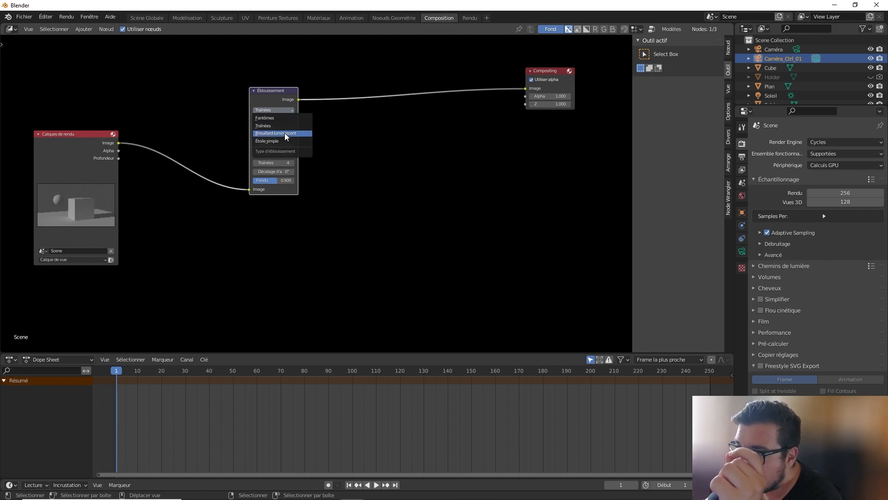
pyautogui.click(285, 132)
pyautogui.click(284, 119)
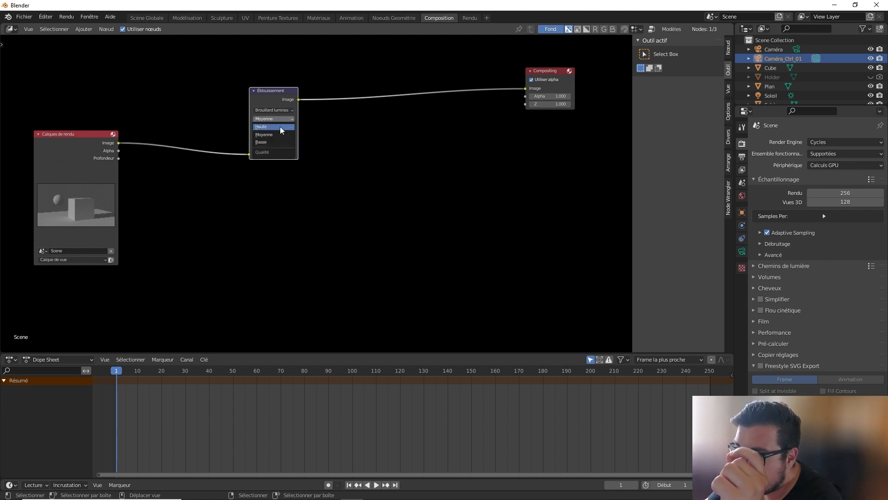
pyautogui.click(281, 127)
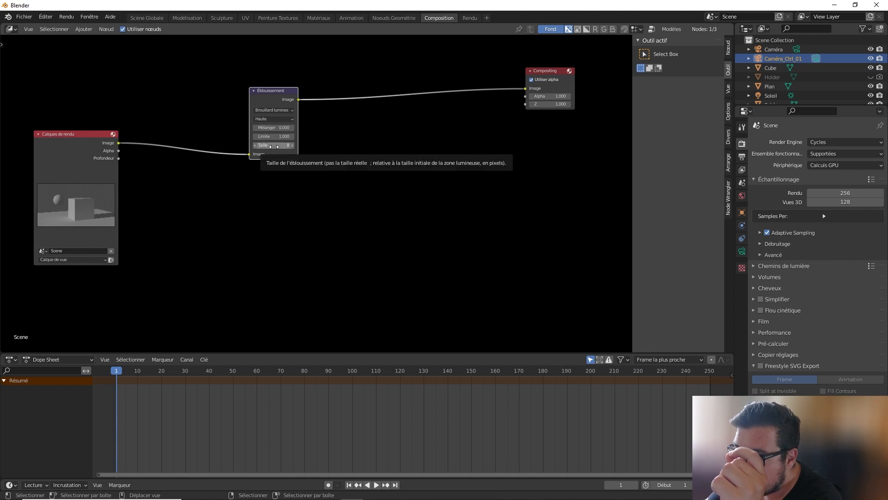
pyautogui.click(281, 128)
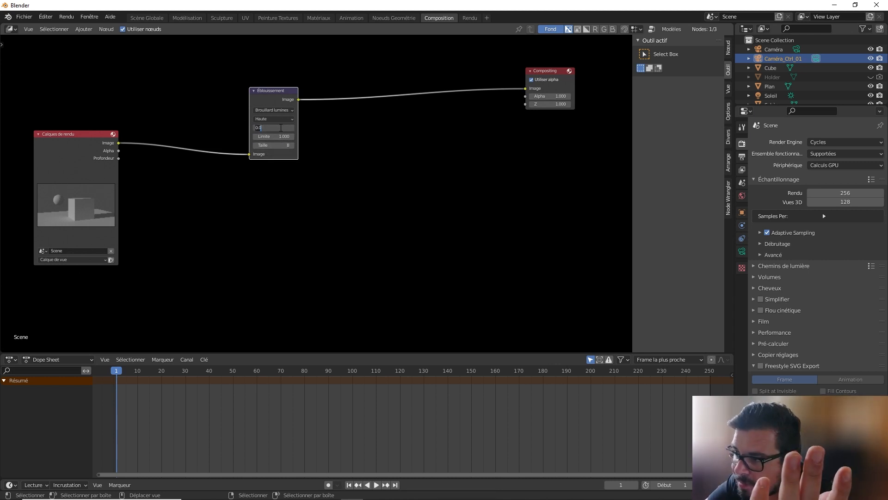
pyautogui.write('1')
pyautogui.press('Return')
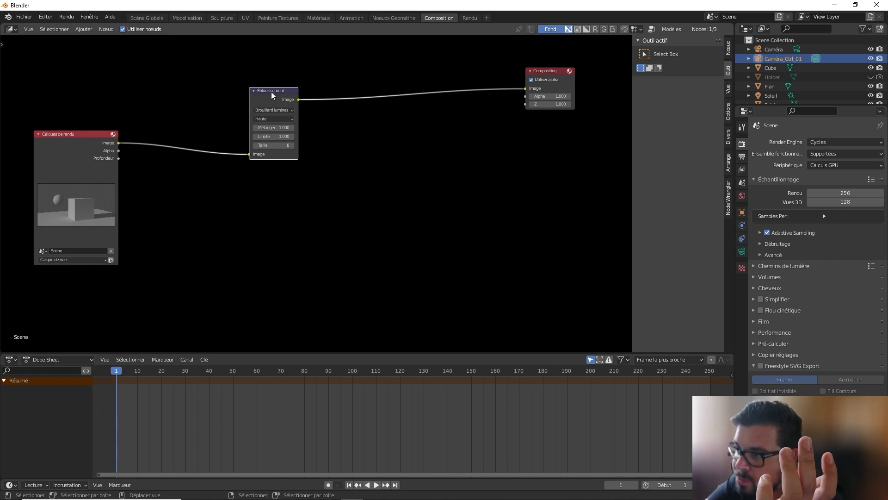
# Insert a Denoise filter node on the link between Calques de rendu and Éblouissement
pyautogui.moveTo(272, 96); pyautogui.dragTo(258, 100)
pyautogui.hotkey('shift', 'a')
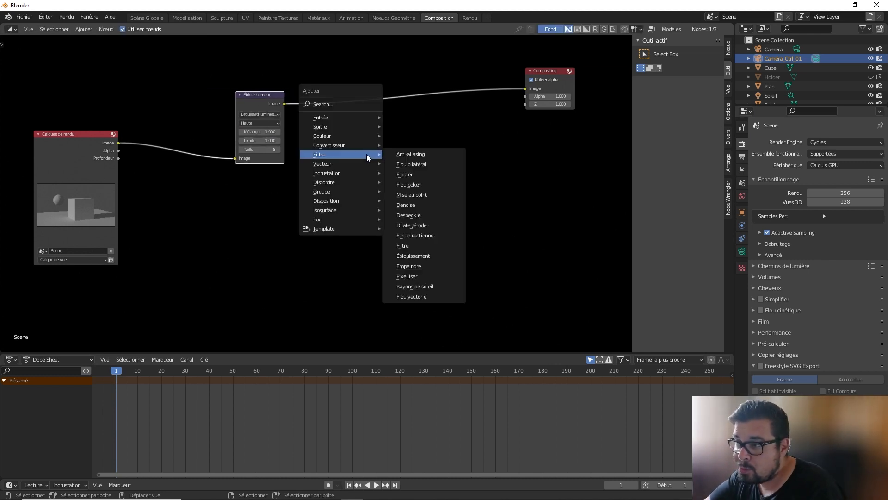
pyautogui.click(406, 205)
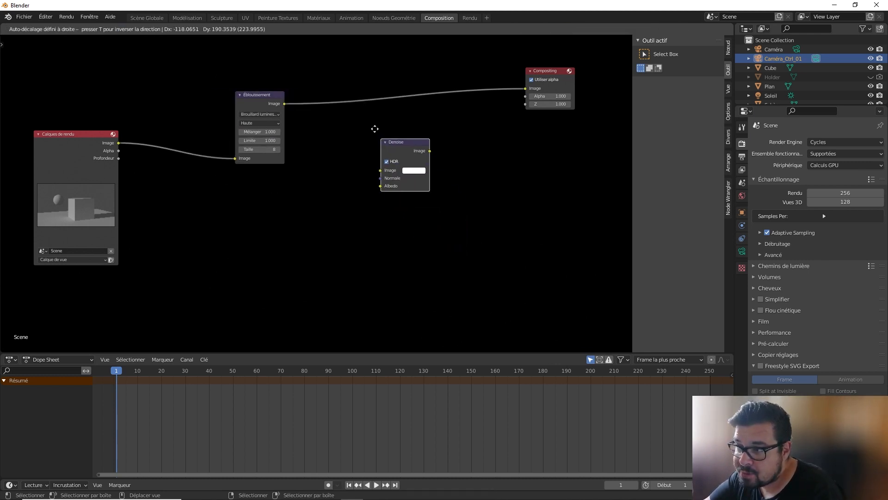
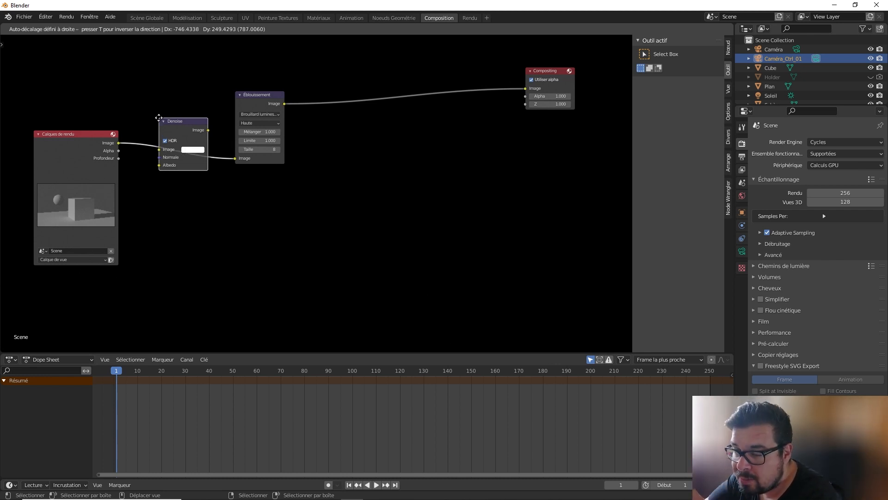
pyautogui.click(157, 118)
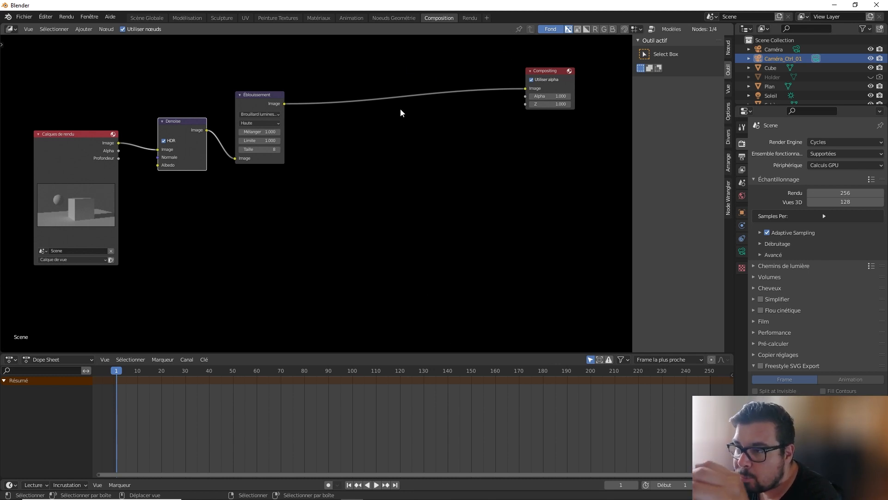
# Space out the Éblouissement, Denoise and Calques de rendu nodes so that their links are easier to read
pyautogui.moveTo(260, 102); pyautogui.dragTo(268, 102)
pyautogui.moveTo(194, 128); pyautogui.dragTo(183, 137)
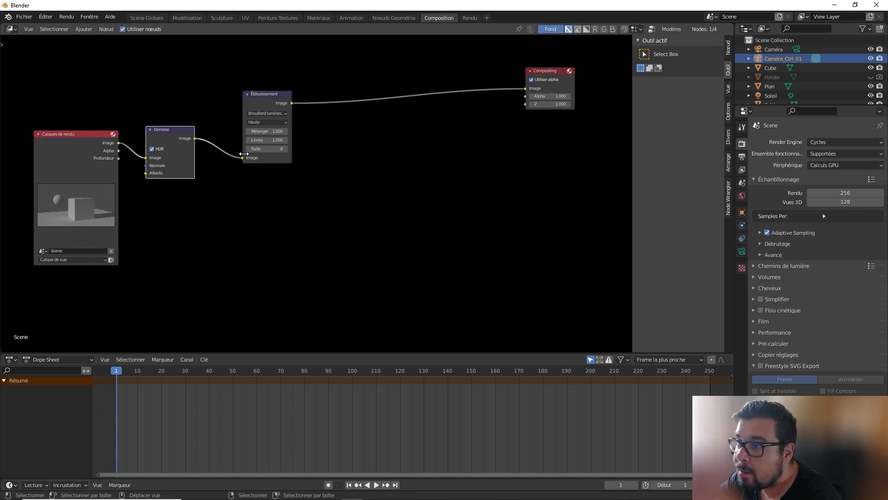
pyautogui.hotkey('shift', 'a')
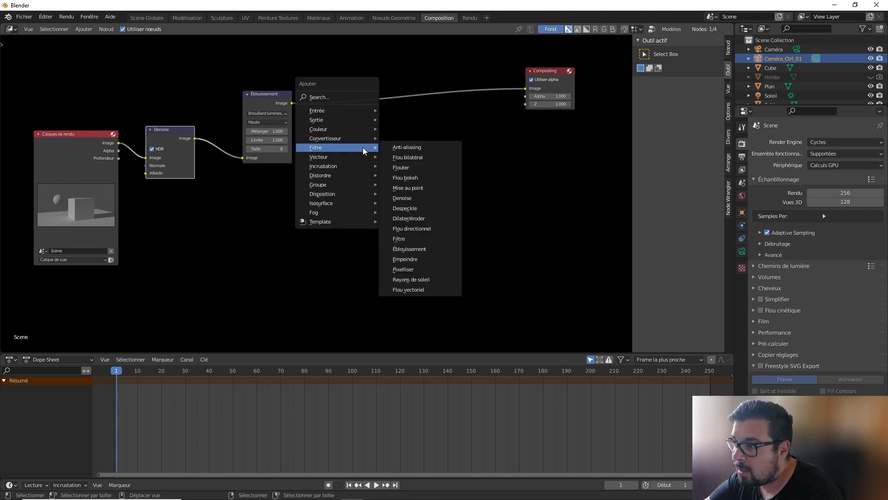
pyautogui.moveTo(351, 171)
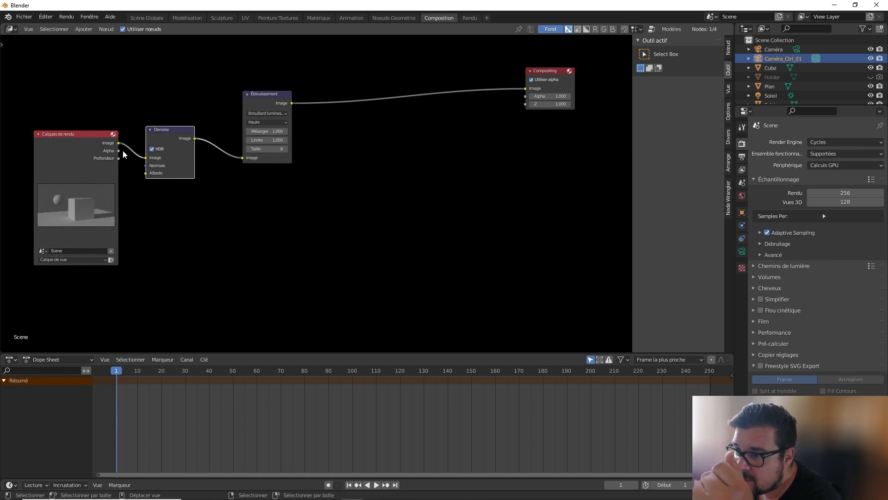
pyautogui.moveTo(93, 140); pyautogui.dragTo(80, 172)
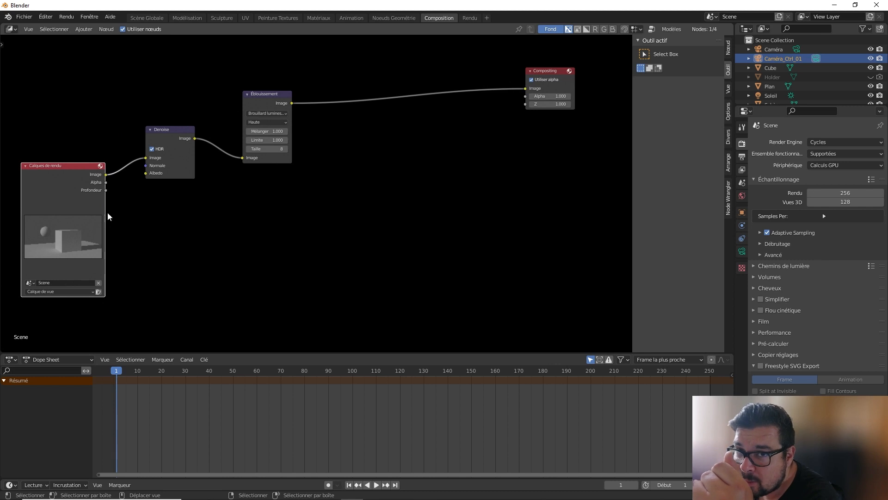
# Enable the Brouillard, Normale, Vecteur, UV and Denoising Data passes for the view layer
pyautogui.click(743, 182)
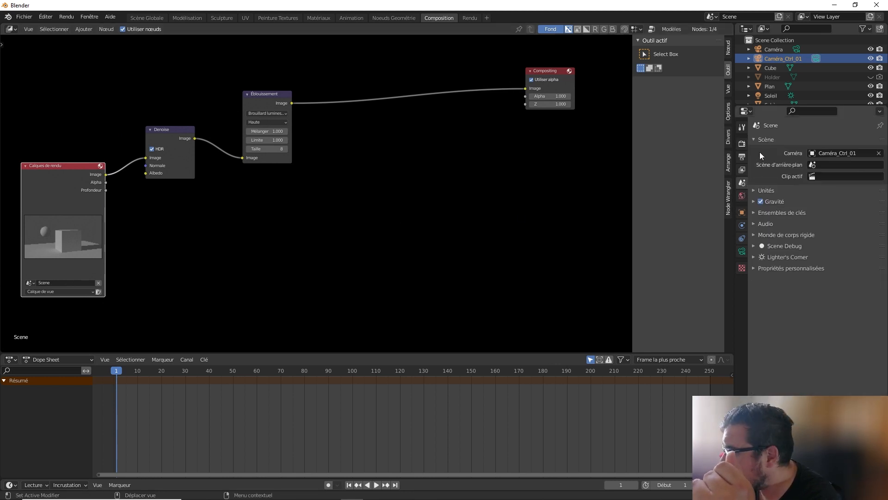
pyautogui.click(743, 157)
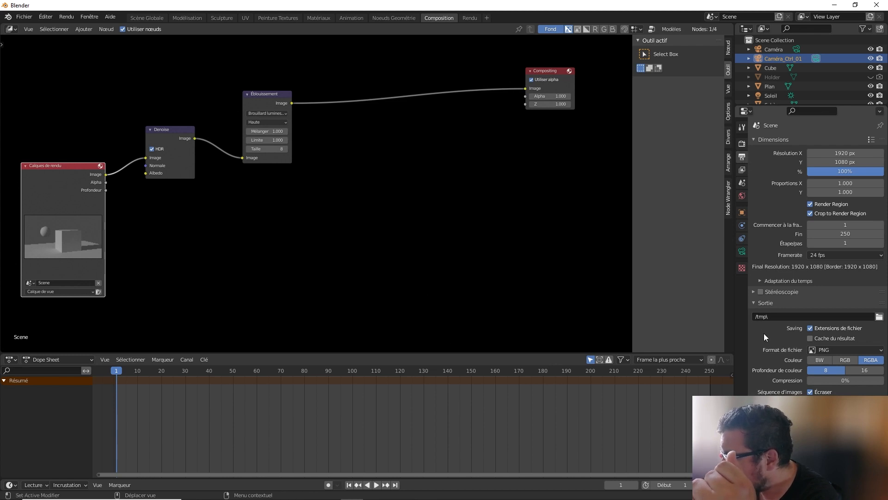
pyautogui.click(742, 169)
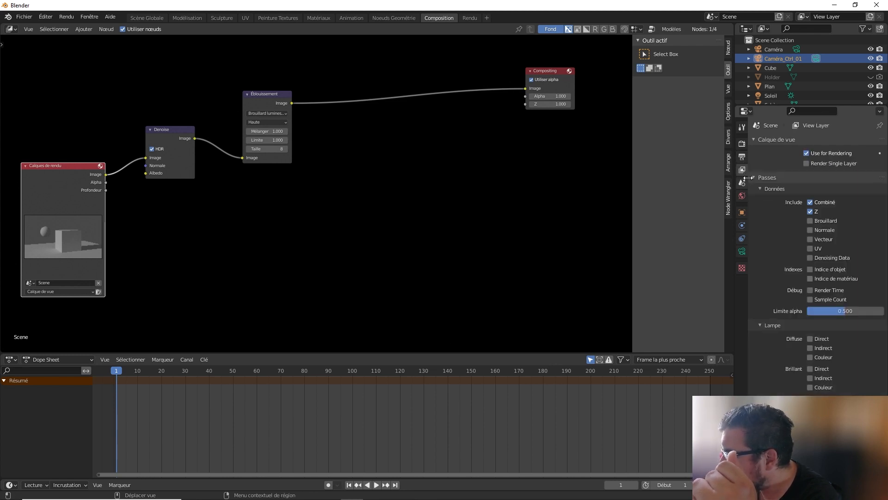
pyautogui.click(810, 220)
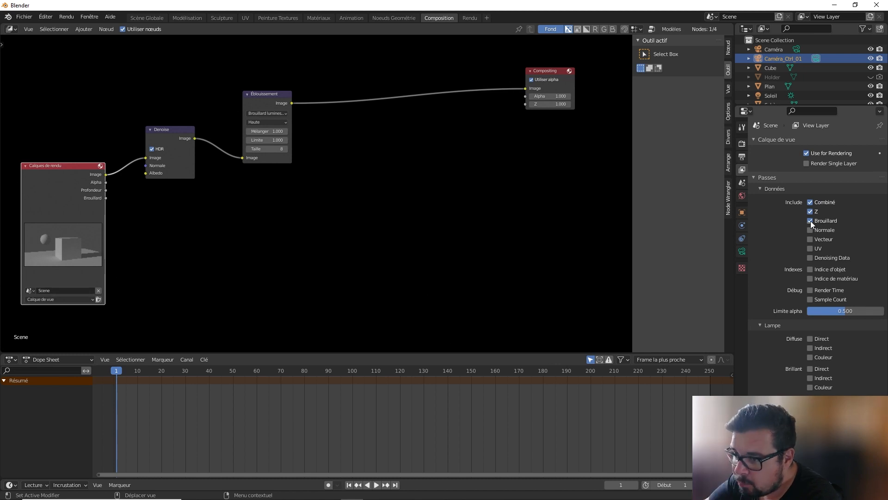
pyautogui.click(810, 230)
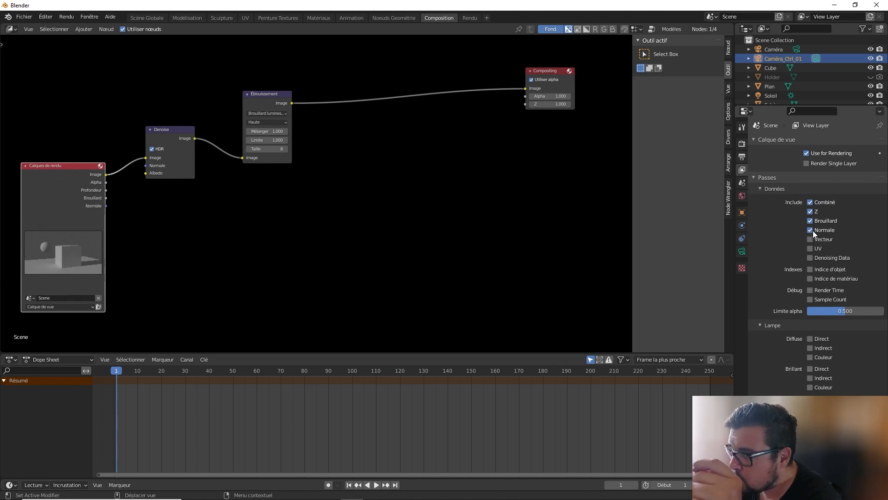
pyautogui.click(814, 241)
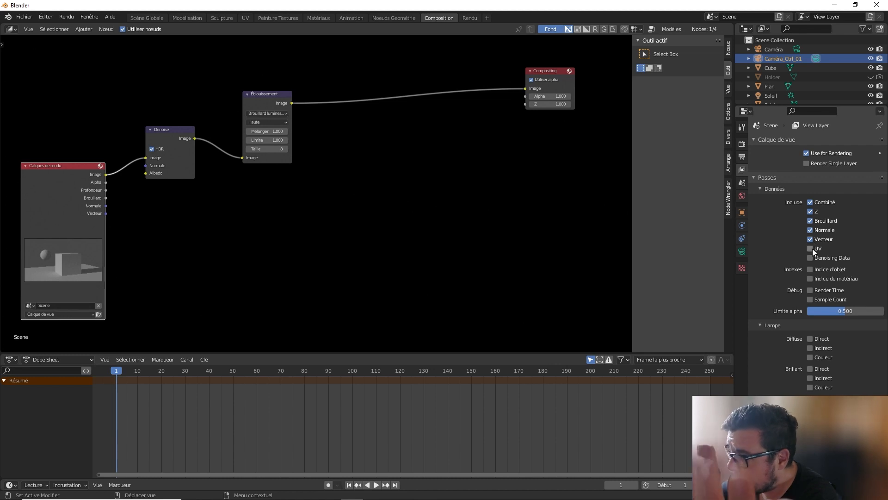
pyautogui.click(812, 250)
pyautogui.click(811, 258)
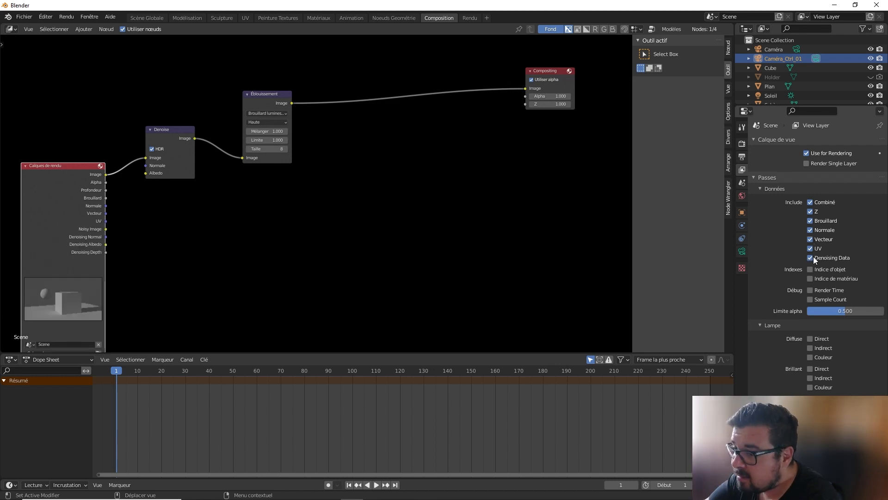
# Enable the Indice d'objet and Indice de matériau passes along with the Render Time and Sample Count debug passes
pyautogui.click(810, 270)
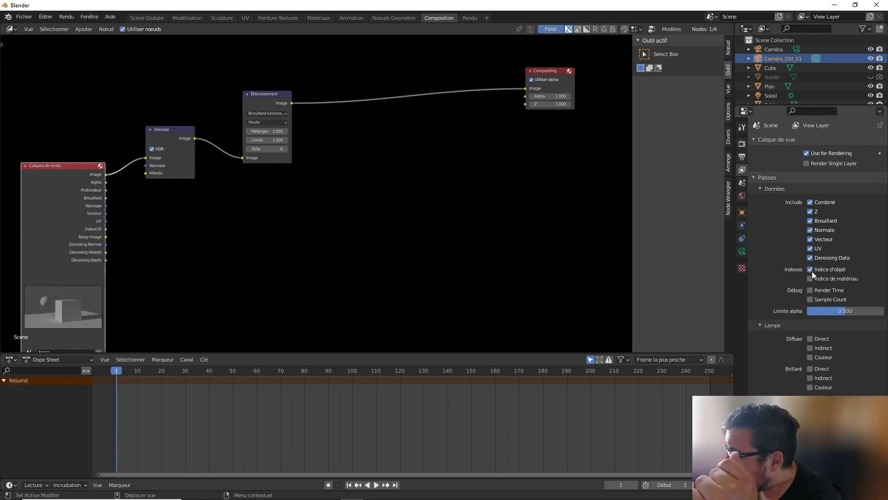
pyautogui.click(811, 279)
pyautogui.click(810, 291)
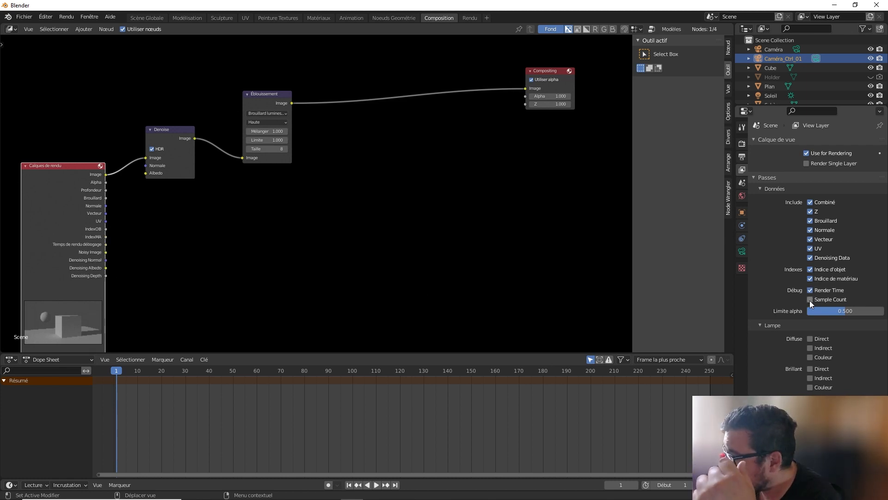
pyautogui.click(811, 299)
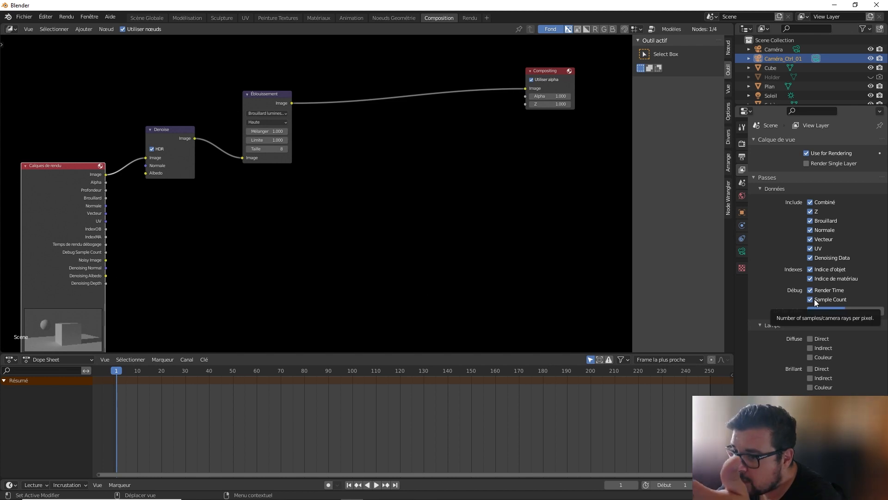
# Enable the Direct, Indirect and Couleur light passes for both Diffuse and Brillant
pyautogui.scroll(-3, 819, 281)
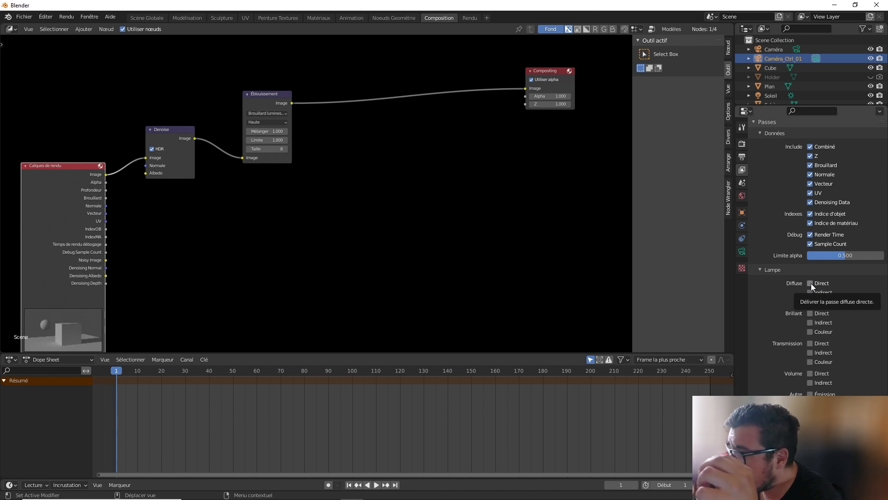
pyautogui.click(810, 283)
pyautogui.click(811, 292)
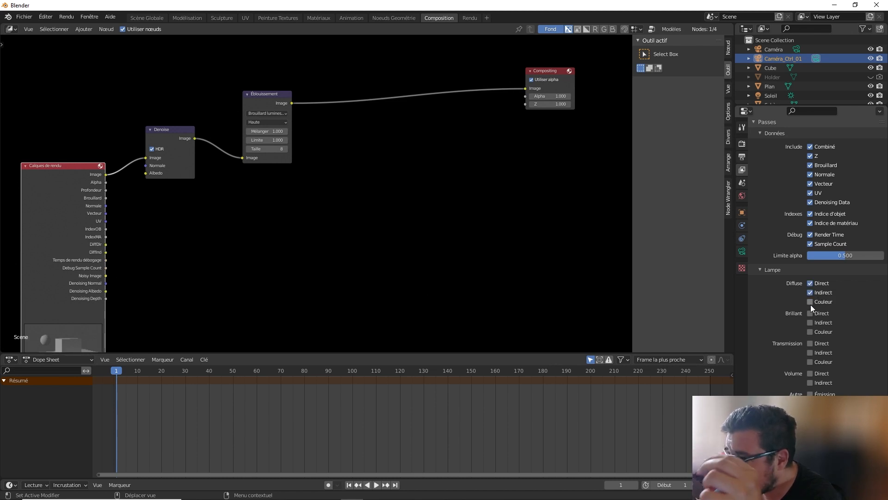
pyautogui.click(811, 303)
pyautogui.click(809, 313)
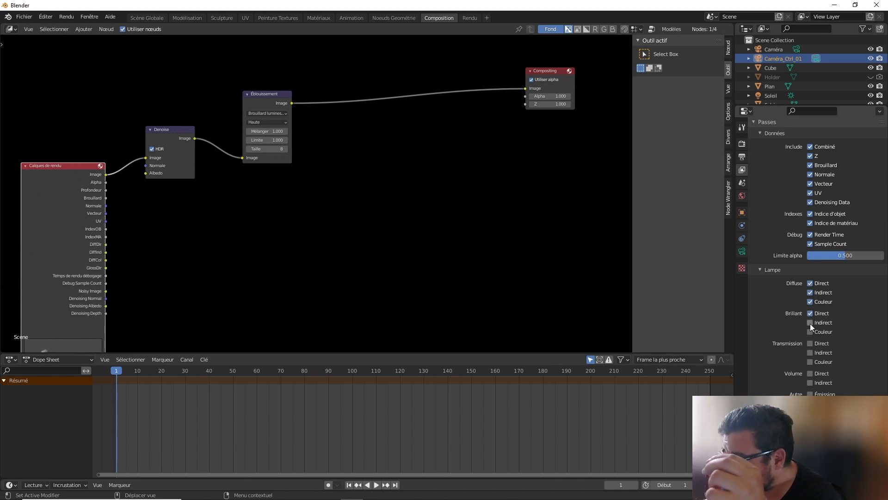
pyautogui.click(810, 323)
pyautogui.click(810, 331)
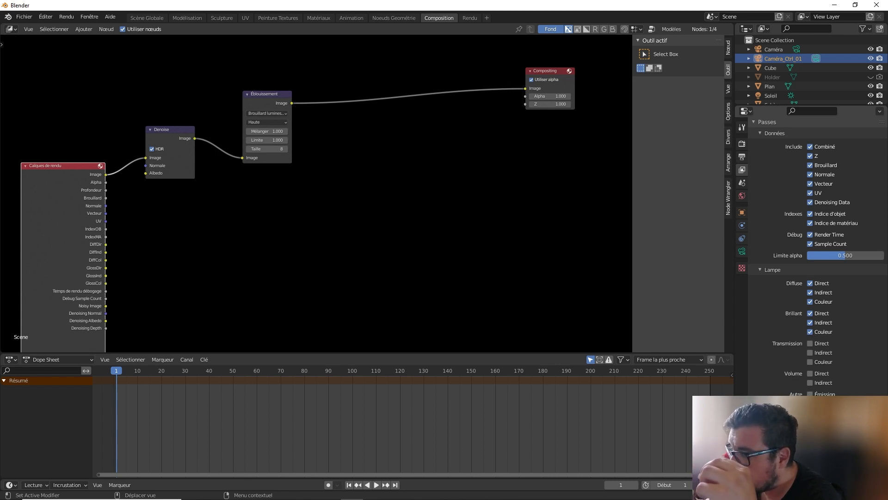
# Delete the Denoise, Éblouissement and Compositing nodes, and reposition the Calques de rendu node to show all its outputs
pyautogui.click(142, 135)
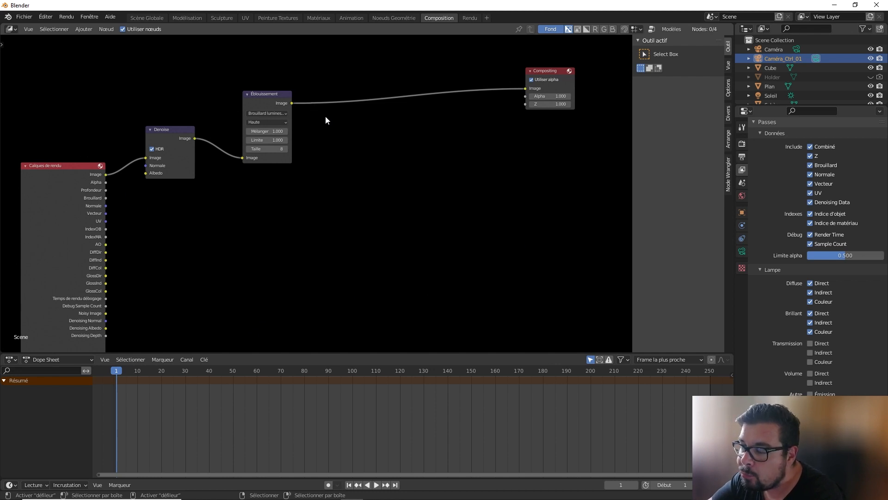
pyautogui.moveTo(592, 58); pyautogui.dragTo(132, 211)
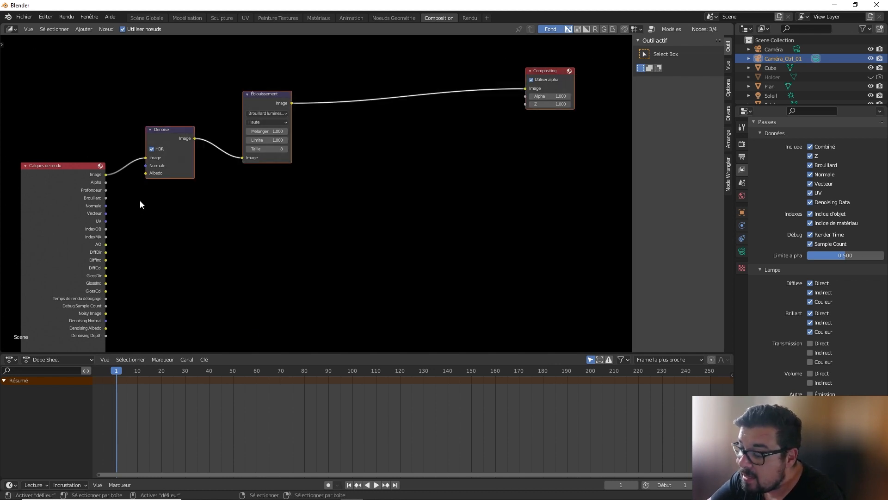
pyautogui.press('x')
pyautogui.moveTo(101, 162); pyautogui.dragTo(169, 112)
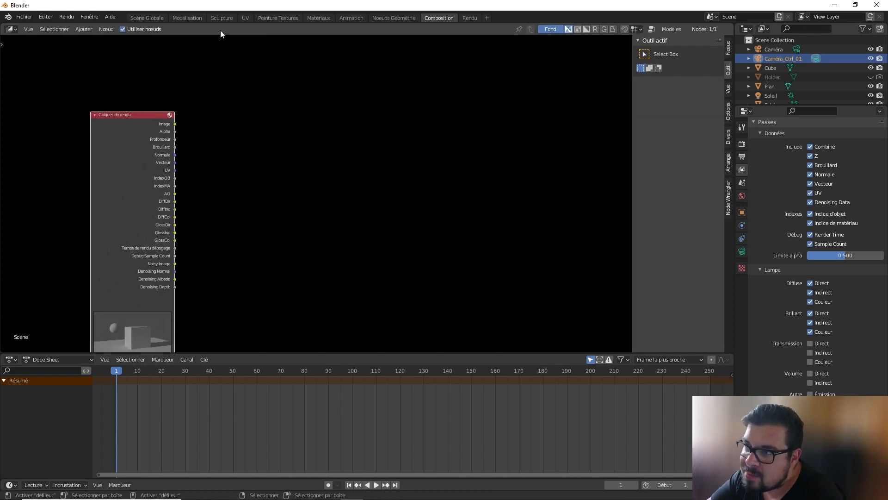
# Delete the cube, plane, sun and sphere from the 3D scene in the Scène Globale workspace
pyautogui.click(145, 19)
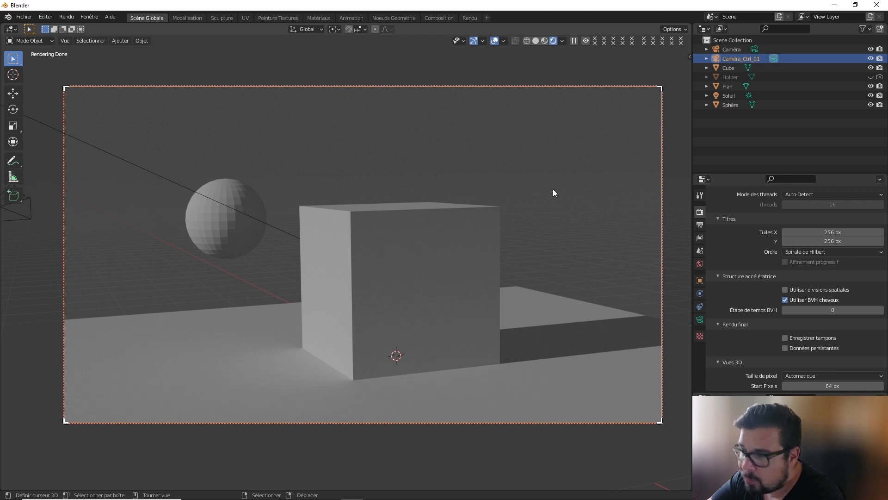
pyautogui.press('n')
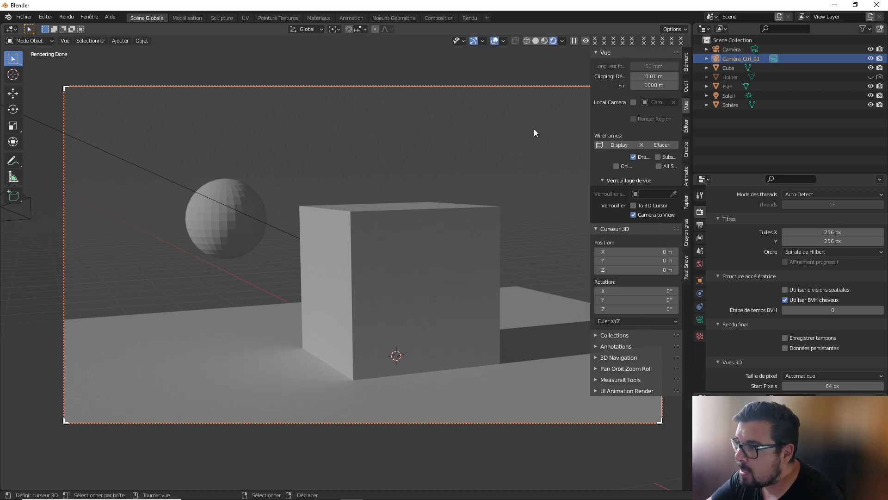
pyautogui.press('n')
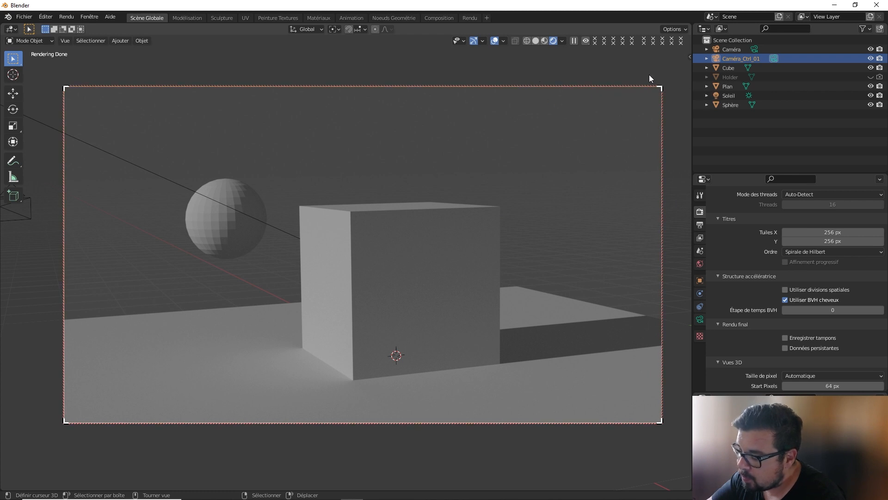
pyautogui.press('KP_0')
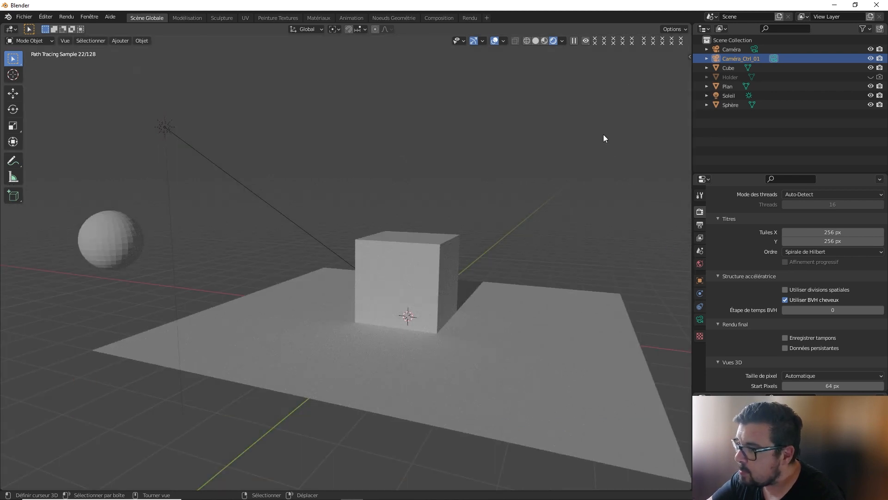
pyautogui.moveTo(653, 143); pyautogui.dragTo(42, 381)
pyautogui.press('x')
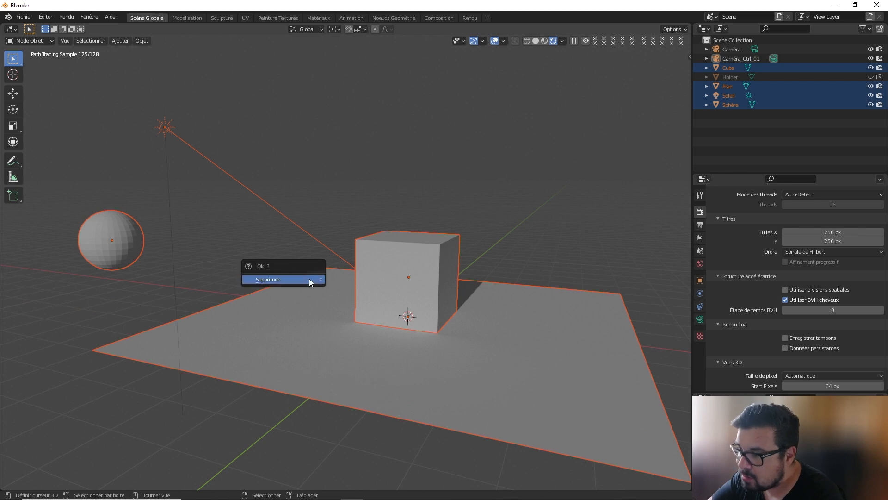
pyautogui.click(309, 279)
pyautogui.hotkey('shift', 'a')
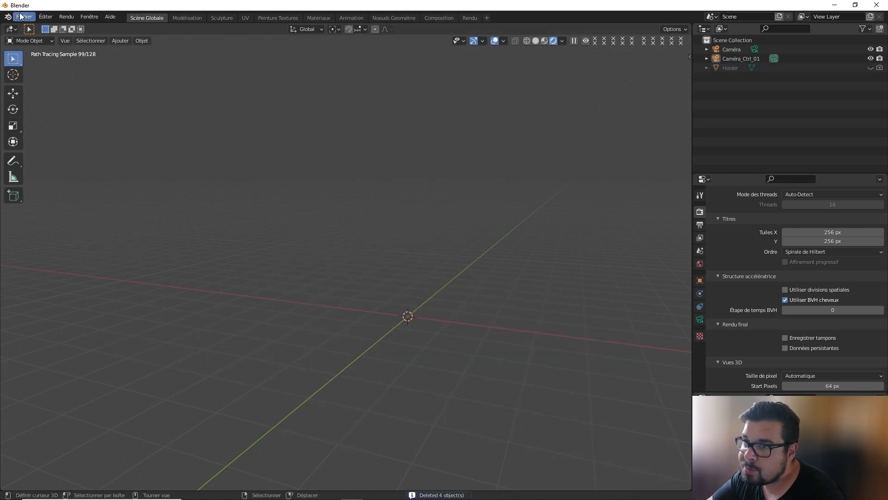
# Import the FBX model FullBody+Clothes.fbx from the Perso Féminin folder on drive E
pyautogui.click(20, 16)
pyautogui.moveTo(65, 141)
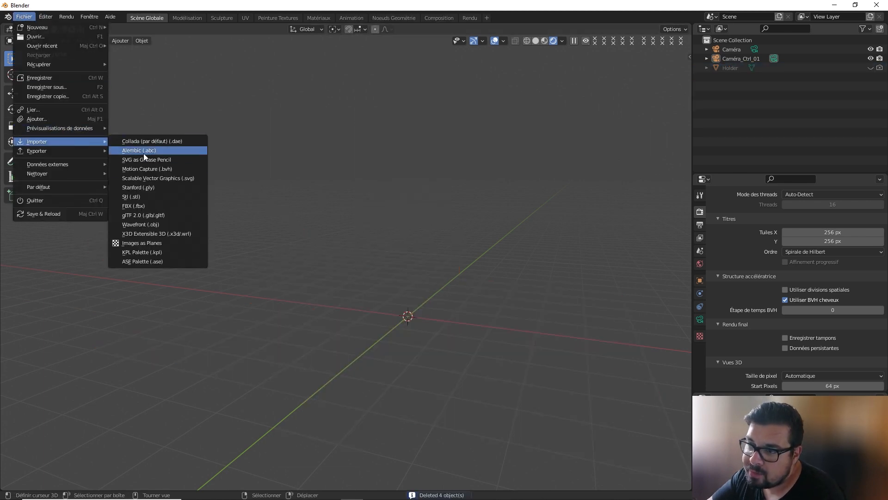
pyautogui.click(167, 205)
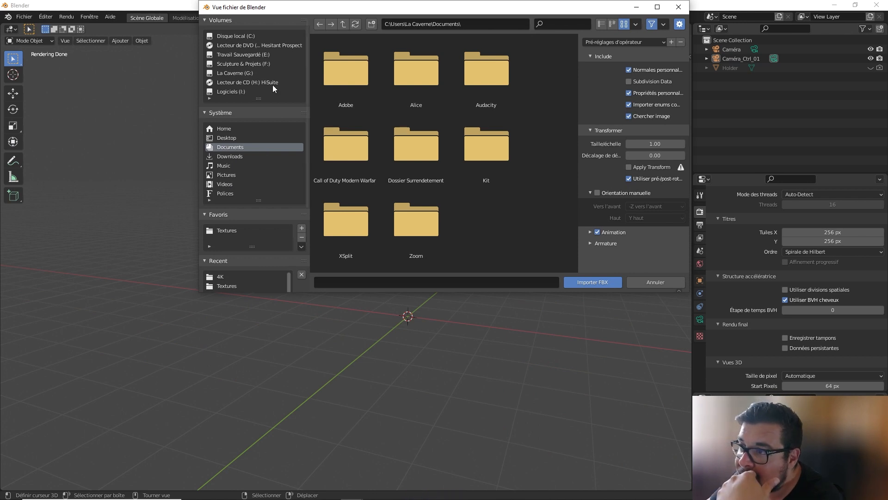
pyautogui.click(259, 55)
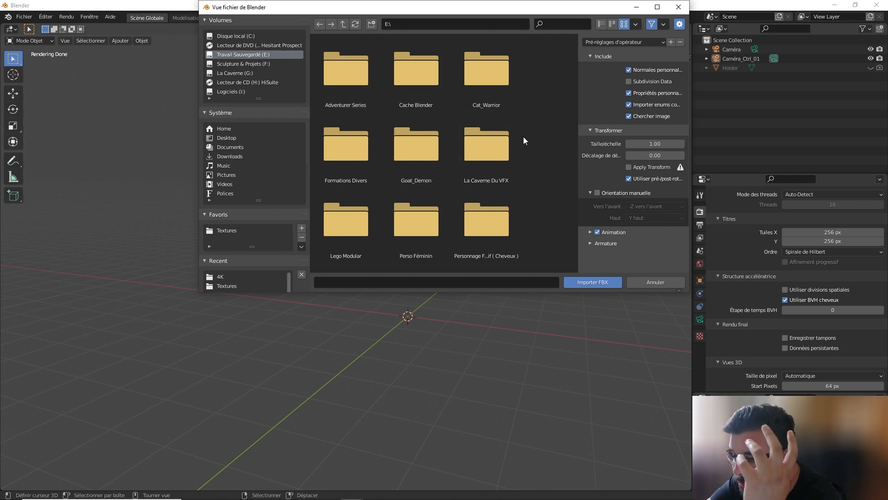
pyautogui.scroll(-3, 519, 149)
pyautogui.scroll(-1, 518, 151)
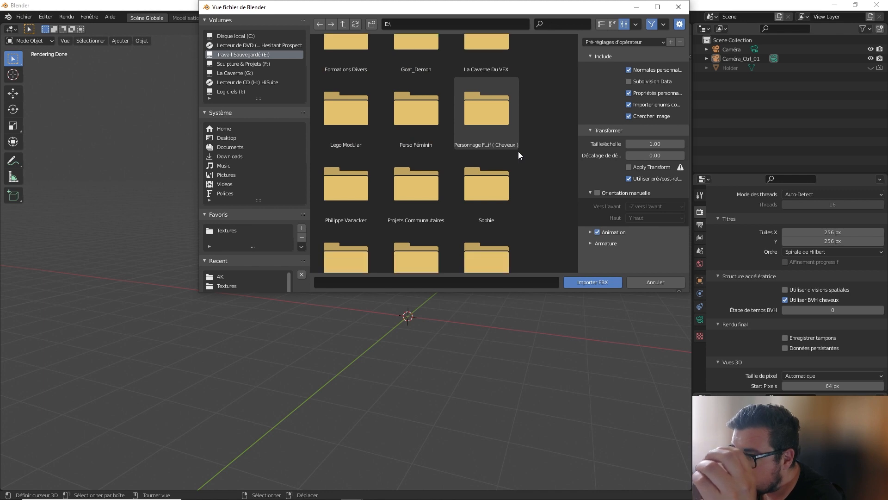
pyautogui.scroll(-2, 518, 151)
pyautogui.scroll(-1, 518, 155)
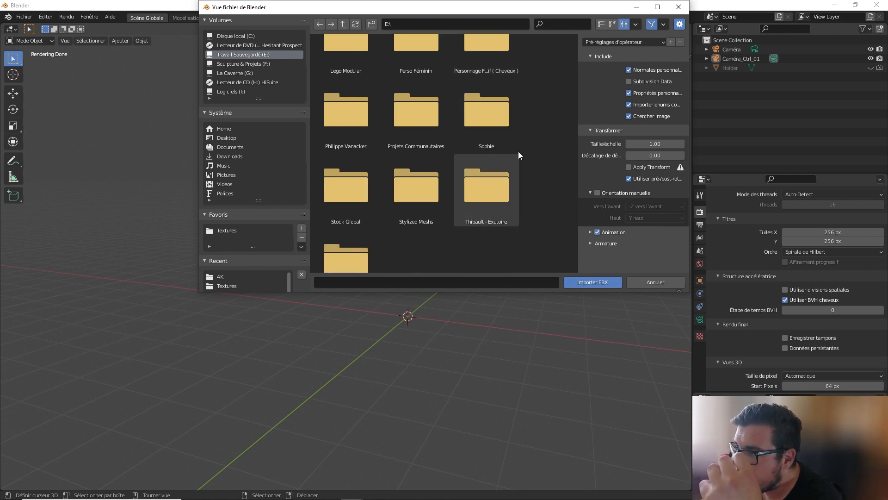
pyautogui.scroll(1, 518, 151)
pyautogui.doubleClick(422, 74)
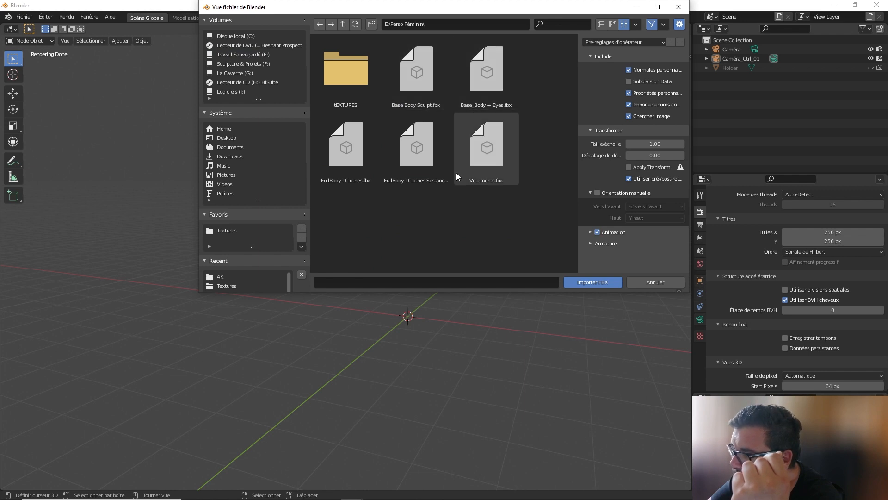
pyautogui.doubleClick(357, 142)
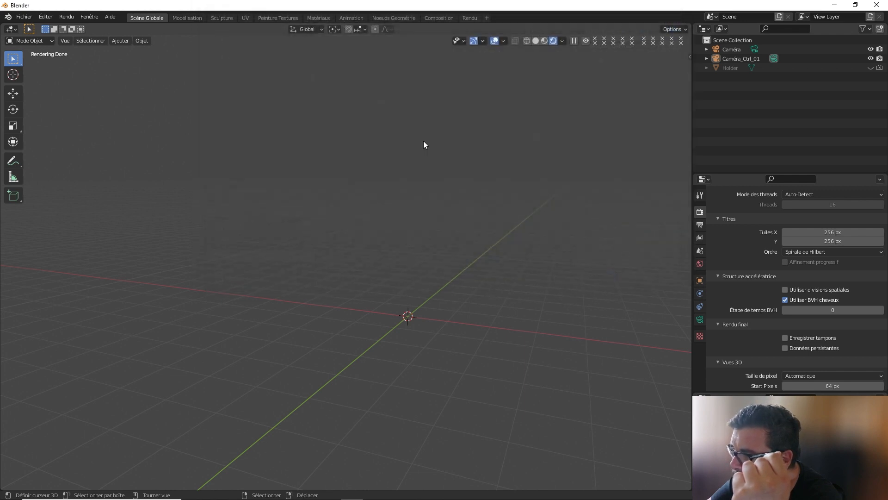
# Move the imported character up along the Z axis in front view so its feet sit just above the world origin
pyautogui.press('KP_Decimal')
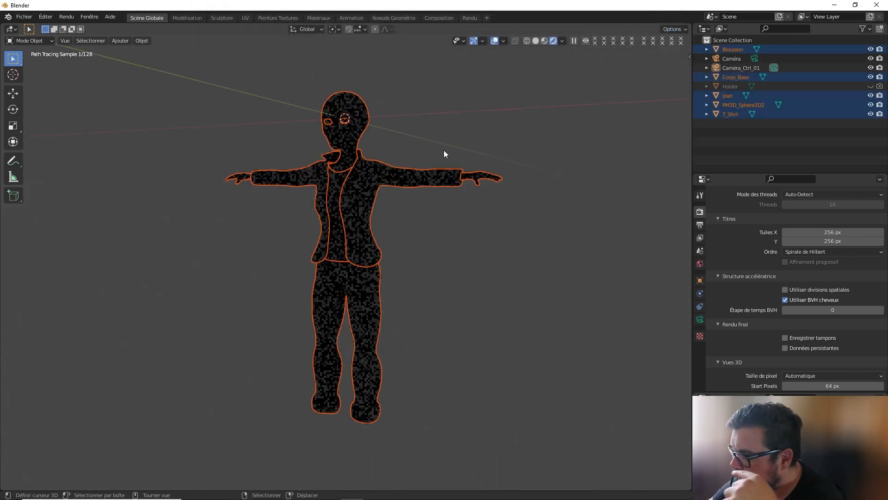
pyautogui.press('KP_1')
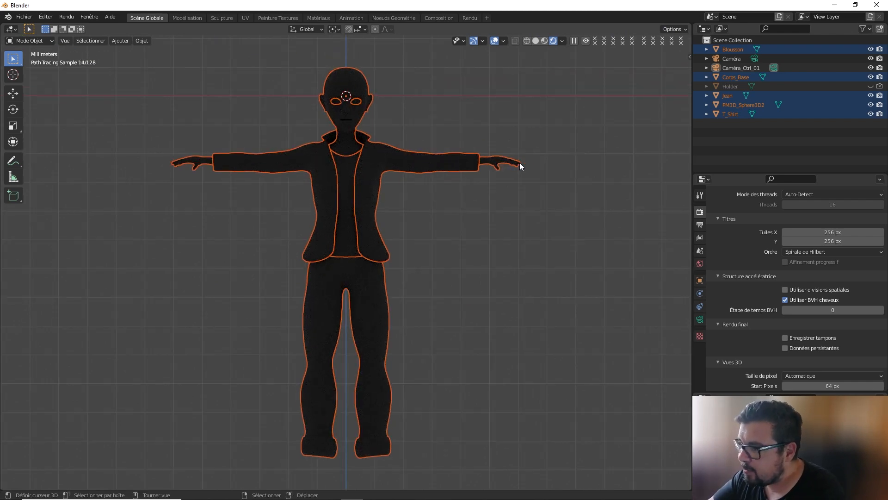
pyautogui.press('g')
pyautogui.press('z')
pyautogui.click(481, 276)
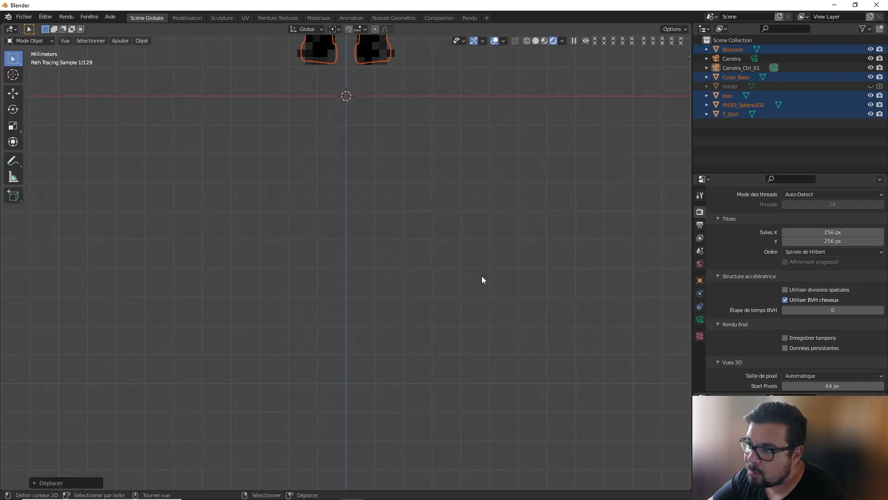
pyautogui.scroll(-3, 430, 201)
pyautogui.keyDown('shift'); pyautogui.scroll(3, 401, 224); pyautogui.keyUp('shift')
pyautogui.keyDown('shift'); pyautogui.moveTo(407, 222); pyautogui.dragTo(387, 315, button='middle'); pyautogui.keyUp('shift')
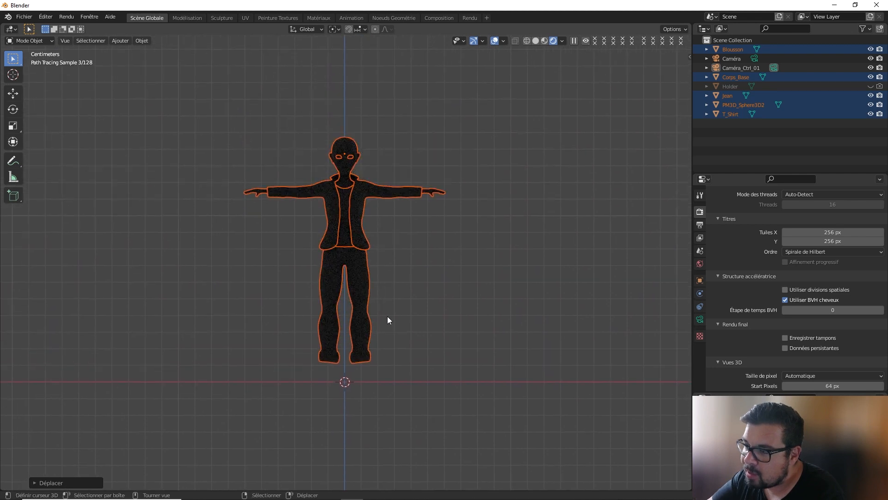
# Show the viewport in solid shading and select all scene objects with Corps_Base as the active object
pyautogui.click(535, 42)
pyautogui.press('a')
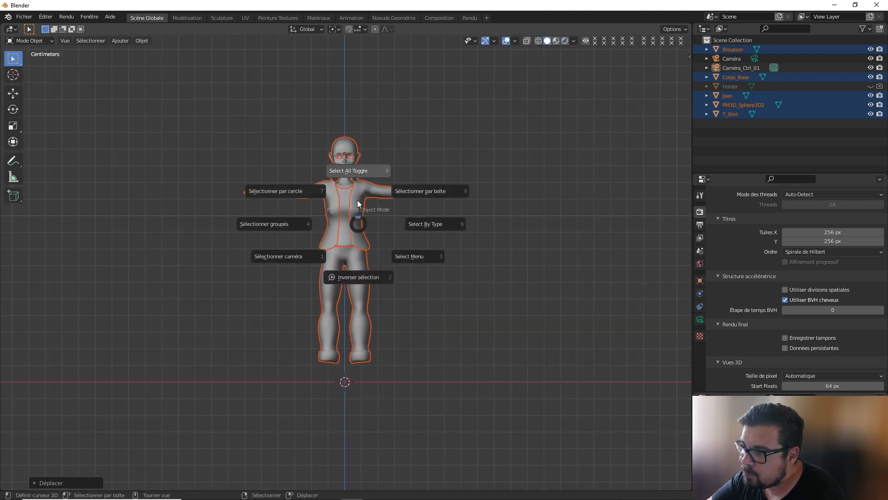
pyautogui.click(353, 167)
pyautogui.rightClick(354, 152)
pyautogui.keyDown('shift'); pyautogui.scroll(3, 353, 151); pyautogui.keyUp('shift')
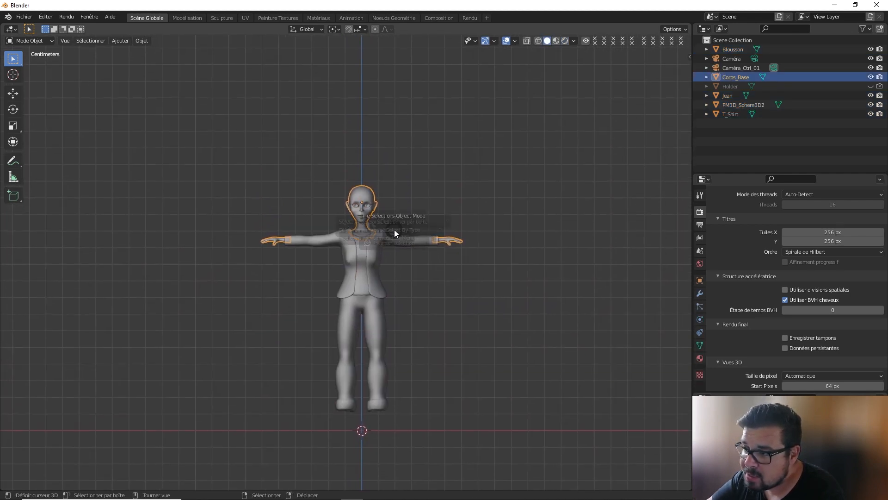
pyautogui.click(394, 229)
pyautogui.press('a')
pyautogui.click(393, 134)
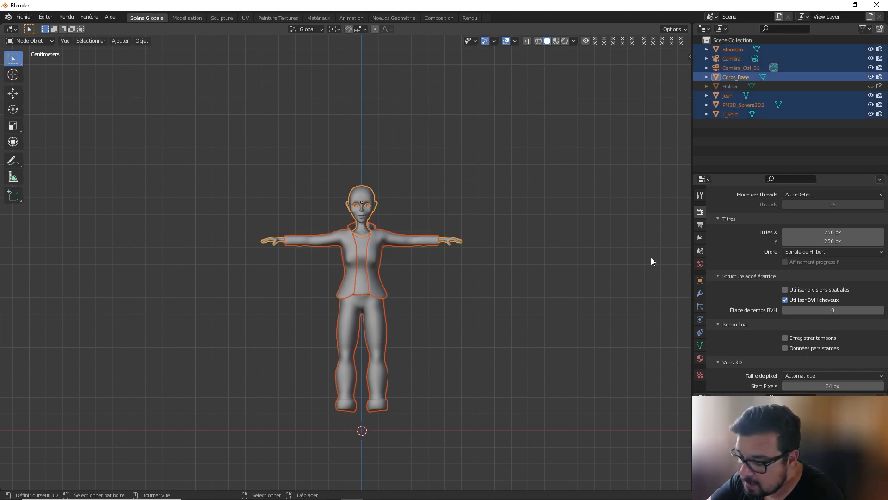
# Show the viewport sidebar and enable the Auto-Rig Pro, Auto-Rig Pro Tools and Proxy picker add-ons in the preferences
pyautogui.press('n')
pyautogui.hotkey('ctrl', ',')
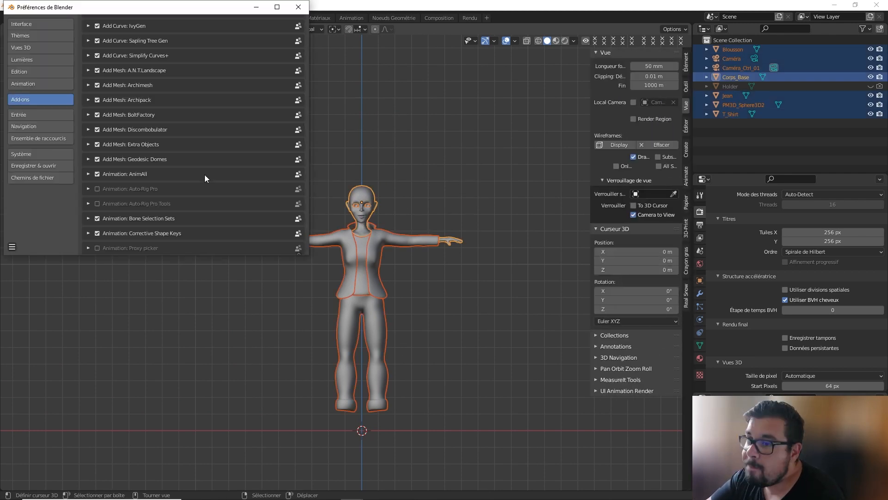
pyautogui.click(98, 189)
pyautogui.click(97, 204)
pyautogui.click(97, 248)
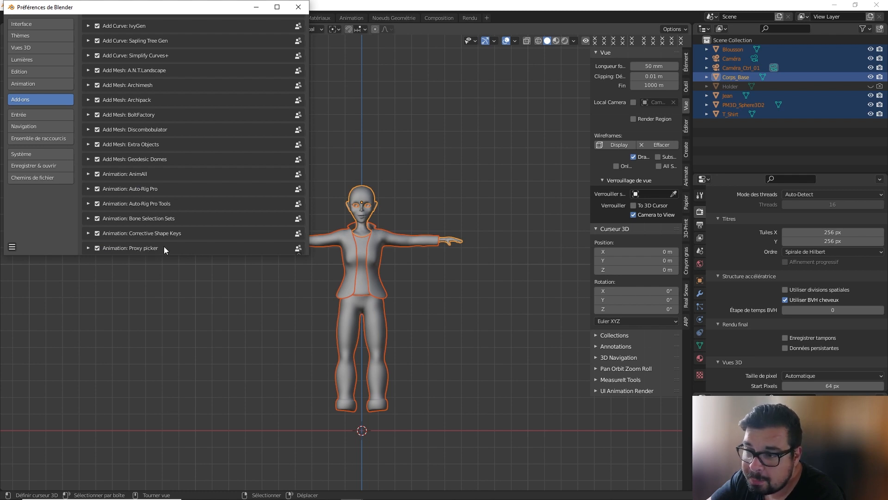
pyautogui.click(300, 7)
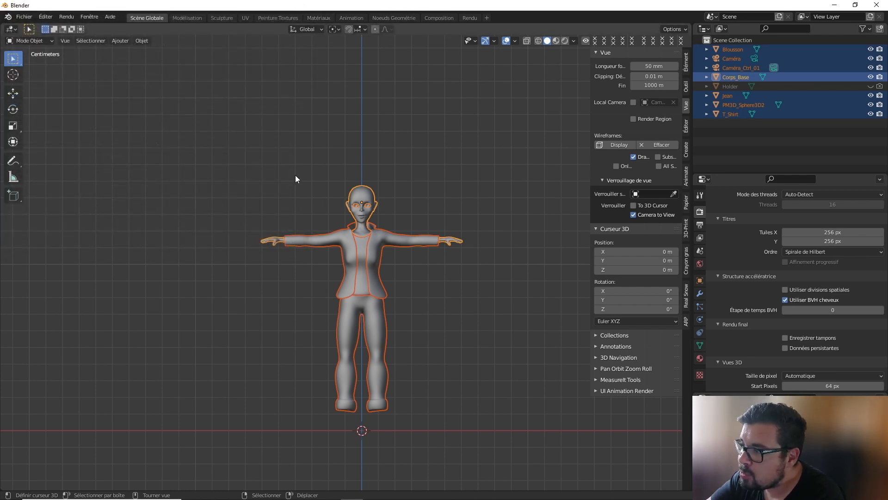
# Expand the Auto-Rig Pro: Smart tools and try to load all selected objects for rigging
pyautogui.click(686, 323)
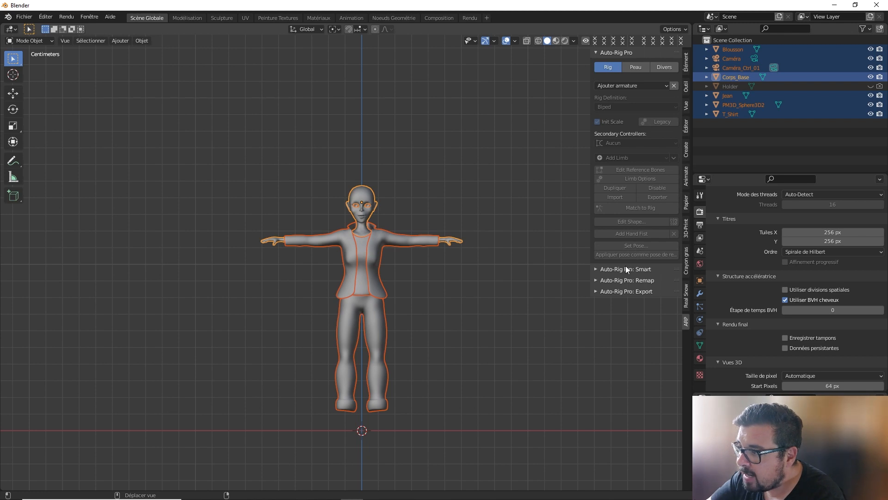
pyautogui.click(595, 268)
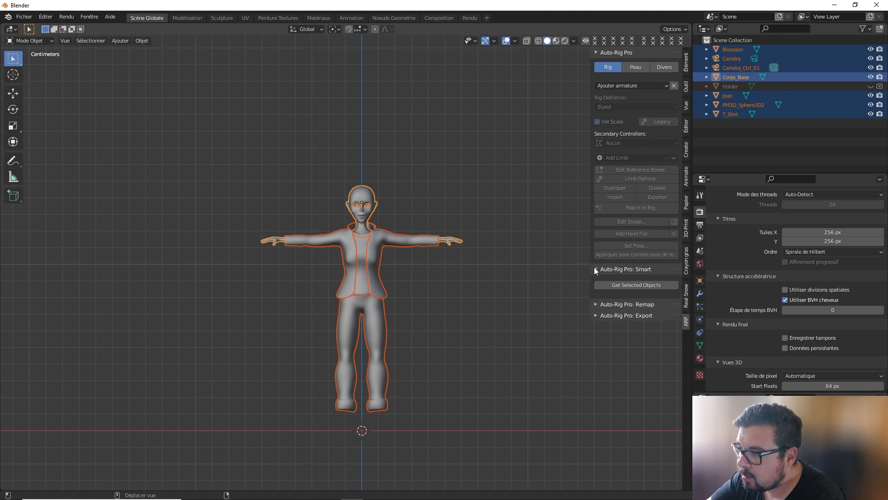
pyautogui.click(636, 285)
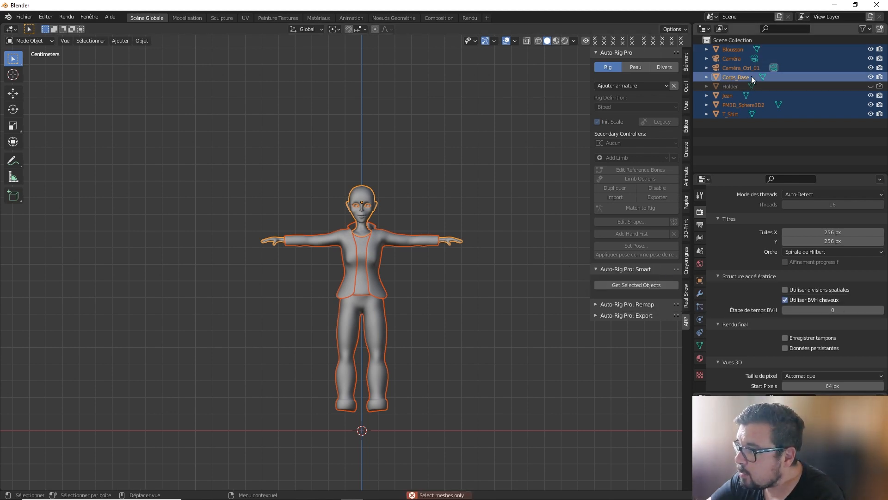
# Delete Caméra and Caméra_Ctrl_01 from the scene so only the character meshes remain
pyautogui.keyDown('ctrl'); pyautogui.click(745, 66); pyautogui.keyUp('ctrl')
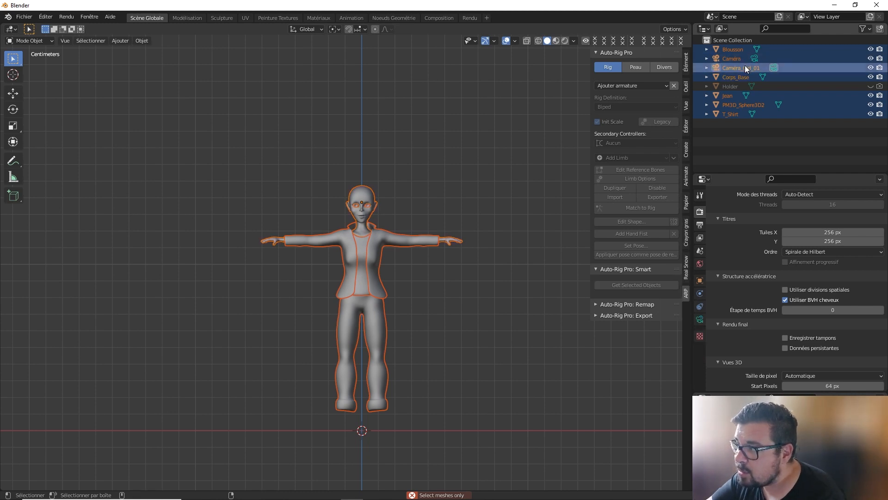
pyautogui.keyDown('ctrl'); pyautogui.click(741, 57); pyautogui.keyUp('ctrl')
pyautogui.press('Delete')
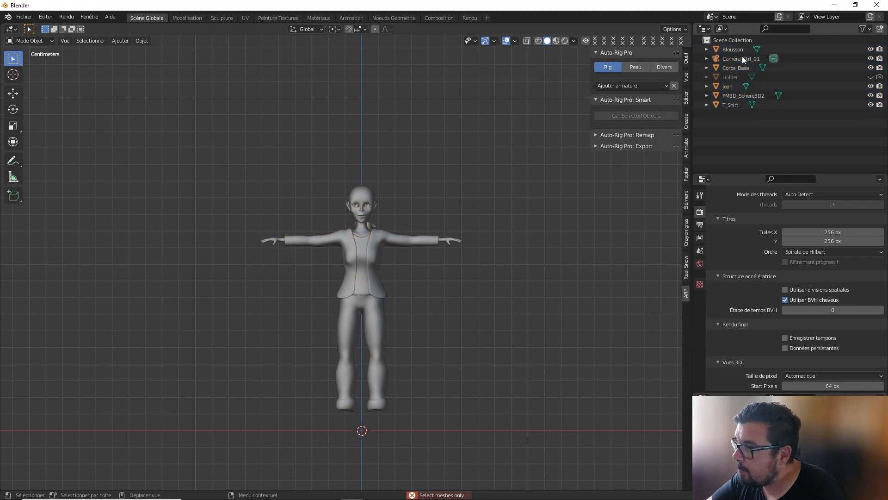
# Select all character meshes with Corps_Base active and load them into Auto-Rig Pro: Smart
pyautogui.press('a')
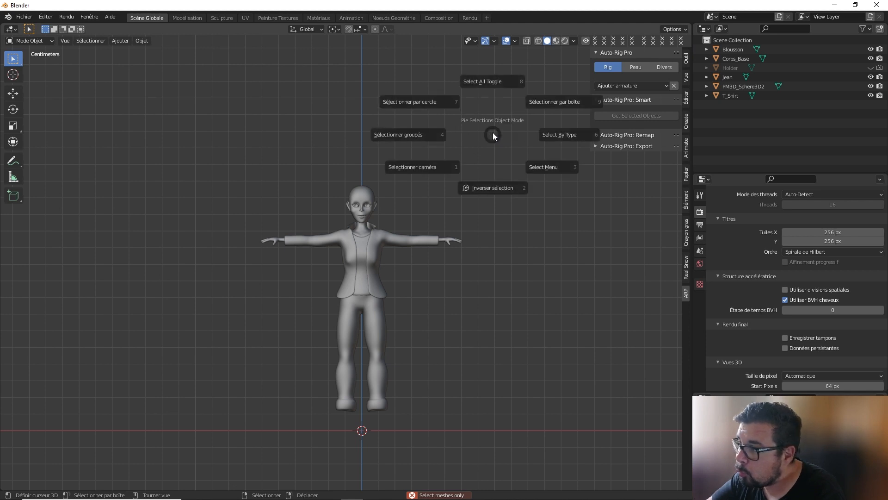
pyautogui.click(496, 74)
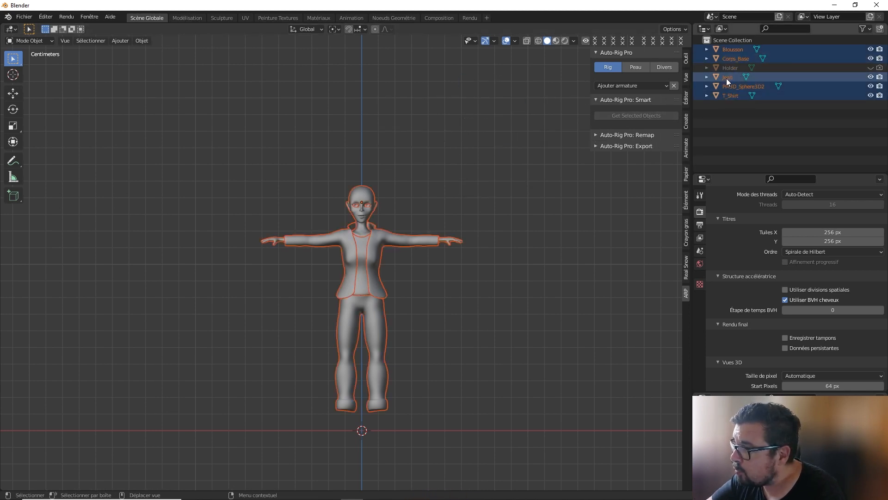
pyautogui.keyDown('ctrl'); pyautogui.click(738, 58); pyautogui.keyUp('ctrl')
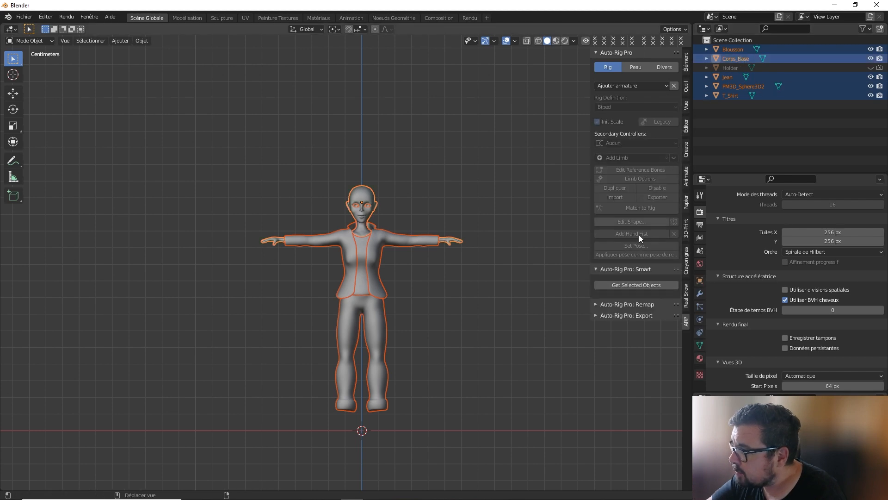
pyautogui.click(634, 285)
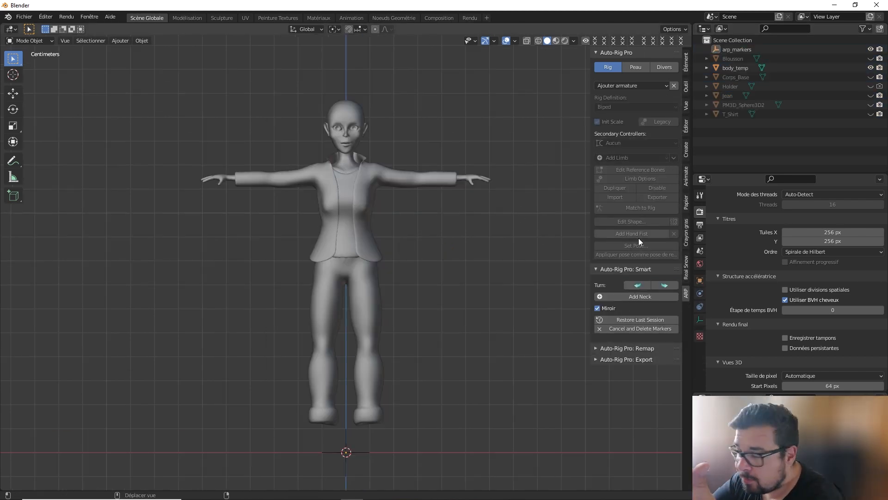
# Place the neck marker at the base of the character's neck and the chin marker just above it
pyautogui.click(640, 296)
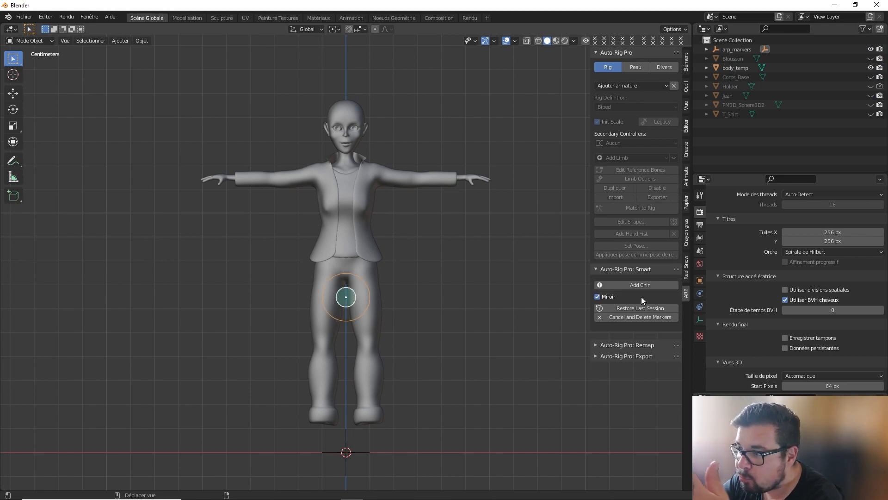
pyautogui.click(558, 162)
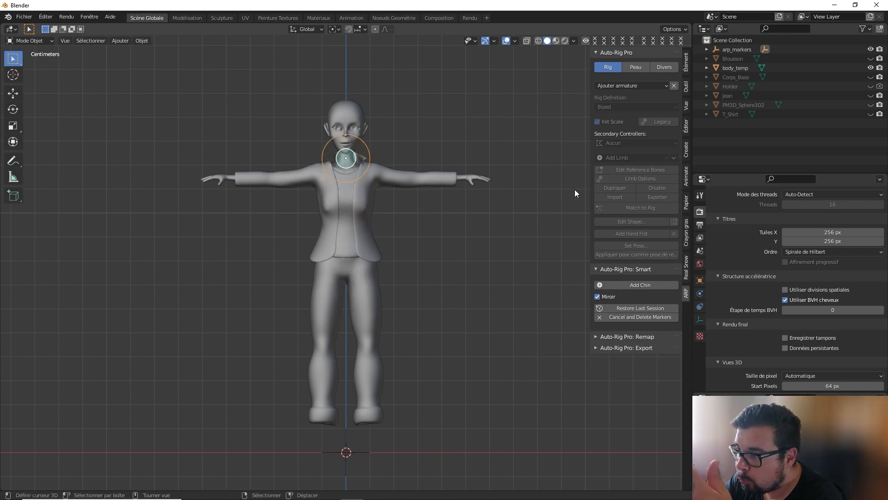
pyautogui.click(645, 286)
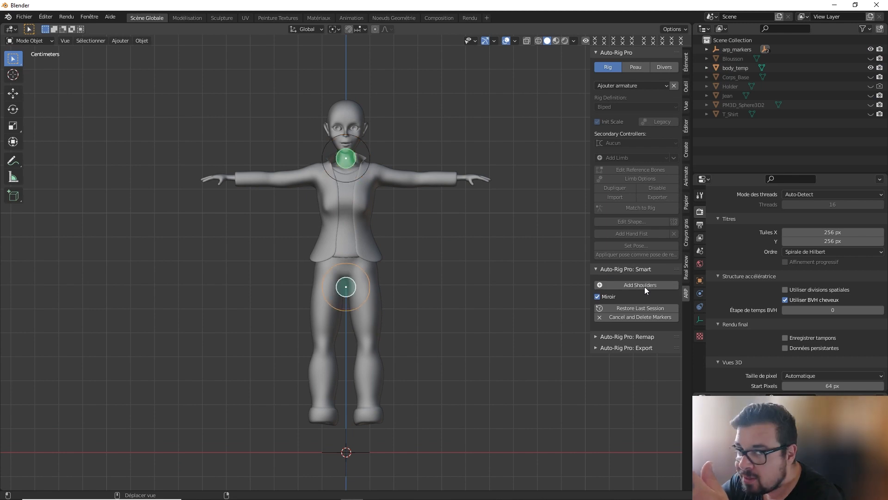
pyautogui.click(621, 149)
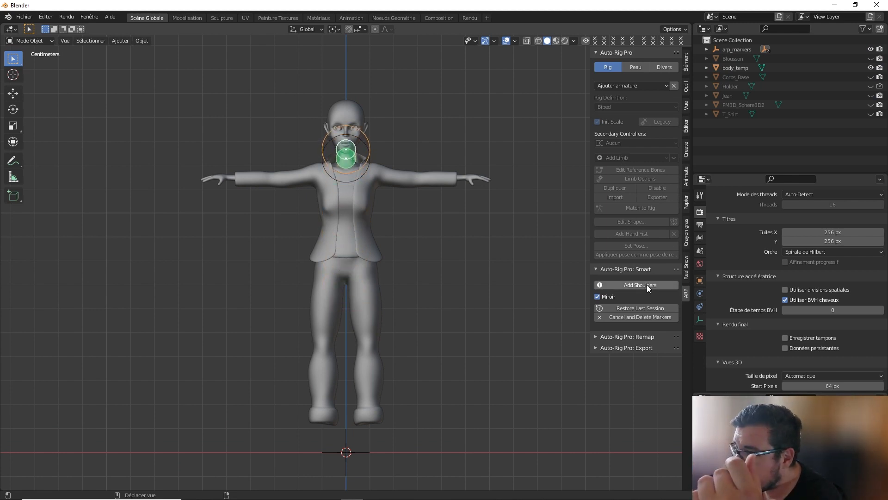
# Place the mirrored shoulder markers on the shoulder joints and the mirrored wrist markers on the wrists
pyautogui.click(647, 285)
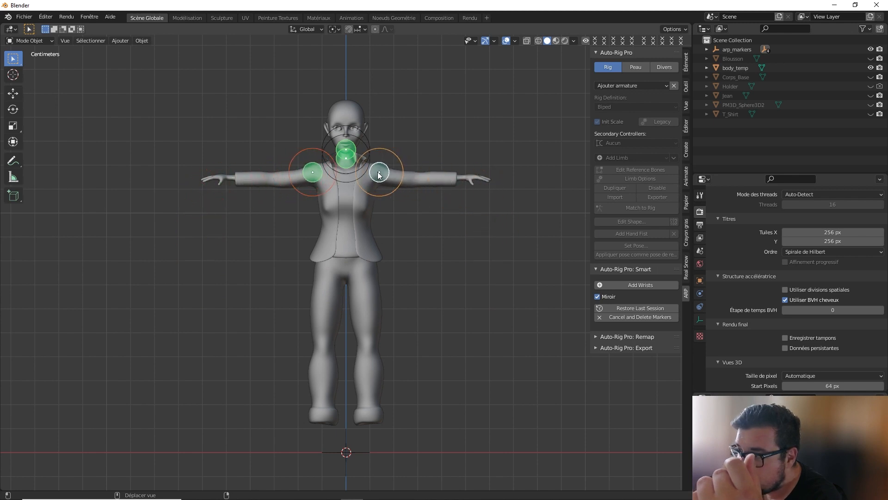
pyautogui.click(376, 172)
pyautogui.click(613, 285)
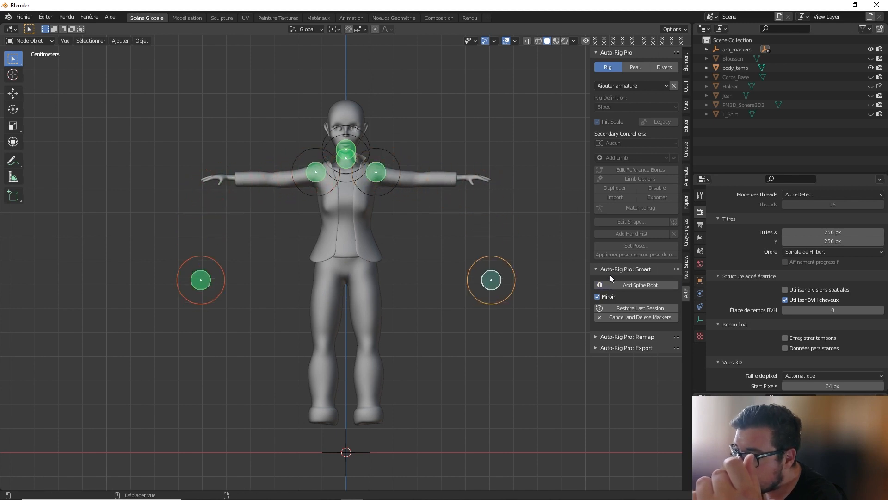
pyautogui.click(466, 177)
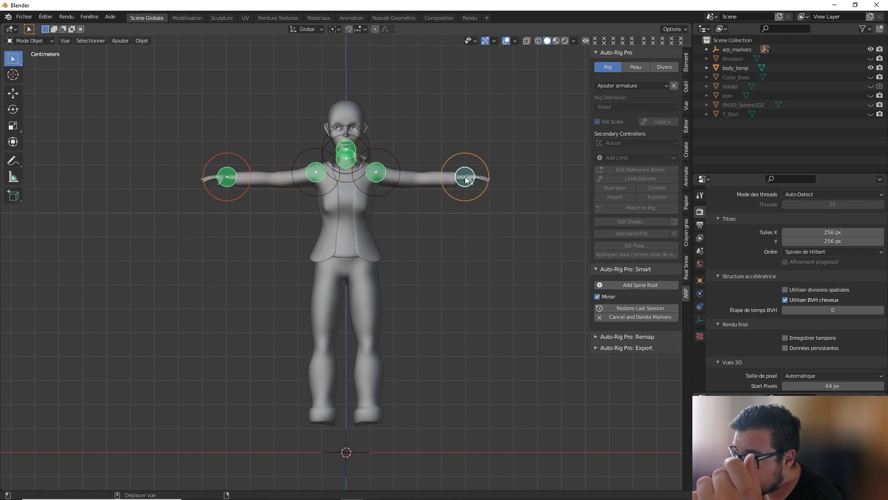
# Place the spine root marker at the hips and the mirrored ankle markers on the ankles
pyautogui.click(632, 285)
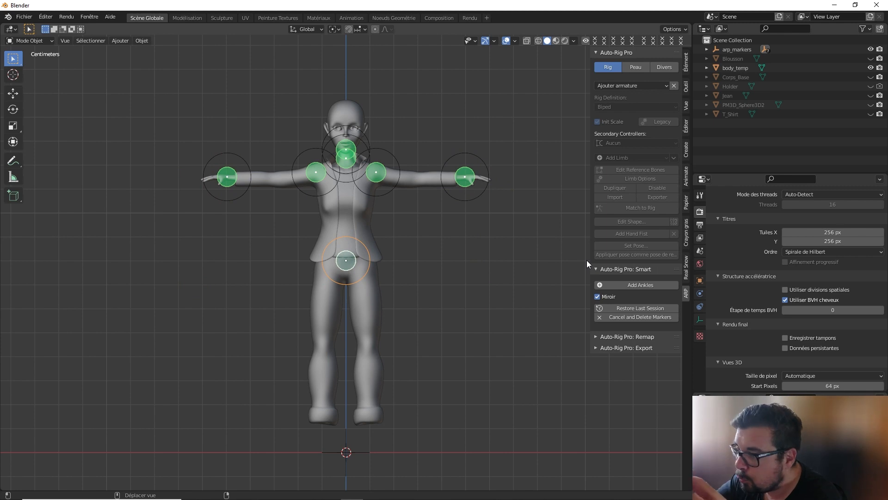
pyautogui.click(649, 284)
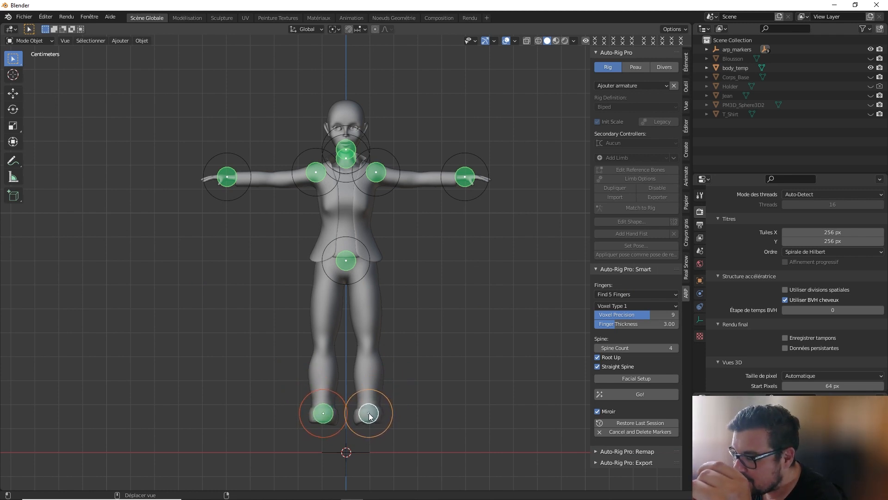
pyautogui.click(368, 414)
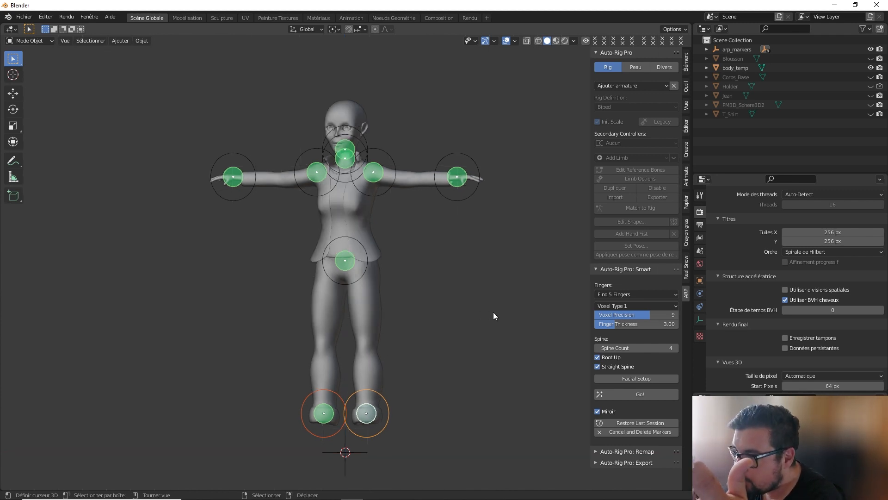
# Check the markers from the side and move the mirrored wrist markers backward along the Y axis onto the wrists
pyautogui.press('KP_3')
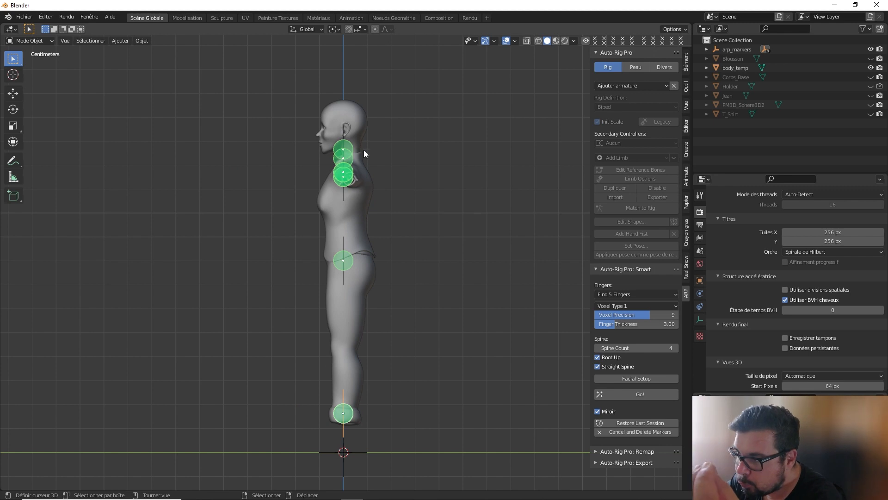
pyautogui.scroll(1, 353, 262)
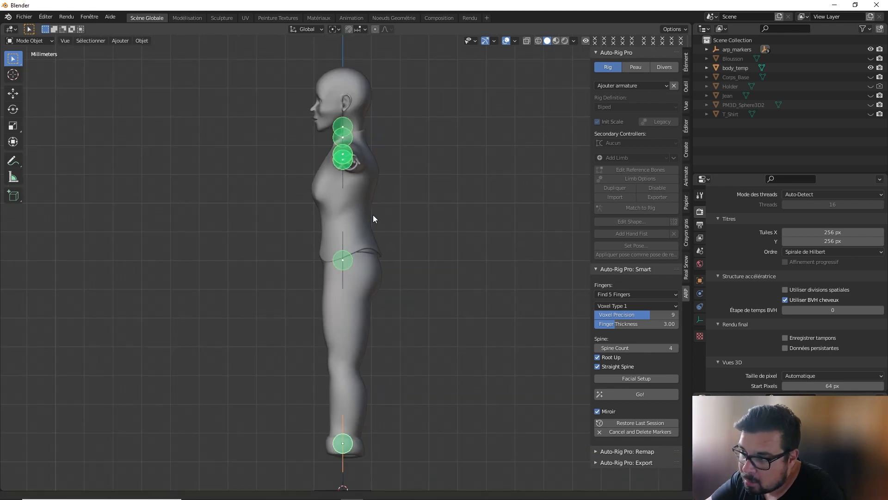
pyautogui.moveTo(374, 219); pyautogui.dragTo(387, 300, button='middle')
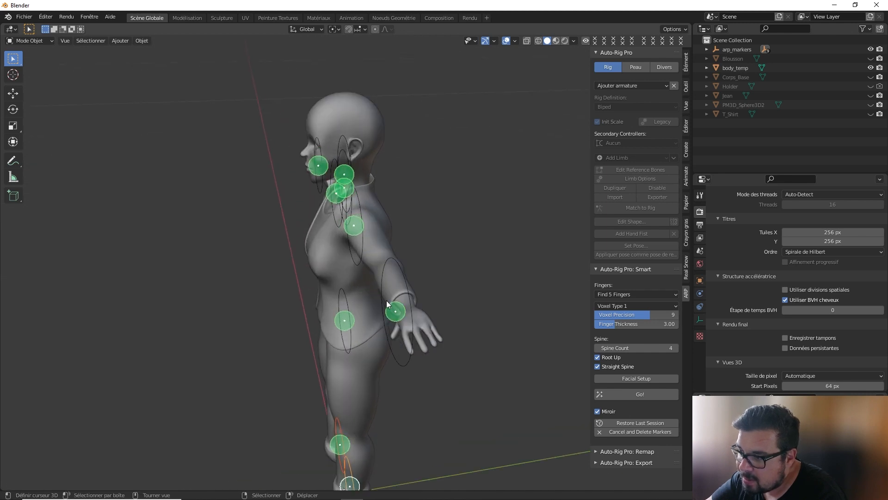
pyautogui.click(396, 312)
pyautogui.press('g')
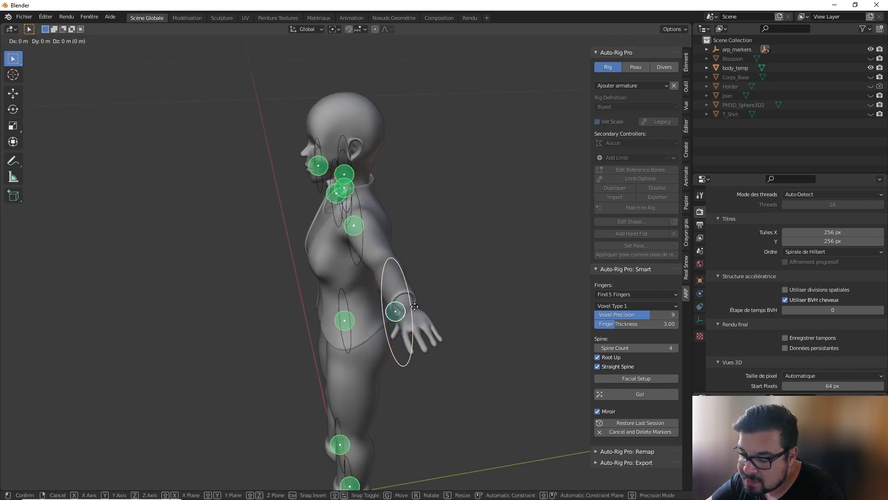
pyautogui.press('y')
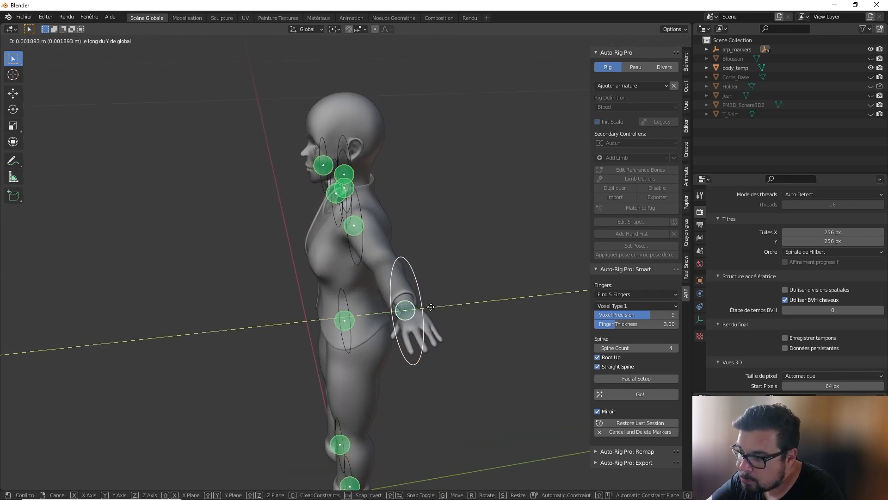
pyautogui.click(457, 299)
# Move the chin marker forward along the Y axis to the front of the character's chin
pyautogui.moveTo(382, 187); pyautogui.dragTo(378, 151, button='middle')
pyautogui.click(351, 171)
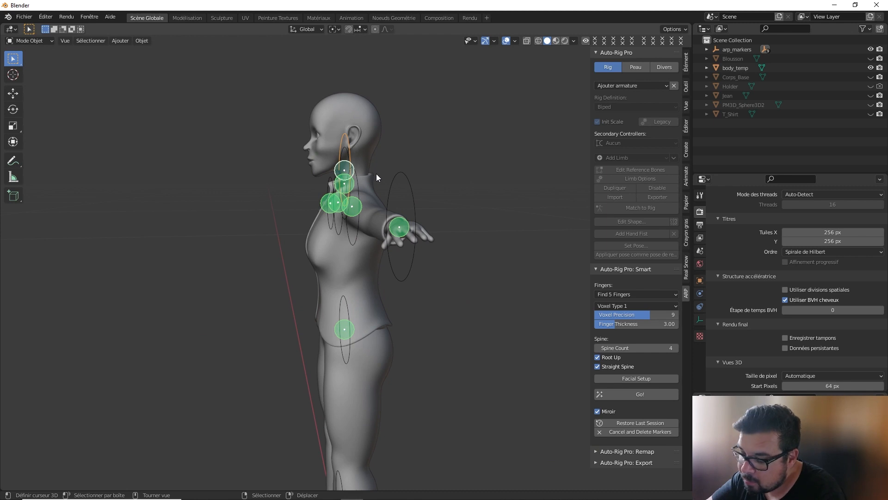
pyautogui.press('g')
pyautogui.press('y')
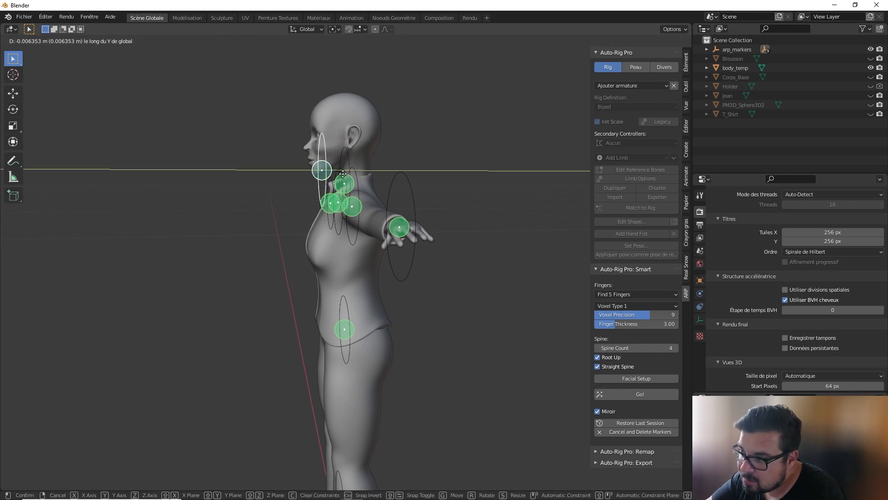
pyautogui.click(278, 191)
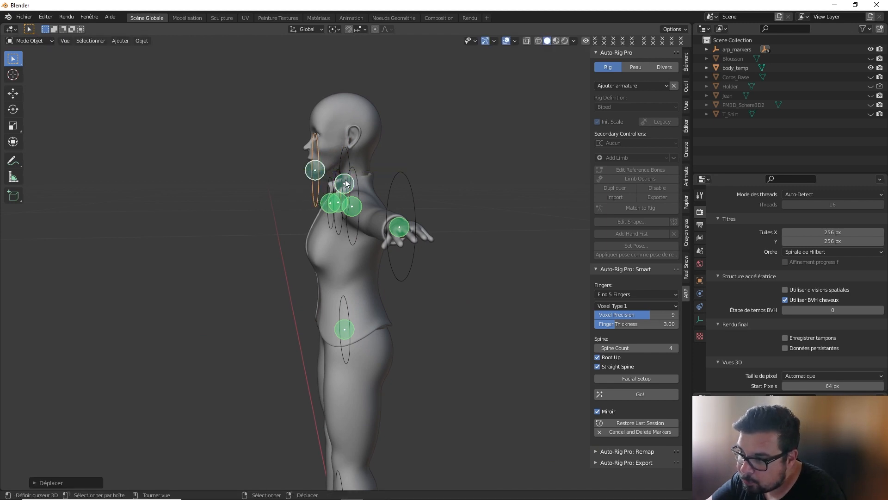
# Move the neck marker backward along the Y axis to the centre of the character's neck
pyautogui.moveTo(344, 185)
pyautogui.mouseDown(button='middle')
pyautogui.moveTo(329, 186)
pyautogui.moveTo(348, 185)
pyautogui.mouseUp(button='middle')
pyautogui.click(350, 185)
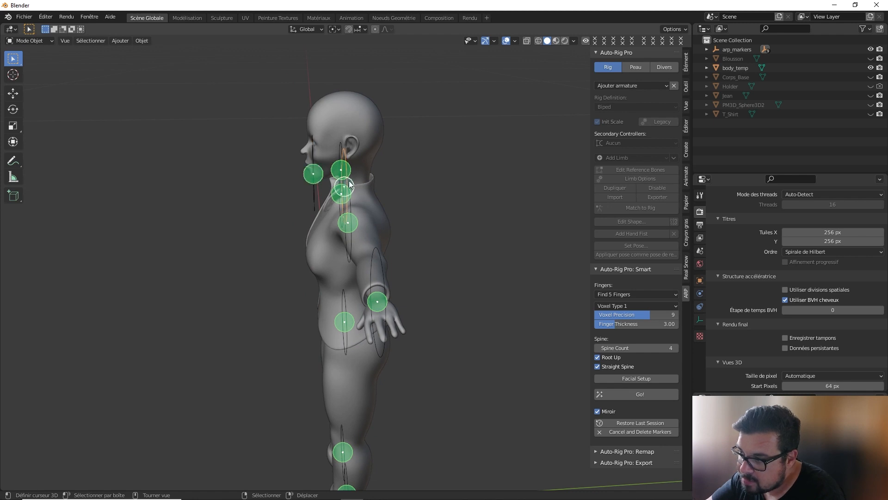
pyautogui.press('g')
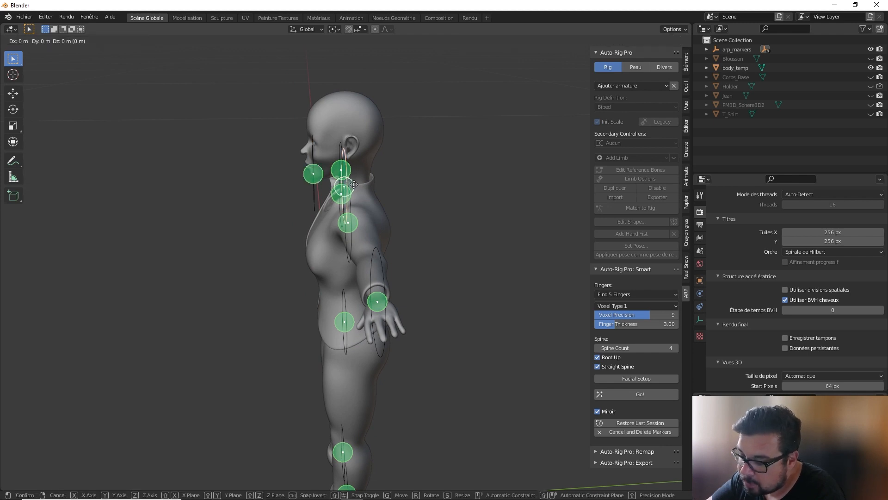
pyautogui.press('y')
pyautogui.click(367, 185)
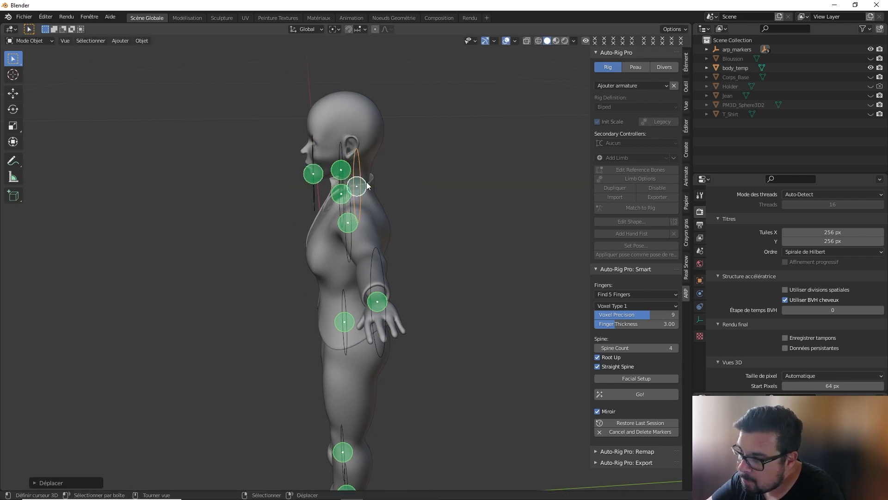
# Move the mirrored shoulder markers and the spine root marker backward along the Y axis toward the middle of the body
pyautogui.click(348, 230)
pyautogui.press('g')
pyautogui.press('y')
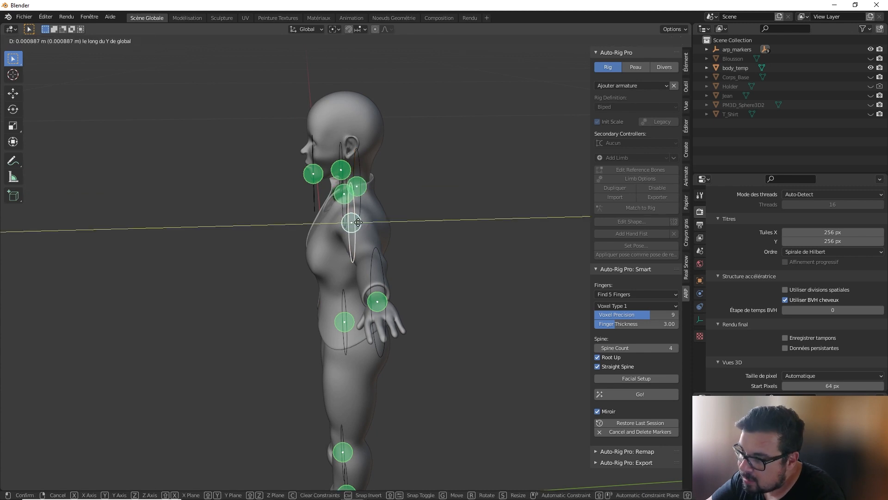
pyautogui.click(376, 220)
pyautogui.click(346, 322)
pyautogui.press('g')
pyautogui.press('y')
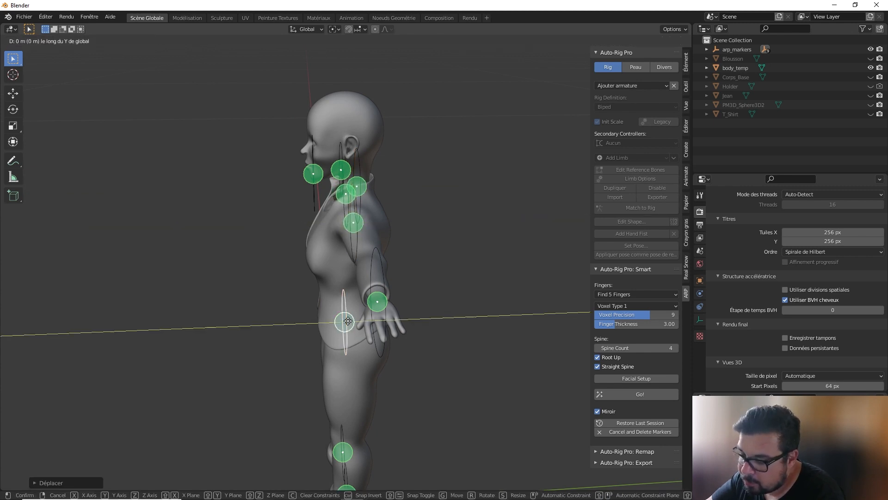
pyautogui.click(364, 318)
# Check the marker placement around the hands and set the Smart tool's Voxel Precision to 10
pyautogui.press('KP_1')
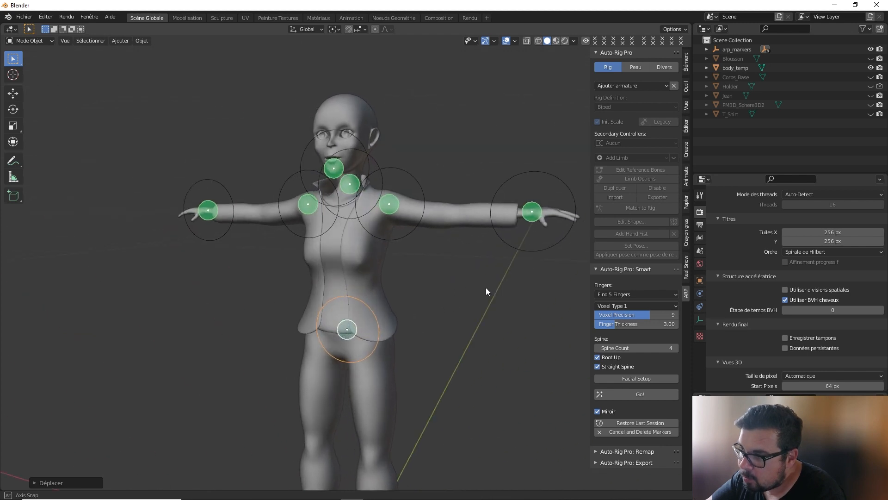
pyautogui.scroll(2, 485, 287)
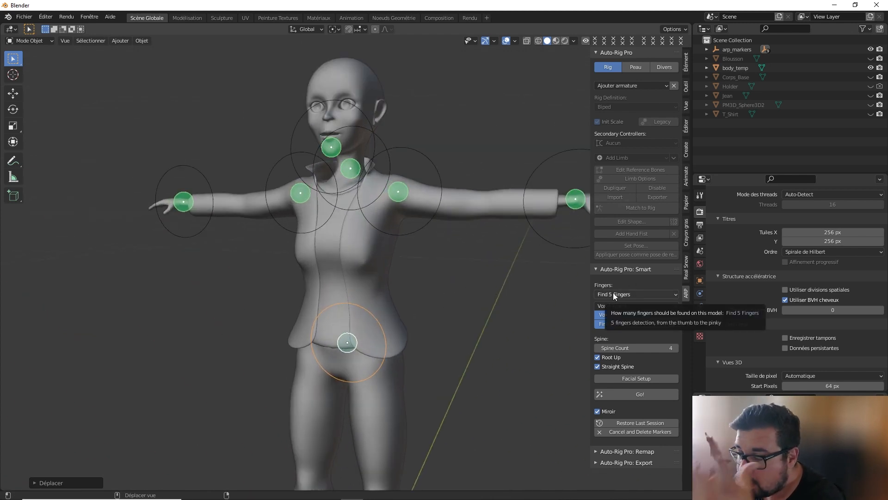
pyautogui.moveTo(538, 248); pyautogui.dragTo(423, 247, button='middle')
pyautogui.scroll(2, 444, 241)
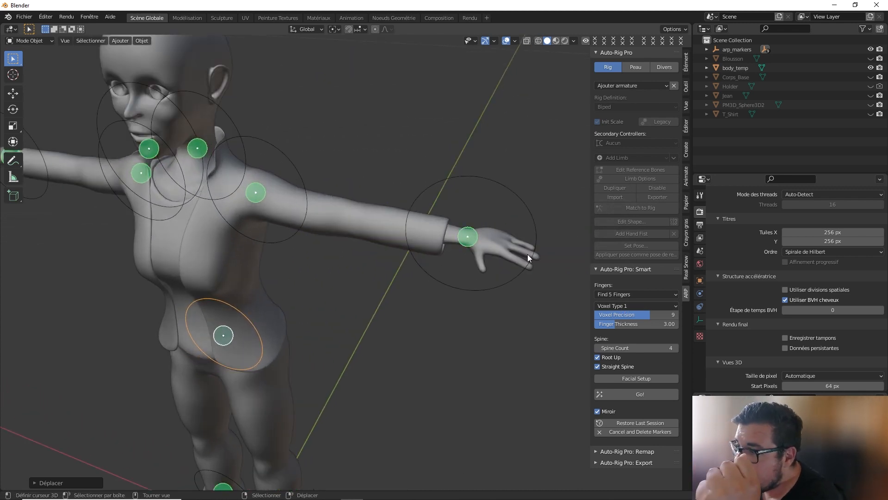
pyautogui.moveTo(528, 254); pyautogui.dragTo(380, 341, button='middle')
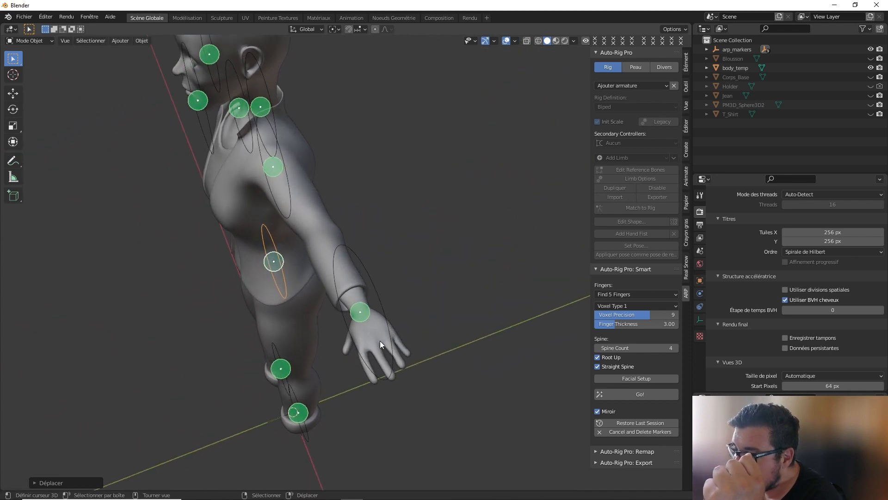
pyautogui.press('KP_1')
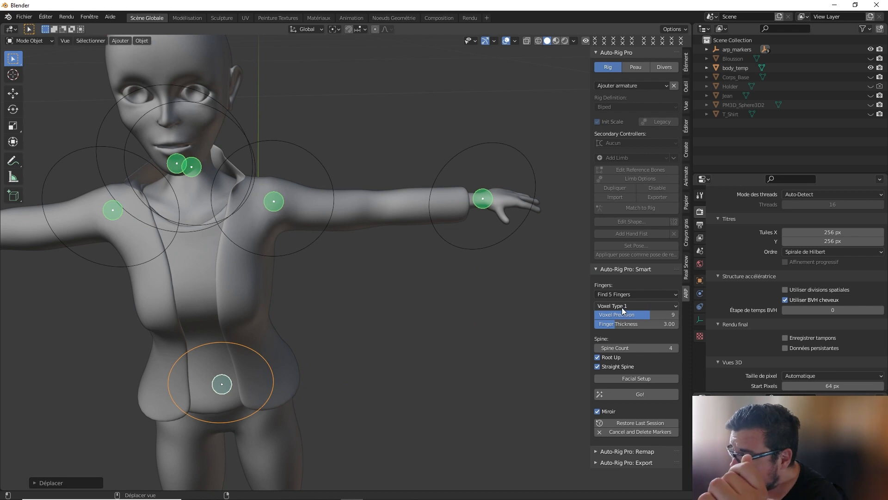
pyautogui.moveTo(632, 318); pyautogui.dragTo(652, 318)
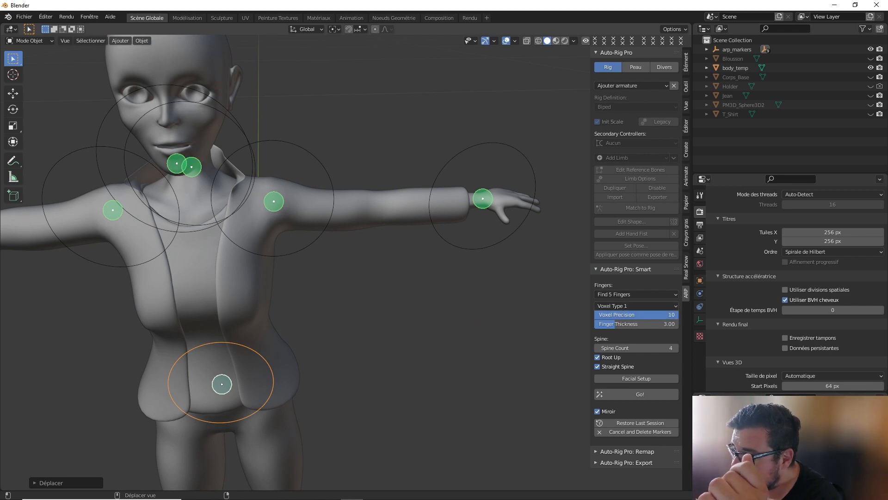
# Start the Auto-Rig Pro facial setup and enable snapping to faces for its points
pyautogui.click(642, 377)
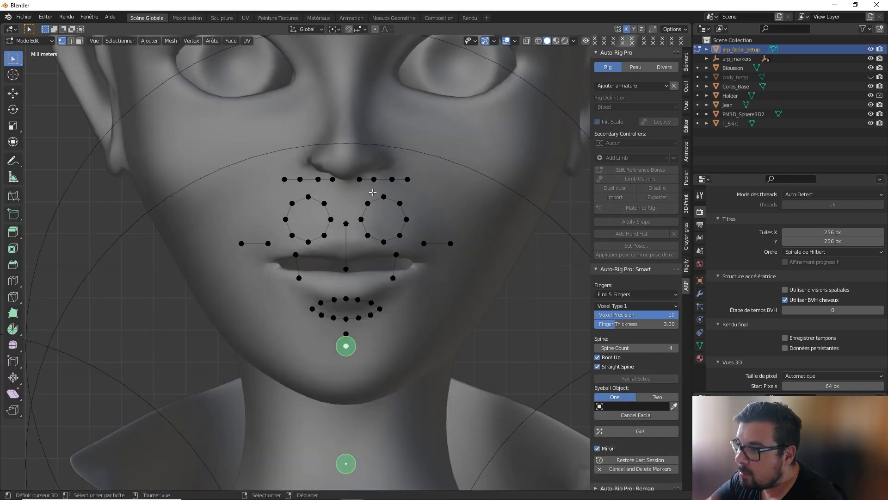
pyautogui.scroll(-4, 363, 180)
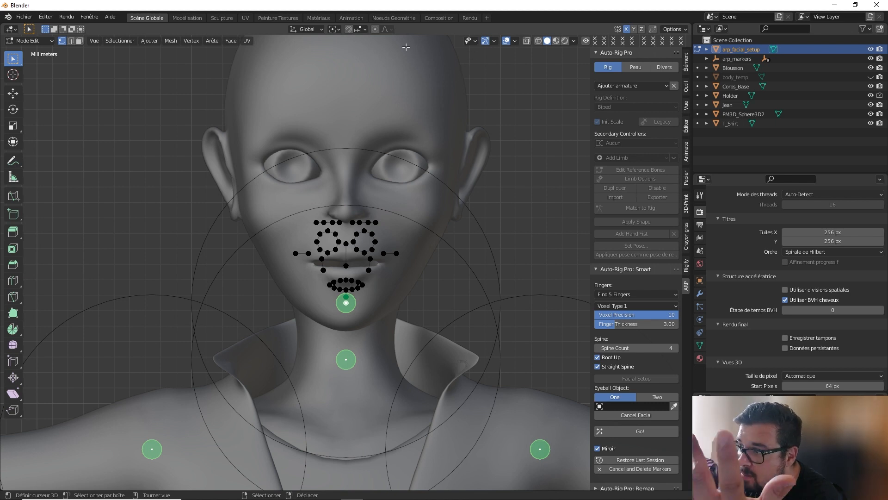
pyautogui.click(348, 29)
pyautogui.click(359, 29)
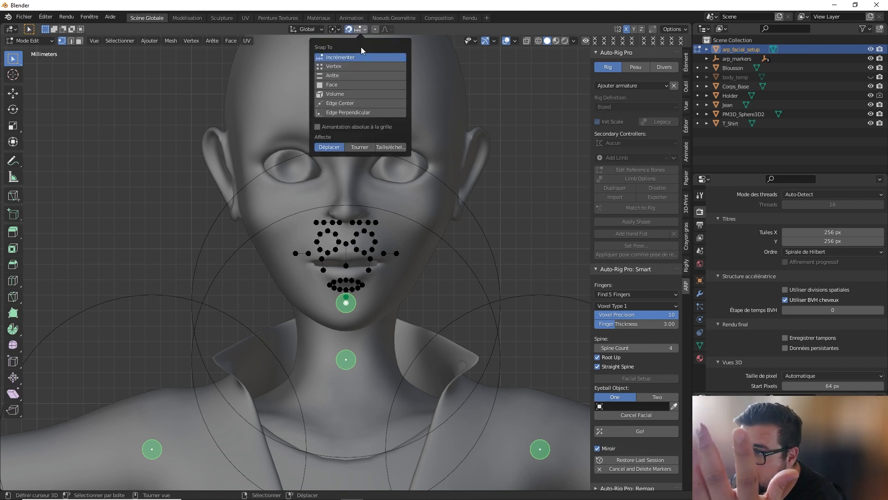
pyautogui.click(333, 85)
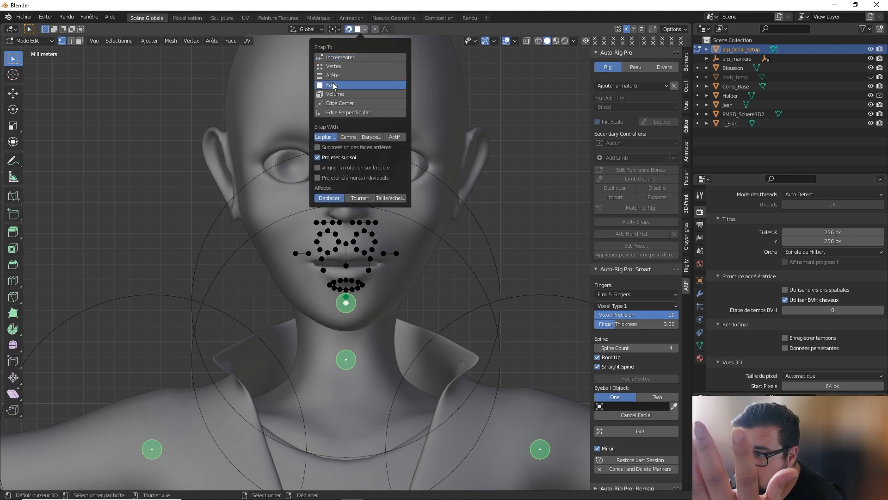
# Place the four mirrored eyebrow points along the brow line, from the inner to the outer end
pyautogui.click(350, 223)
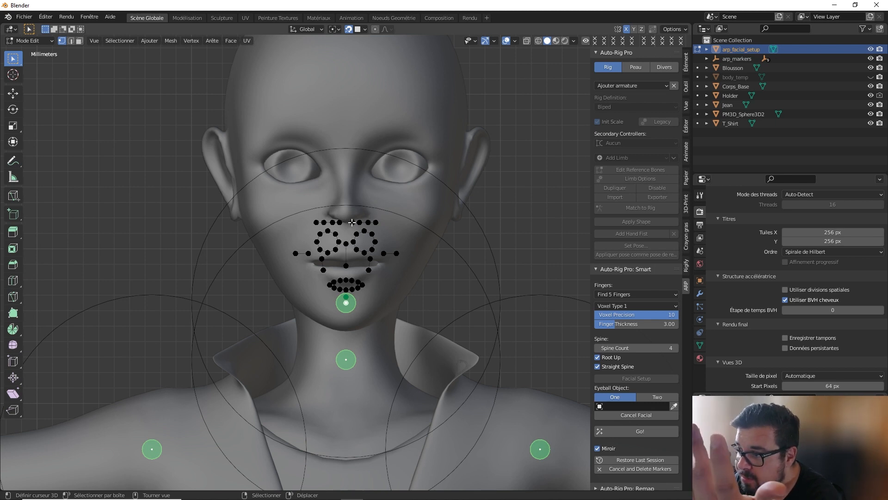
pyautogui.press('g')
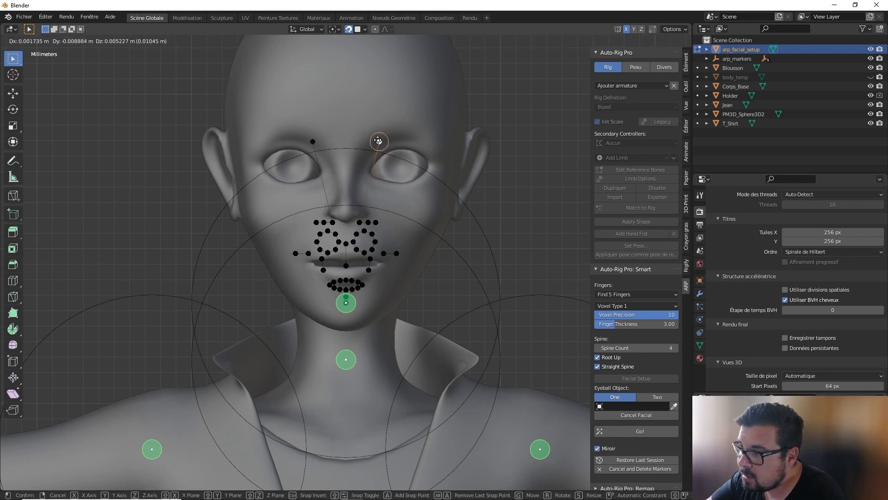
pyautogui.click(360, 128)
pyautogui.press('e')
pyautogui.click(392, 117)
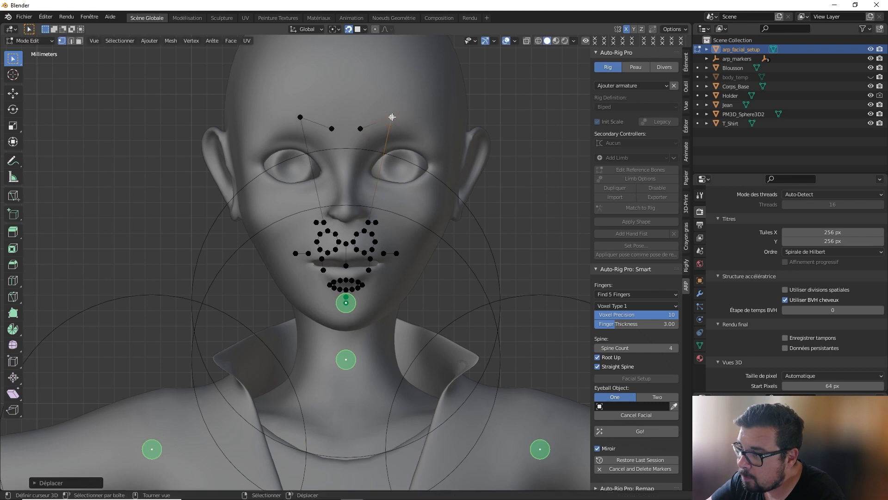
pyautogui.press('e')
pyautogui.click(384, 246)
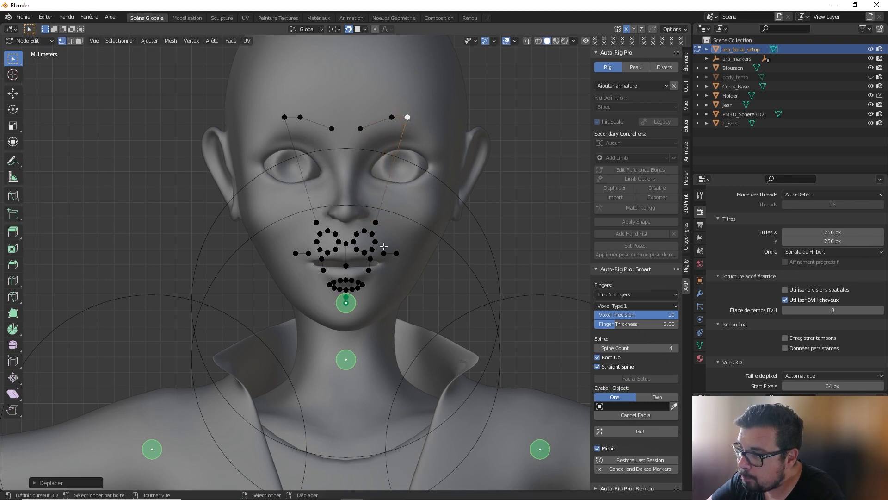
pyautogui.press('e')
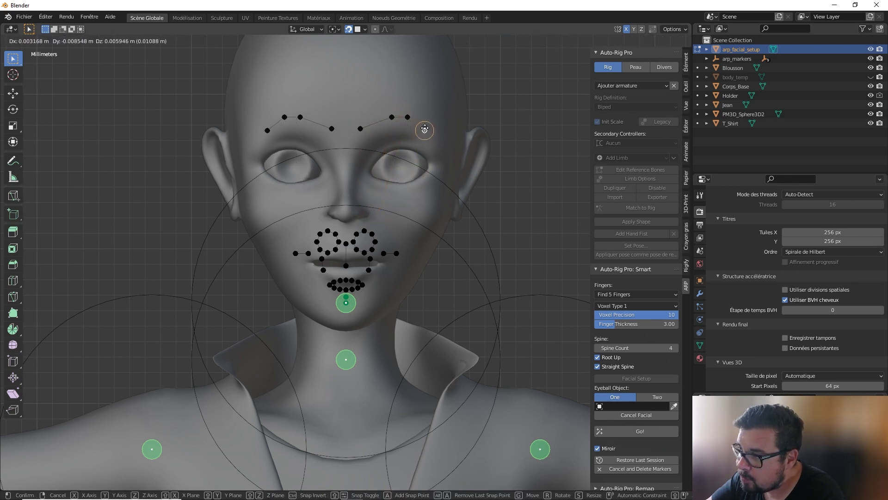
pyautogui.click(419, 150)
# Place the mirrored eyelid points around the contours of both eyes
pyautogui.moveTo(366, 230); pyautogui.dragTo(419, 147, button='right')
pyautogui.moveTo(375, 241); pyautogui.dragTo(424, 180, button='right')
pyautogui.moveTo(364, 253); pyautogui.dragTo(404, 190, button='right')
pyautogui.moveTo(362, 234); pyautogui.dragTo(381, 153, button='right')
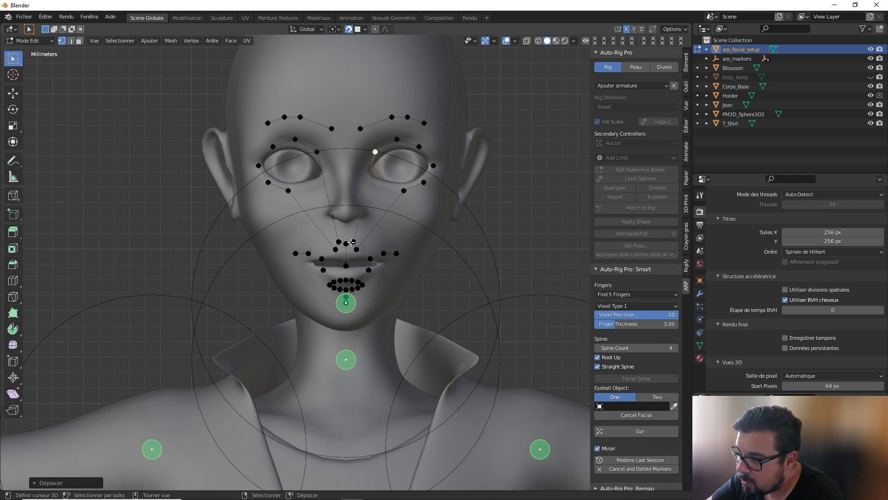
pyautogui.moveTo(352, 242); pyautogui.dragTo(364, 175, button='right')
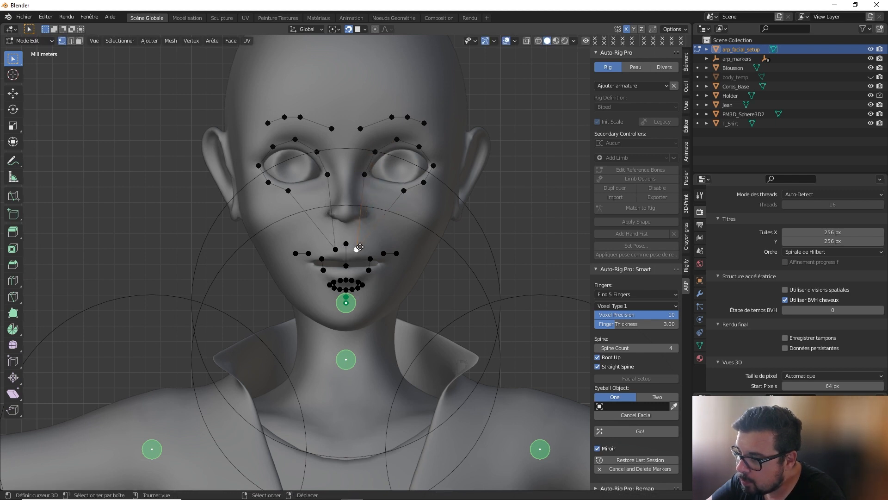
pyautogui.moveTo(360, 247); pyautogui.dragTo(382, 190, button='right')
# Place the nose points on the bridge and tip of the nose and adjust the chin point
pyautogui.moveTo(351, 241); pyautogui.dragTo(346, 150, button='right')
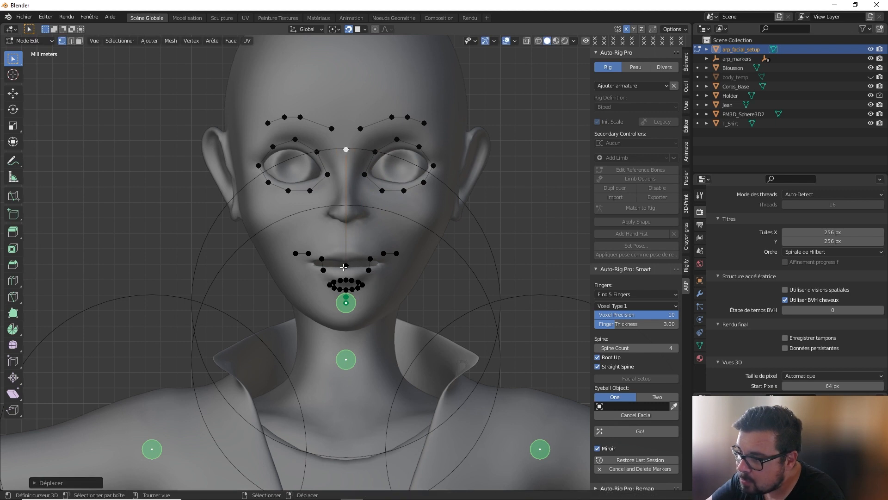
pyautogui.moveTo(344, 267); pyautogui.dragTo(346, 216, button='right')
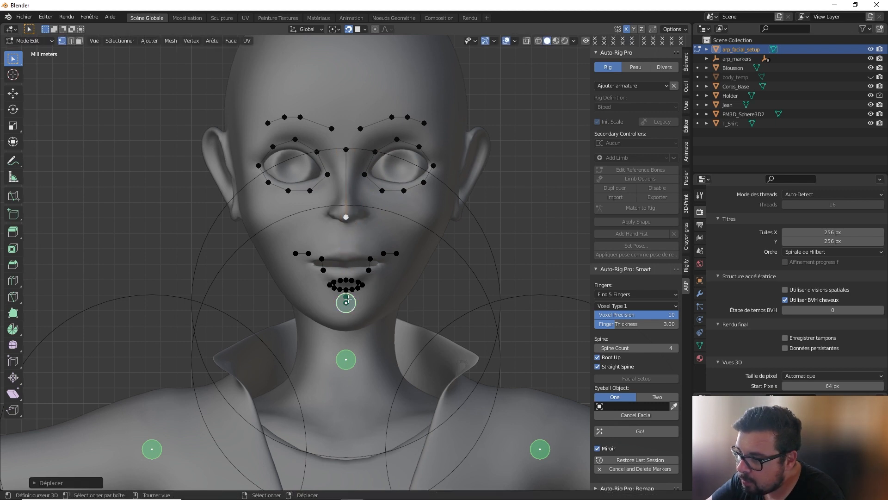
pyautogui.moveTo(347, 300); pyautogui.dragTo(346, 296, button='right')
# Place the mirrored ear points on the ear tops and lobes, and the two pairs of cheek points on the cheeks
pyautogui.moveTo(296, 253); pyautogui.dragTo(208, 136, button='right')
pyautogui.moveTo(309, 260); pyautogui.dragTo(235, 222, button='right')
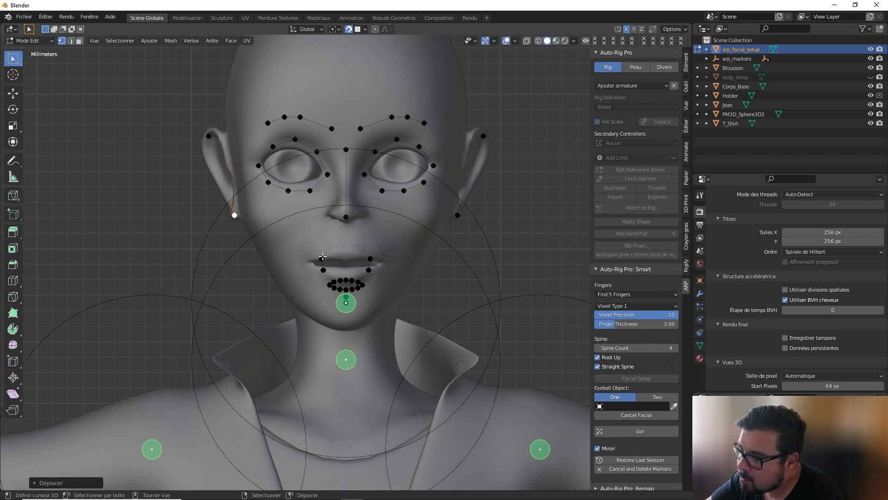
pyautogui.moveTo(322, 256); pyautogui.dragTo(256, 211, button='right')
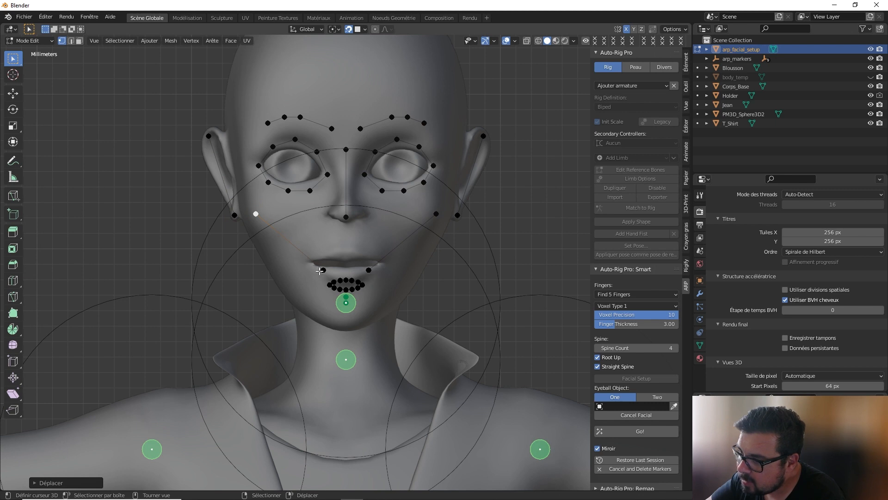
pyautogui.moveTo(320, 270)
pyautogui.mouseDown(button='right')
pyautogui.moveTo(300, 219)
pyautogui.moveTo(289, 237)
pyautogui.mouseUp(button='right')
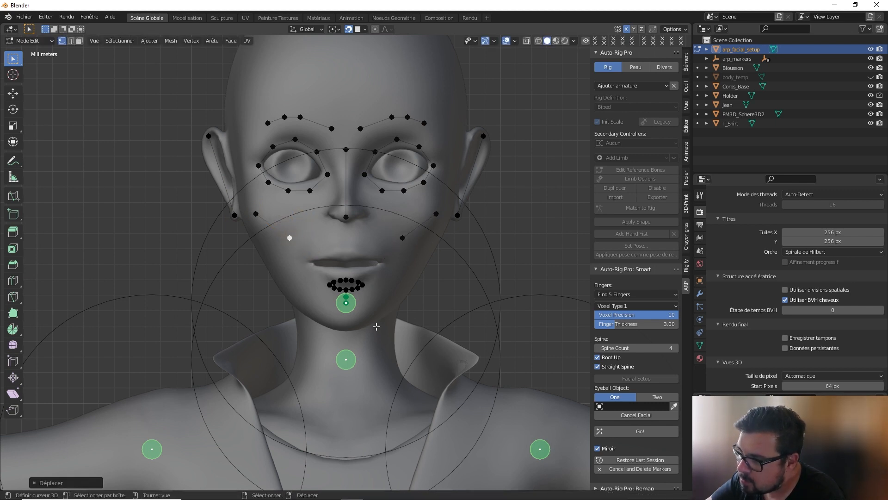
# Place the mirrored lip points around the upper lip, mouth corners and lower lip
pyautogui.moveTo(346, 280); pyautogui.dragTo(346, 251, button='right')
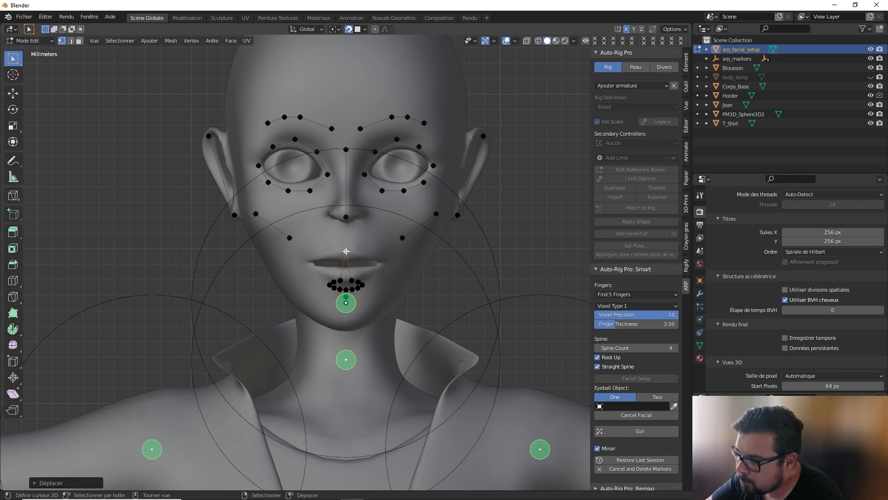
pyautogui.moveTo(353, 280)
pyautogui.mouseDown(button='right')
pyautogui.moveTo(360, 251)
pyautogui.moveTo(363, 272)
pyautogui.moveTo(373, 253)
pyautogui.moveTo(383, 265)
pyautogui.moveTo(363, 287)
pyautogui.moveTo(372, 278)
pyautogui.moveTo(345, 290)
pyautogui.moveTo(347, 283)
pyautogui.moveTo(317, 278)
pyautogui.mouseUp(button='right')
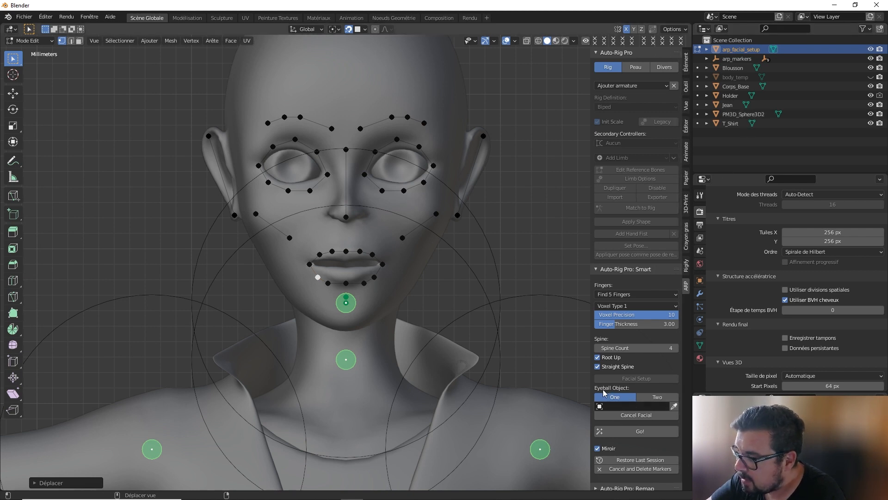
# Assign PM3D_Sphere3D2 as the single eyeball object for the facial setup
pyautogui.click(621, 407)
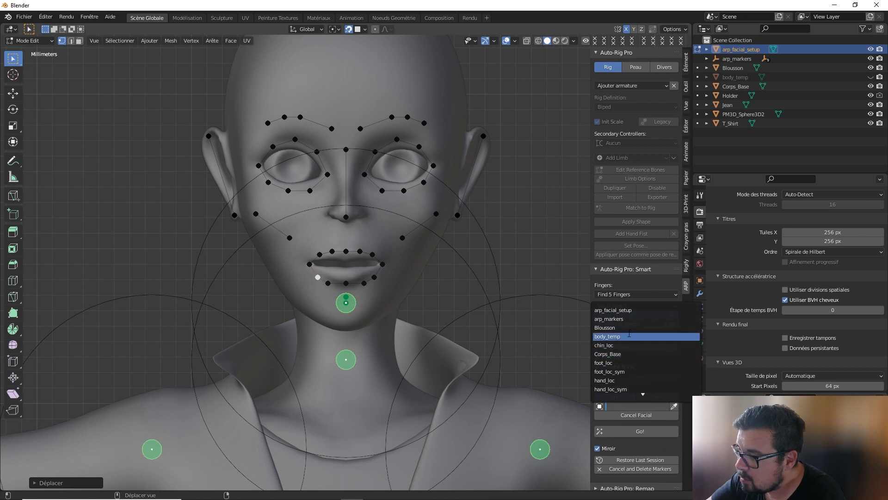
pyautogui.scroll(-7, 633, 353)
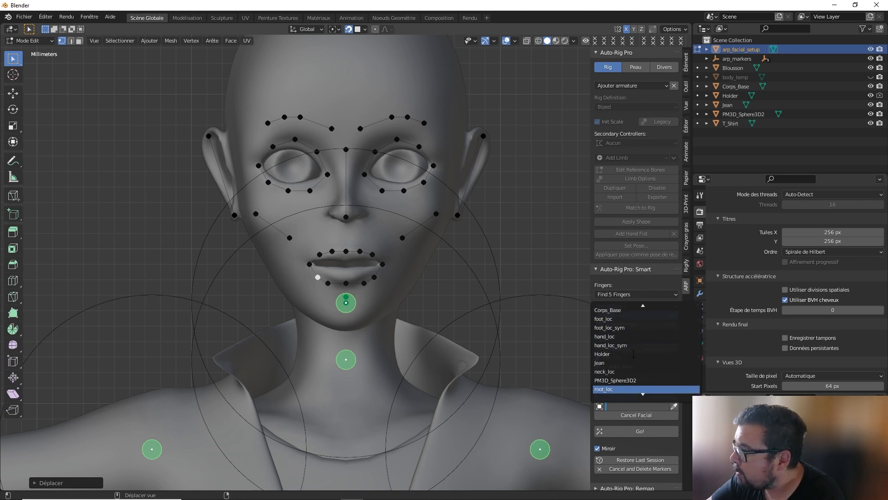
pyautogui.click(635, 363)
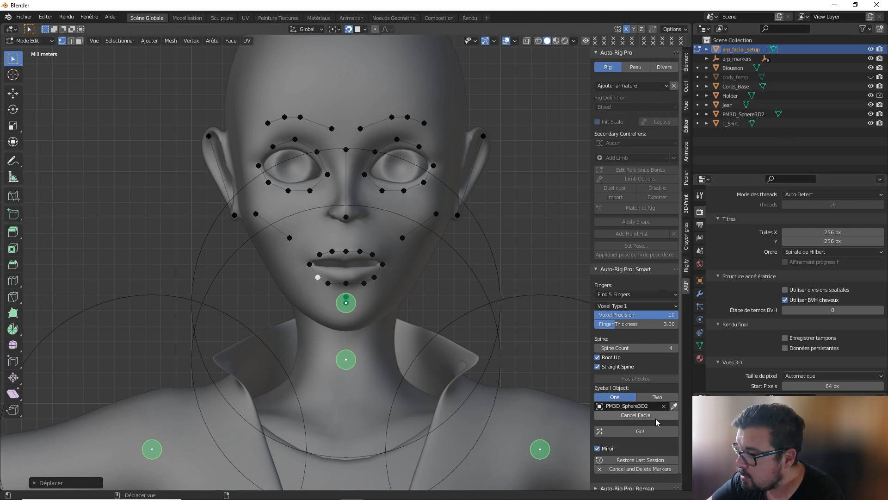
# Generate the reference bones from the body and facial markers and inspect the facial bones from the side
pyautogui.click(644, 431)
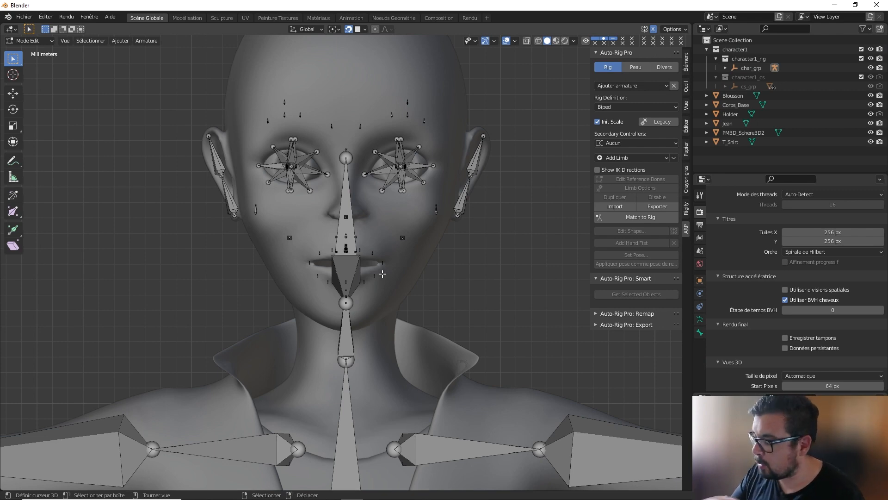
pyautogui.moveTo(417, 132); pyautogui.dragTo(317, 125, button='middle')
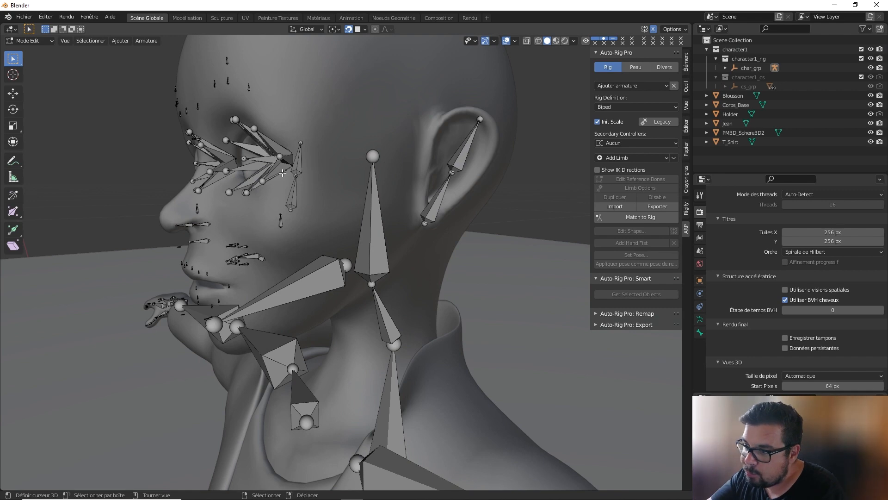
pyautogui.moveTo(314, 172); pyautogui.dragTo(418, 191, button='middle')
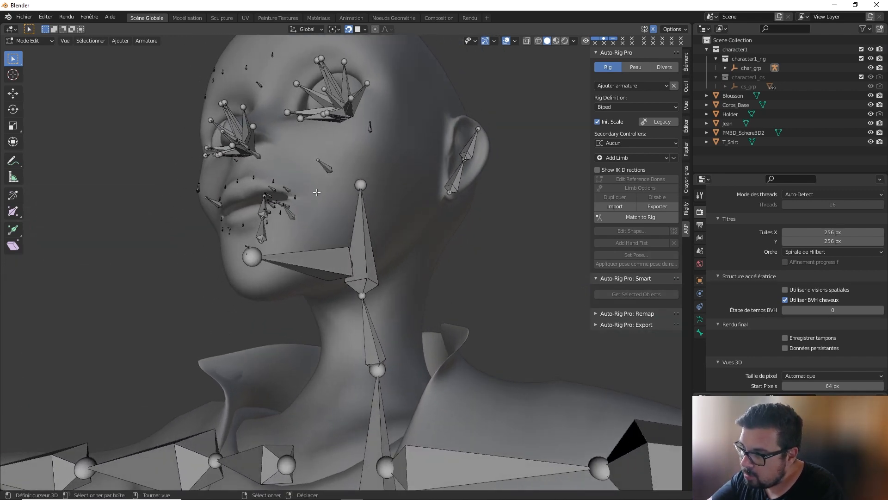
# Look over the generated reference bones from the head down to the legs and switch the armature to Object Mode
pyautogui.moveTo(360, 153); pyautogui.dragTo(339, 252, button='middle')
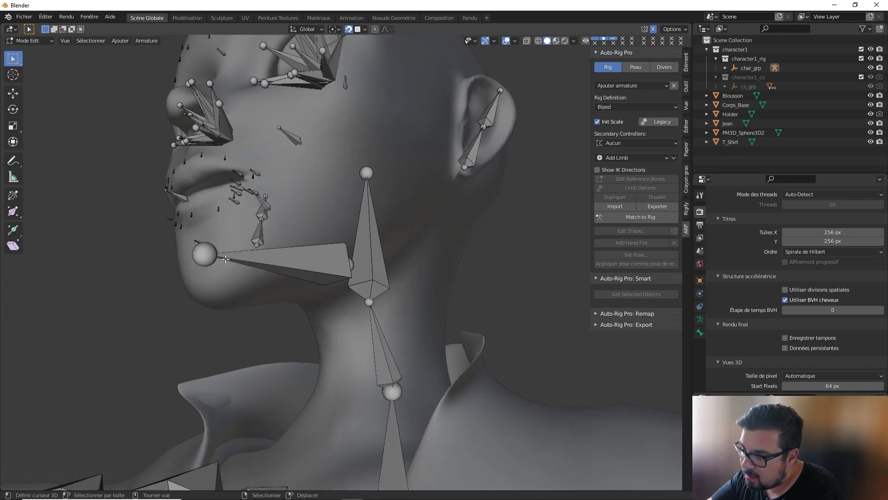
pyautogui.moveTo(377, 311); pyautogui.dragTo(350, 334, button='middle')
pyautogui.scroll(-4, 381, 339)
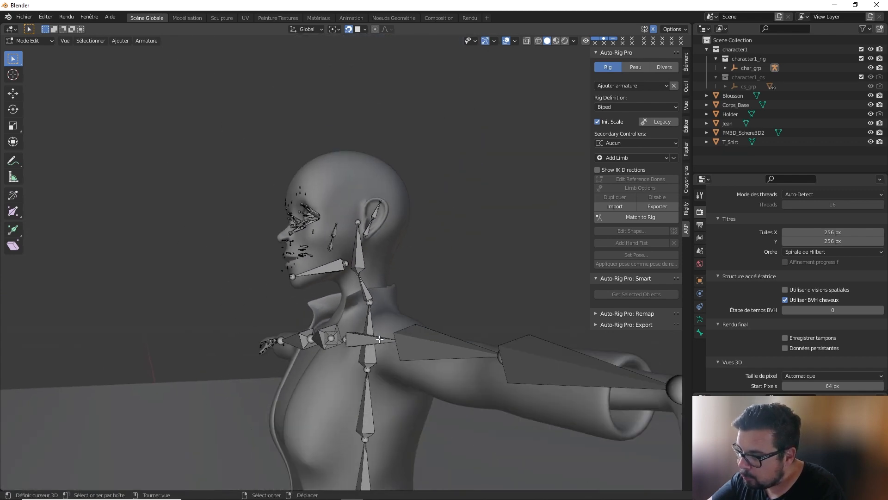
pyautogui.moveTo(436, 356); pyautogui.dragTo(504, 168, button='middle')
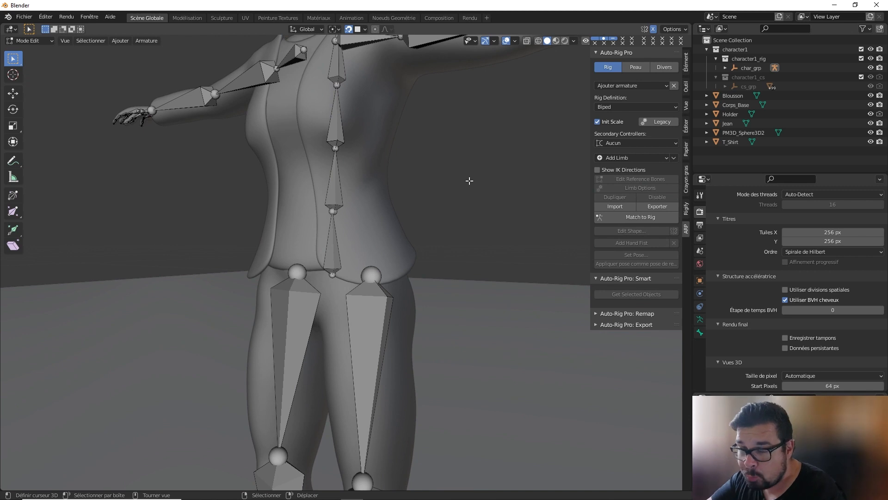
pyautogui.click(37, 40)
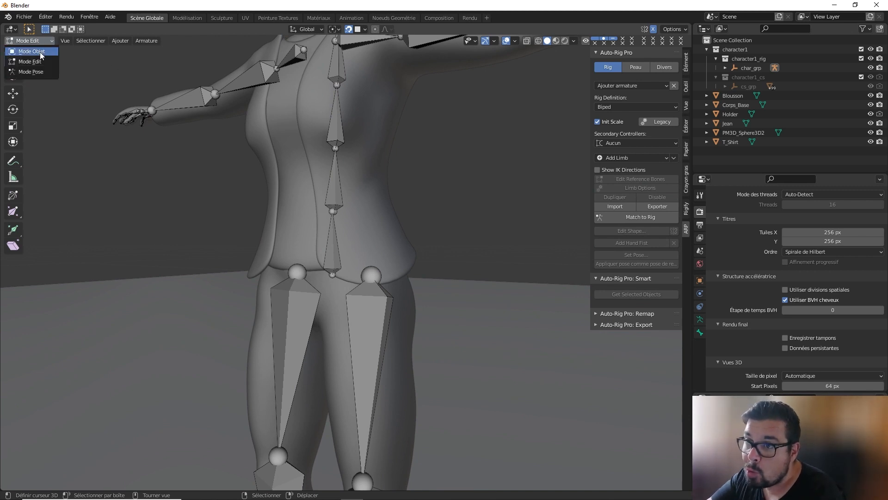
pyautogui.click(39, 52)
pyautogui.moveTo(253, 198); pyautogui.dragTo(304, 212, button='middle')
pyautogui.press('a')
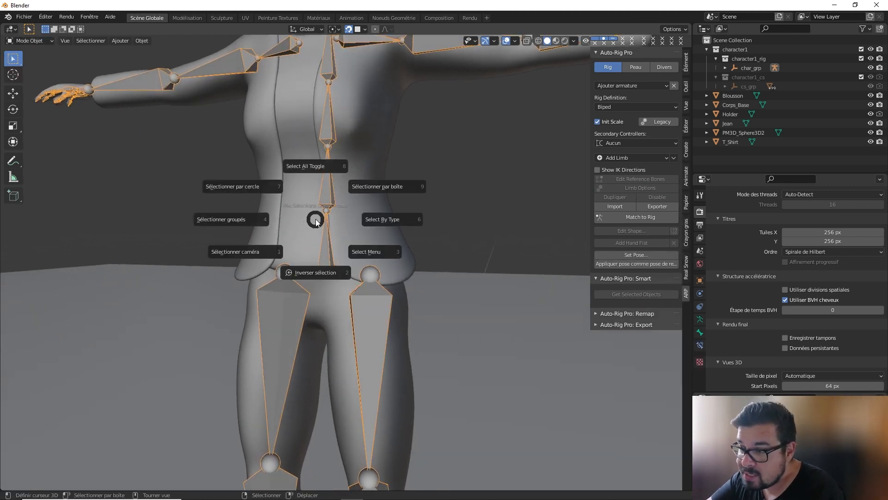
pyautogui.press('a')
pyautogui.click(299, 129)
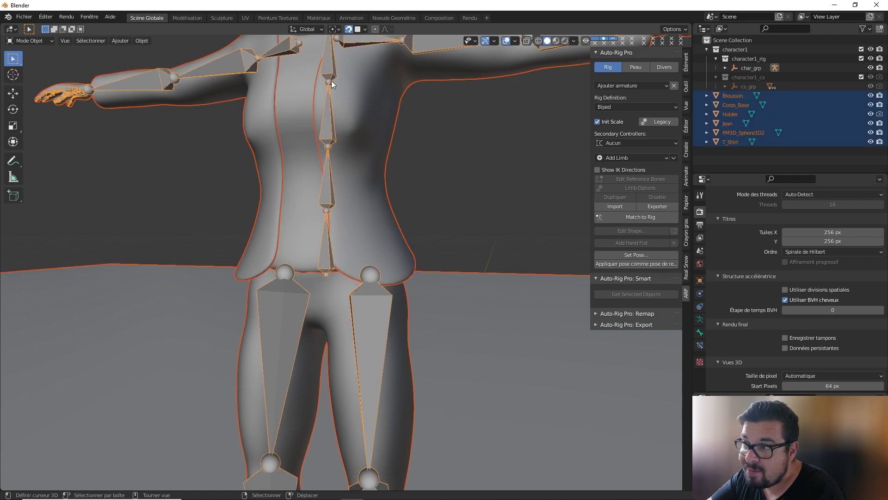
pyautogui.moveTo(331, 80); pyautogui.dragTo(328, 147, button='middle')
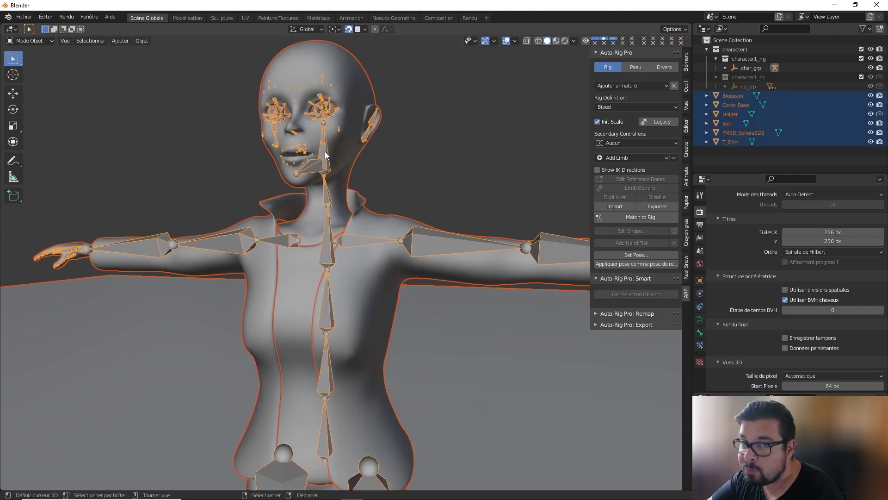
pyautogui.click(642, 67)
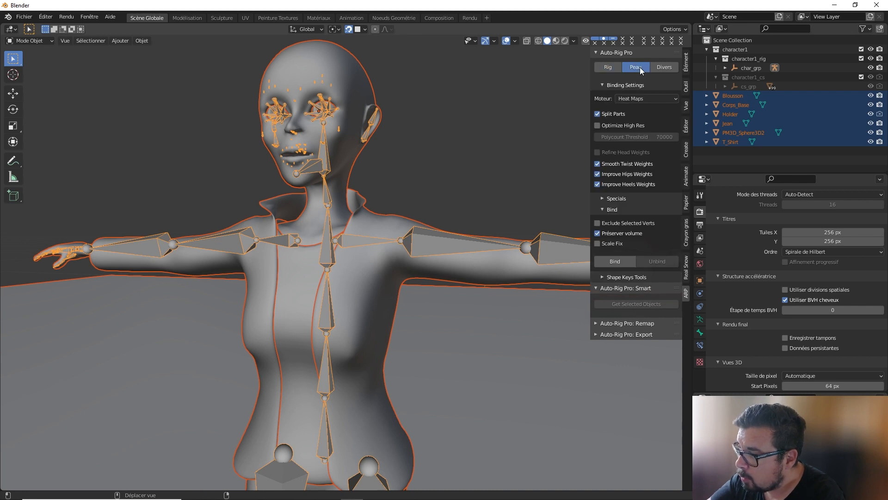
pyautogui.click(606, 68)
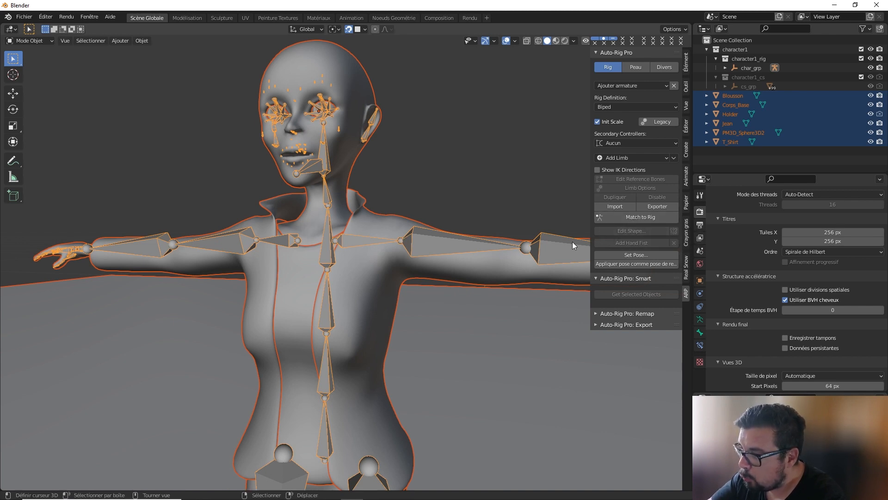
# Select only the reference armature, generate the final control rig with Match to Rig, and return to Object Mode
pyautogui.click(560, 246)
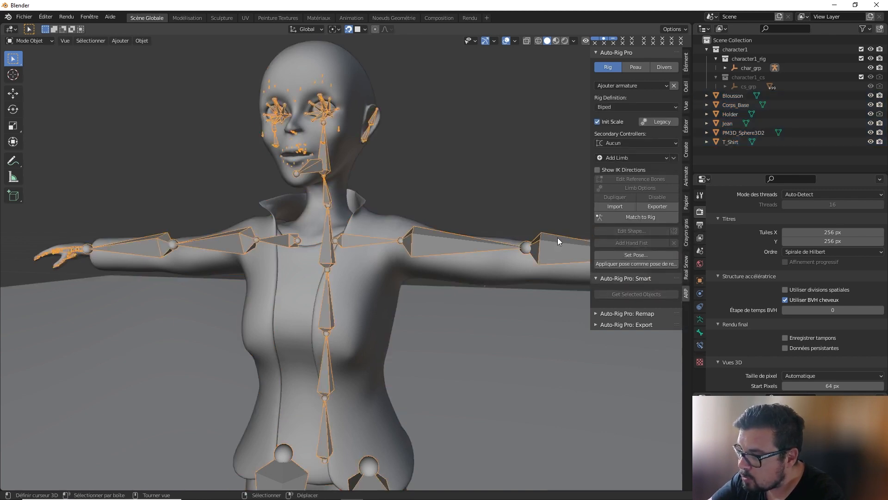
pyautogui.click(642, 218)
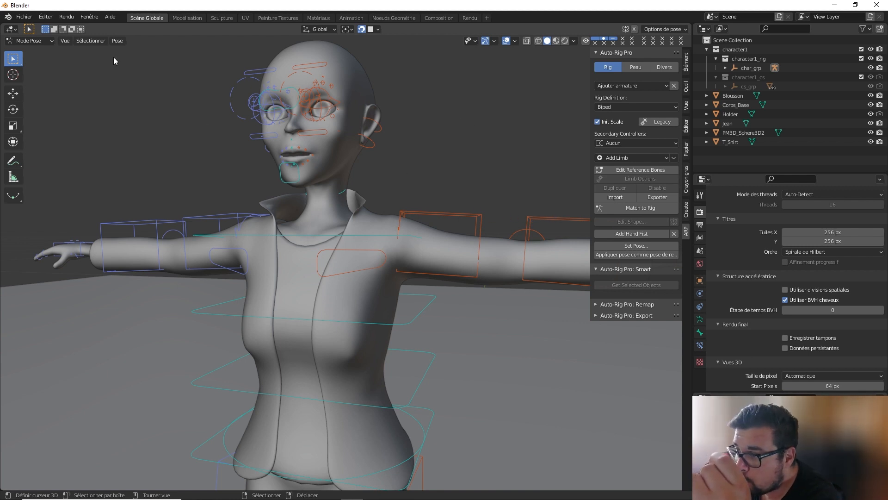
pyautogui.click(46, 41)
pyautogui.click(48, 52)
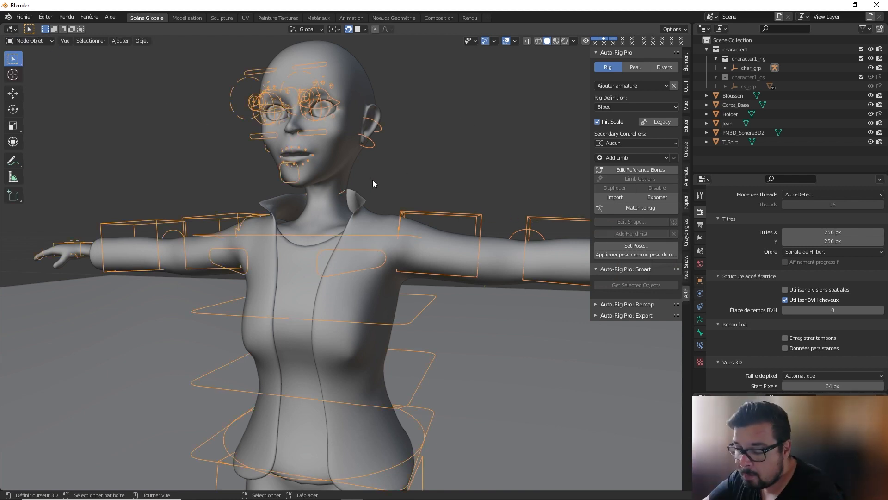
# Select all character meshes with the rig as the active object and bind them using the Heat Maps engine
pyautogui.press('a')
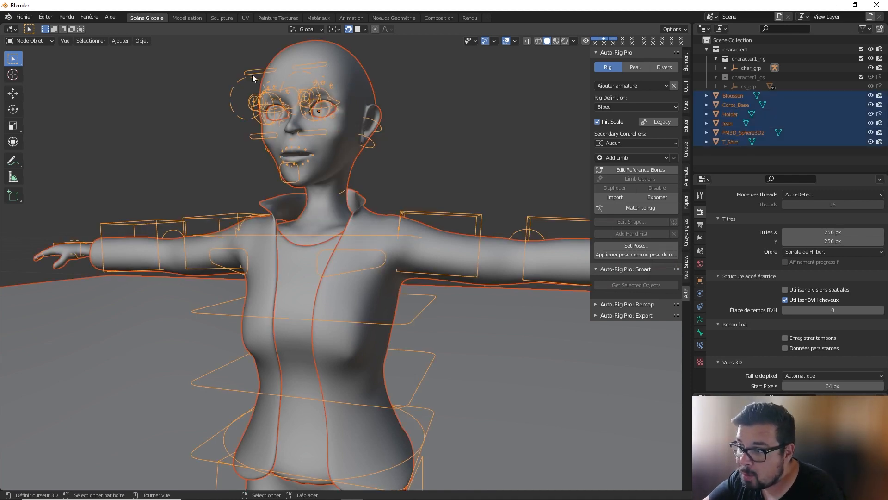
pyautogui.keyDown('shift'); pyautogui.click(235, 90); pyautogui.keyUp('shift')
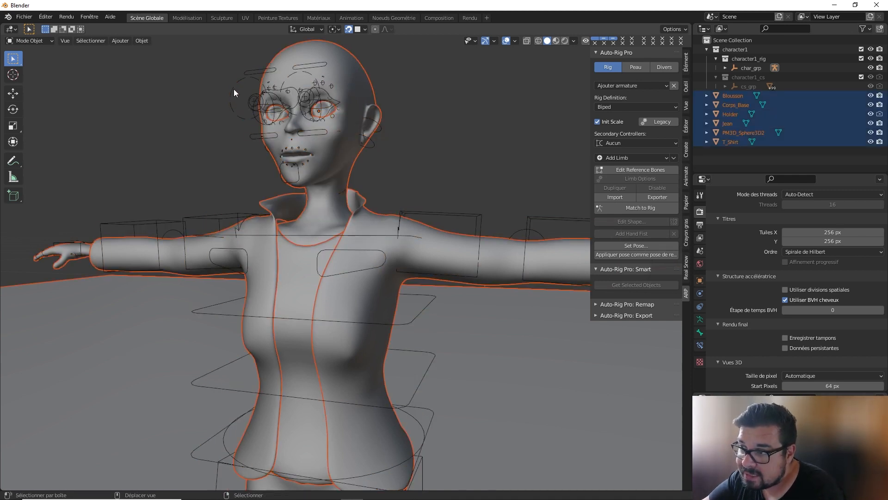
pyautogui.keyDown('shift'); pyautogui.click(235, 92); pyautogui.keyUp('shift')
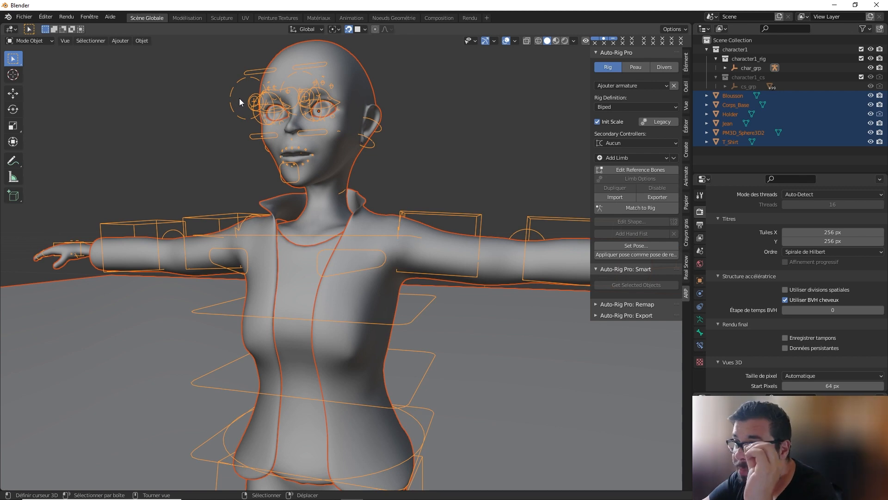
pyautogui.click(635, 68)
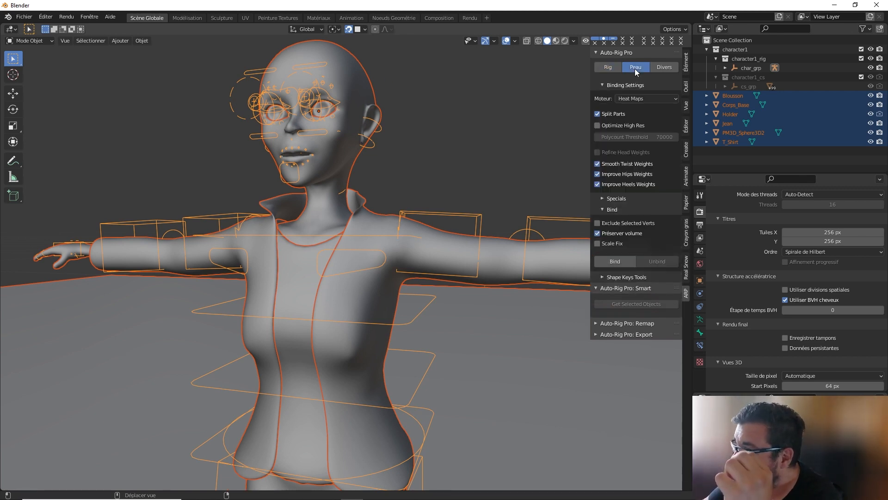
pyautogui.click(642, 98)
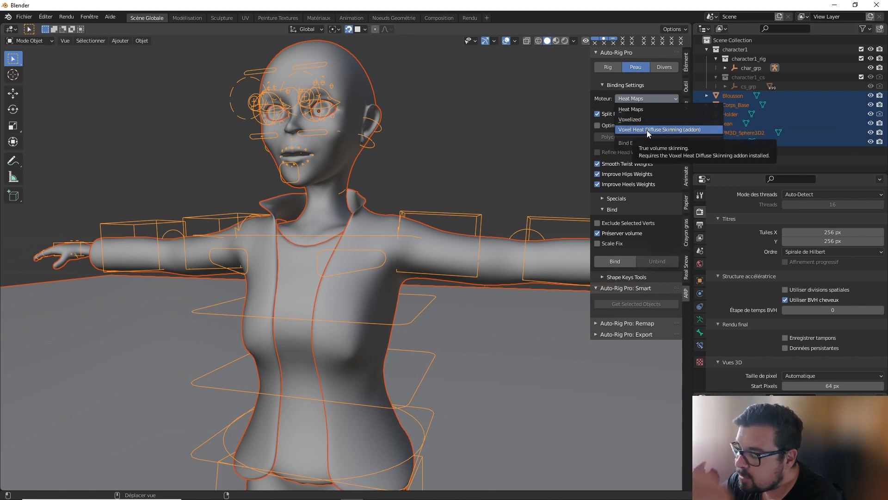
pyautogui.click(645, 106)
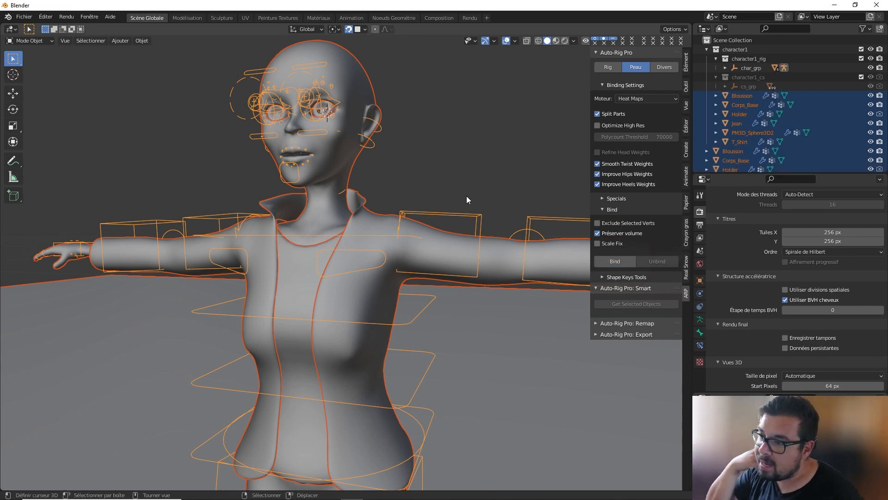
# Put the bound rig in Pose Mode and try moving the dashed controller at the character's right eye
pyautogui.click(304, 74)
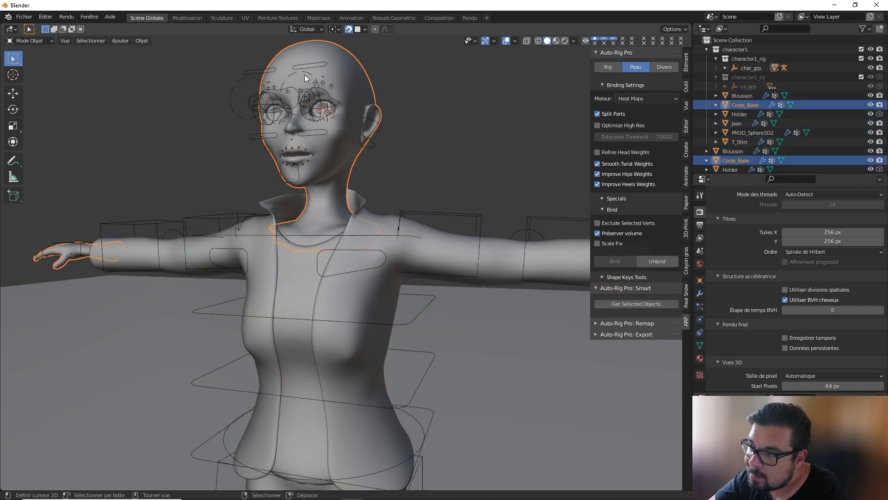
pyautogui.click(263, 73)
pyautogui.click(43, 41)
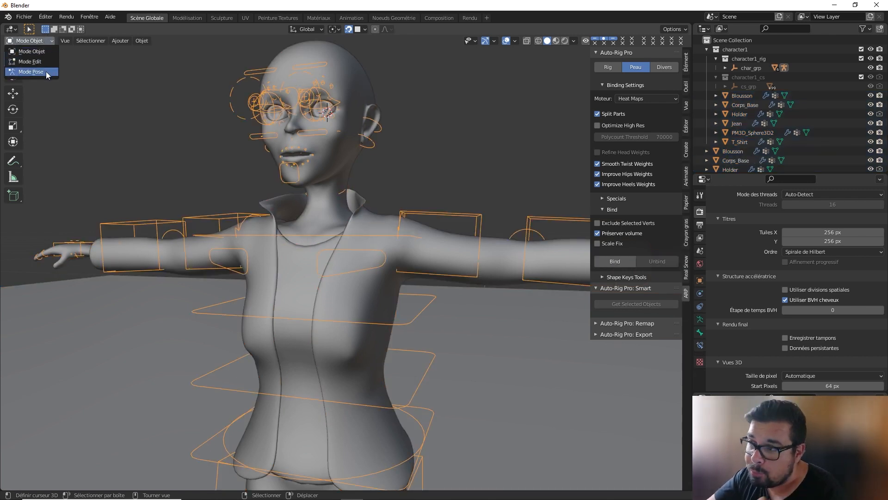
pyautogui.click(30, 72)
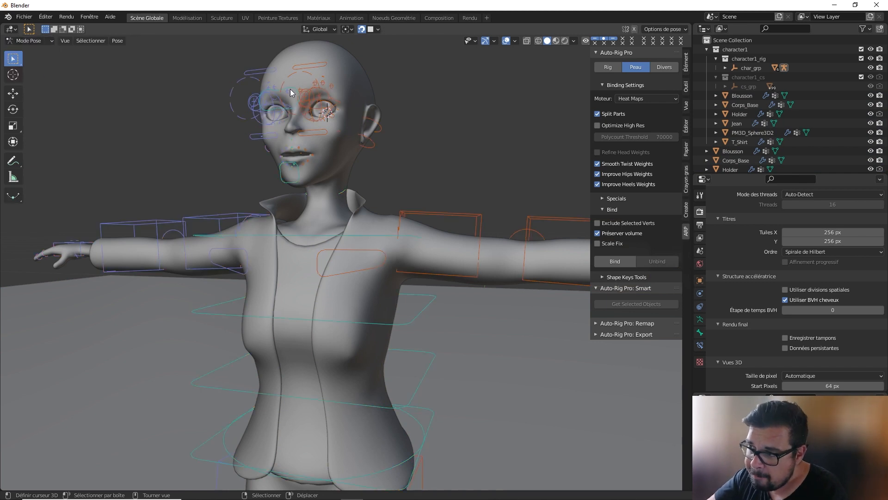
pyautogui.click(230, 91)
pyautogui.press('g')
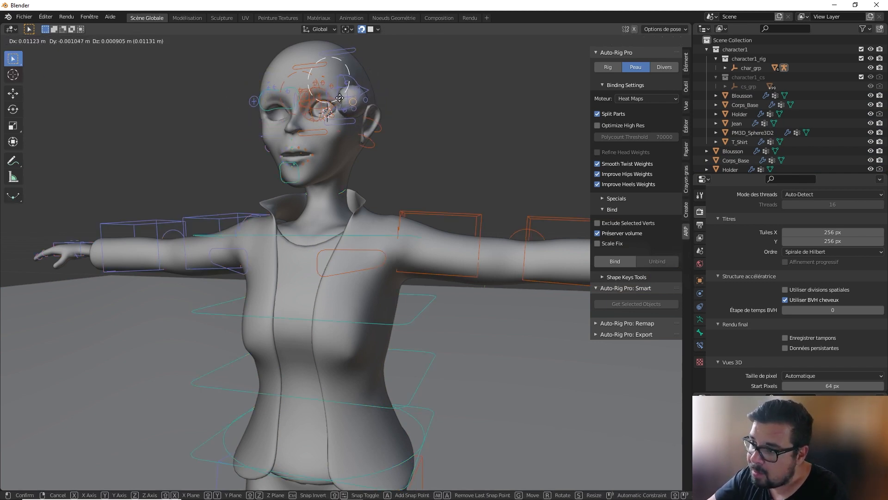
pyautogui.rightClick(309, 101)
pyautogui.press('g')
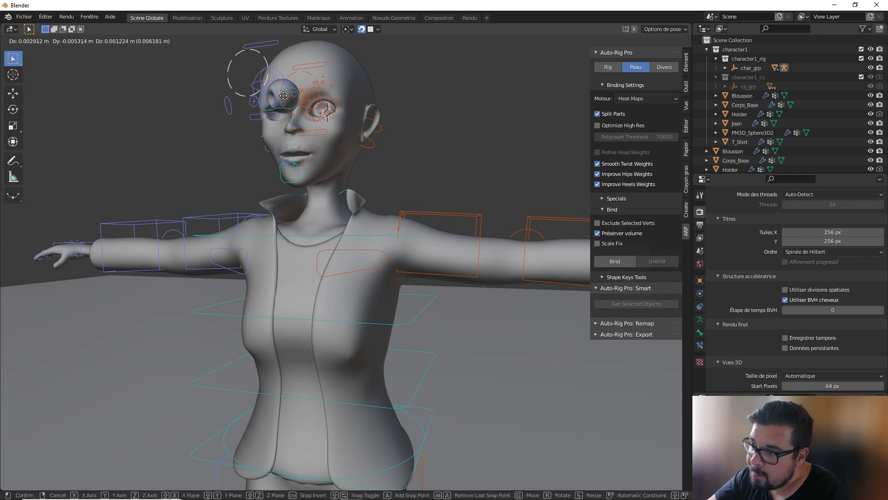
pyautogui.rightClick(282, 89)
# Turn off snapping and test moving and rotating the right-eye controller from different angles
pyautogui.moveTo(297, 99); pyautogui.dragTo(386, 88, button='middle')
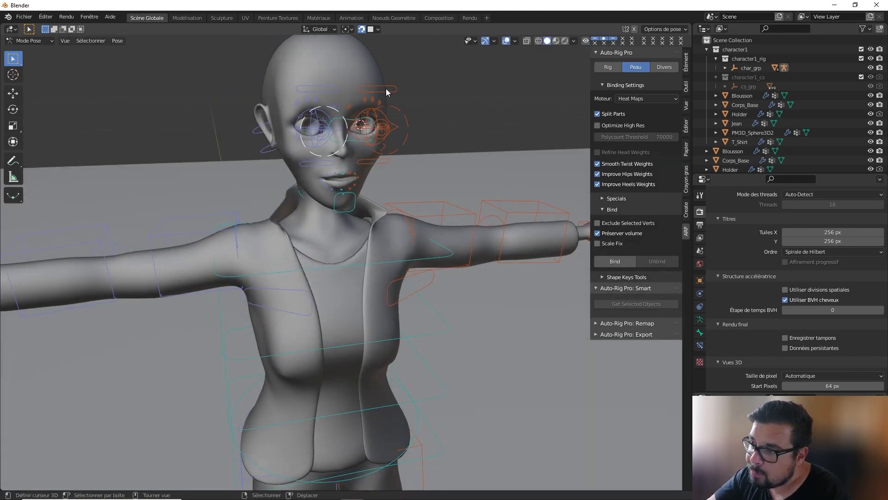
pyautogui.click(362, 29)
pyautogui.press('KP_1')
pyautogui.press('g')
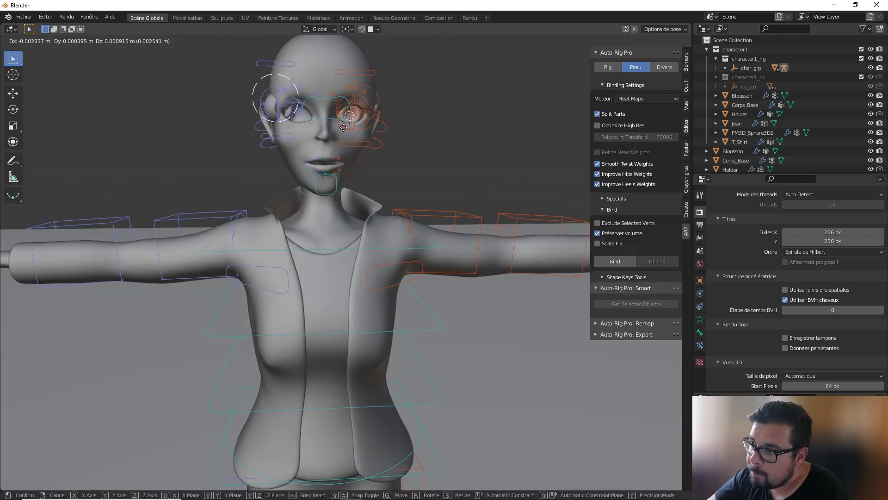
pyautogui.rightClick(364, 137)
pyautogui.press('r')
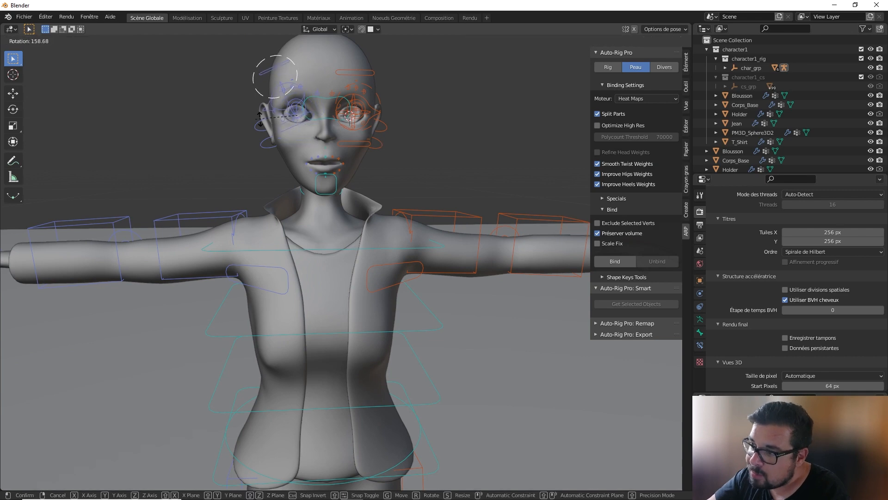
pyautogui.rightClick(320, 117)
pyautogui.moveTo(332, 118); pyautogui.dragTo(239, 124, button='middle')
pyautogui.press('r')
pyautogui.rightClick(455, 129)
# Test-move the shared eye target controller in front of the face and return the rig to Object Mode
pyautogui.click(230, 114)
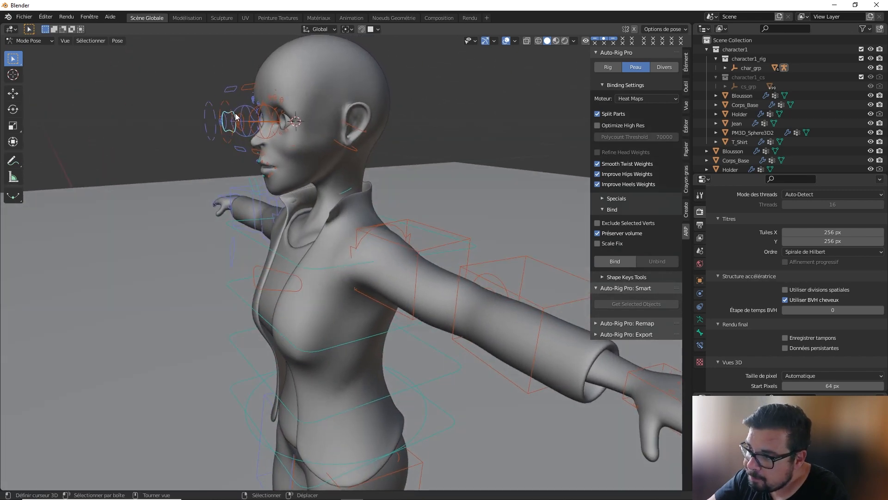
pyautogui.press('g')
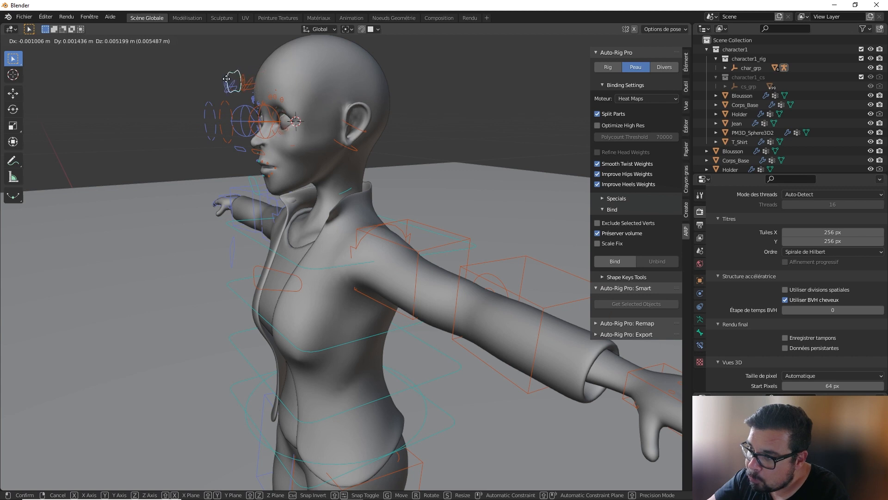
pyautogui.rightClick(249, 114)
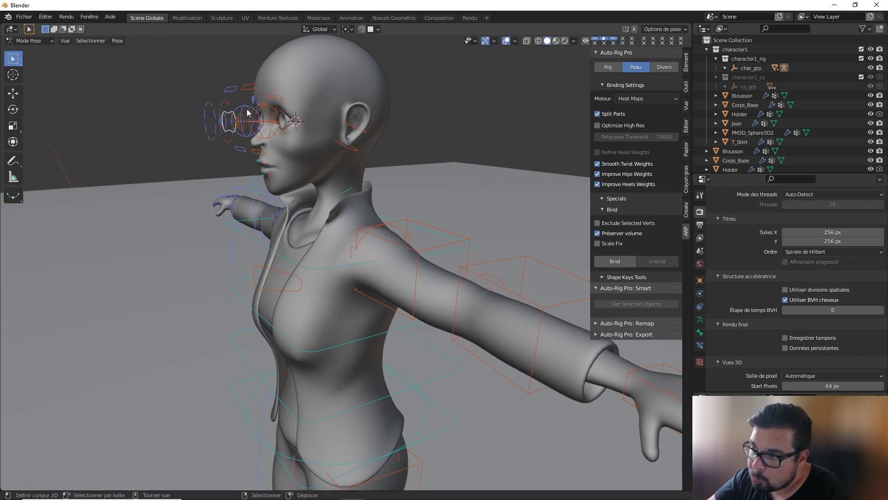
pyautogui.press('g')
pyautogui.rightClick(340, 153)
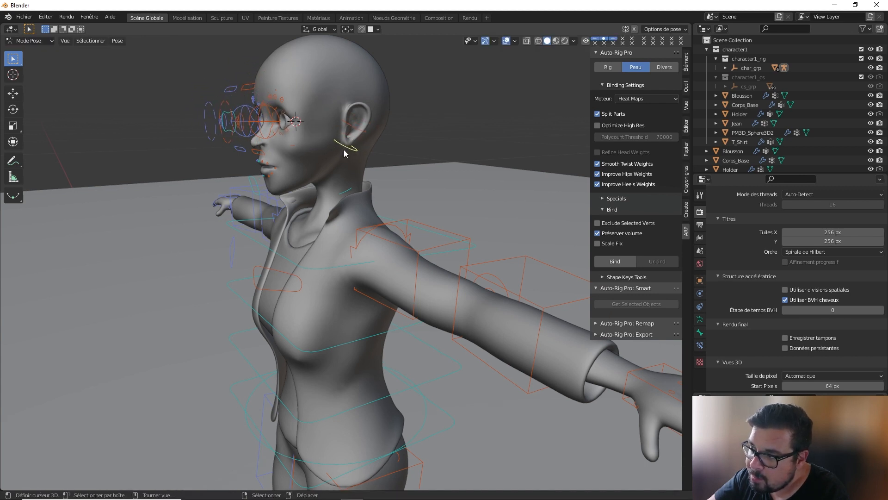
pyautogui.moveTo(340, 152); pyautogui.dragTo(312, 166, button='middle')
pyautogui.moveTo(271, 190)
pyautogui.mouseDown(button='middle')
pyautogui.moveTo(316, 157)
pyautogui.moveTo(282, 177)
pyautogui.mouseUp(button='middle')
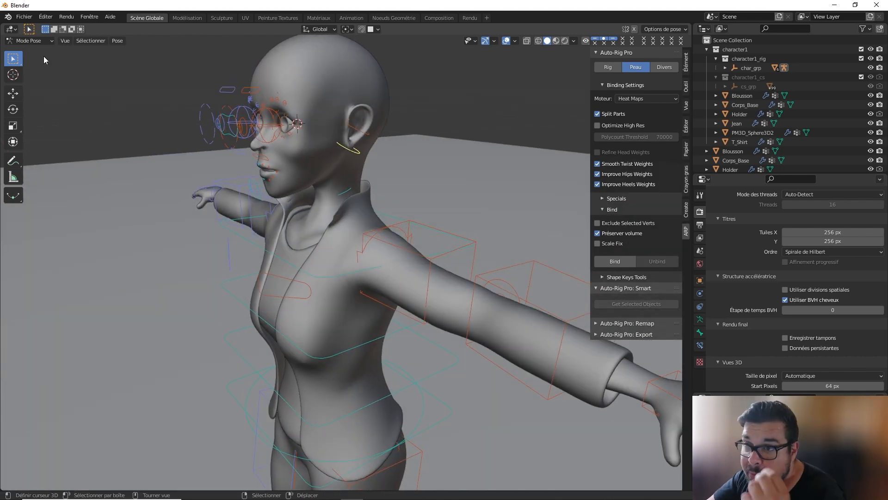
pyautogui.click(27, 43)
pyautogui.click(33, 50)
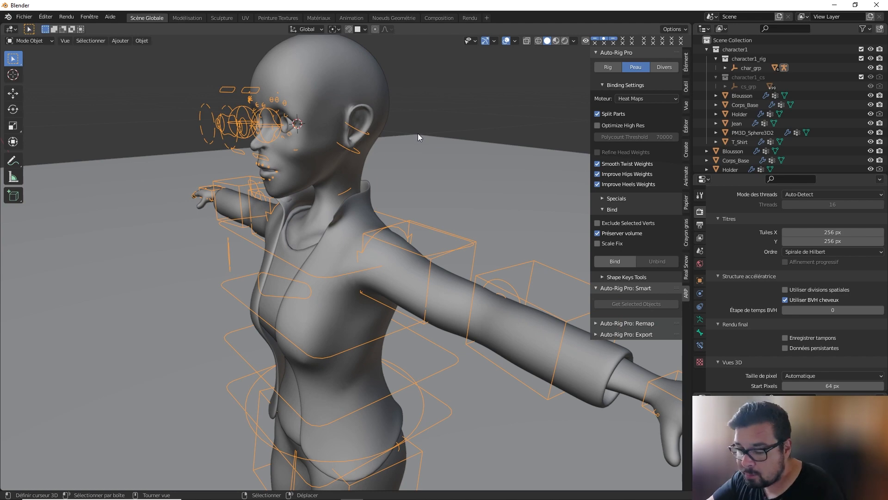
# Select everything in the scene and delete the rig together with all the character meshes
pyautogui.press('a')
pyautogui.click(414, 87)
pyautogui.press('a')
pyautogui.click(414, 43)
pyautogui.press('x')
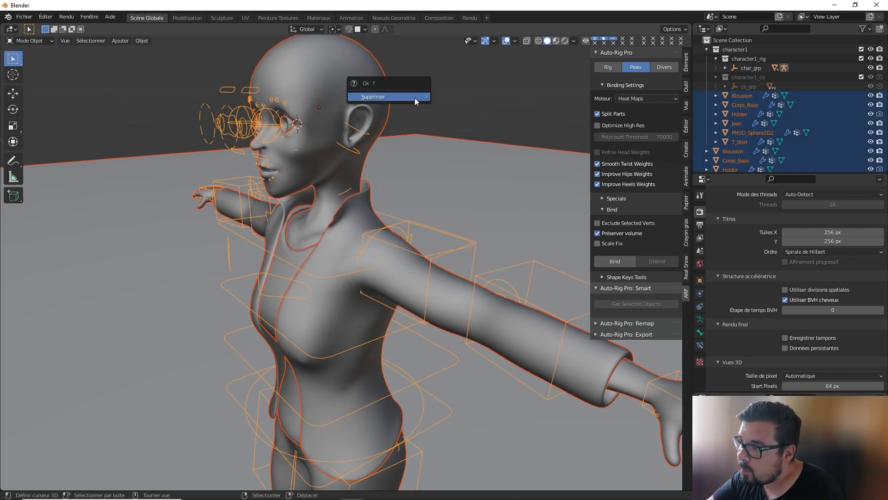
pyautogui.click(414, 98)
pyautogui.press('Home')
pyautogui.press('a')
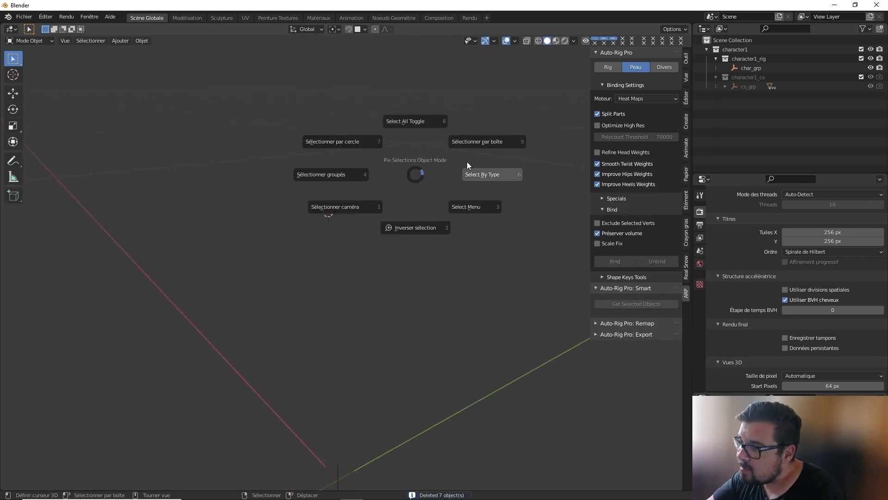
pyautogui.click(880, 80)
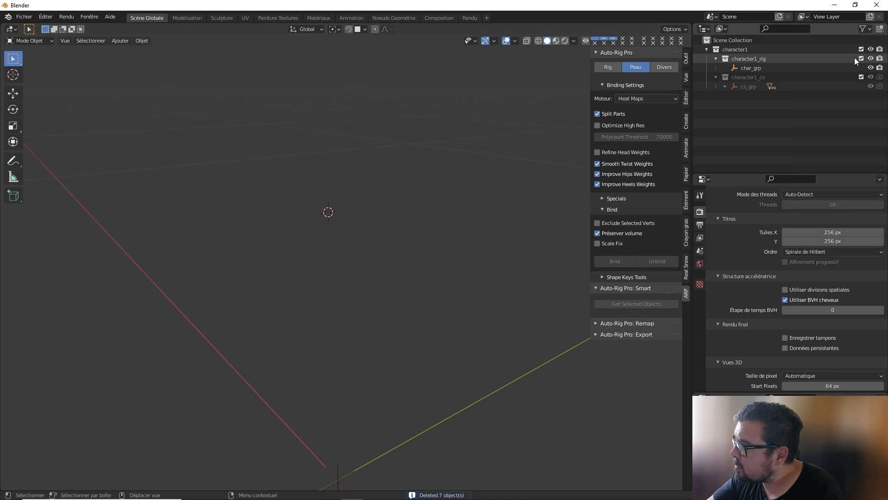
# Start a new default scene, discarding the unsaved changes in the current file
pyautogui.click(24, 17)
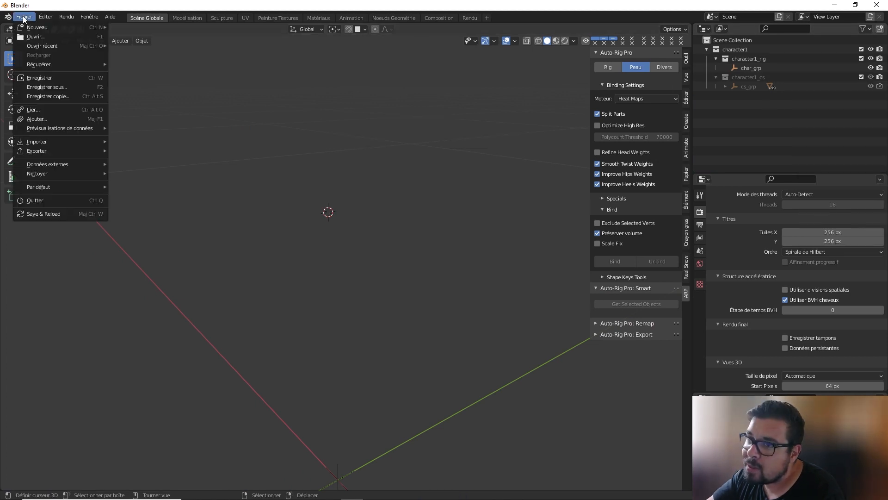
pyautogui.moveTo(56, 27)
pyautogui.click(141, 27)
pyautogui.click(459, 253)
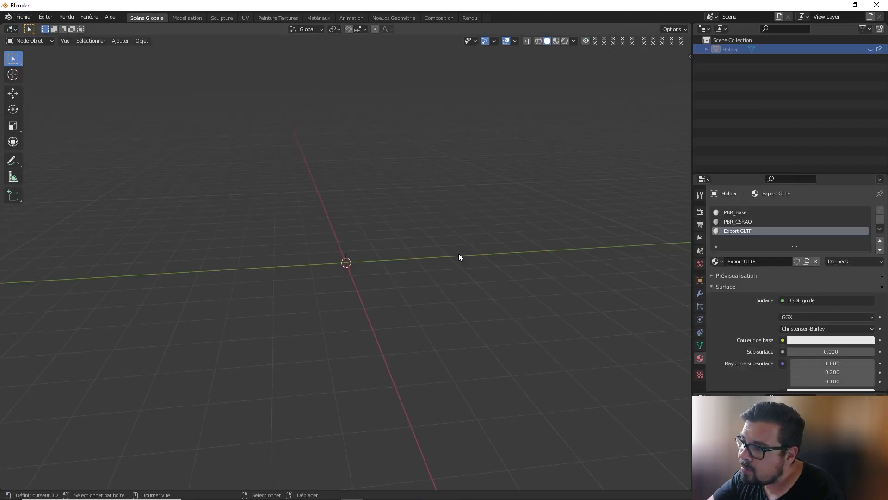
# Add a plane mesh at the world origin and scale it by 5
pyautogui.hotkey('shift', 'a')
pyautogui.moveTo(403, 201)
pyautogui.click(451, 201)
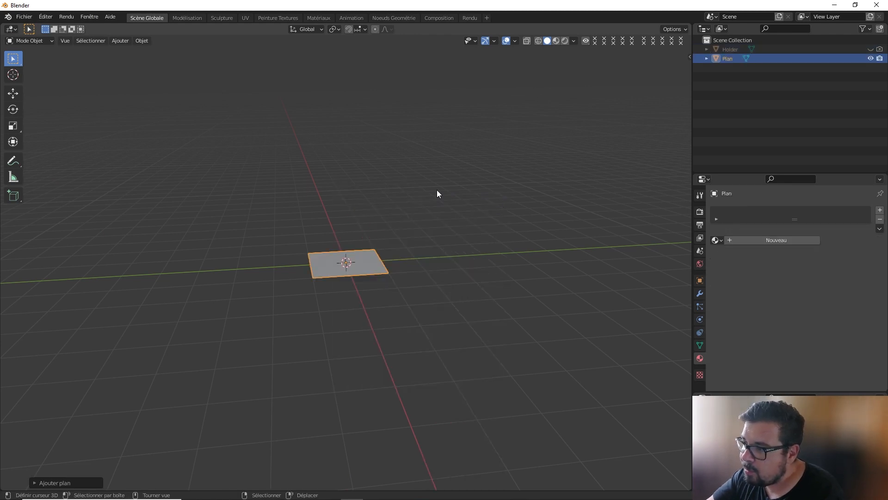
pyautogui.press('s')
pyautogui.press('5')
pyautogui.press('Return')
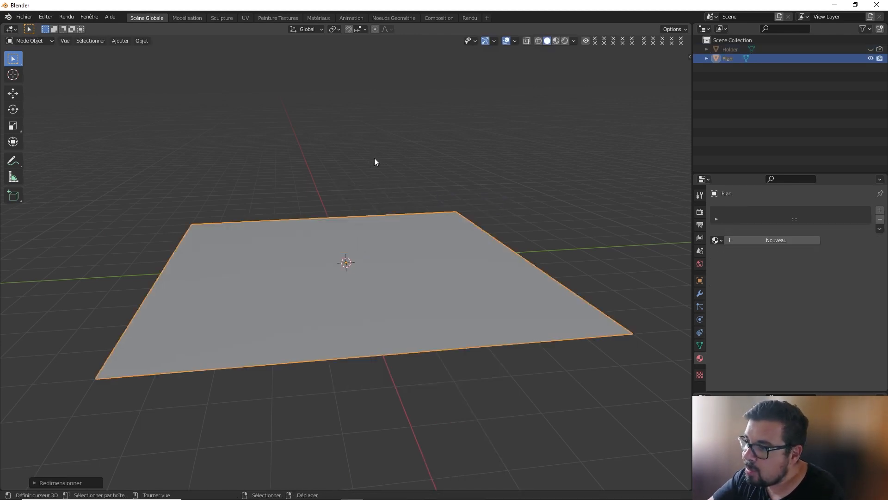
# Search the add-ons in the preferences for "ivy" to check the IvyGen add-on, then close the preferences
pyautogui.click(46, 16)
pyautogui.click(65, 149)
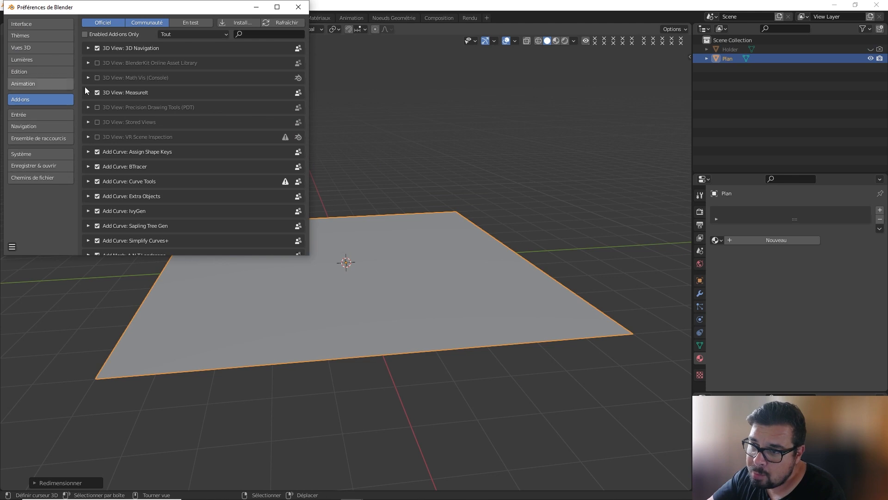
pyautogui.click(248, 35)
pyautogui.write('ivy')
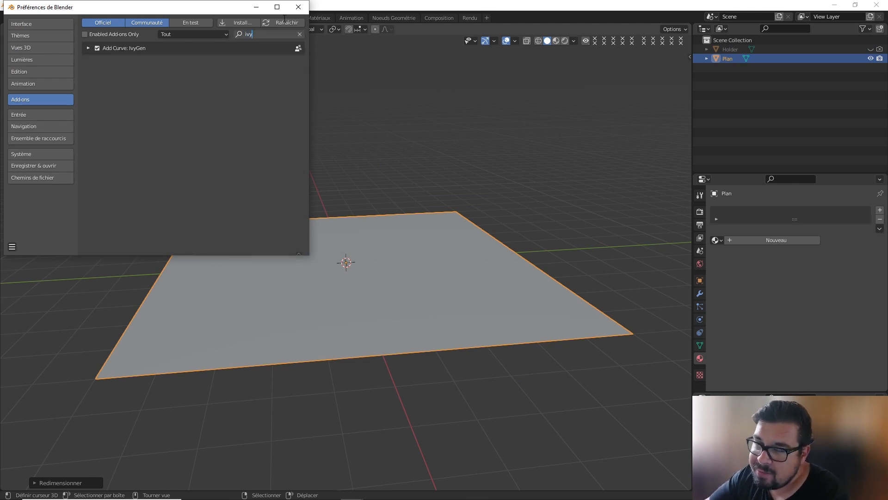
pyautogui.click(298, 7)
# Show the Ivy Generator settings in the viewport with the plane still selected
pyautogui.moveTo(430, 285); pyautogui.dragTo(413, 290, button='middle')
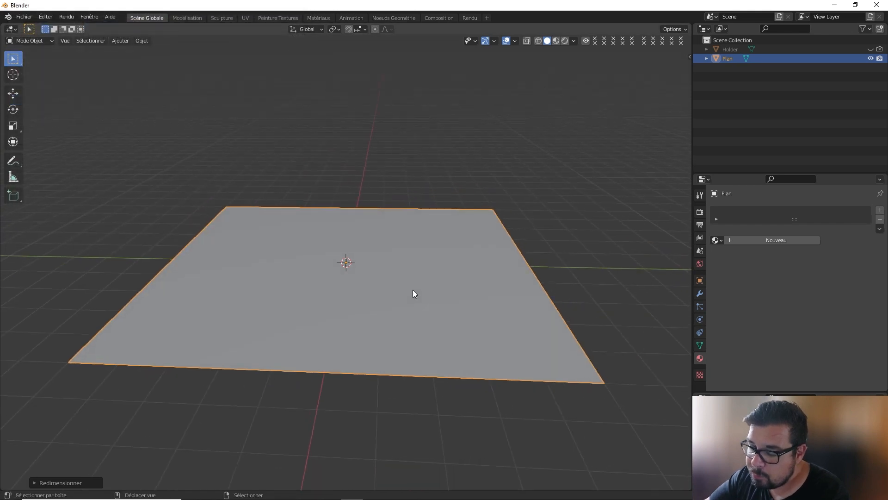
pyautogui.hotkey('shift', 'a')
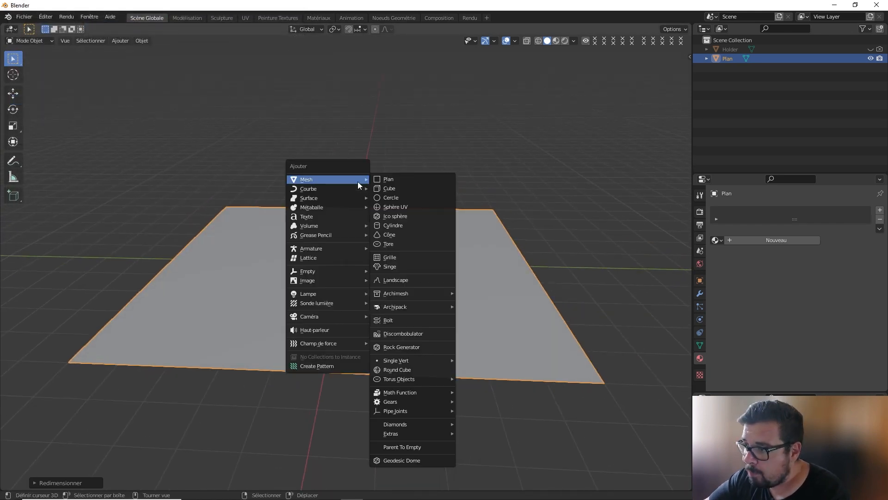
pyautogui.moveTo(356, 188)
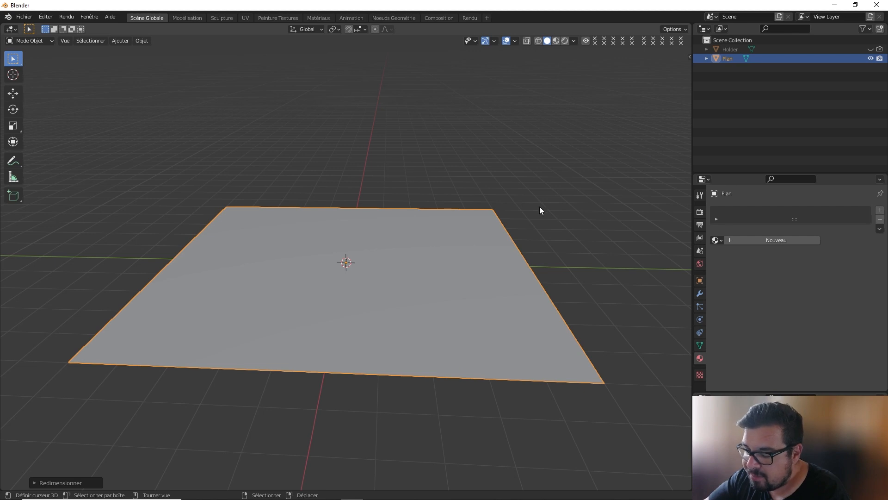
pyautogui.press('n')
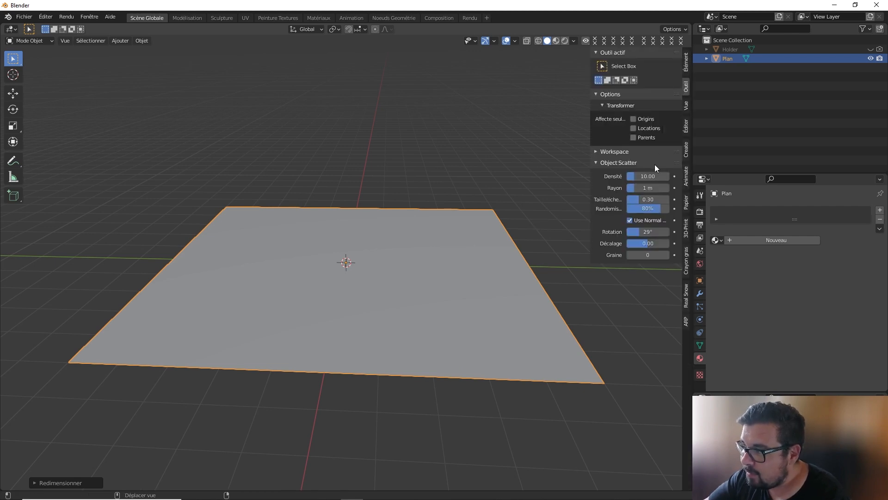
pyautogui.click(687, 148)
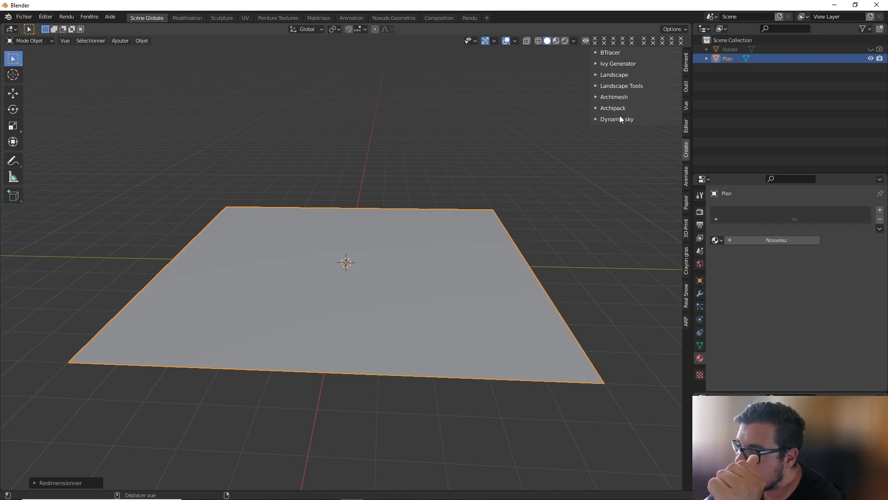
pyautogui.click(597, 63)
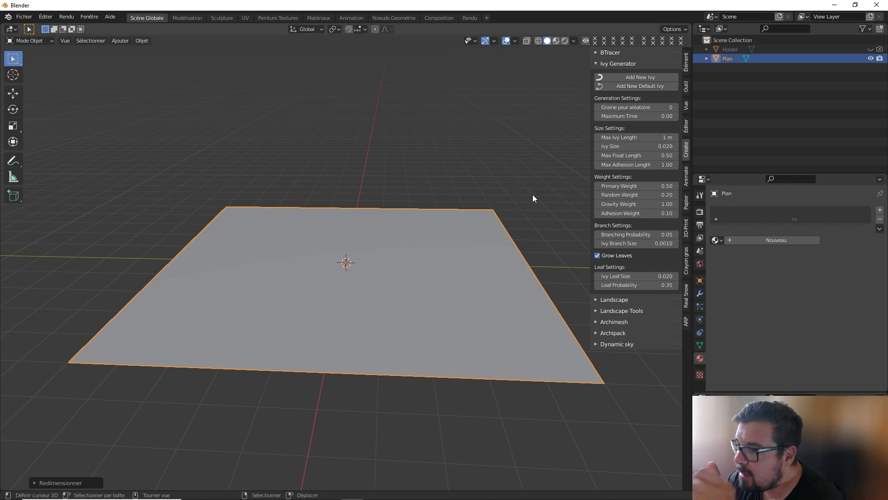
# Snap the 3D cursor to the plane's near-right corner vertex in Edit Mode and return to Object Mode
pyautogui.press('Tab')
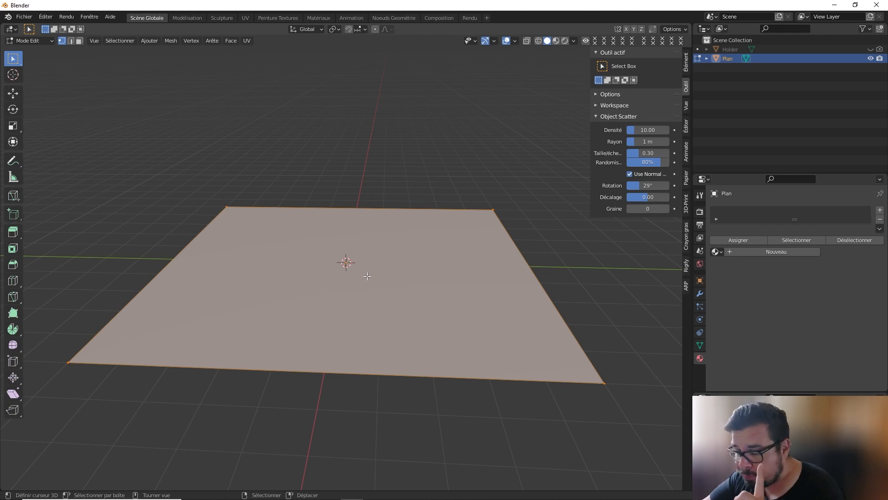
pyautogui.click(605, 383)
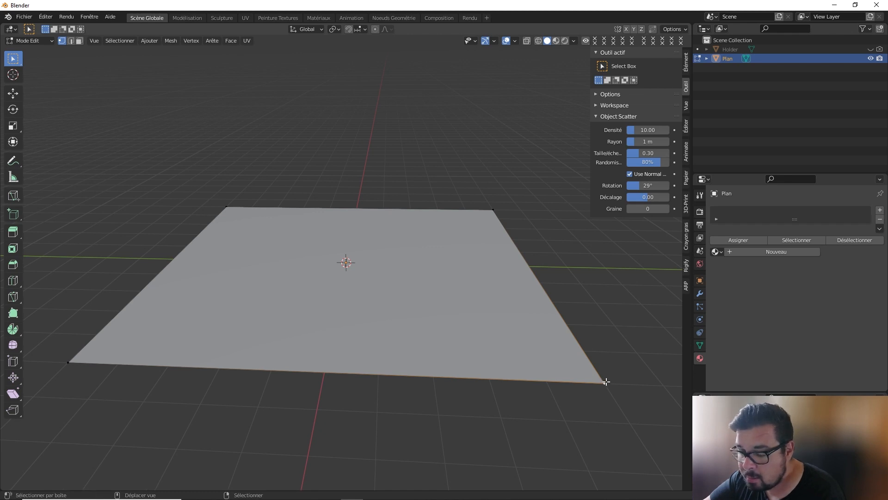
pyautogui.hotkey('shift', 's')
pyautogui.click(581, 422)
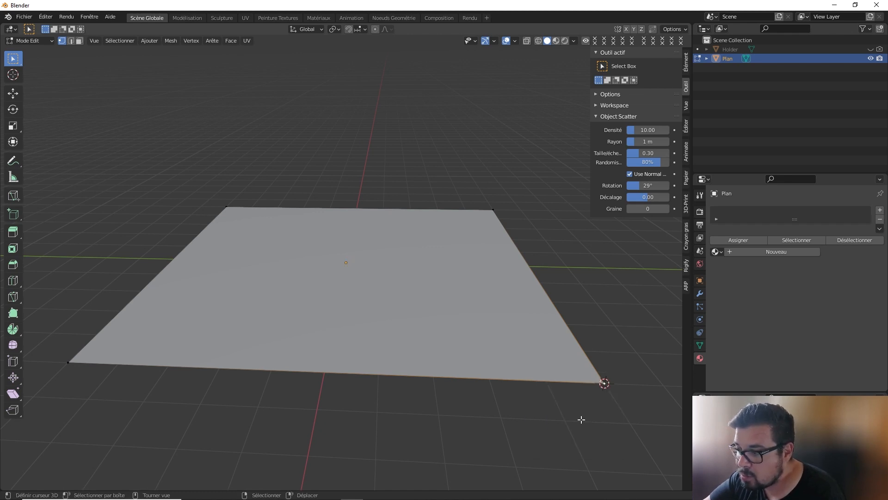
pyautogui.press('Tab')
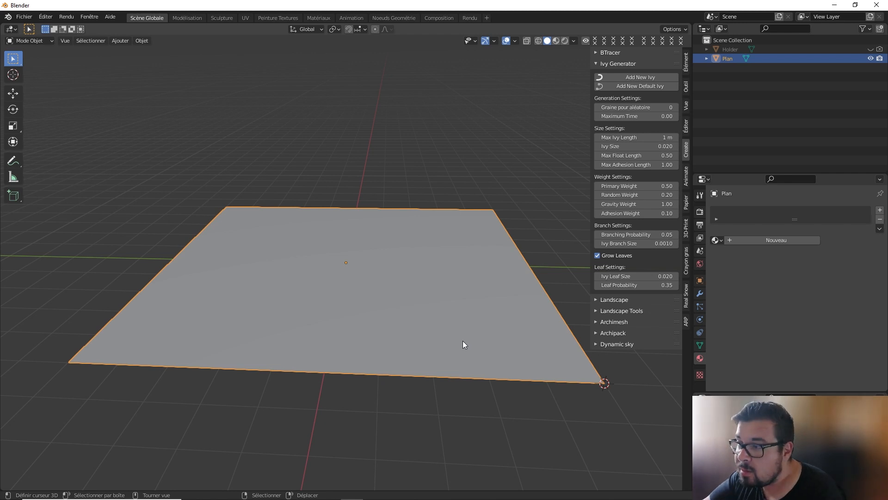
# Generate a new ivy on the plane at the 3D cursor and inspect it up close
pyautogui.click(657, 78)
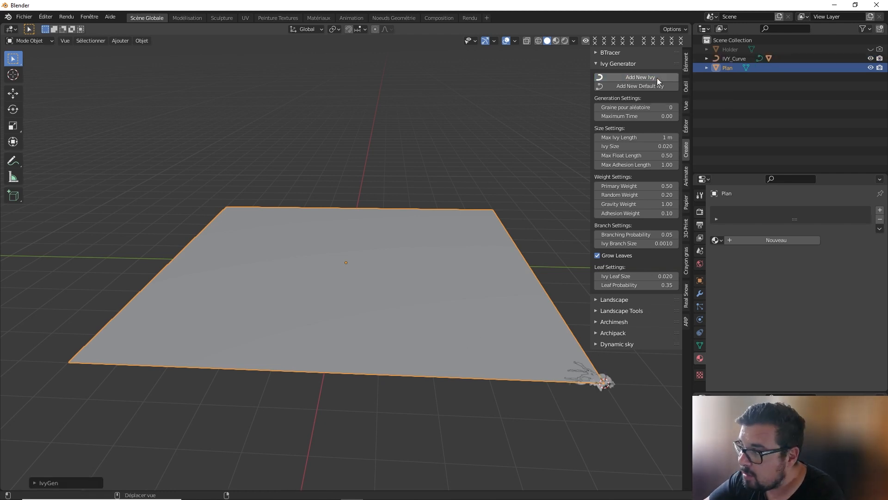
pyautogui.keyDown('shift'); pyautogui.moveTo(589, 384); pyautogui.dragTo(428, 307, button='middle'); pyautogui.keyUp('shift')
pyautogui.scroll(5, 408, 292)
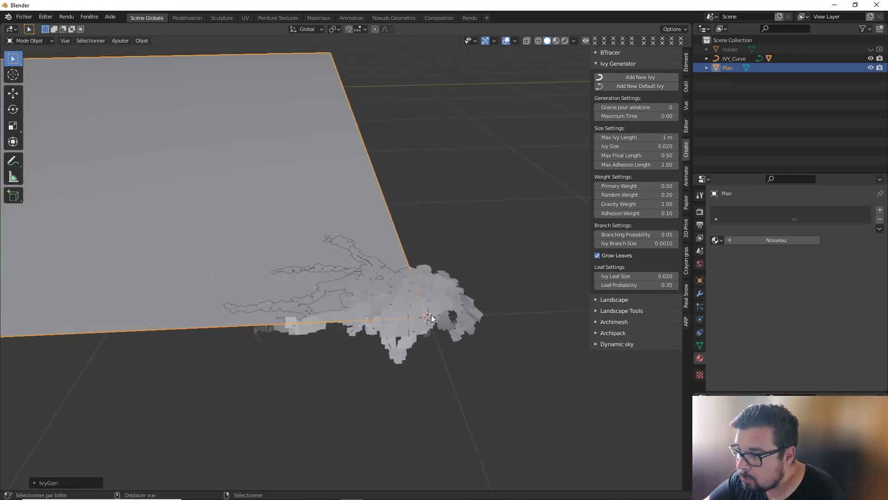
pyautogui.scroll(4, 430, 311)
pyautogui.scroll(-4, 430, 311)
# Test-move the ivy's leaves and its branch curve individually, cancelling each move
pyautogui.click(427, 285)
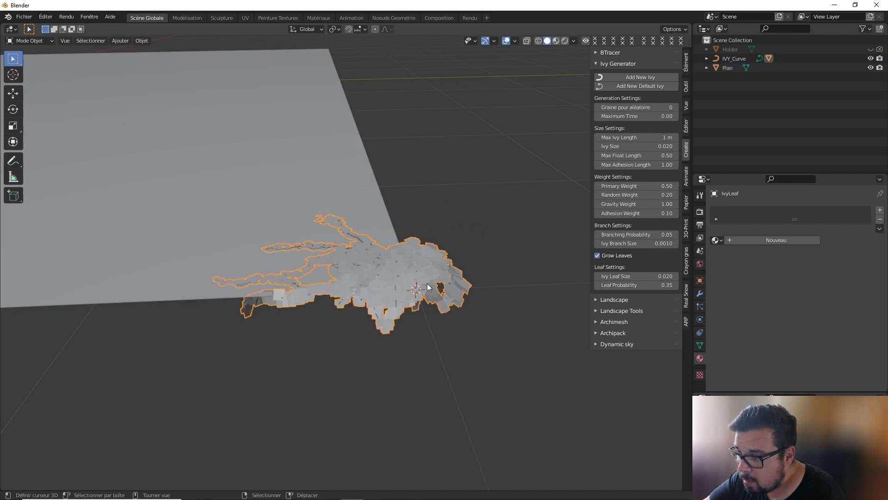
pyautogui.press('g')
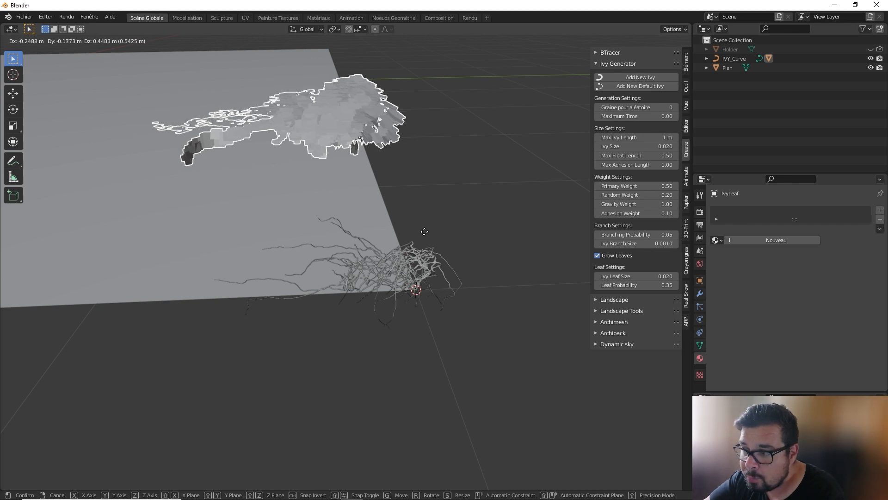
pyautogui.click(403, 276)
pyautogui.keyDown('shift'); pyautogui.click(403, 276); pyautogui.keyUp('shift')
pyautogui.press('g')
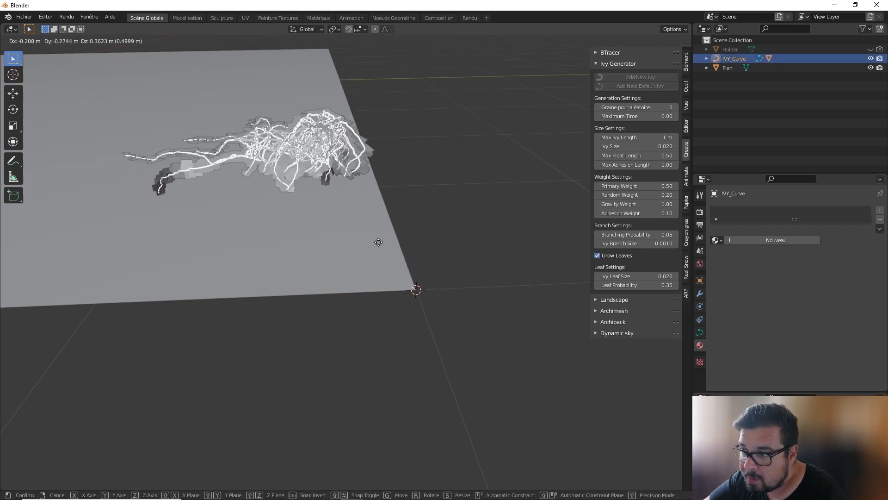
pyautogui.rightClick(392, 242)
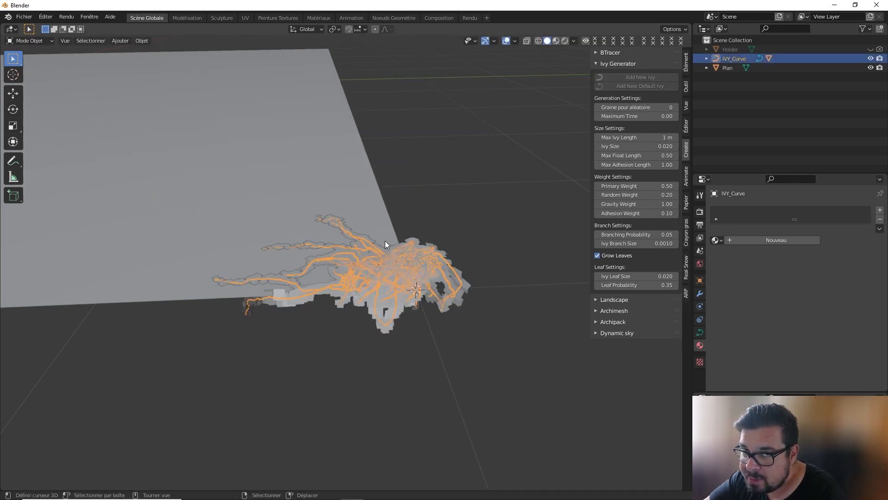
pyautogui.click(385, 240)
pyautogui.click(387, 250)
pyautogui.press('g')
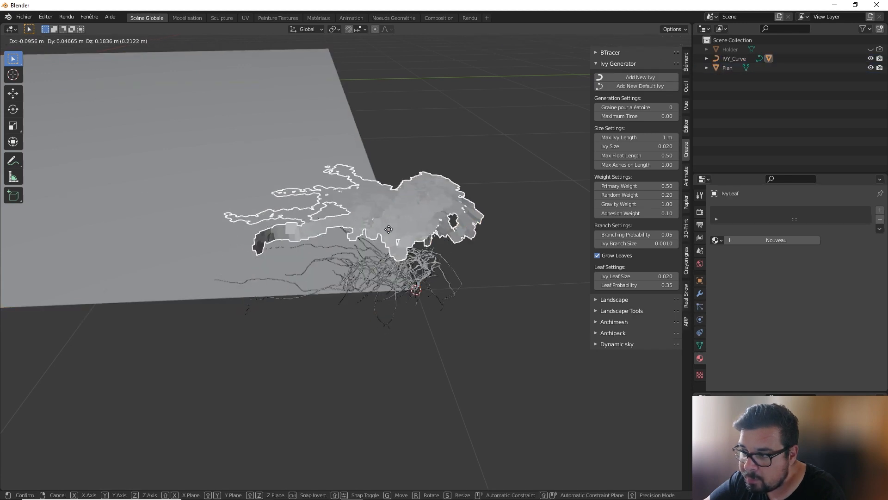
pyautogui.rightClick(403, 256)
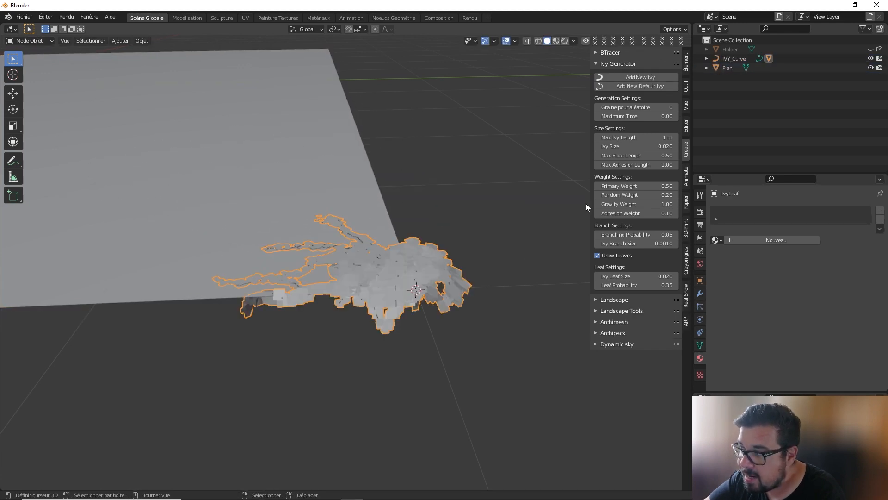
# Delete the generated ivy's leaf mesh and its branch curve
pyautogui.press('x')
pyautogui.click(459, 255)
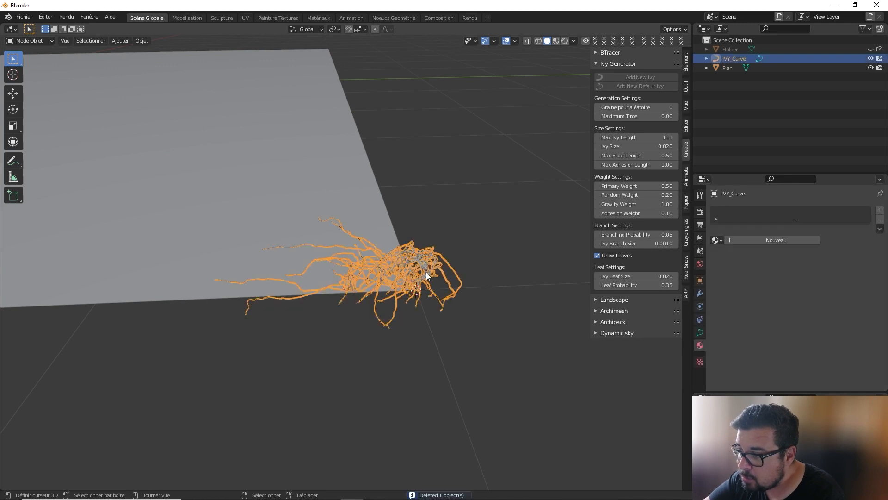
pyautogui.press('Delete')
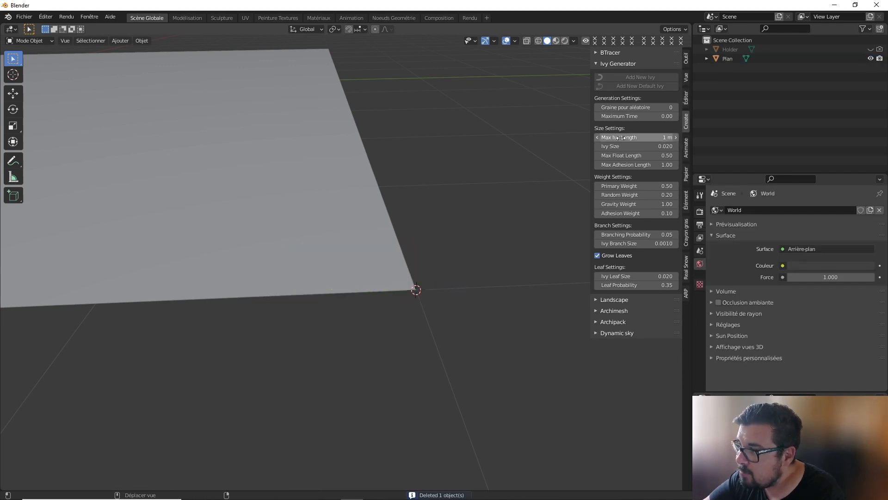
# Set the Ivy Generator's Max Ivy Length to 5 m
pyautogui.click(622, 137)
pyautogui.write('5')
pyautogui.press('Return')
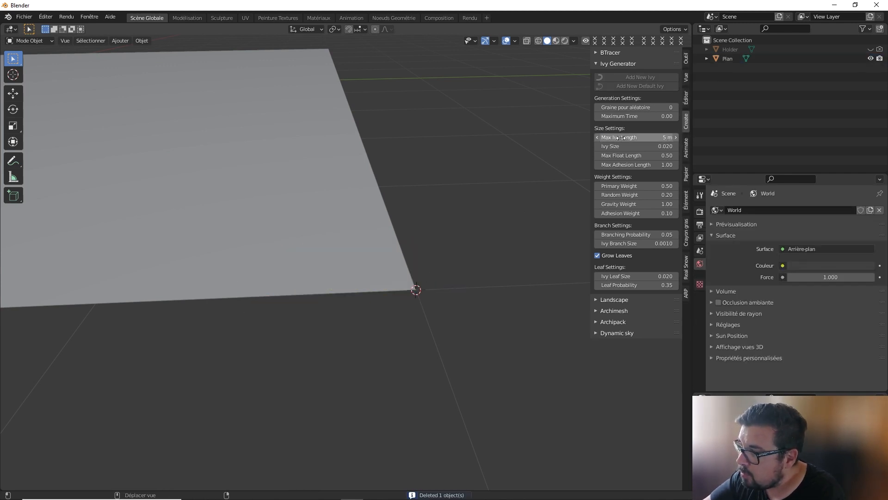
# Generate a longer ivy on the selected plane and try moving its leaves
pyautogui.click(406, 288)
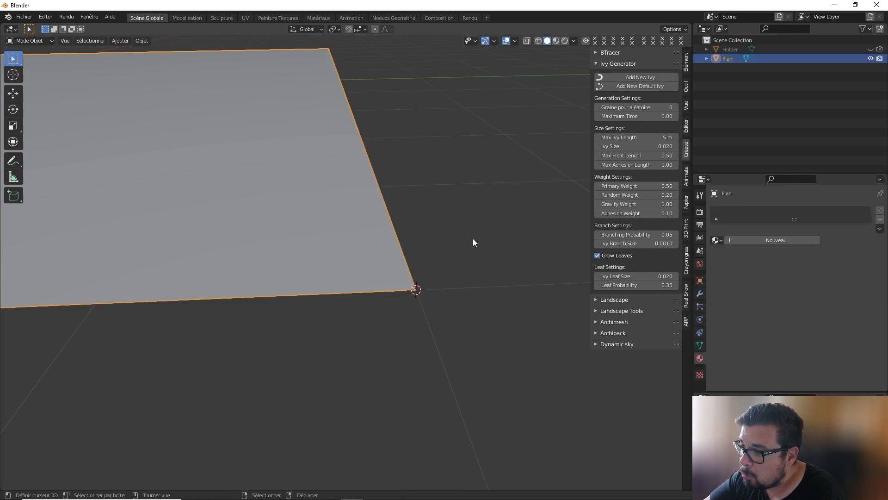
pyautogui.click(646, 77)
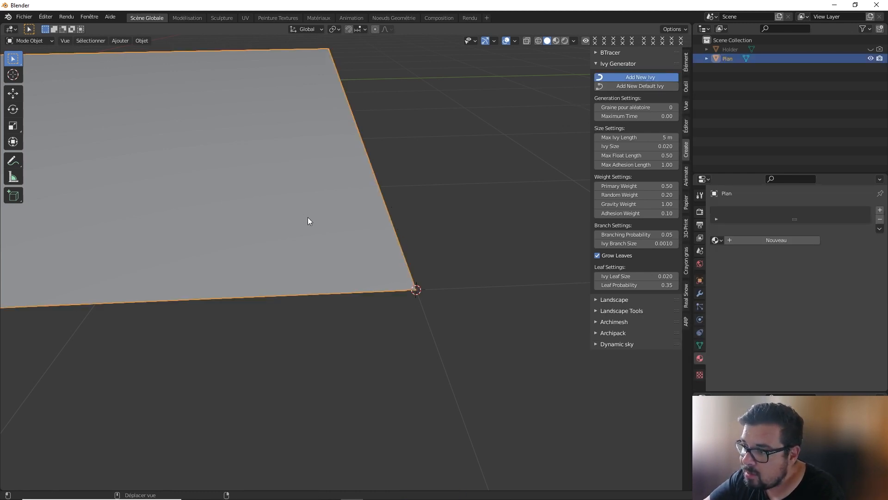
pyautogui.moveTo(320, 220)
pyautogui.mouseDown(button='middle')
pyautogui.moveTo(301, 211)
pyautogui.moveTo(332, 226)
pyautogui.mouseUp(button='middle')
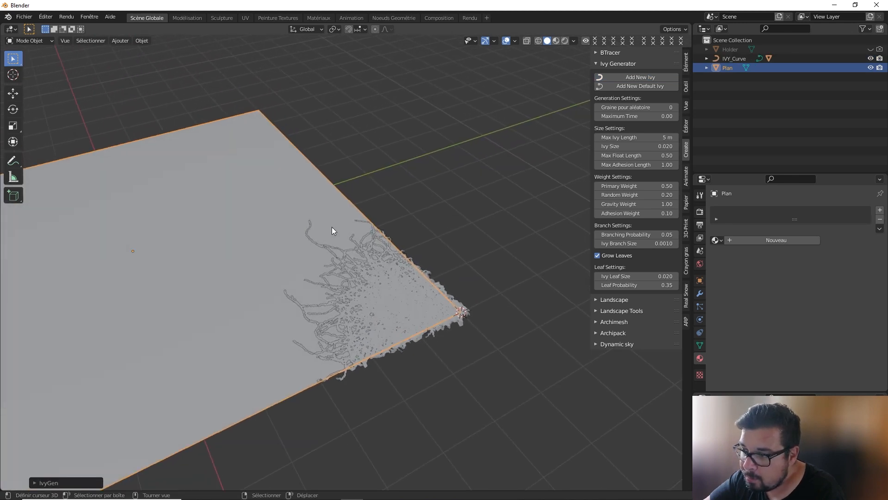
pyautogui.click(415, 298)
pyautogui.press('g')
pyautogui.press('Escape')
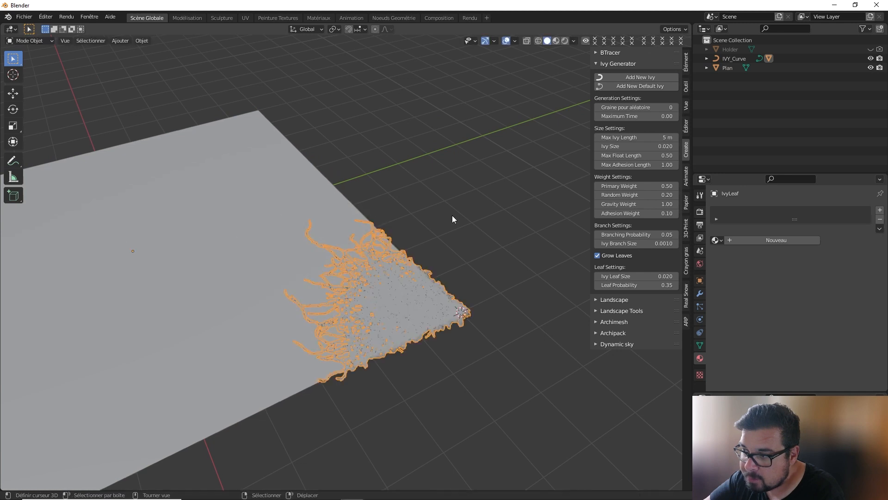
# Delete the leaves and branches of the longer ivy and reselect the plane
pyautogui.press('x')
pyautogui.click(468, 206)
pyautogui.click(410, 276)
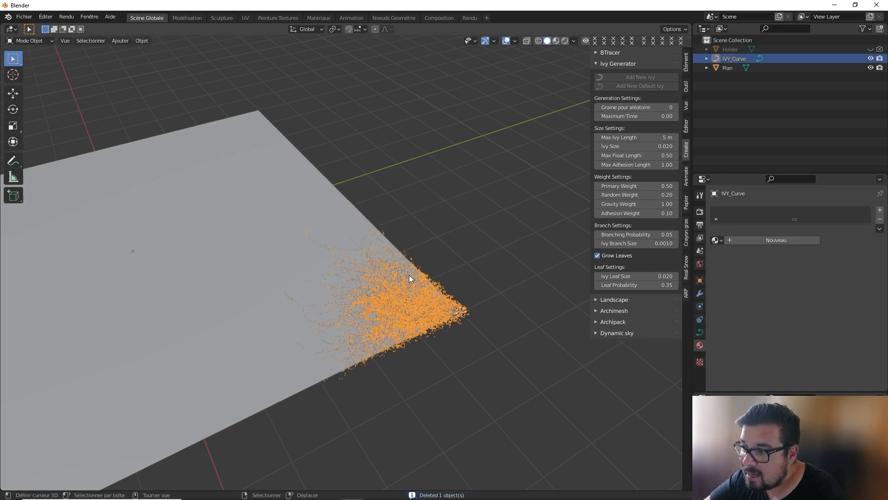
pyautogui.press('x')
pyautogui.click(411, 276)
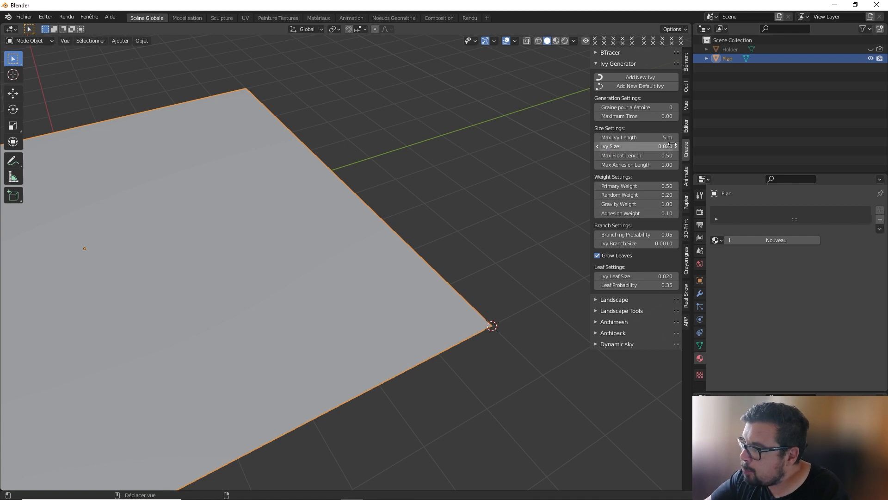
# Set the Ivy Generator's Ivy Size to 0.01
pyautogui.click(666, 146)
pyautogui.write('0.01')
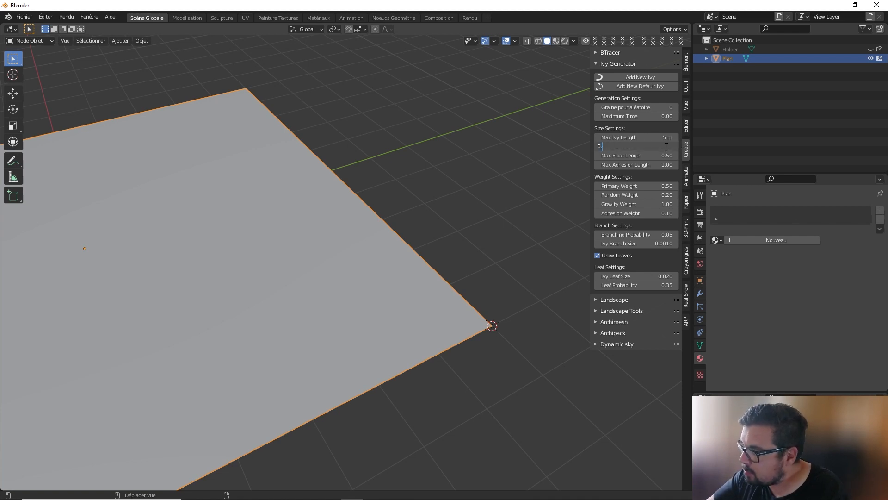
pyautogui.press('Return')
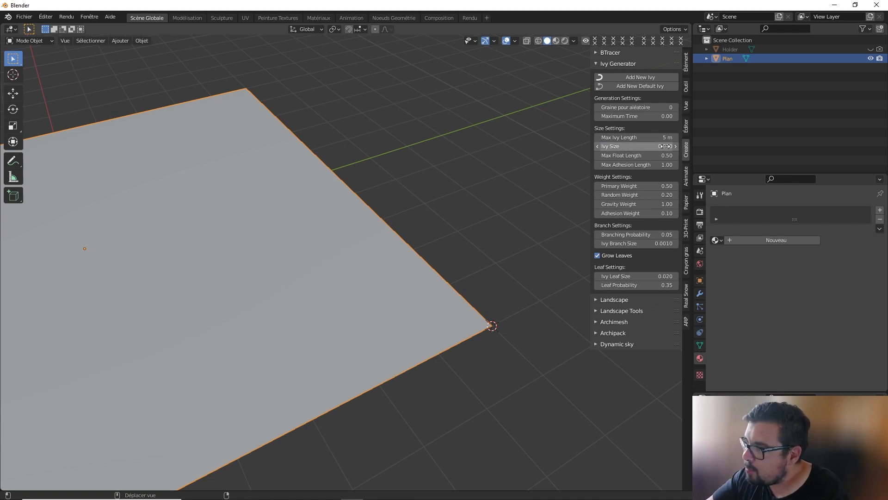
# Generate a new ivy on the selected plane and move its leaves away to inspect the bare branches
pyautogui.click(660, 79)
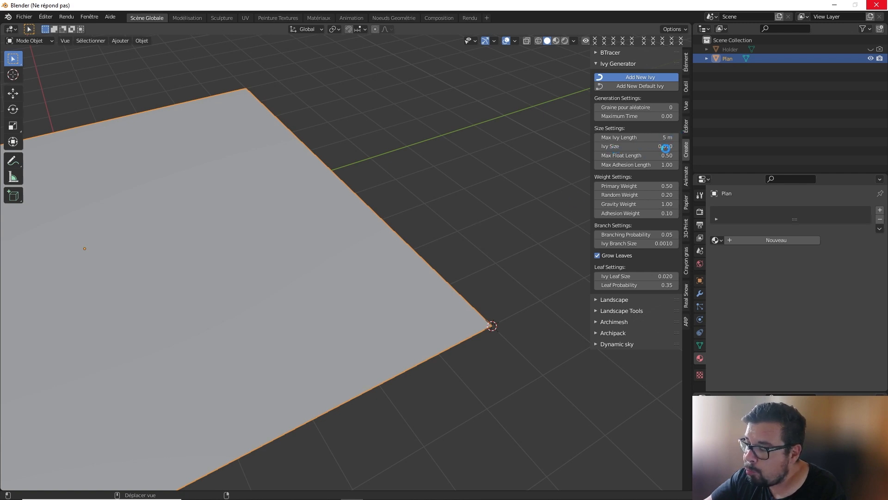
pyautogui.click(440, 300)
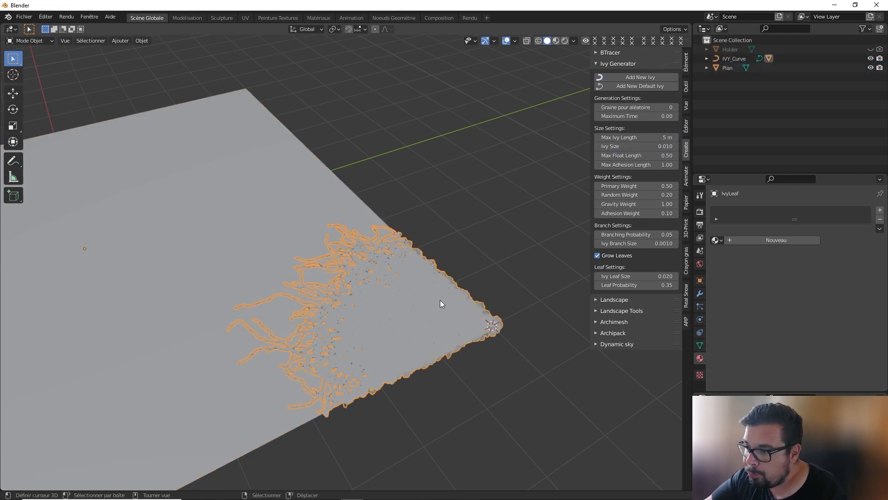
pyautogui.press('g')
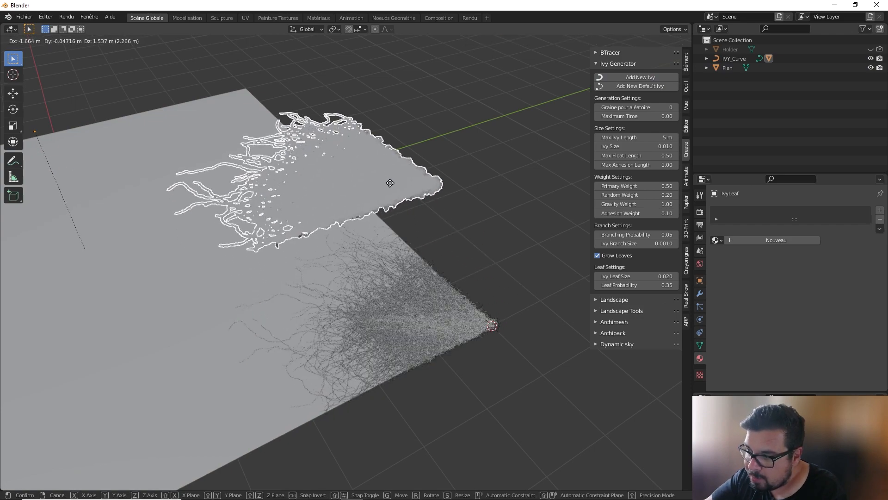
pyautogui.click(391, 172)
pyautogui.scroll(5, 418, 287)
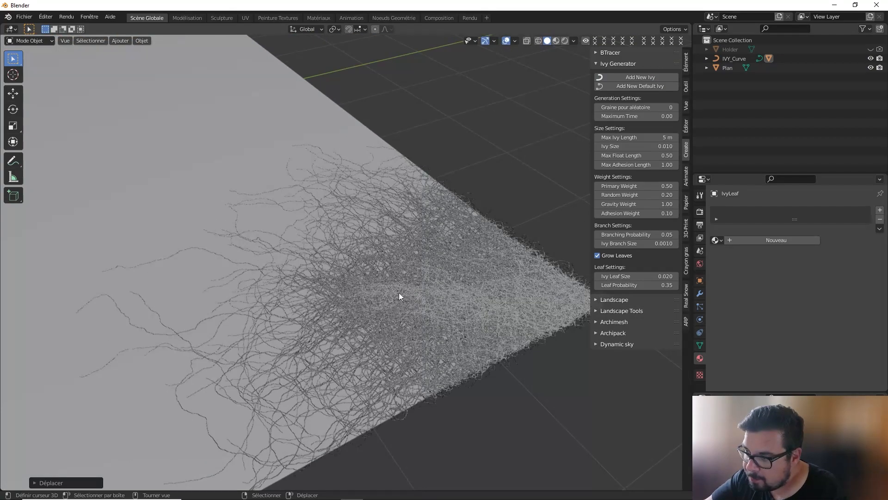
pyautogui.scroll(-4, 392, 301)
# Delete the displaced leaves and the dense branch curve, keeping only the plane
pyautogui.press('x')
pyautogui.click(380, 191)
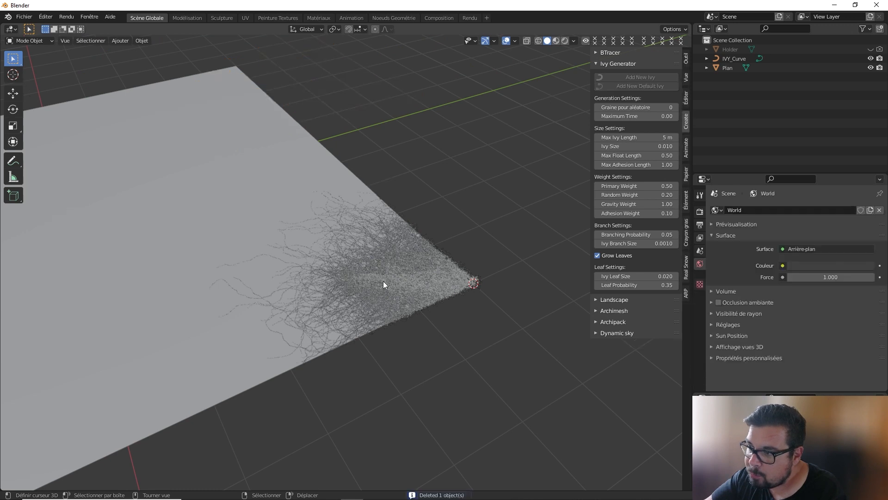
pyautogui.click(383, 282)
pyautogui.press('x')
pyautogui.click(383, 280)
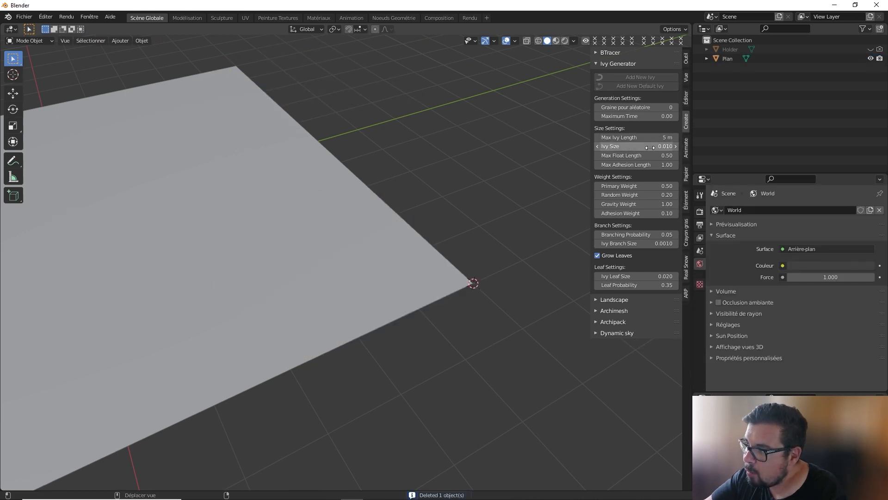
# Set the Ivy Generator's Ivy Size to 0.1 and generate a new ivy on the plane
pyautogui.click(650, 147)
pyautogui.write('0')
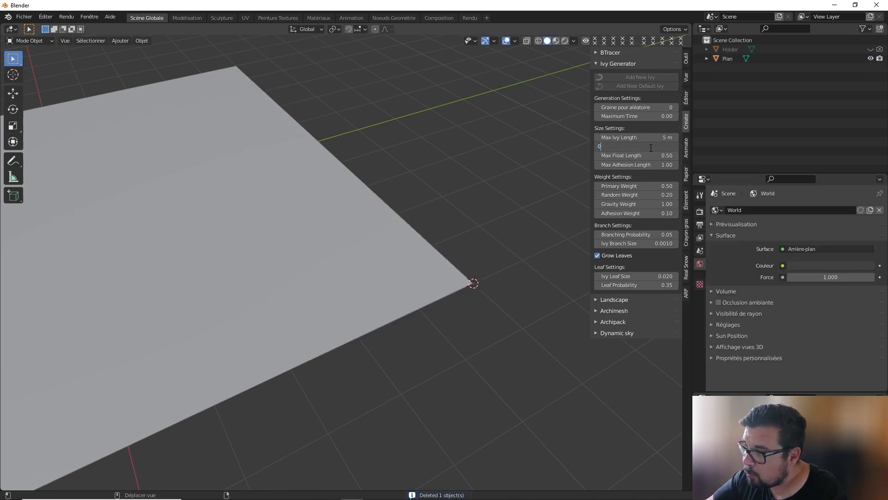
pyautogui.write('.1')
pyautogui.press('Return')
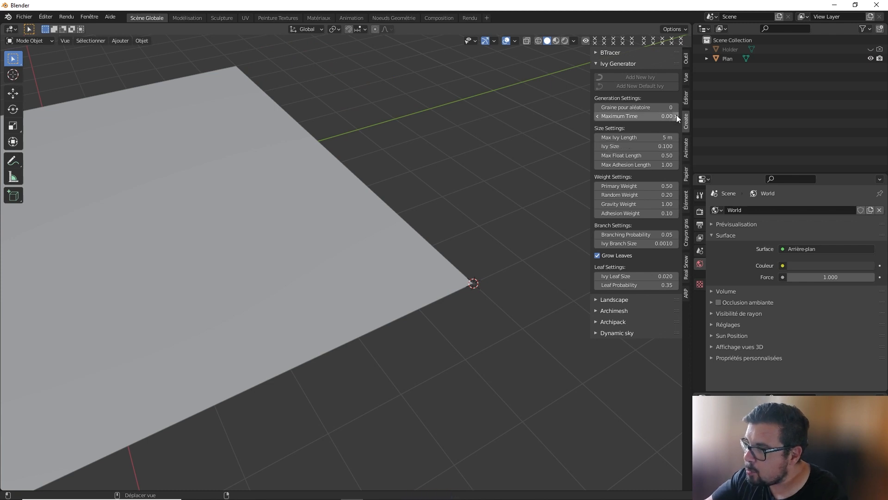
pyautogui.click(288, 276)
pyautogui.click(643, 77)
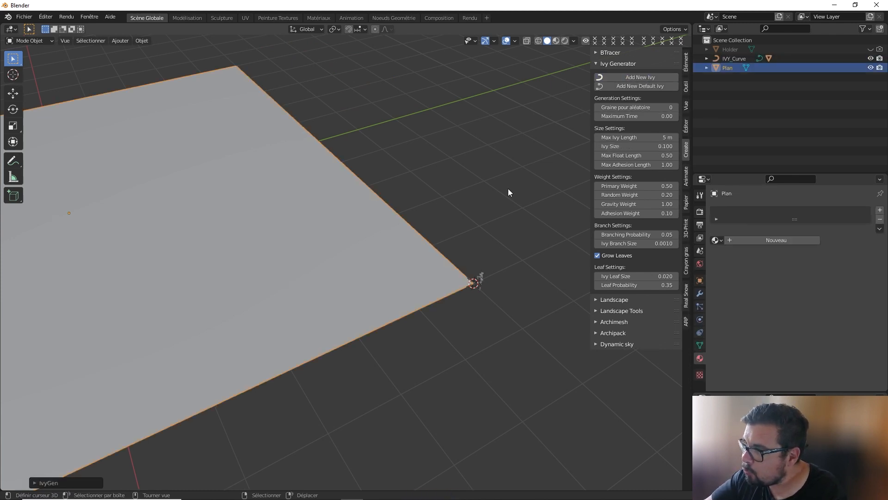
pyautogui.moveTo(388, 276); pyautogui.dragTo(428, 141, button='middle')
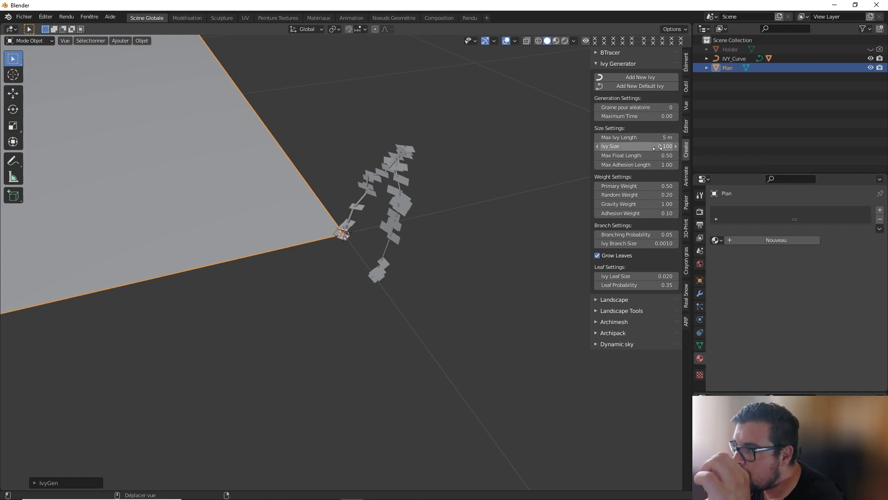
# Delete the leaves and branches of the sparse ivy at the plane's corner and reselect the plane
pyautogui.click(405, 176)
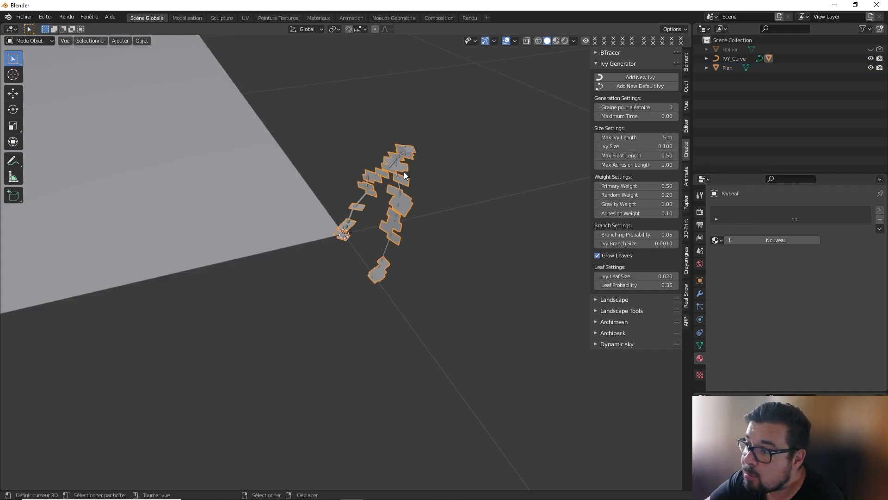
pyautogui.press('Delete')
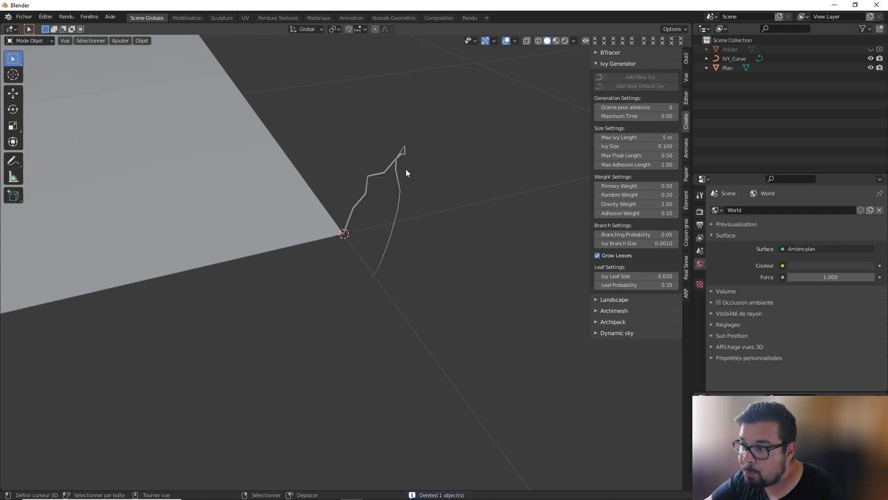
pyautogui.click(389, 172)
pyautogui.press('Delete')
pyautogui.click(324, 210)
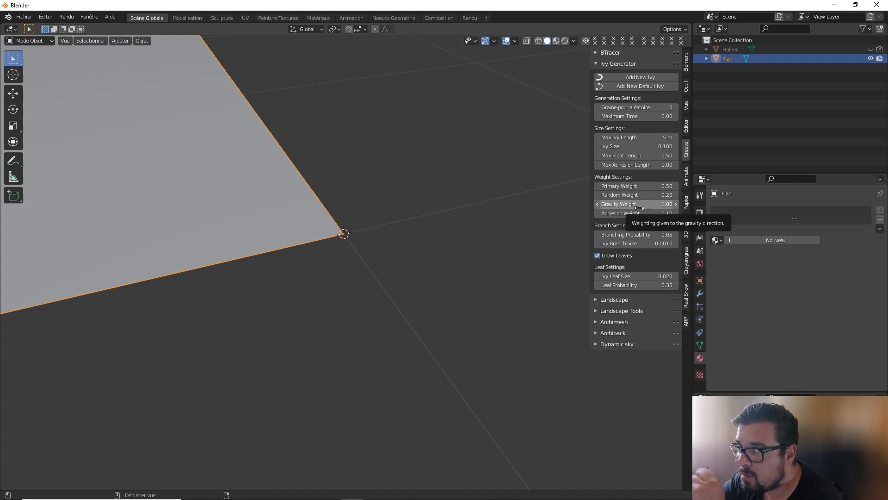
# Set the Ivy Branch Size to 0.005 and generate a new ivy with thicker branches on the plane
pyautogui.click(639, 244)
pyautogui.write('0.005')
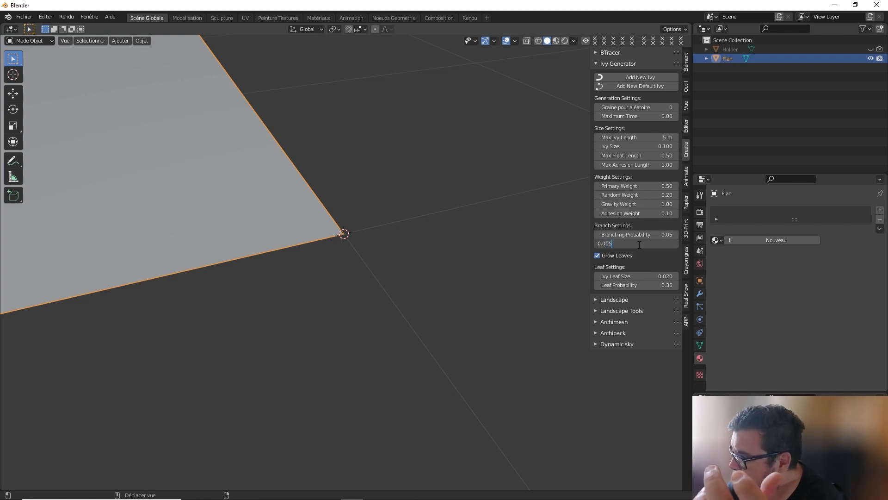
pyautogui.press('Return')
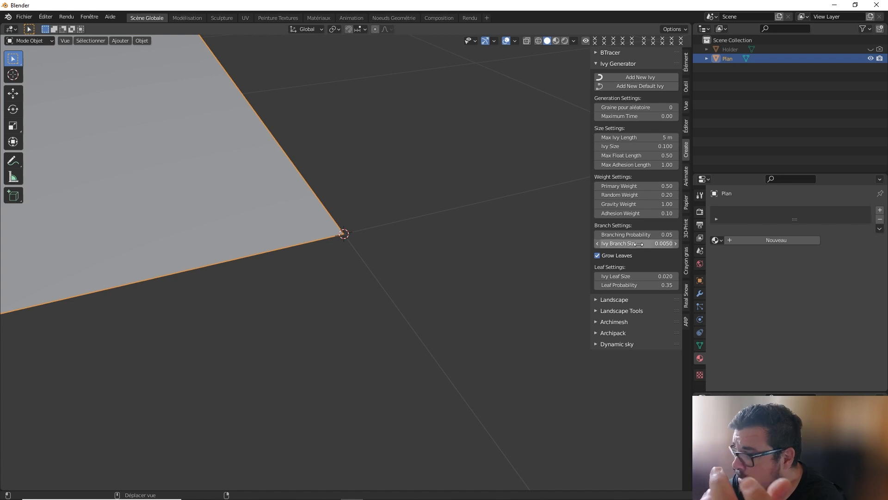
pyautogui.click(631, 78)
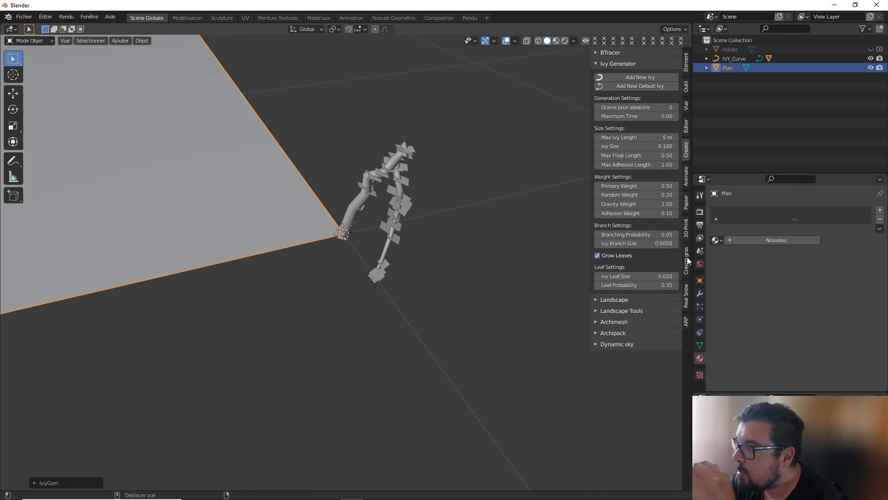
# Delete the thick-branched ivy, both its curve and its leaves, from the scene
pyautogui.click(379, 192)
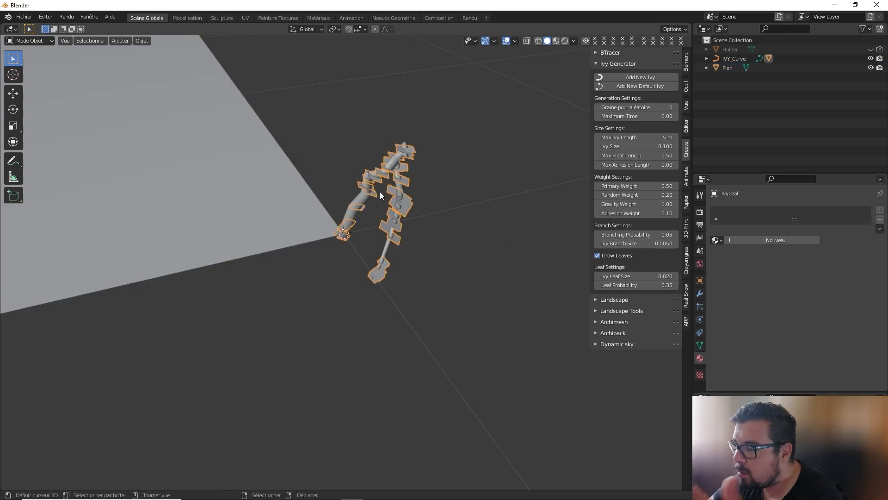
pyautogui.rightClick(379, 189)
pyautogui.press('Escape')
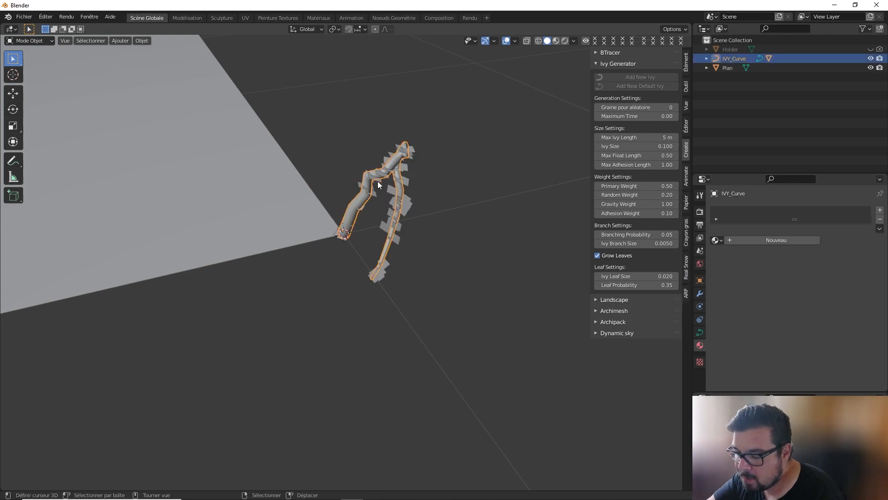
pyautogui.press('x')
pyautogui.click(378, 181)
pyautogui.rightClick(378, 181)
pyautogui.press('x')
pyautogui.click(378, 182)
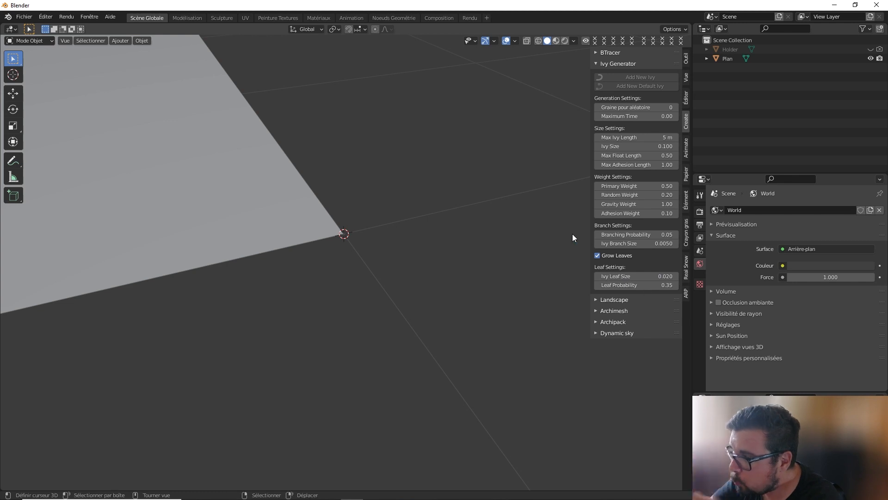
pyautogui.scroll(-6, 573, 239)
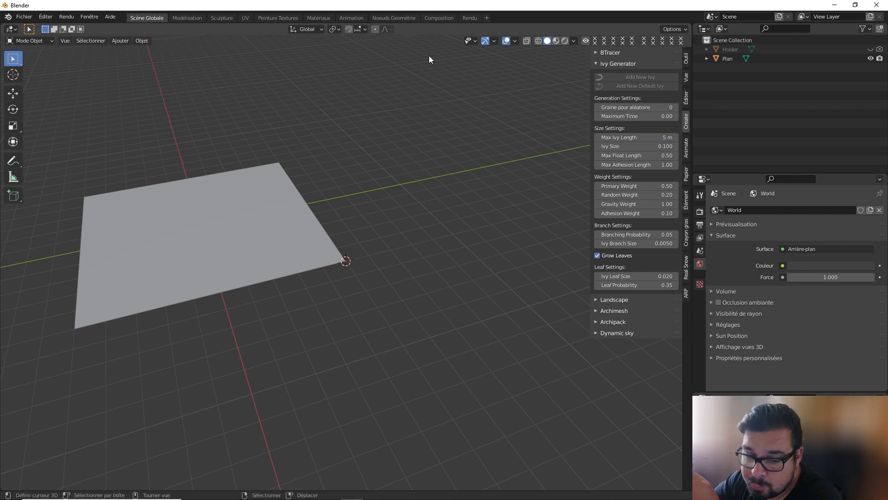
pyautogui.moveTo(178, 216); pyautogui.dragTo(417, 232, button='middle')
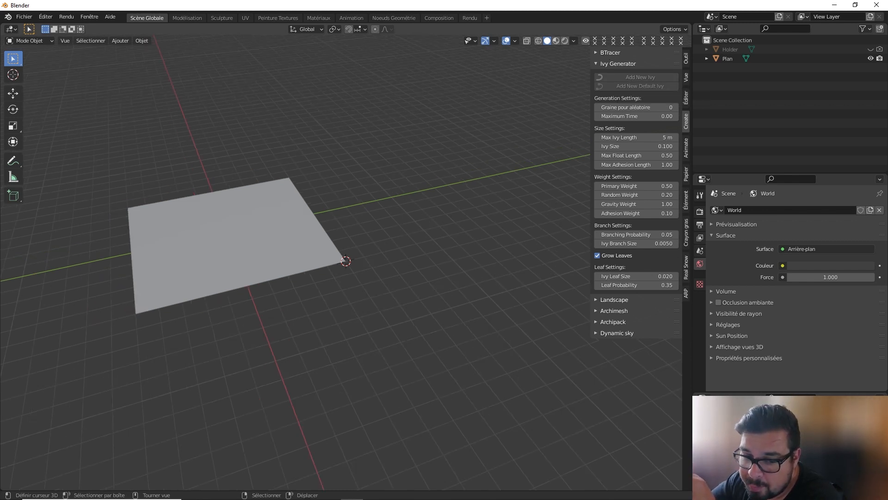